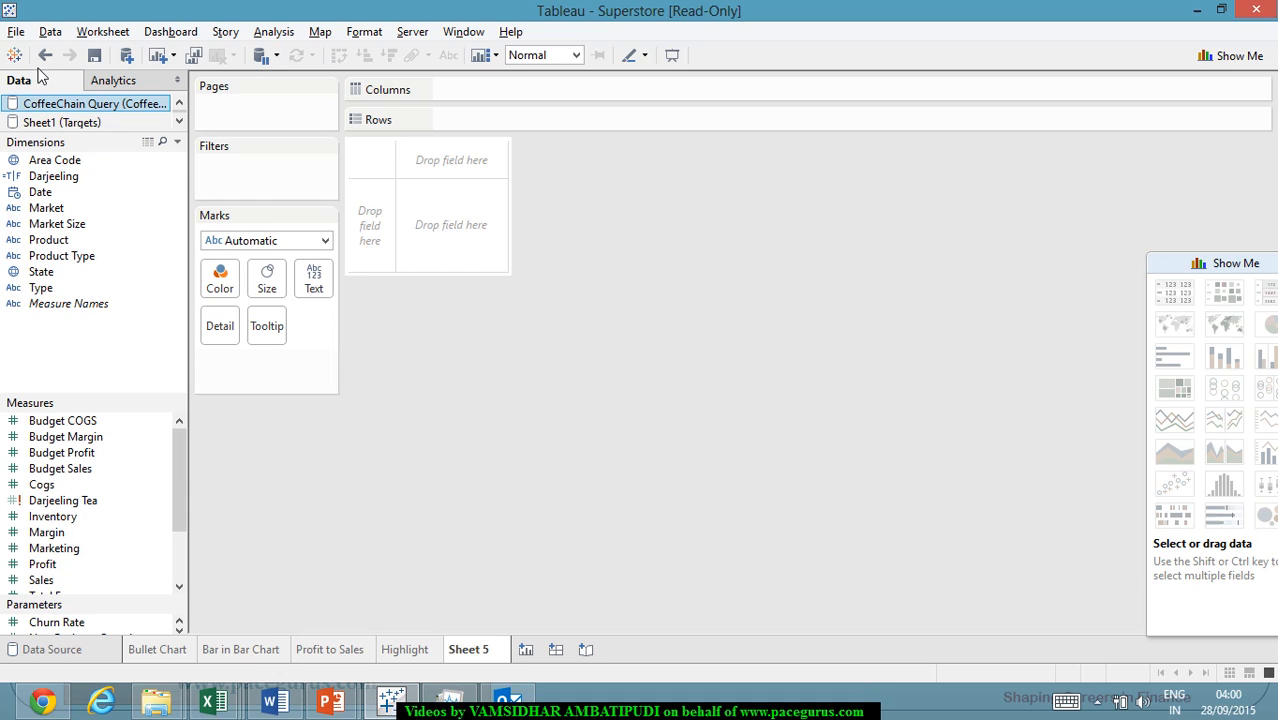
Connect to the Excel workbook Sample - Superstore in My Tableau Repository's Datasources, 9.1, en_US-EU folder.
{"action": "left_click", "coordinate": [50, 31]}
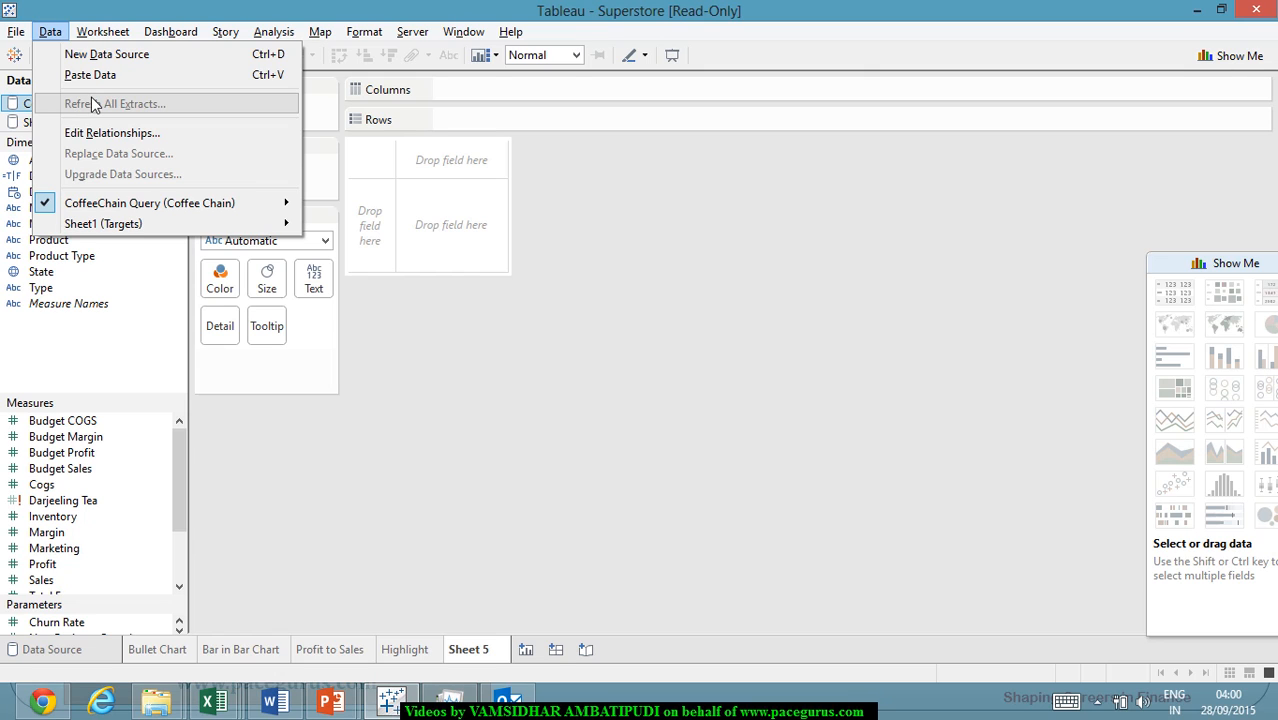
{"action": "left_click", "coordinate": [105, 54]}
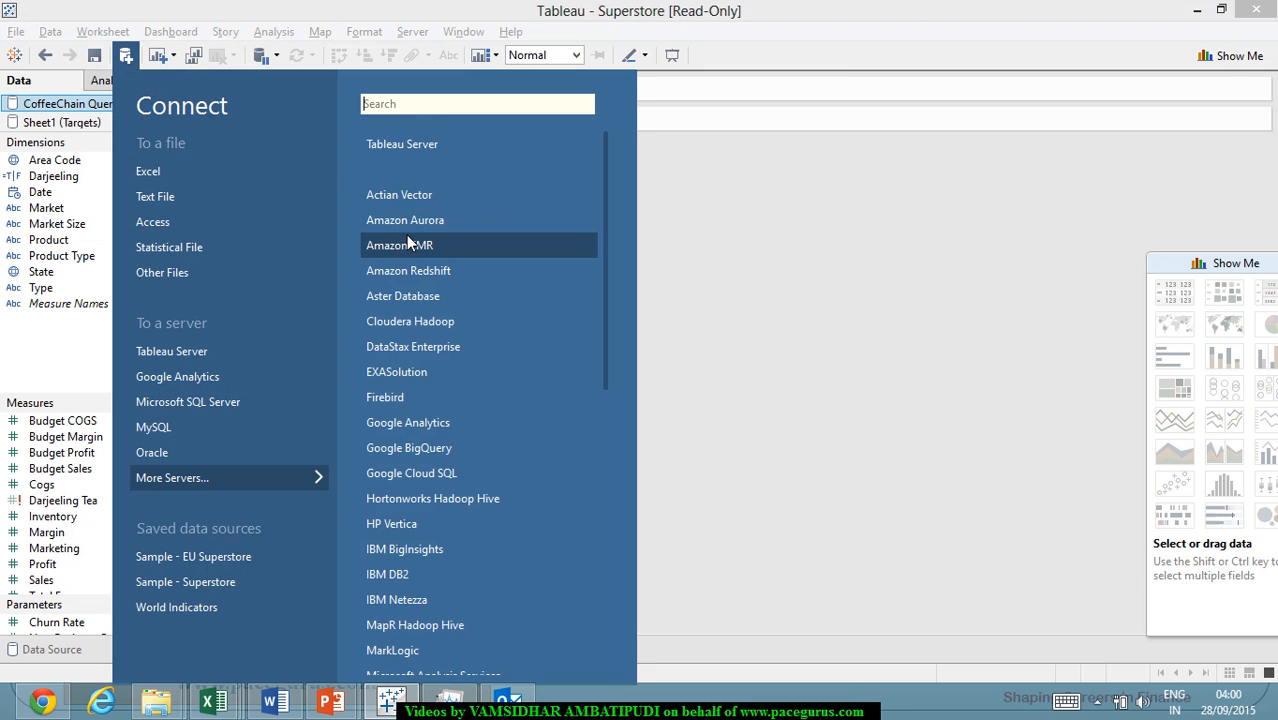
{"action": "left_click", "coordinate": [167, 180]}
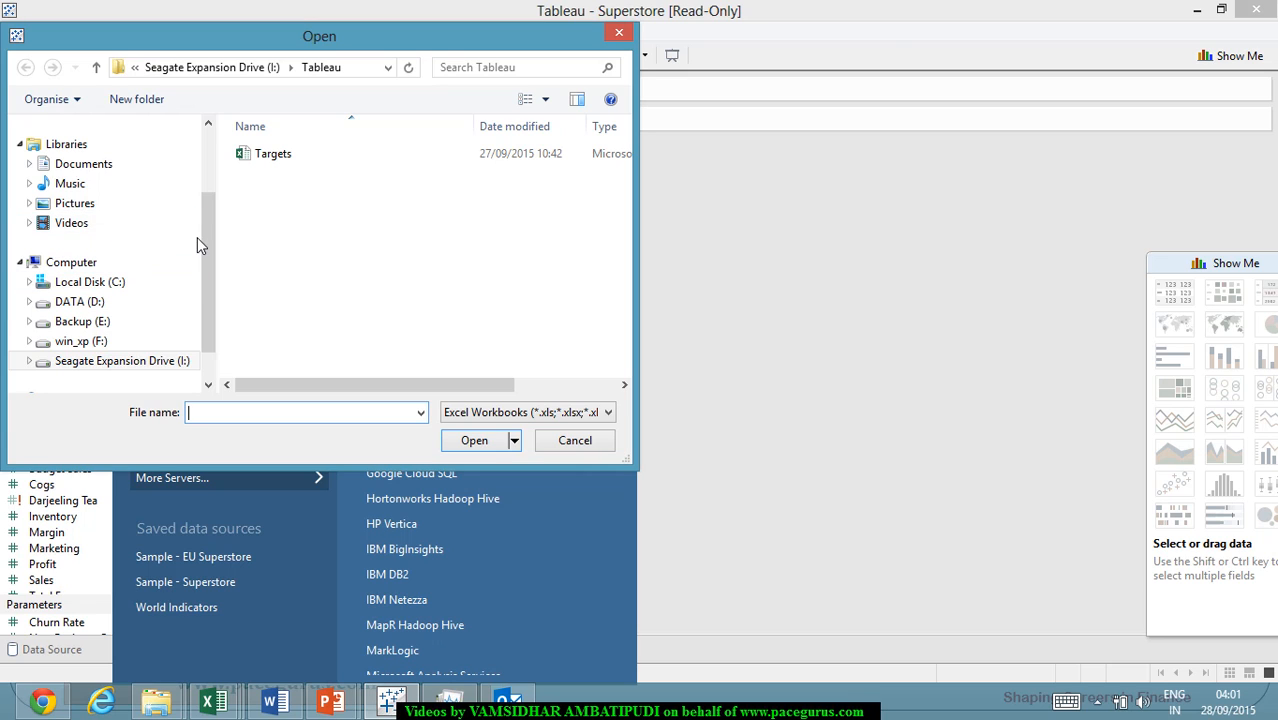
{"action": "left_click", "coordinate": [112, 165]}
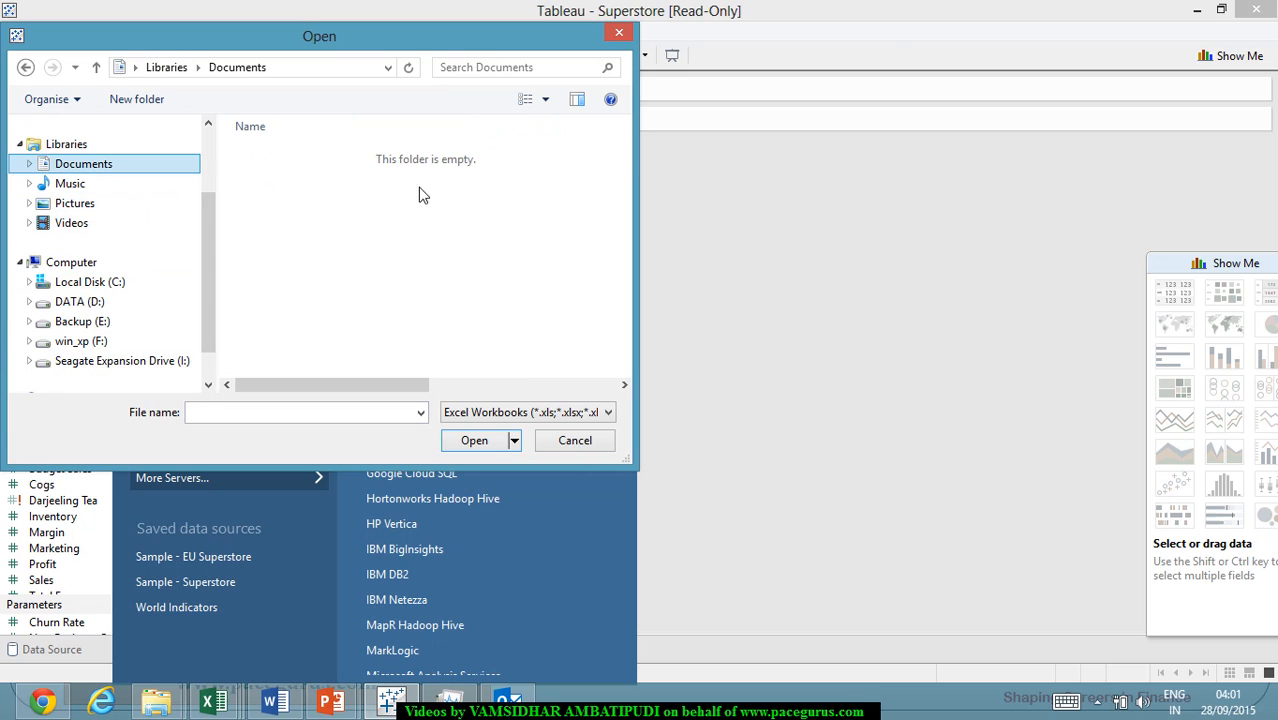
{"action": "left_click", "coordinate": [345, 195]}
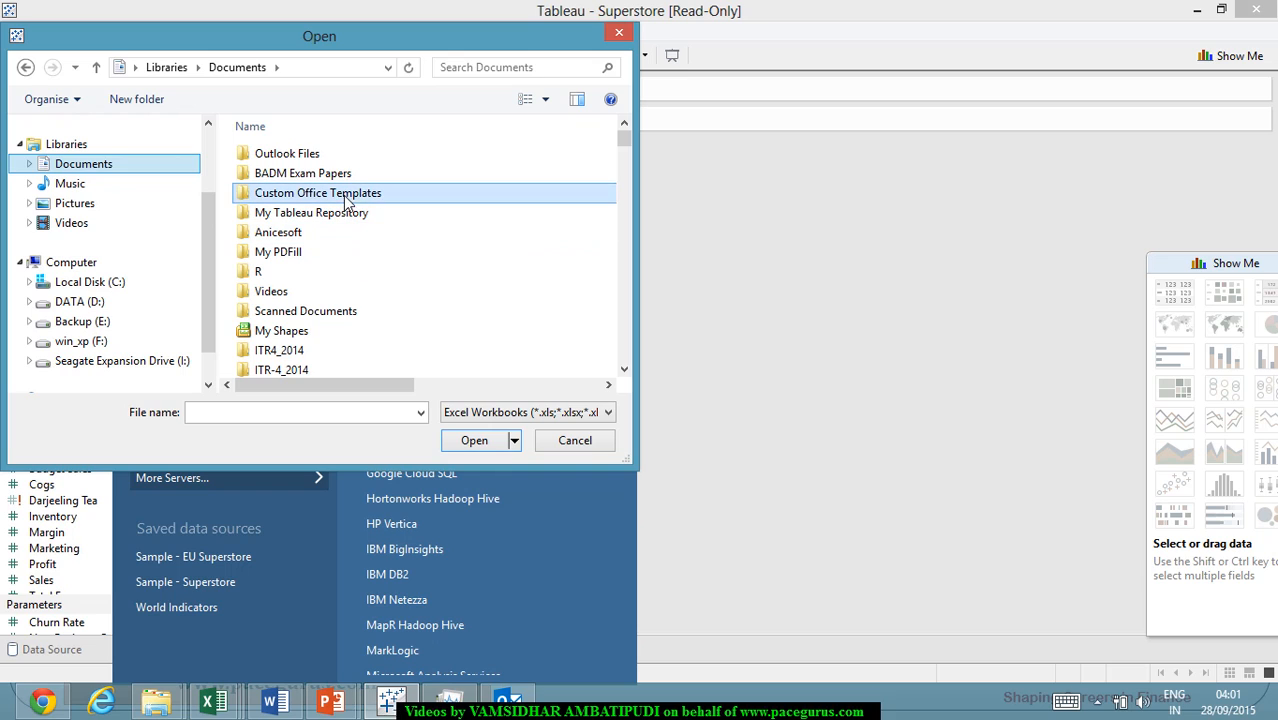
{"action": "double_click", "coordinate": [320, 214]}
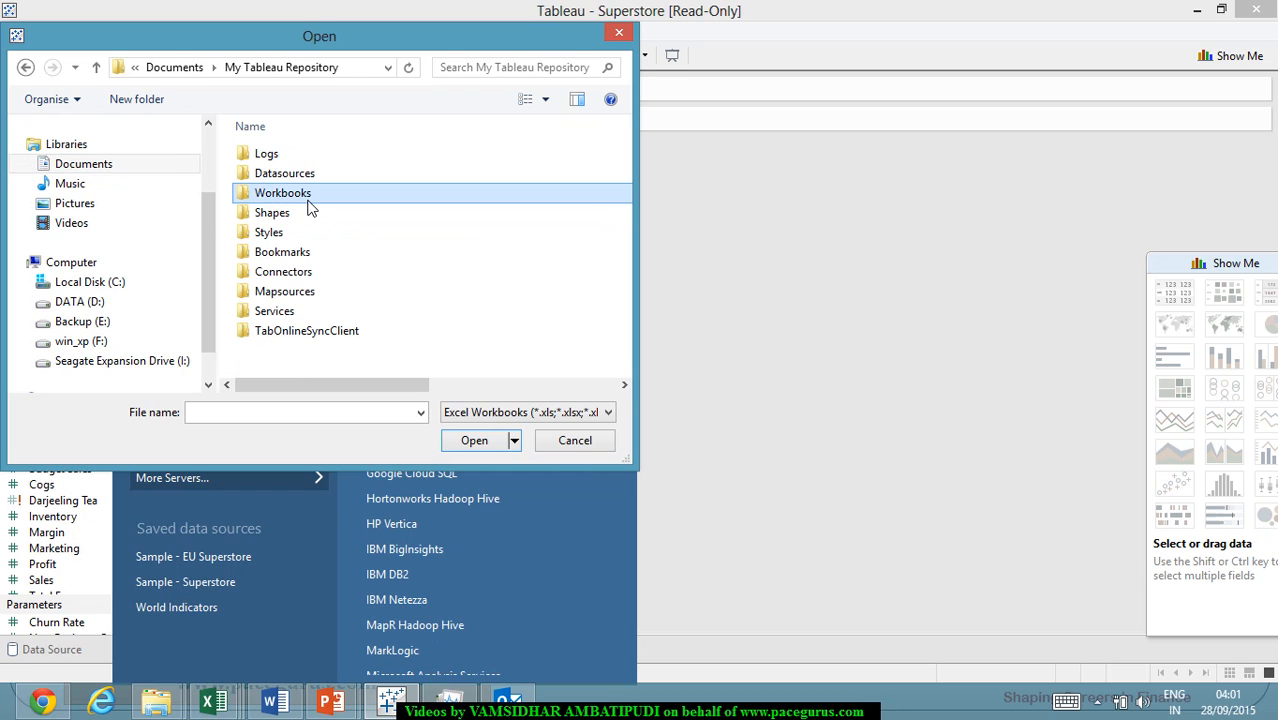
{"action": "double_click", "coordinate": [300, 194]}
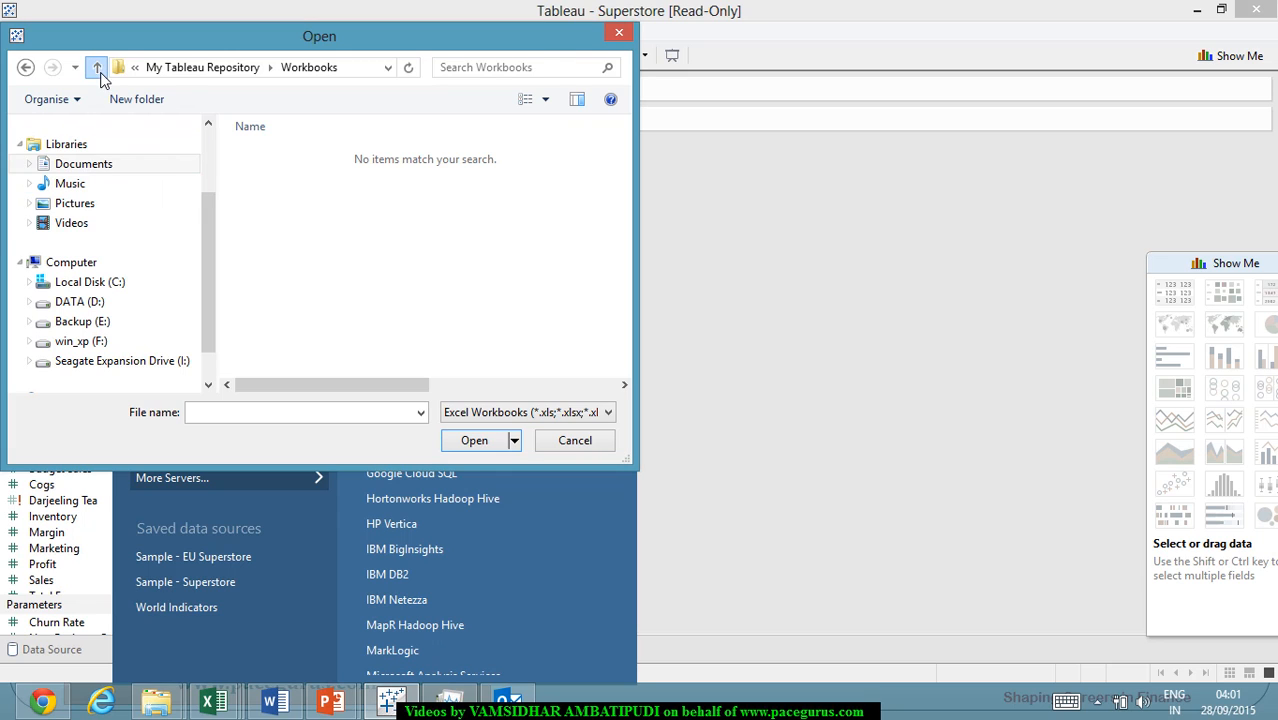
{"action": "left_click", "coordinate": [96, 67]}
{"action": "double_click", "coordinate": [322, 178]}
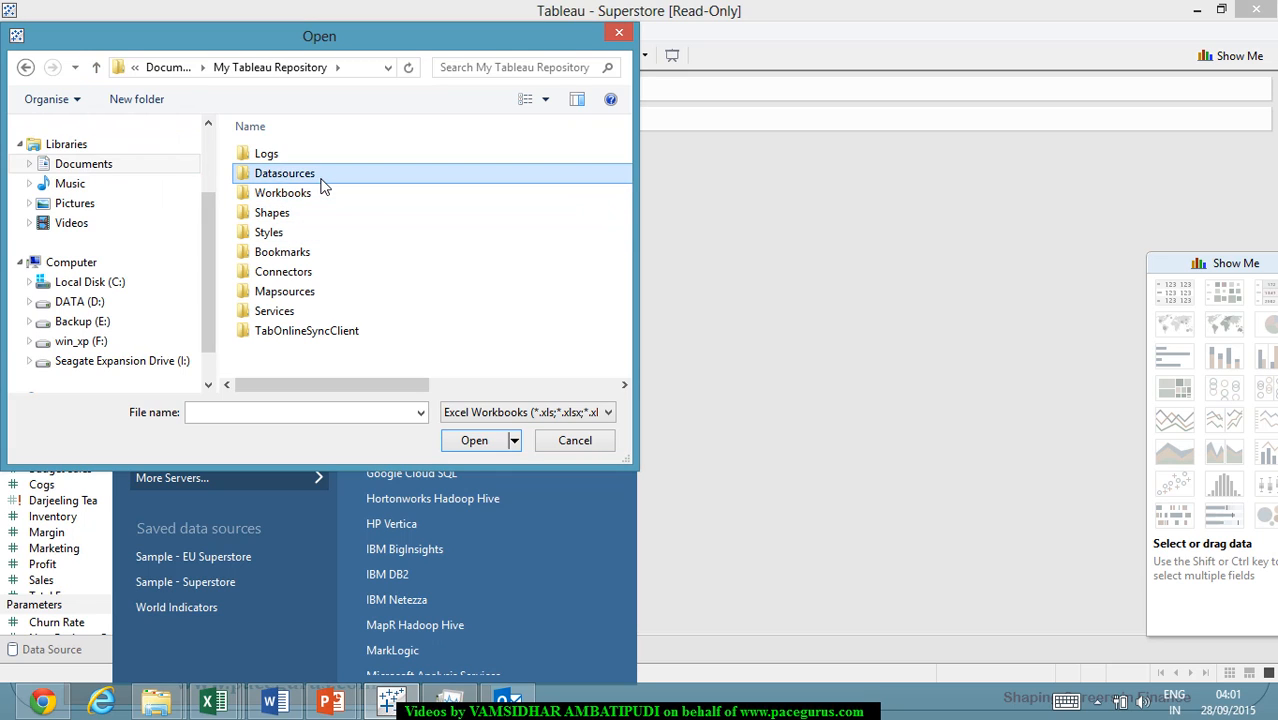
{"action": "double_click", "coordinate": [283, 160]}
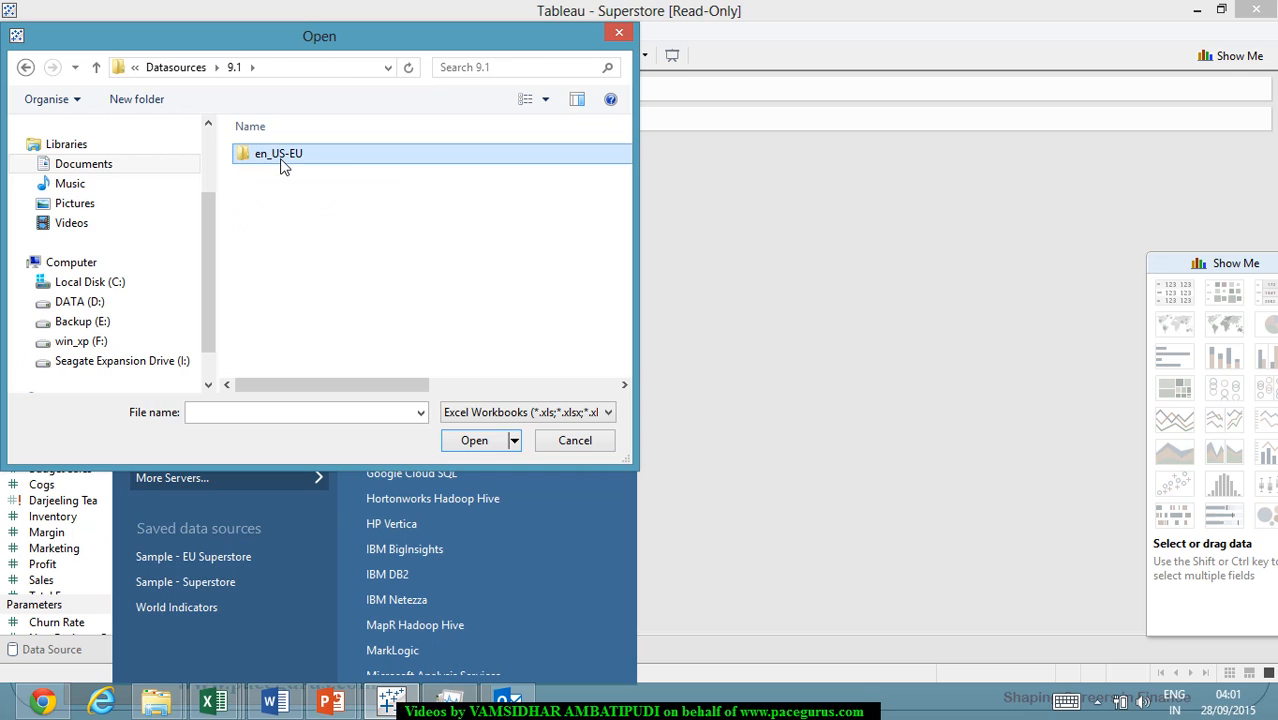
{"action": "double_click", "coordinate": [283, 160]}
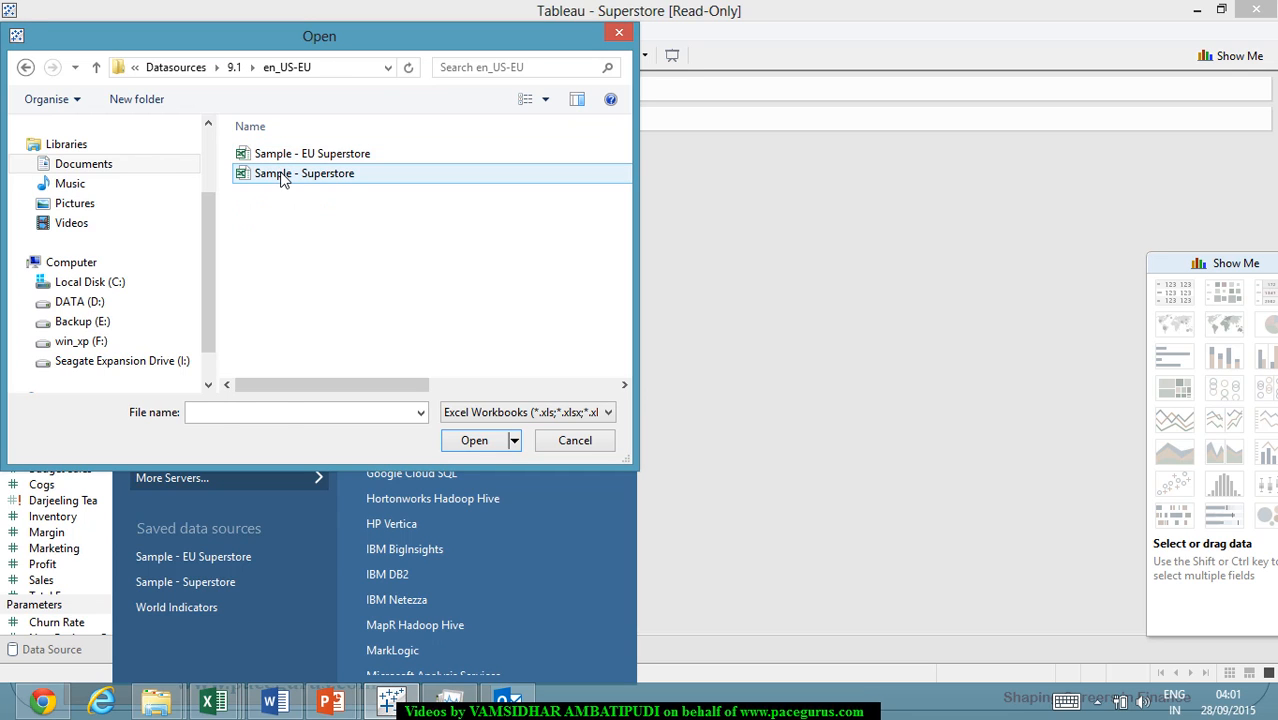
{"action": "double_click", "coordinate": [283, 175]}
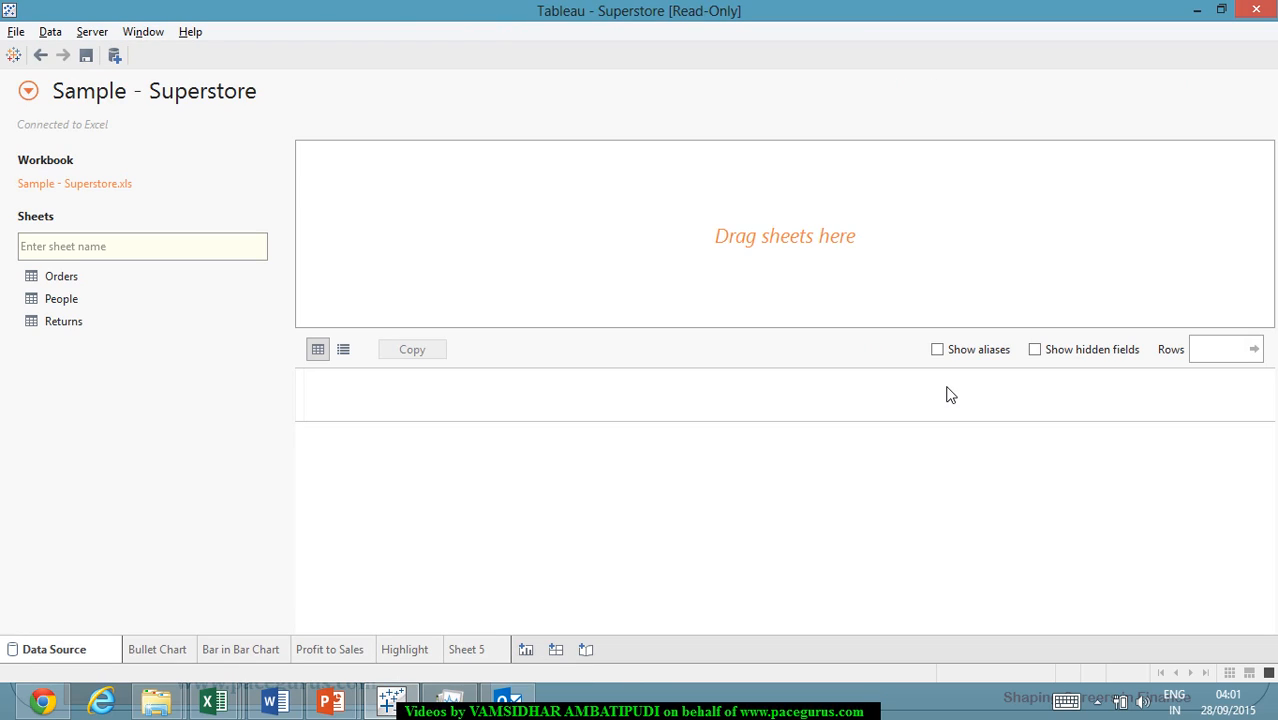
Return to Sheet 5 and close the Sample - Superstore data source.
{"action": "left_click", "coordinate": [470, 650]}
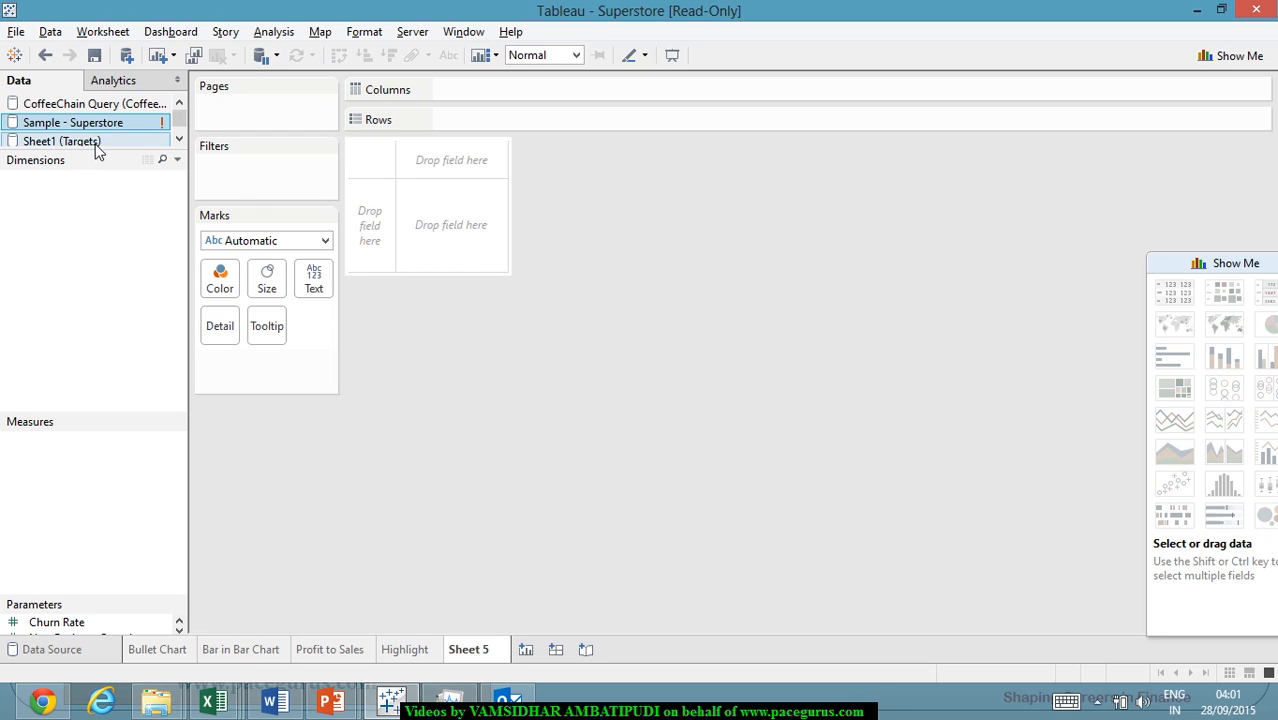
{"action": "mouse_move", "coordinate": [163, 130]}
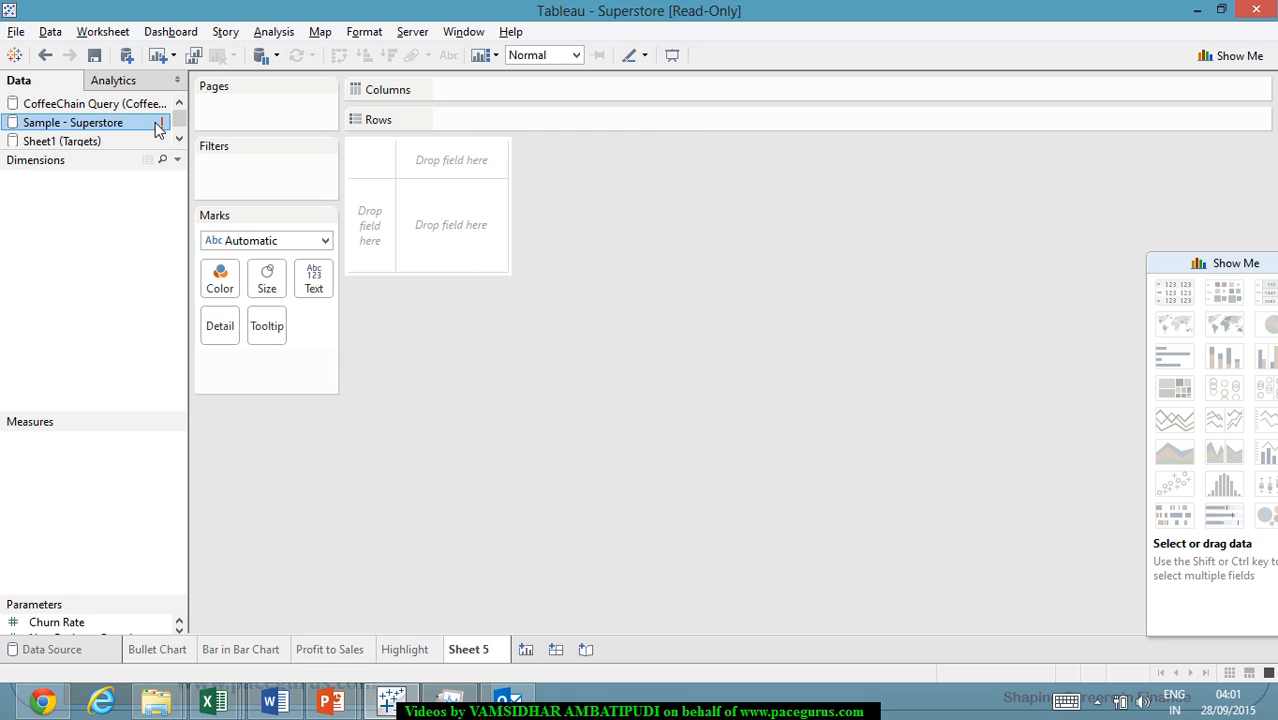
{"action": "right_click", "coordinate": [156, 125]}
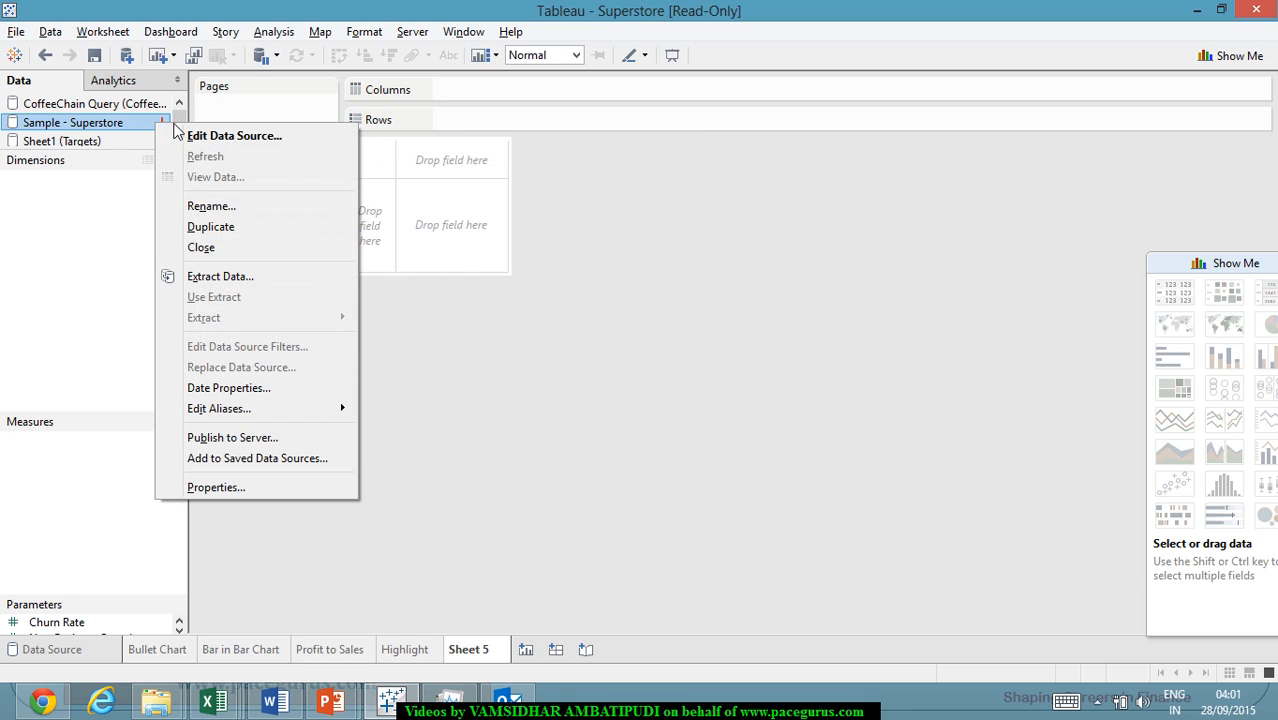
{"action": "left_click", "coordinate": [234, 249]}
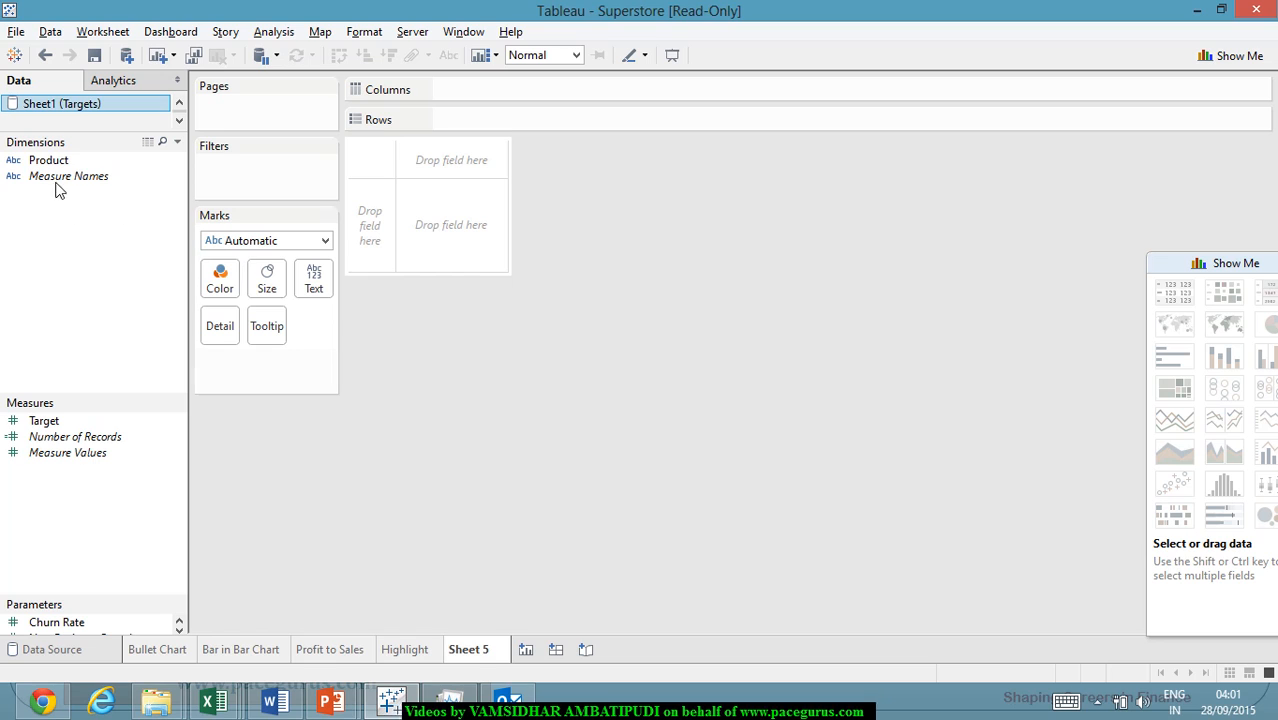
Connect to the Sample - Superstore Excel workbook with its Orders sheet as the data source, then return to Sheet 5.
{"action": "scroll", "coordinate": [114, 126], "scroll_direction": "up", "scroll_amount": 1}
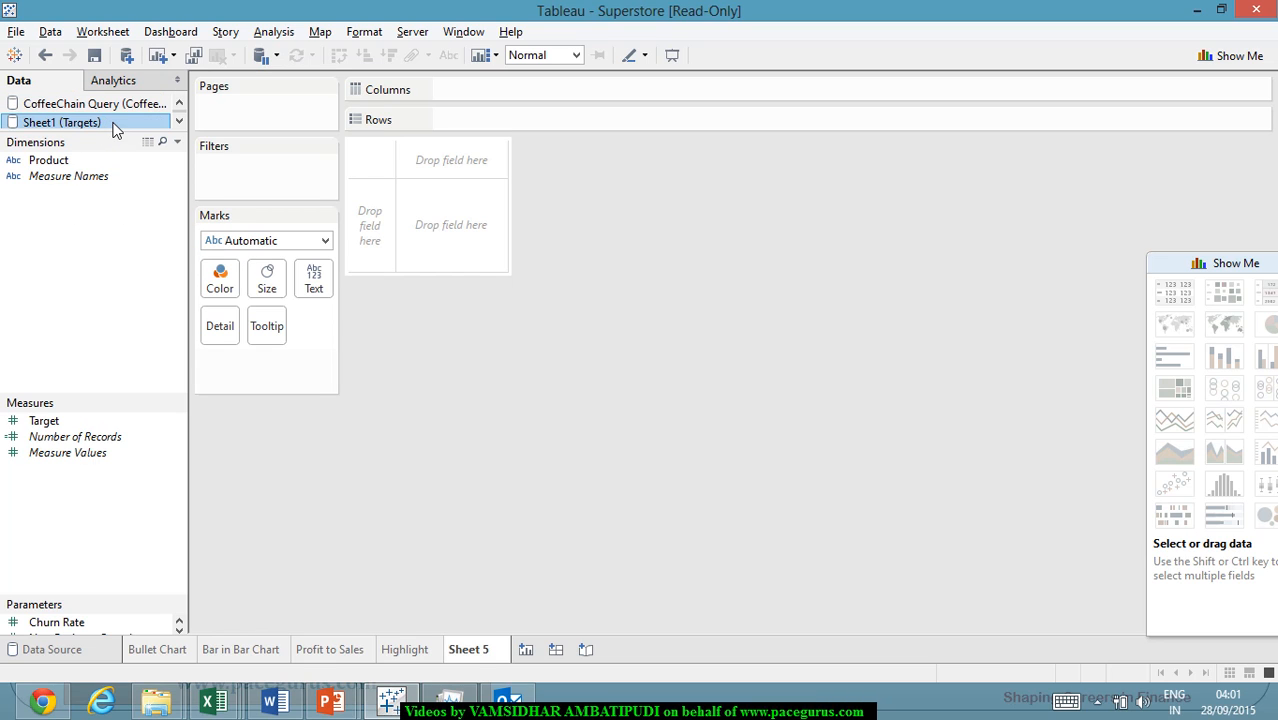
{"action": "left_click", "coordinate": [50, 32]}
{"action": "left_click", "coordinate": [70, 52]}
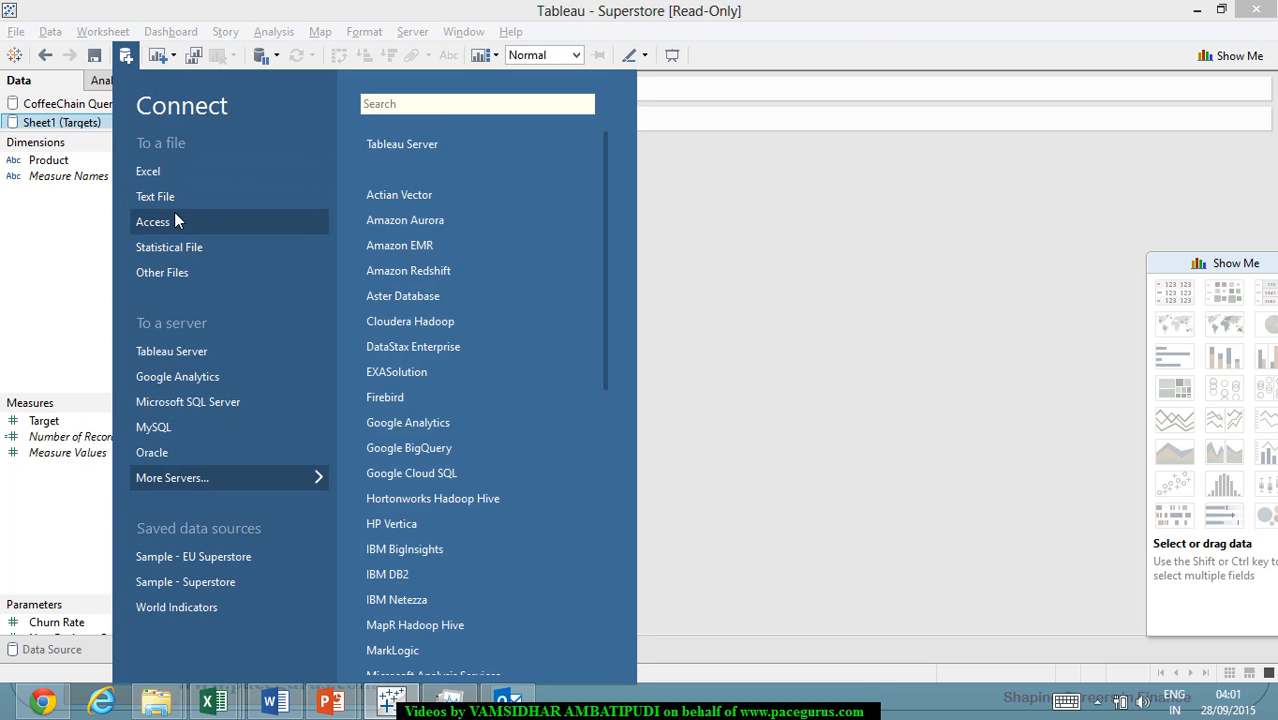
{"action": "left_click", "coordinate": [165, 179]}
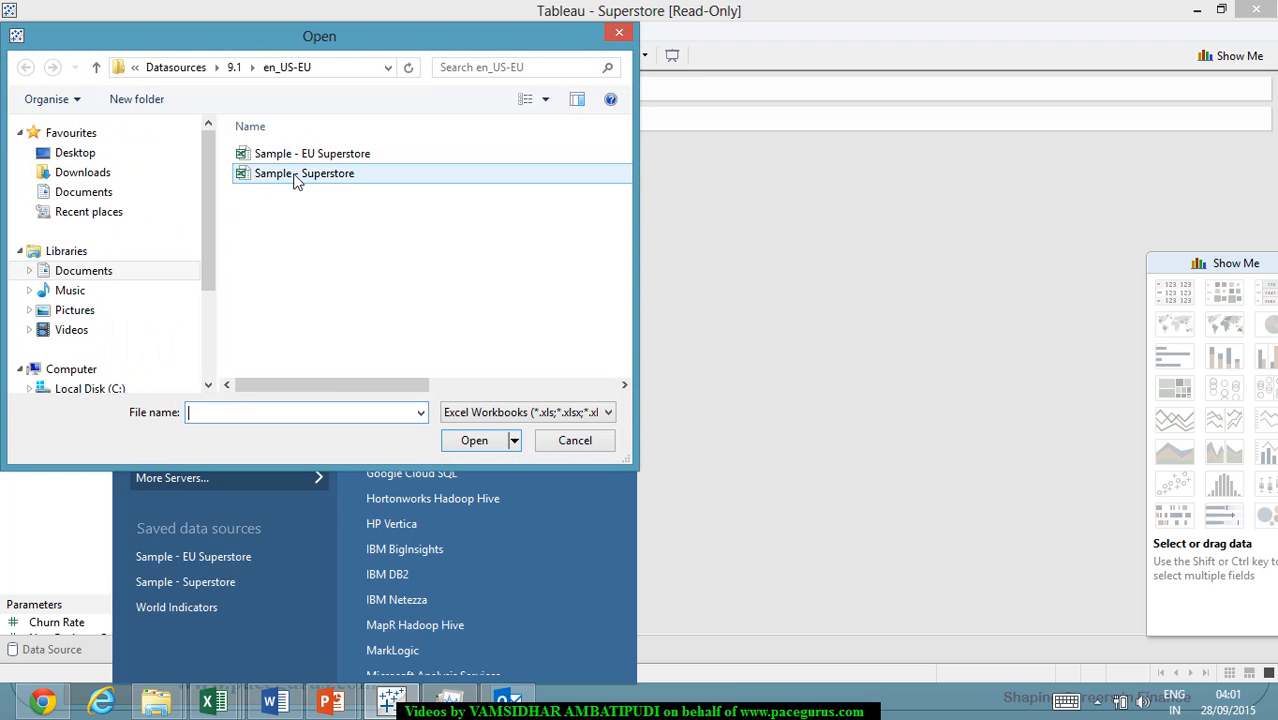
{"action": "double_click", "coordinate": [294, 174]}
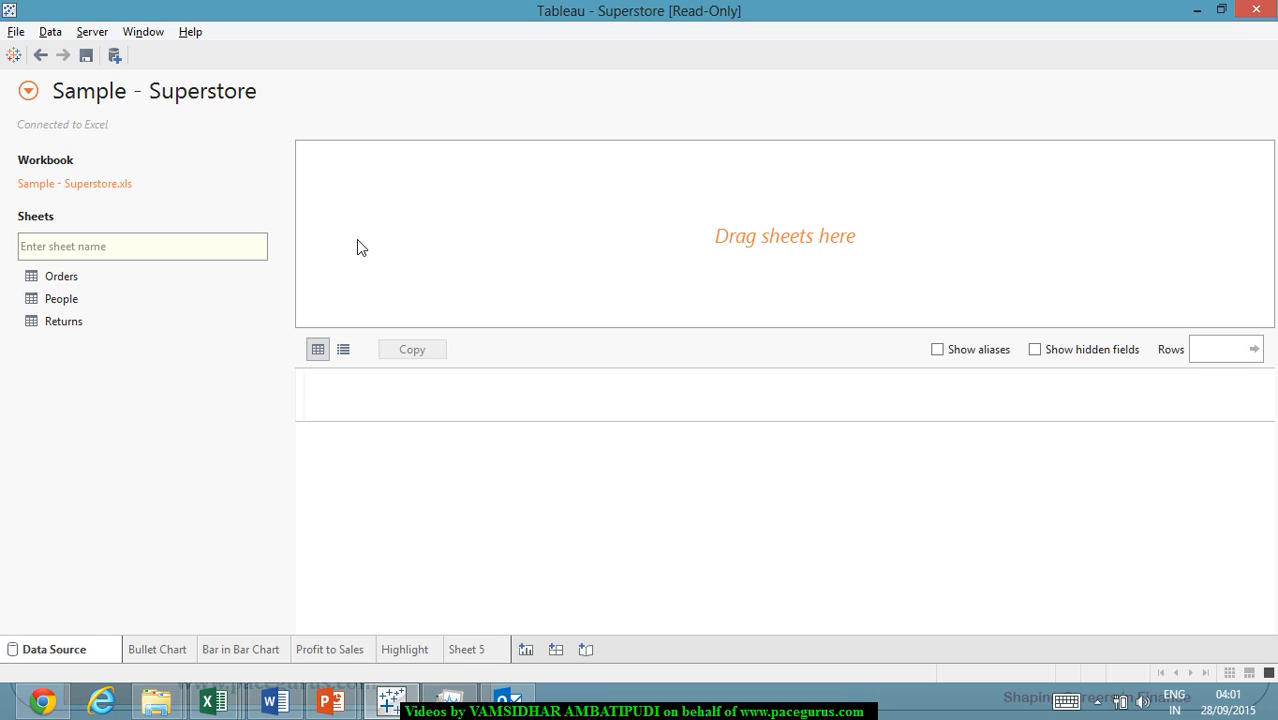
{"action": "double_click", "coordinate": [72, 282]}
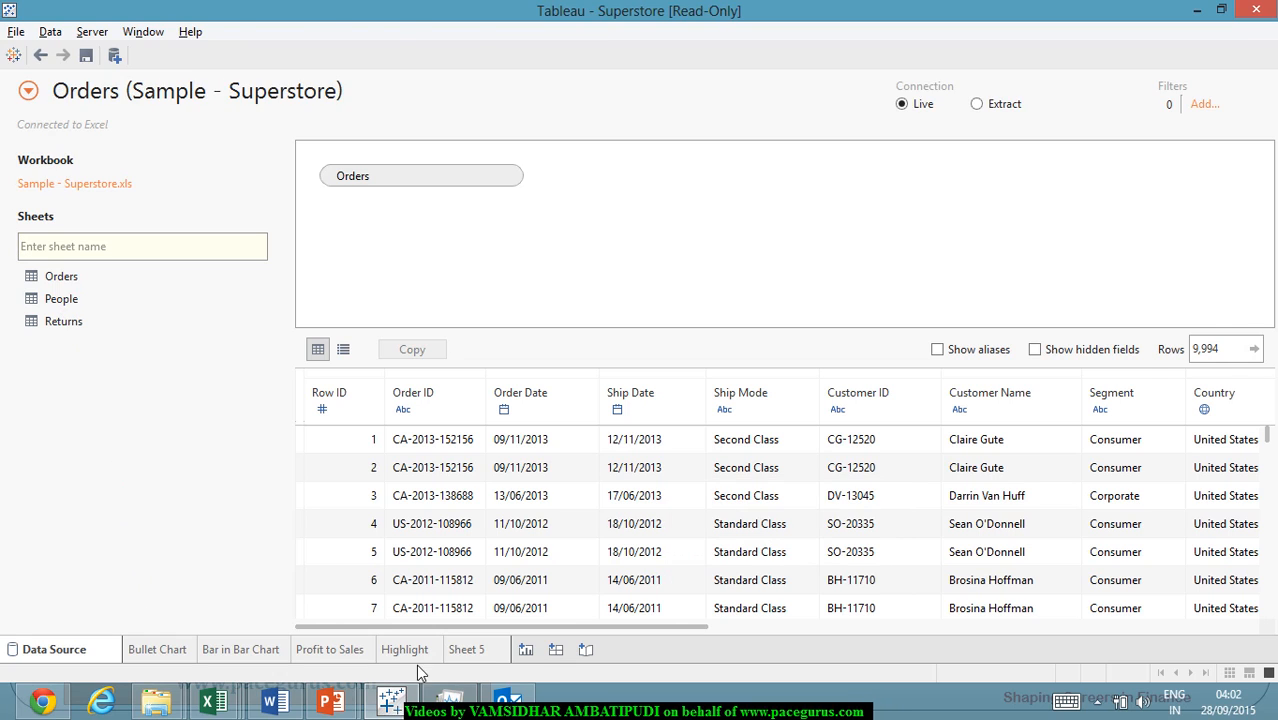
{"action": "left_click", "coordinate": [484, 651]}
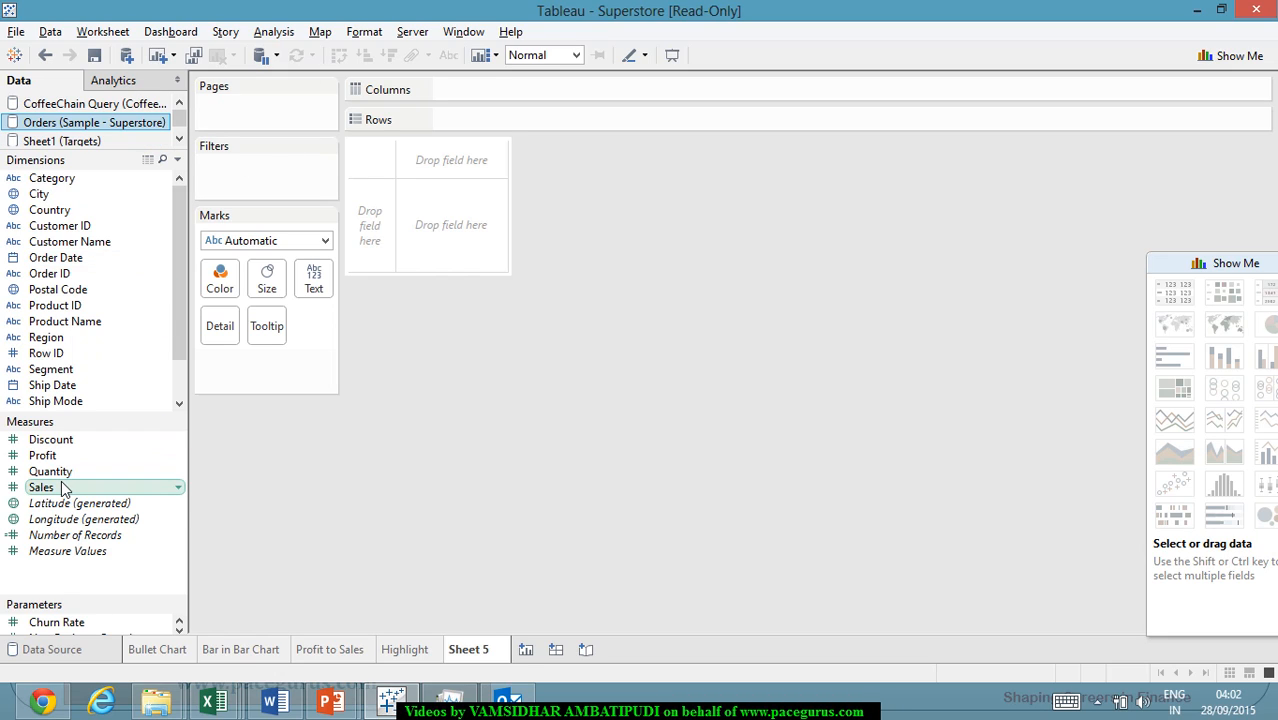
Plot total Sales on Rows against Order Date by year on Columns.
{"action": "left_click_drag", "start_coordinate": [62, 487], "coordinate": [481, 205]}
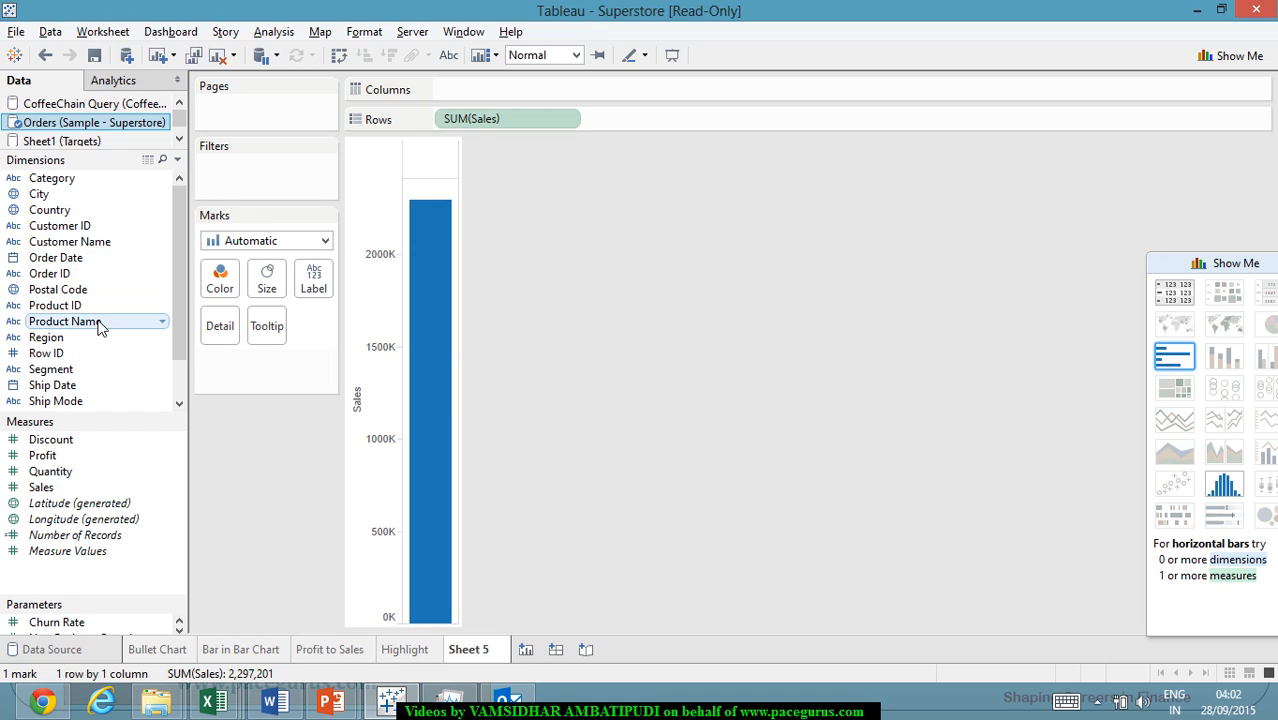
{"action": "scroll", "coordinate": [96, 328], "scroll_direction": "down", "scroll_amount": 1}
{"action": "scroll", "coordinate": [98, 326], "scroll_direction": "up", "scroll_amount": 1}
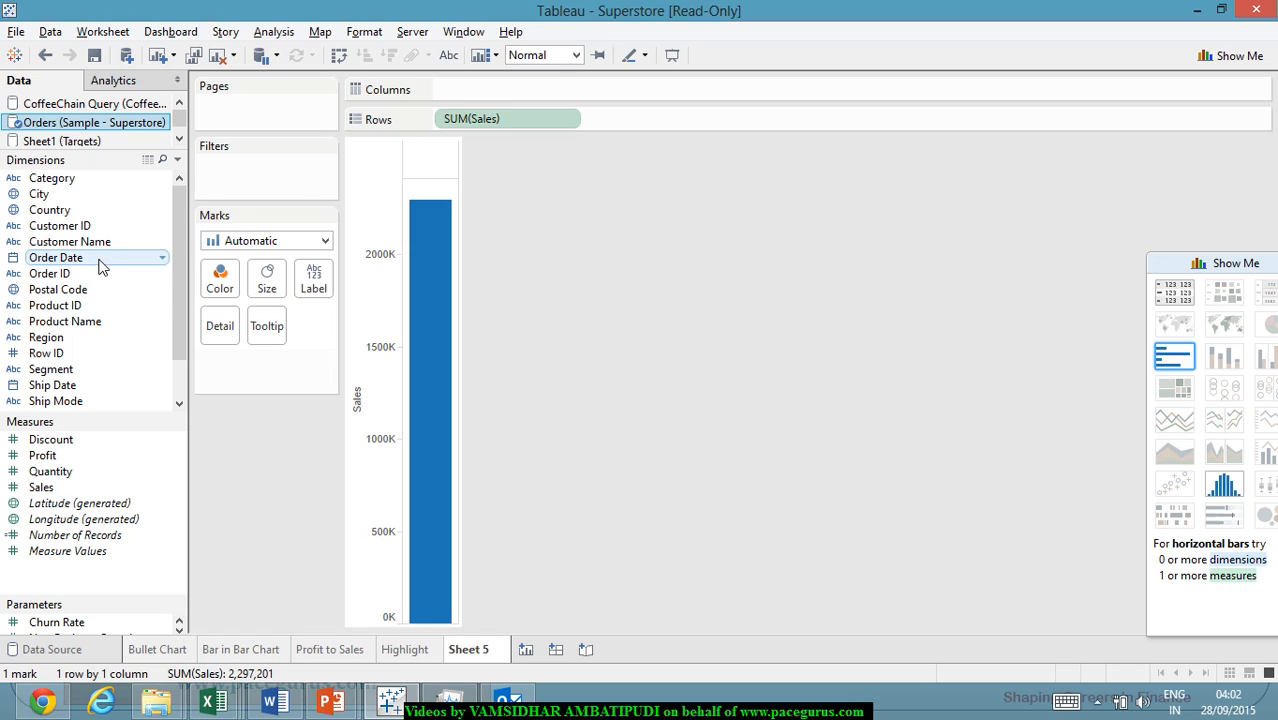
{"action": "left_click_drag", "start_coordinate": [100, 265], "coordinate": [578, 99]}
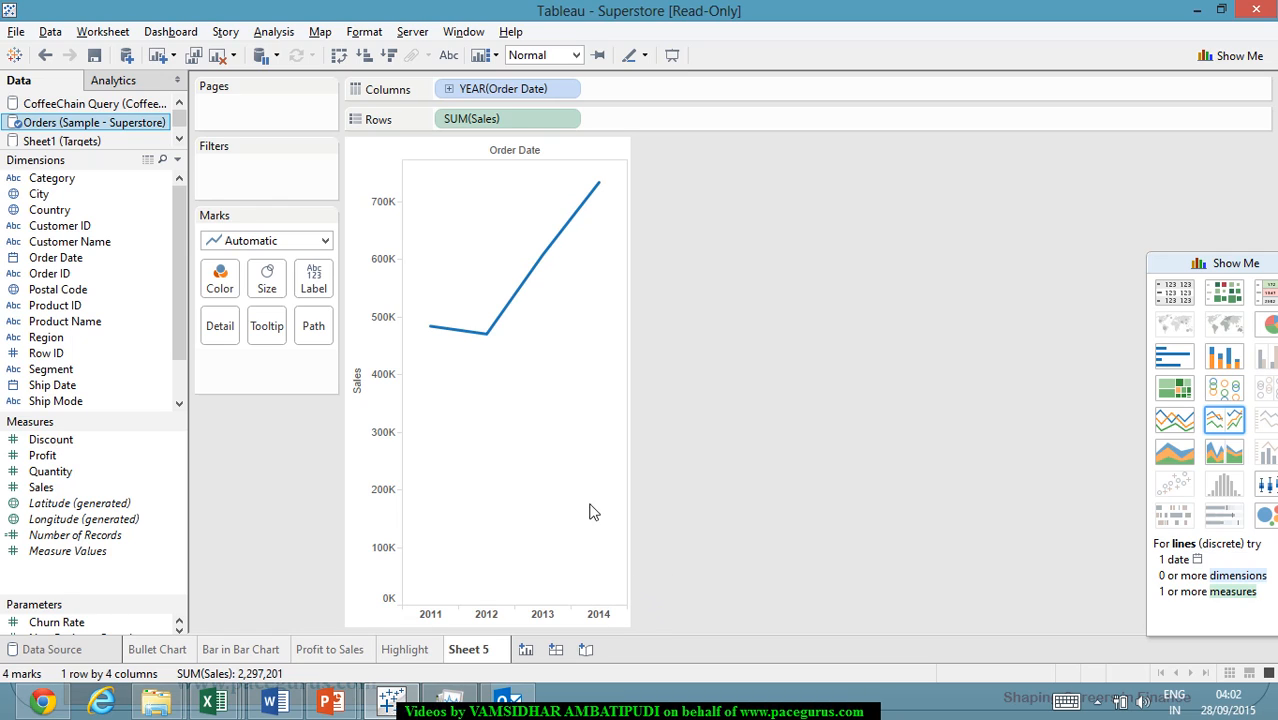
Drill Order Date on Columns down from year through quarter and month to day.
{"action": "mouse_move", "coordinate": [438, 339]}
{"action": "left_click", "coordinate": [450, 89]}
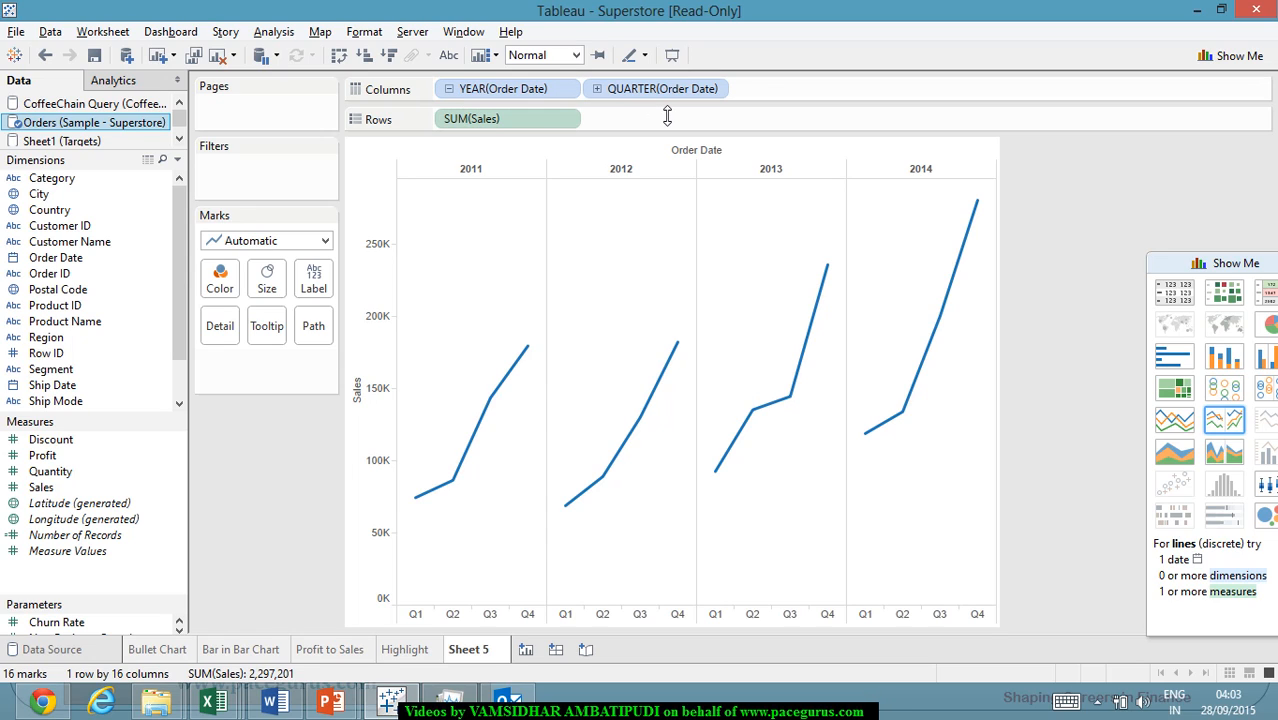
{"action": "left_click", "coordinate": [597, 89]}
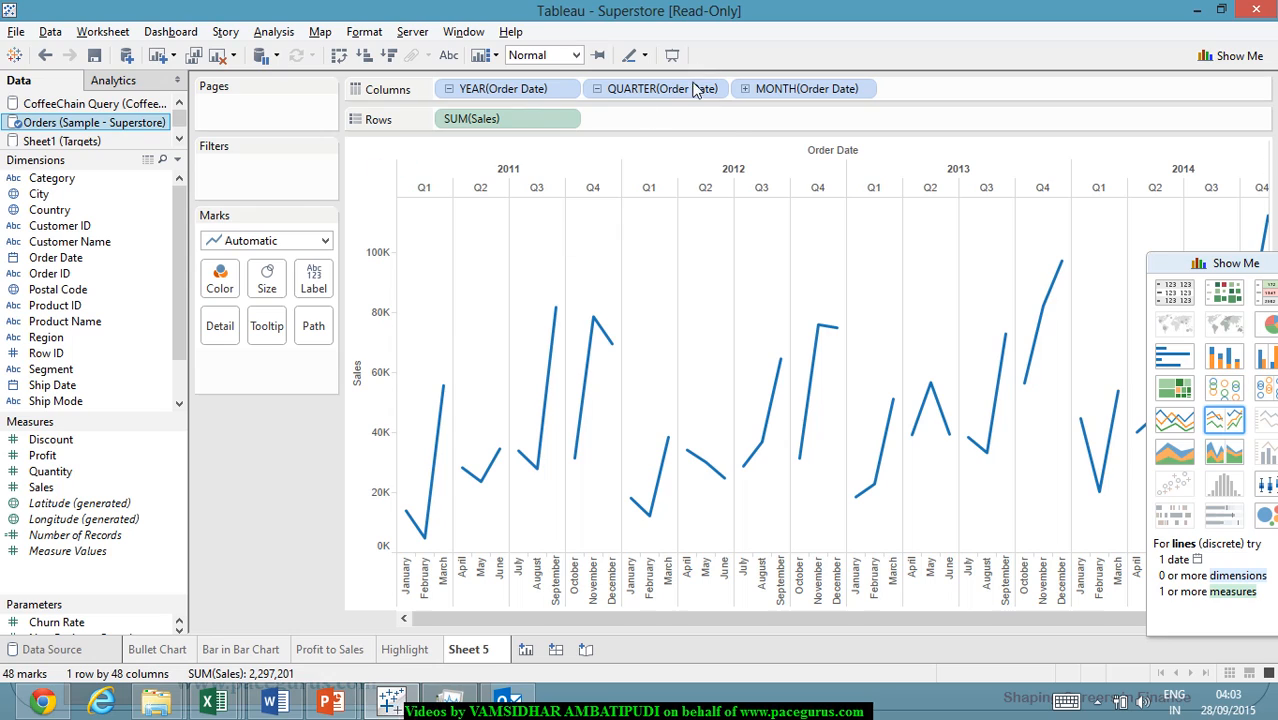
{"action": "left_click", "coordinate": [745, 89]}
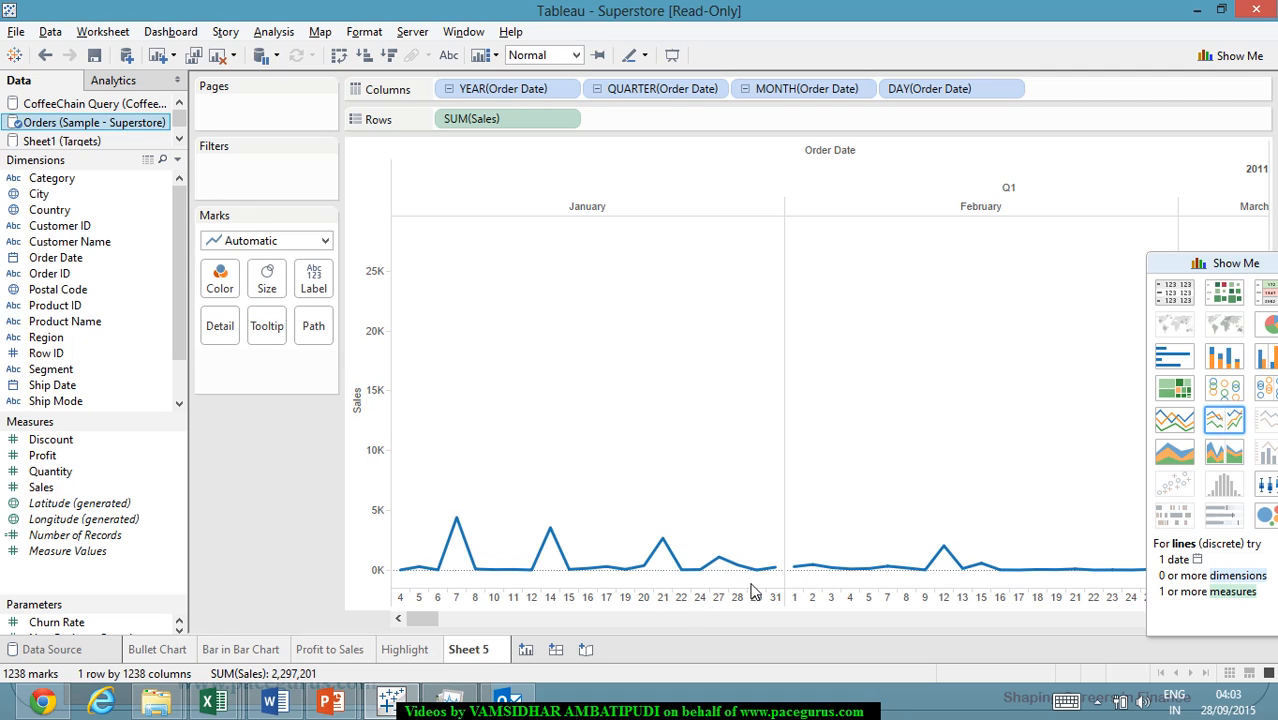
Remove the quarter and month levels of Order Date from Columns, keeping year and day.
{"action": "mouse_move", "coordinate": [767, 578]}
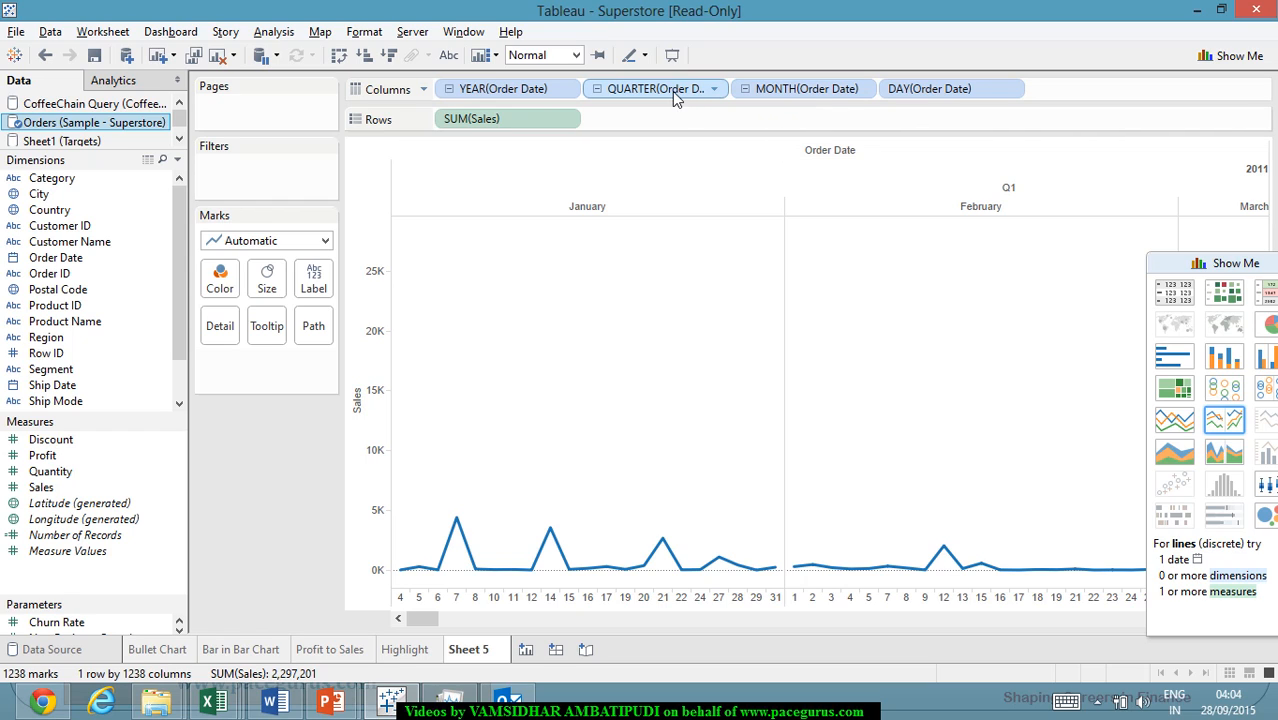
{"action": "left_click_drag", "start_coordinate": [665, 89], "coordinate": [105, 360]}
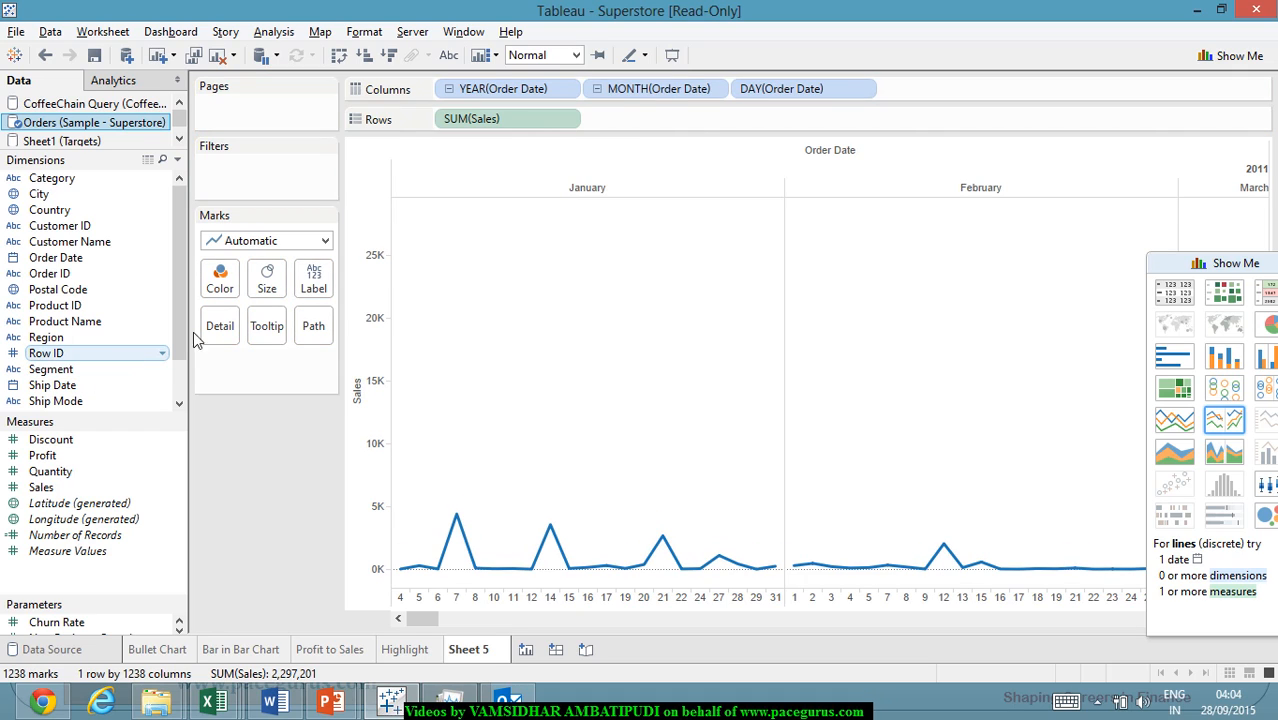
{"action": "left_click_drag", "start_coordinate": [690, 89], "coordinate": [40, 345]}
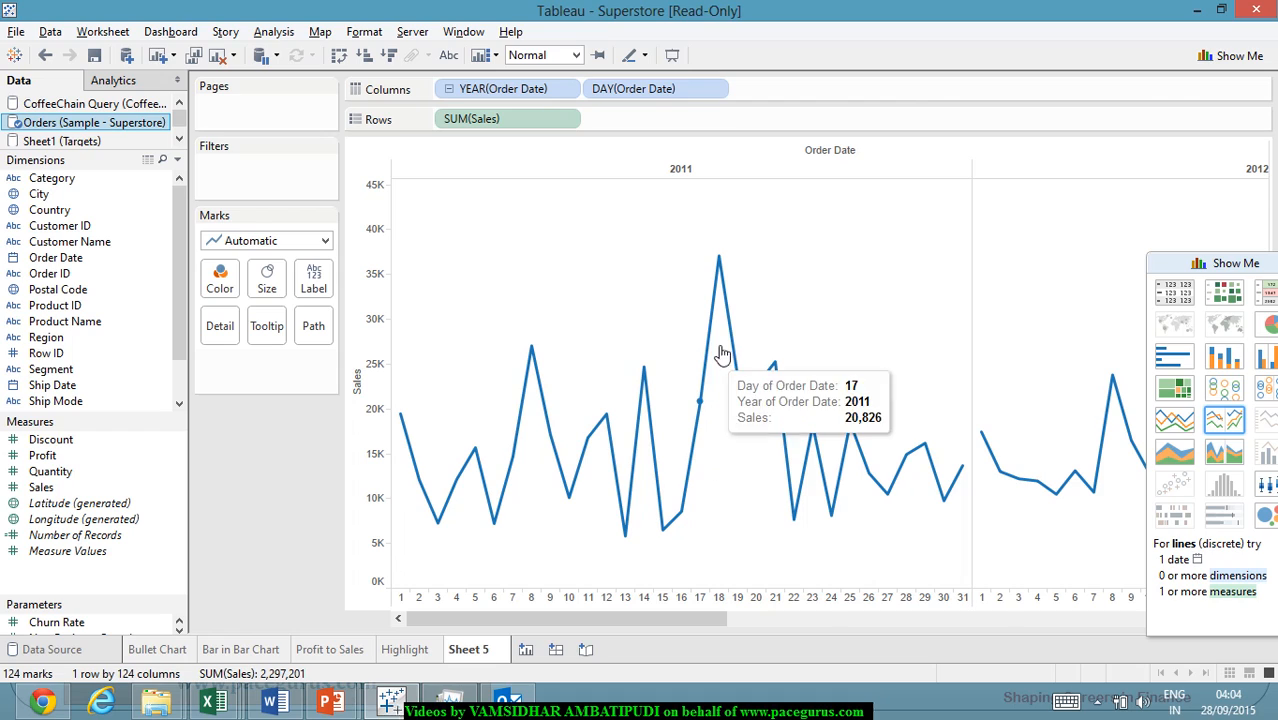
Examine the daily sales peaks in each year of the line chart from 2011 to 2014.
{"action": "mouse_move", "coordinate": [722, 264]}
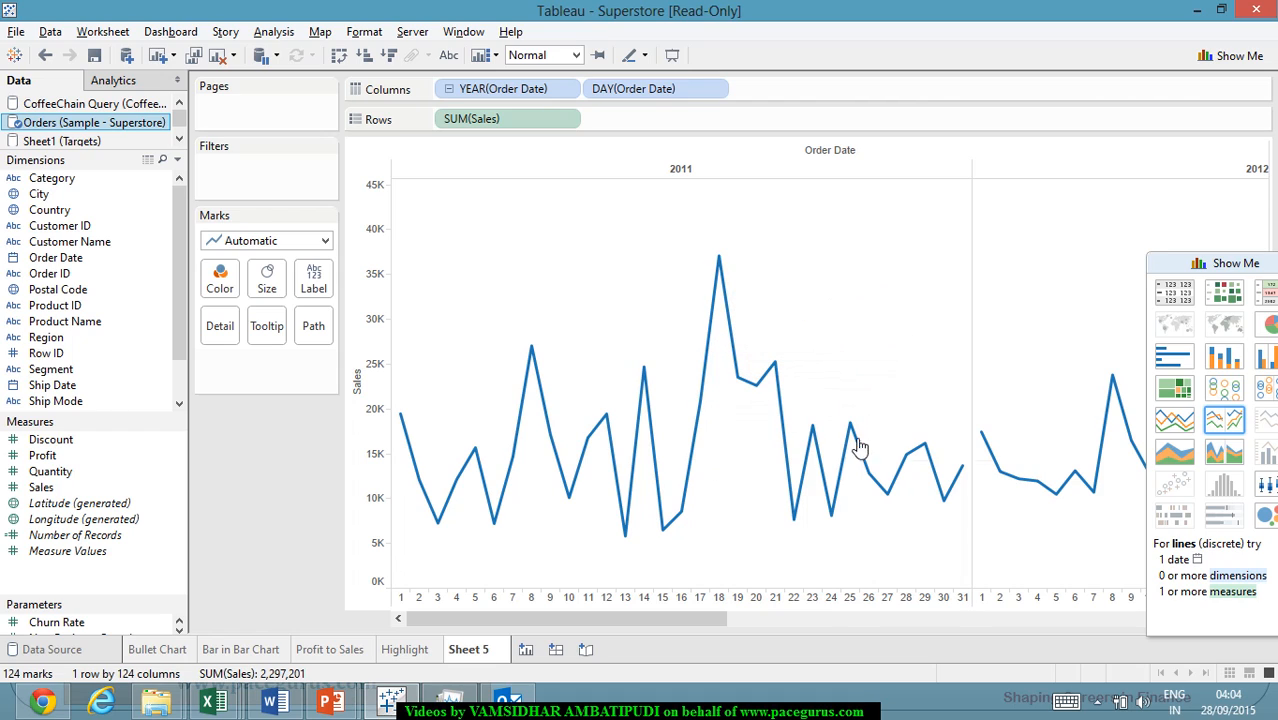
{"action": "left_click_drag", "start_coordinate": [615, 617], "coordinate": [841, 686]}
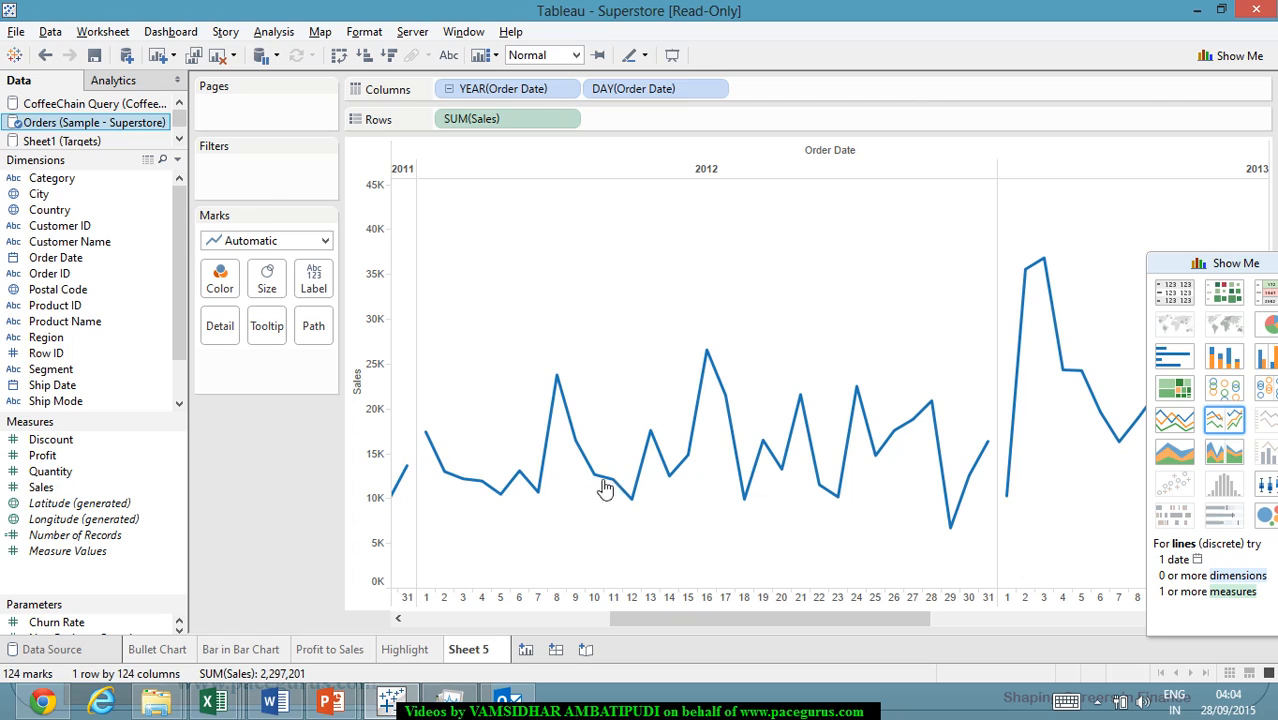
{"action": "mouse_move", "coordinate": [708, 356]}
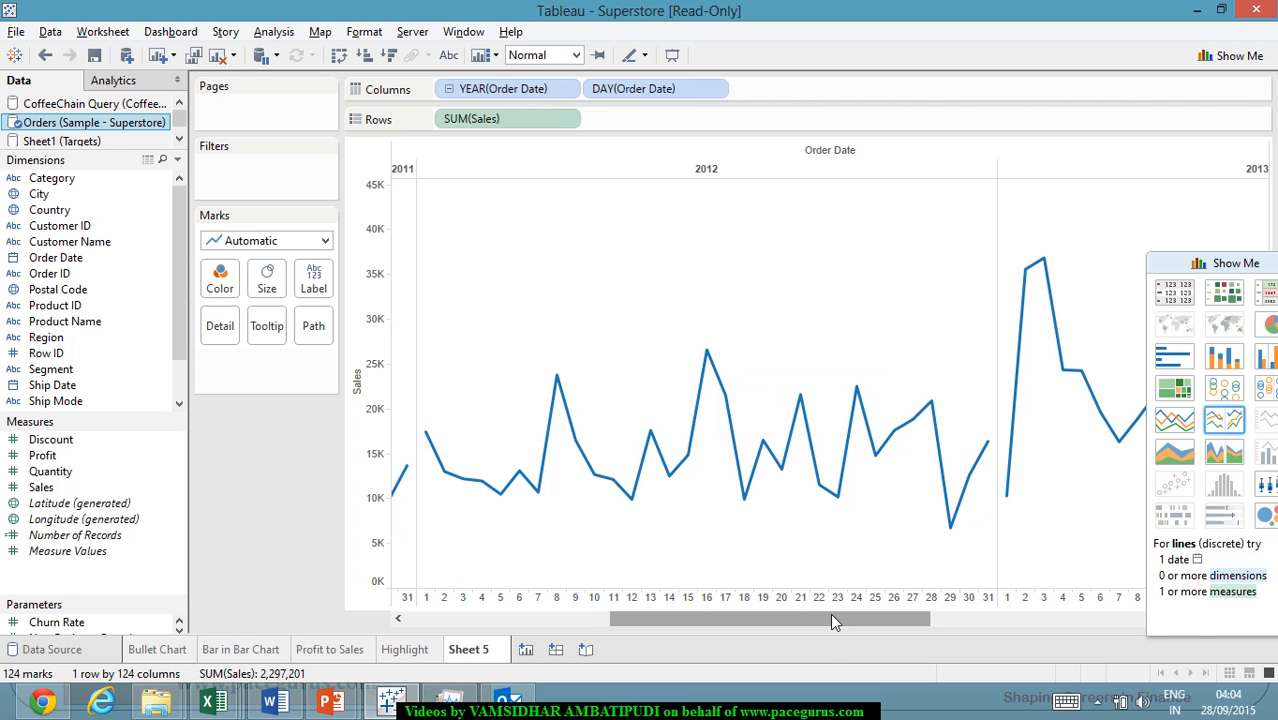
{"action": "left_click_drag", "start_coordinate": [830, 618], "coordinate": [1012, 703]}
{"action": "mouse_move", "coordinate": [551, 266]}
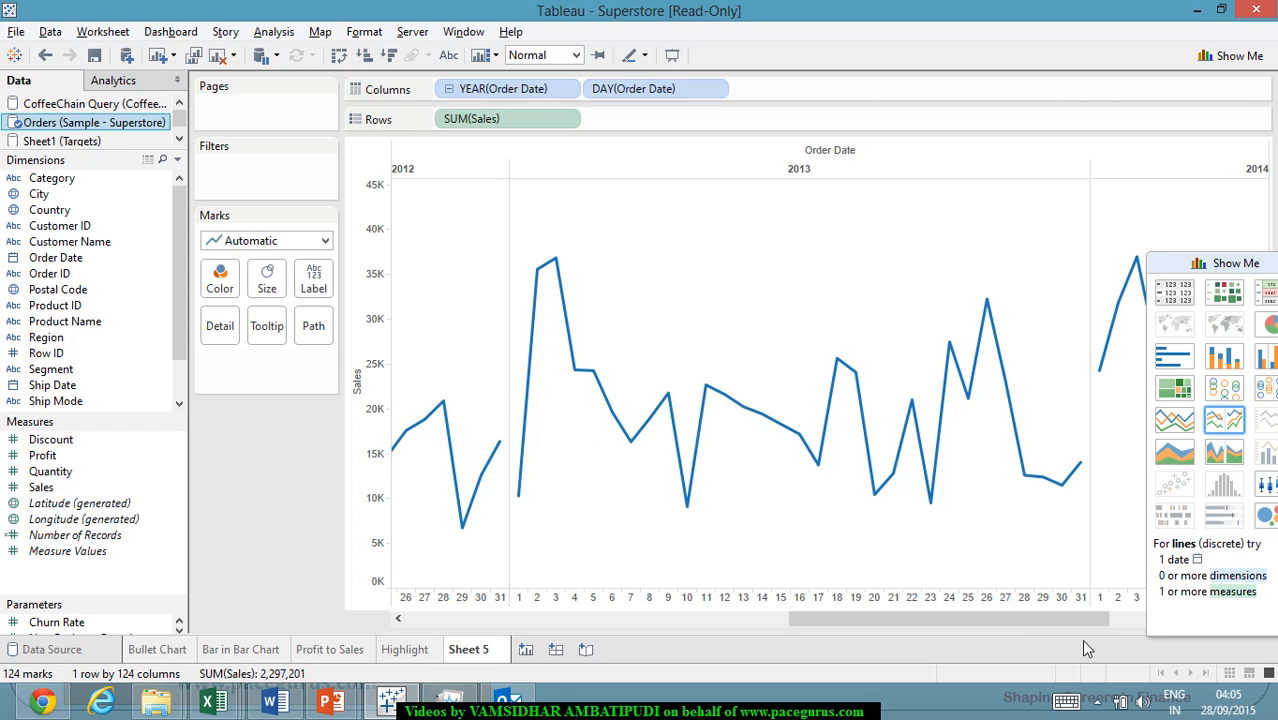
{"action": "left_click_drag", "start_coordinate": [1076, 618], "coordinate": [1274, 662]}
{"action": "mouse_move", "coordinate": [1022, 210]}
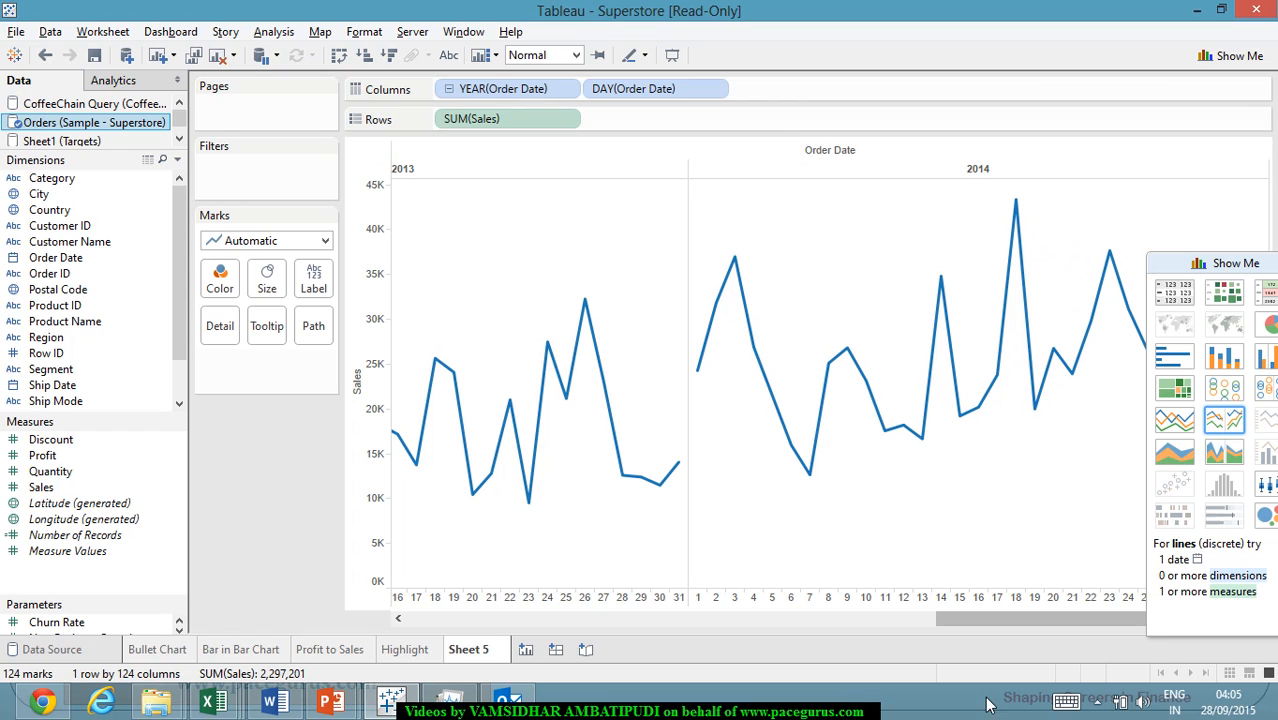
Reduce Order Date on Columns to the quarter level alone, removing its day and year levels.
{"action": "left_click_drag", "start_coordinate": [996, 613], "coordinate": [300, 600]}
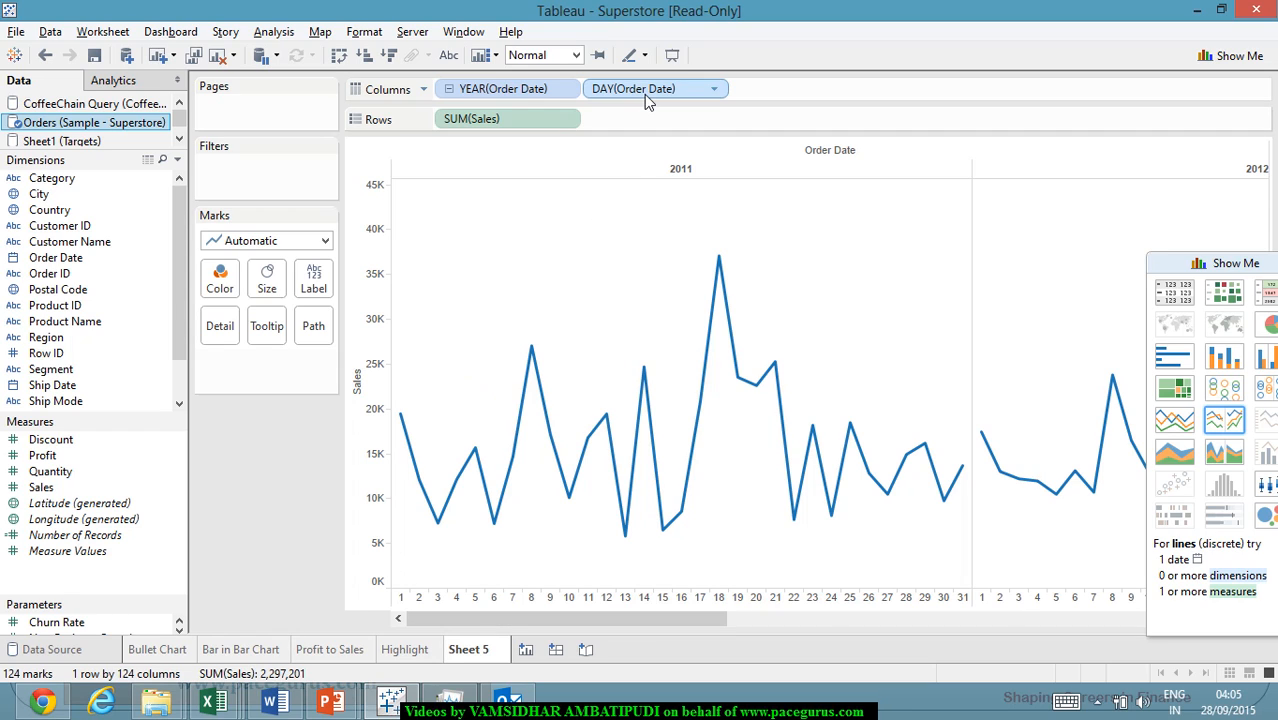
{"action": "left_click_drag", "start_coordinate": [641, 95], "coordinate": [130, 430]}
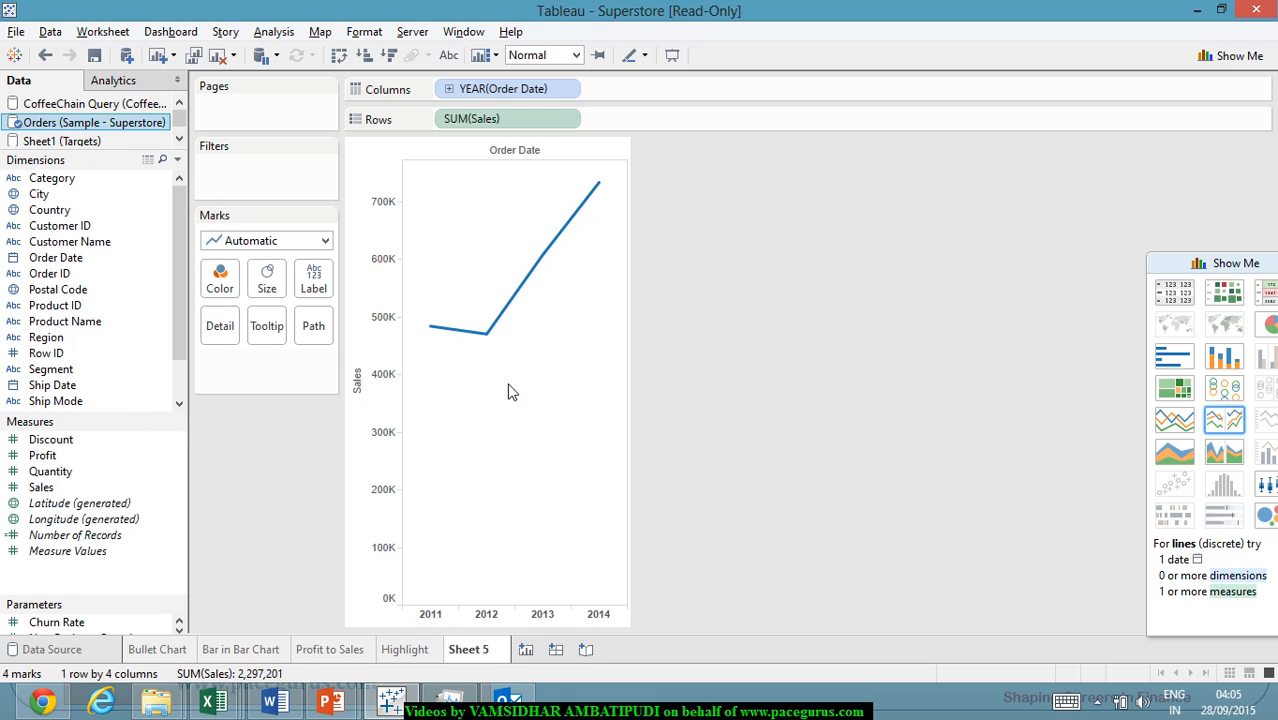
{"action": "left_click", "coordinate": [449, 89]}
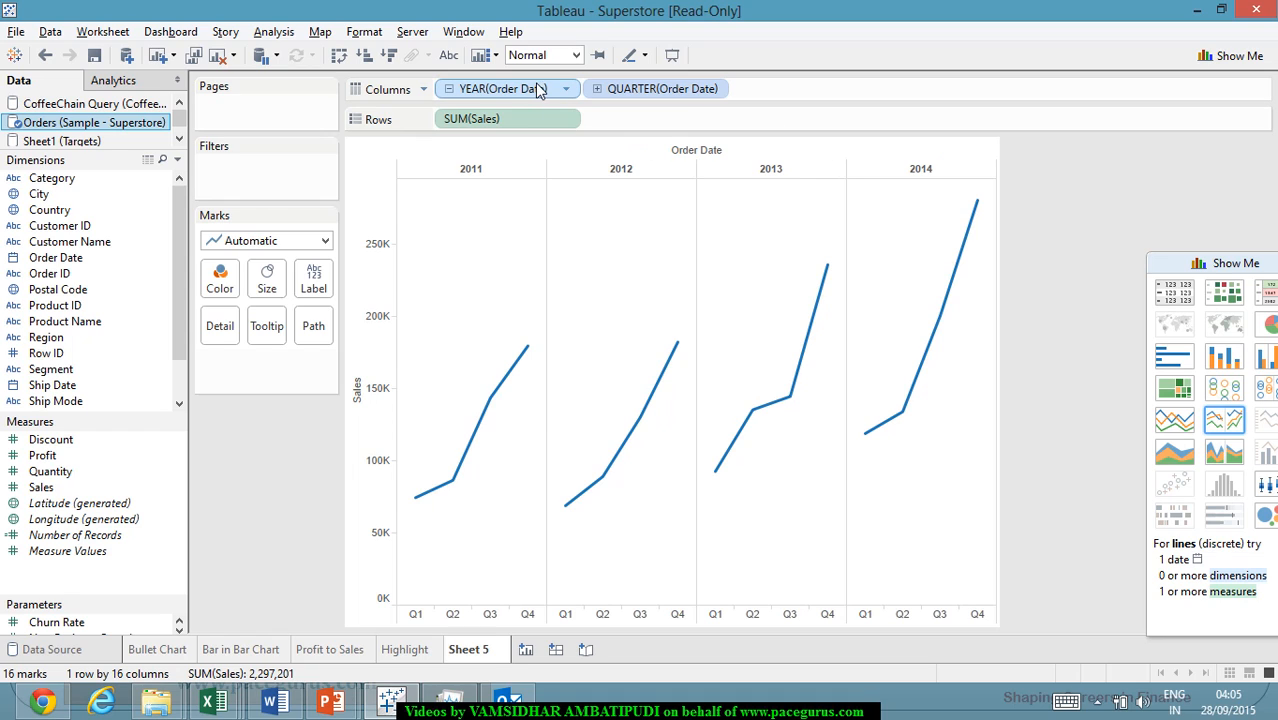
{"action": "left_click_drag", "start_coordinate": [523, 92], "coordinate": [5, 289]}
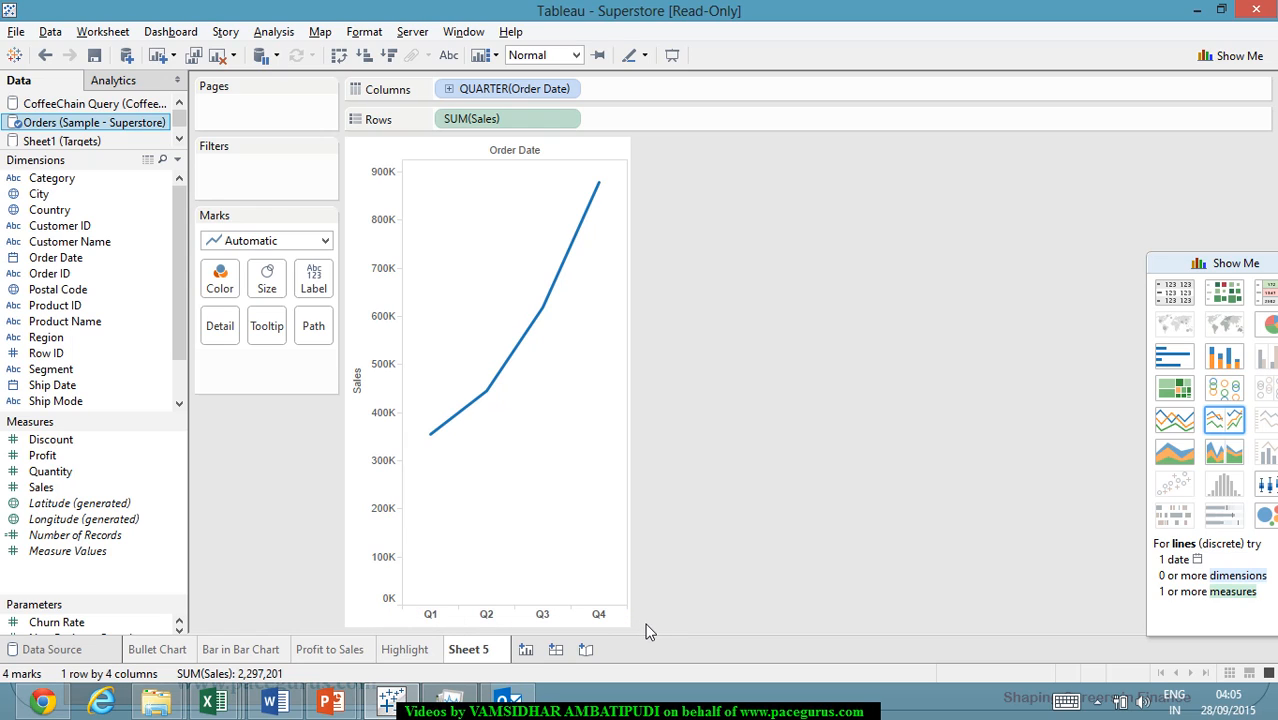
Change Order Date on Columns to the discrete month date part and inspect the monthly sales peaks.
{"action": "mouse_move", "coordinate": [601, 184]}
{"action": "right_click", "coordinate": [507, 93]}
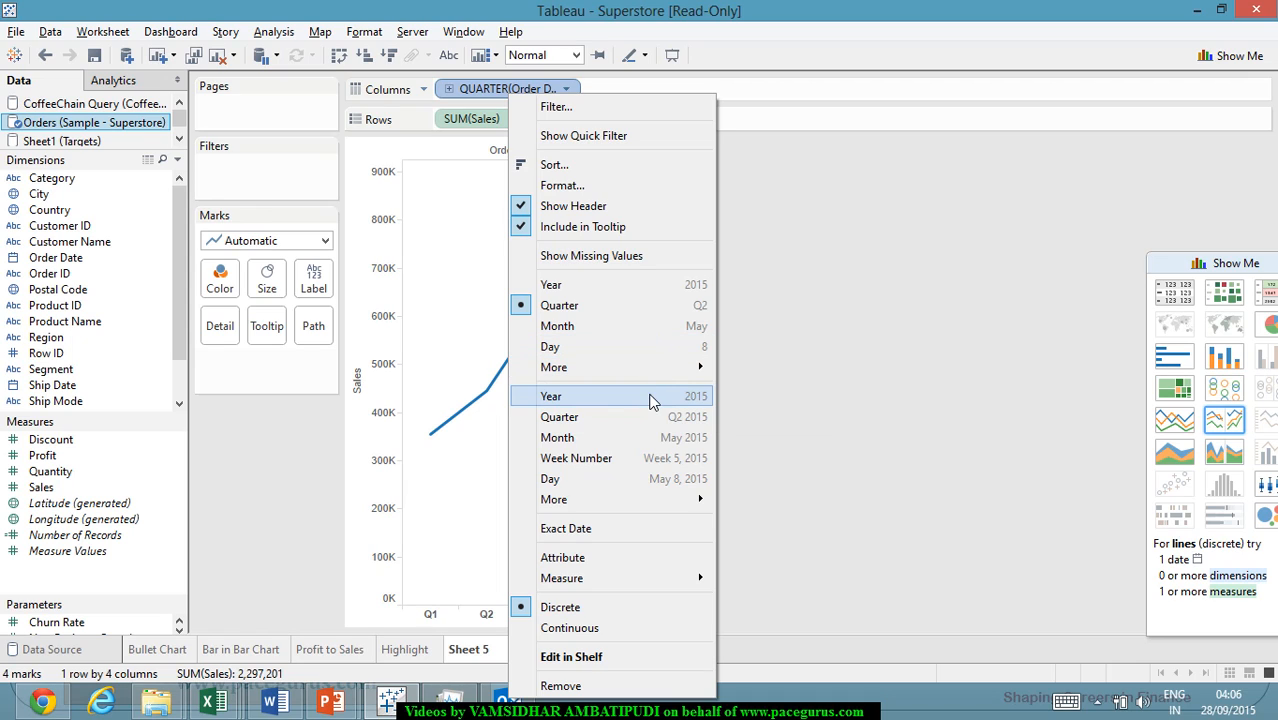
{"action": "mouse_move", "coordinate": [656, 370]}
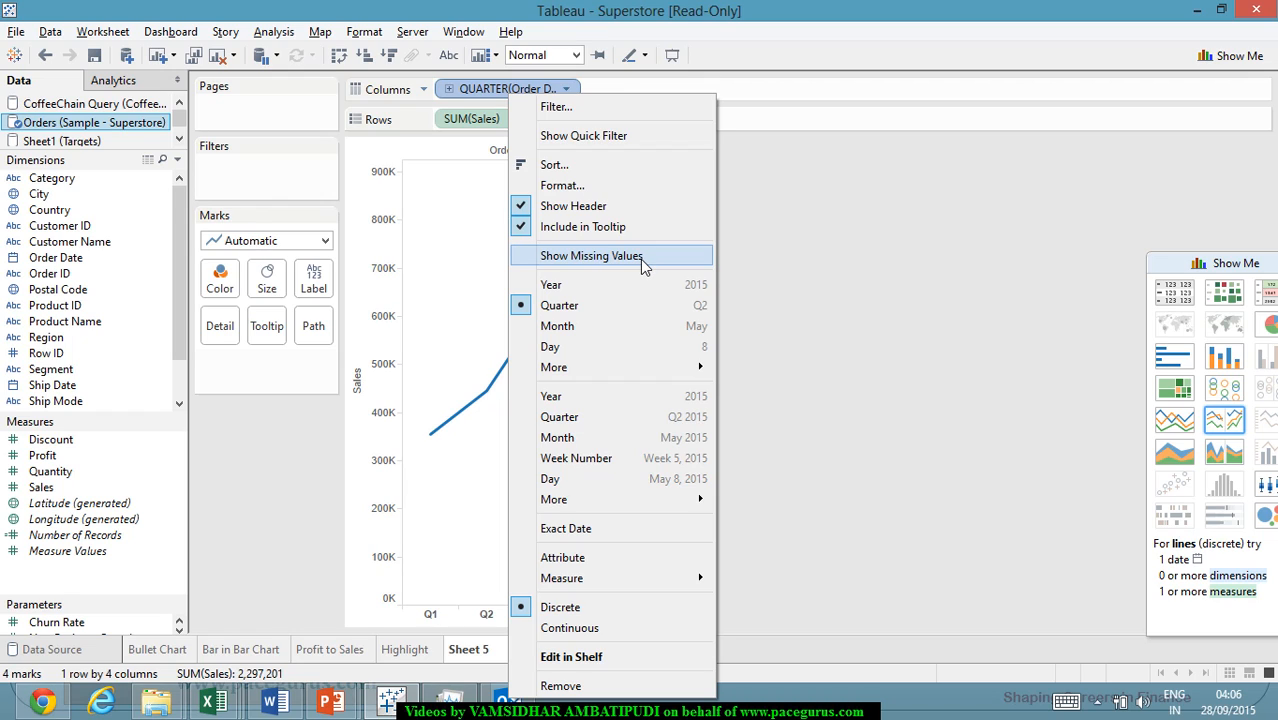
{"action": "left_click", "coordinate": [693, 258]}
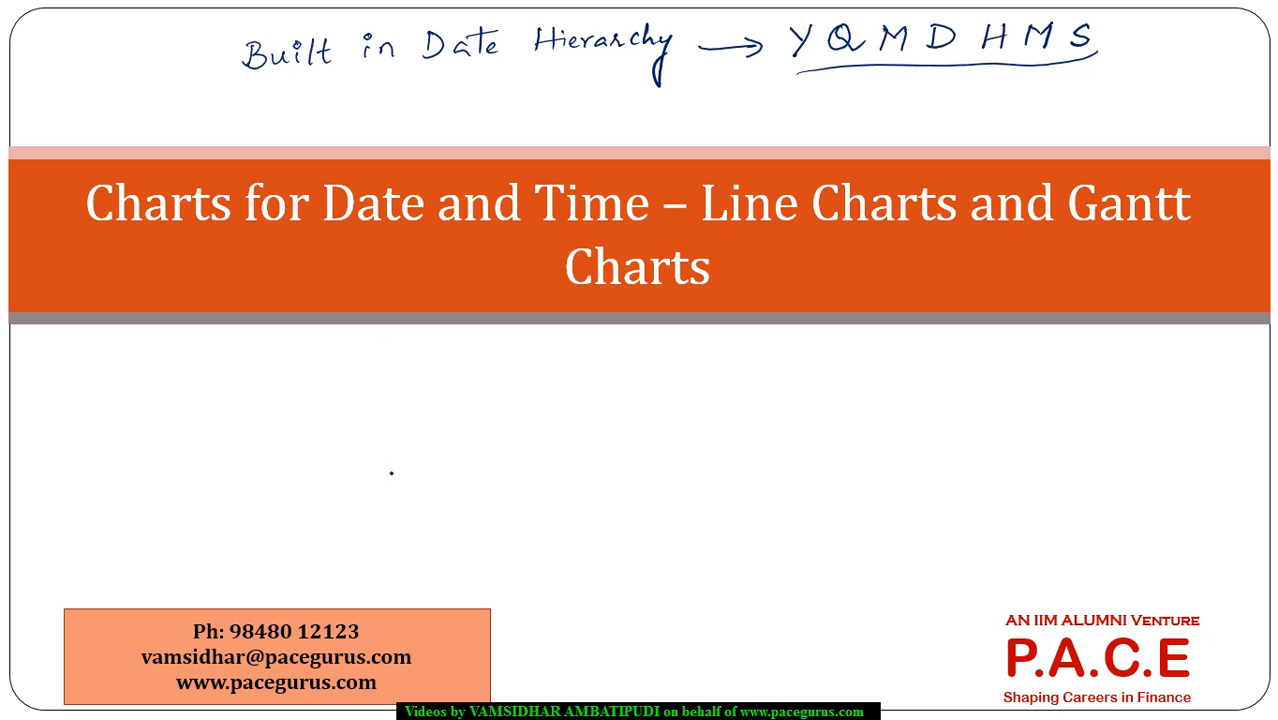
{"action": "left_click_drag", "start_coordinate": [391, 471], "coordinate": [394, 464]}
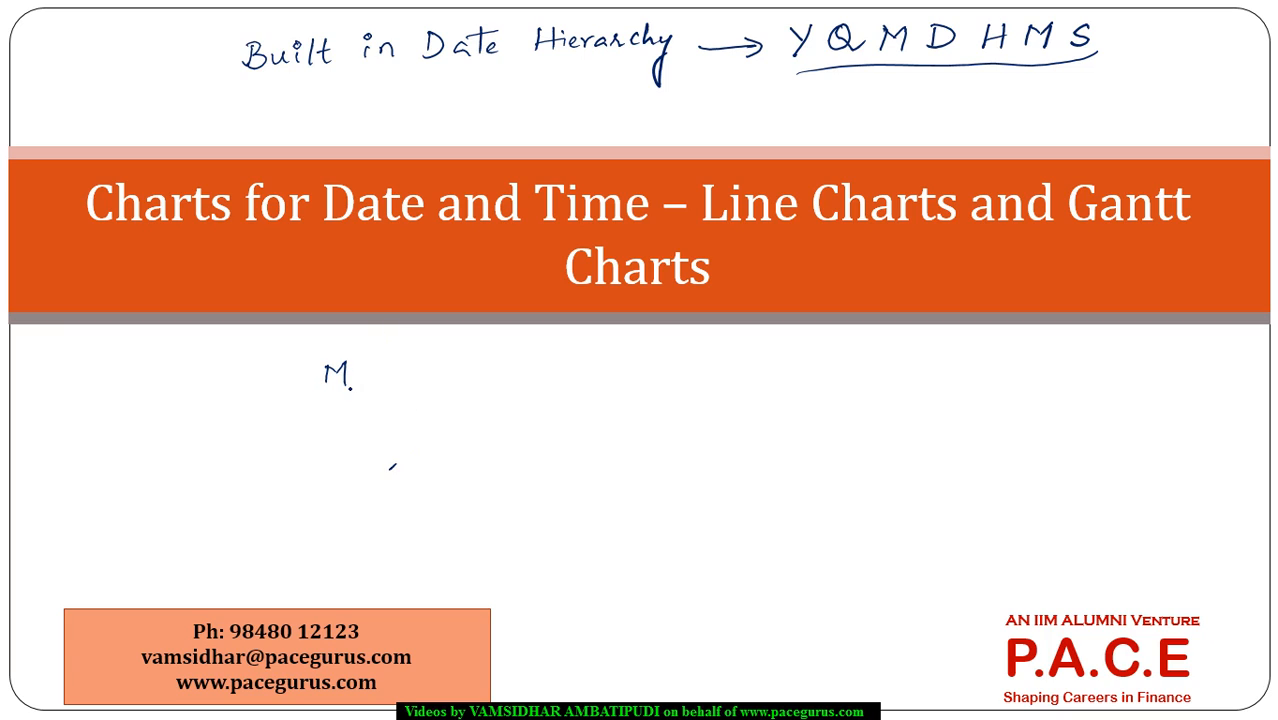
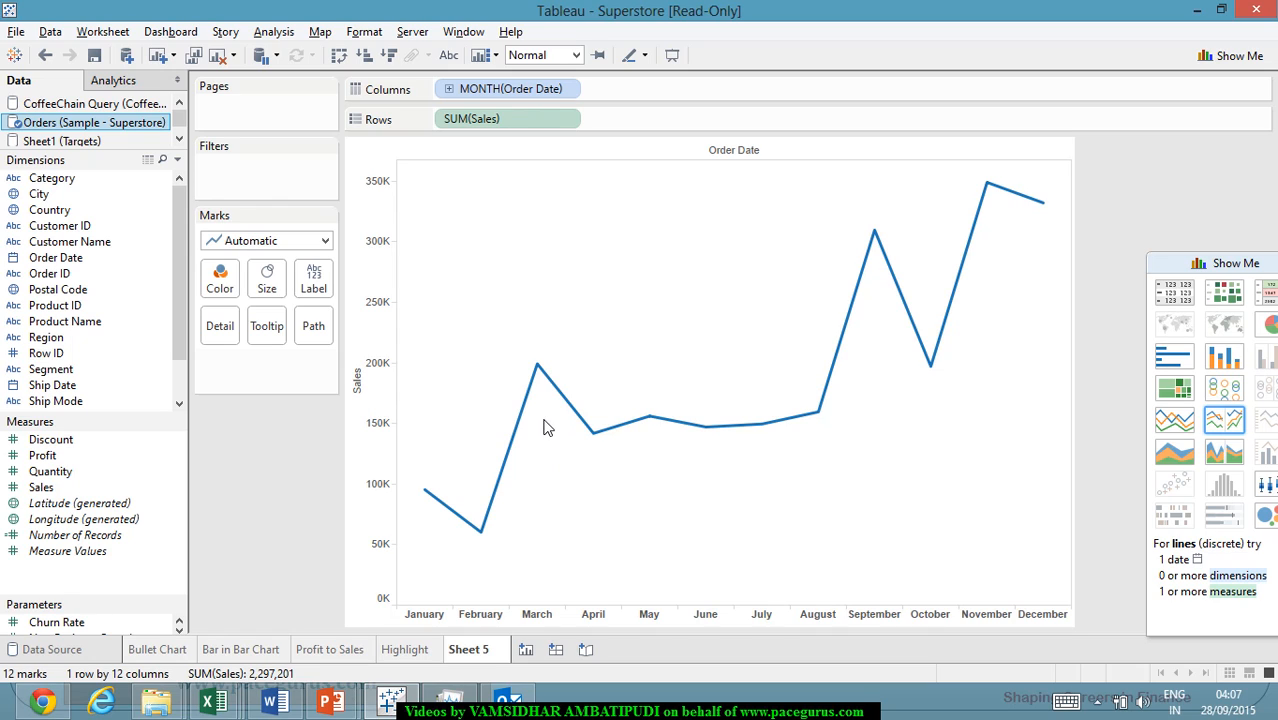
{"action": "mouse_move", "coordinate": [536, 397]}
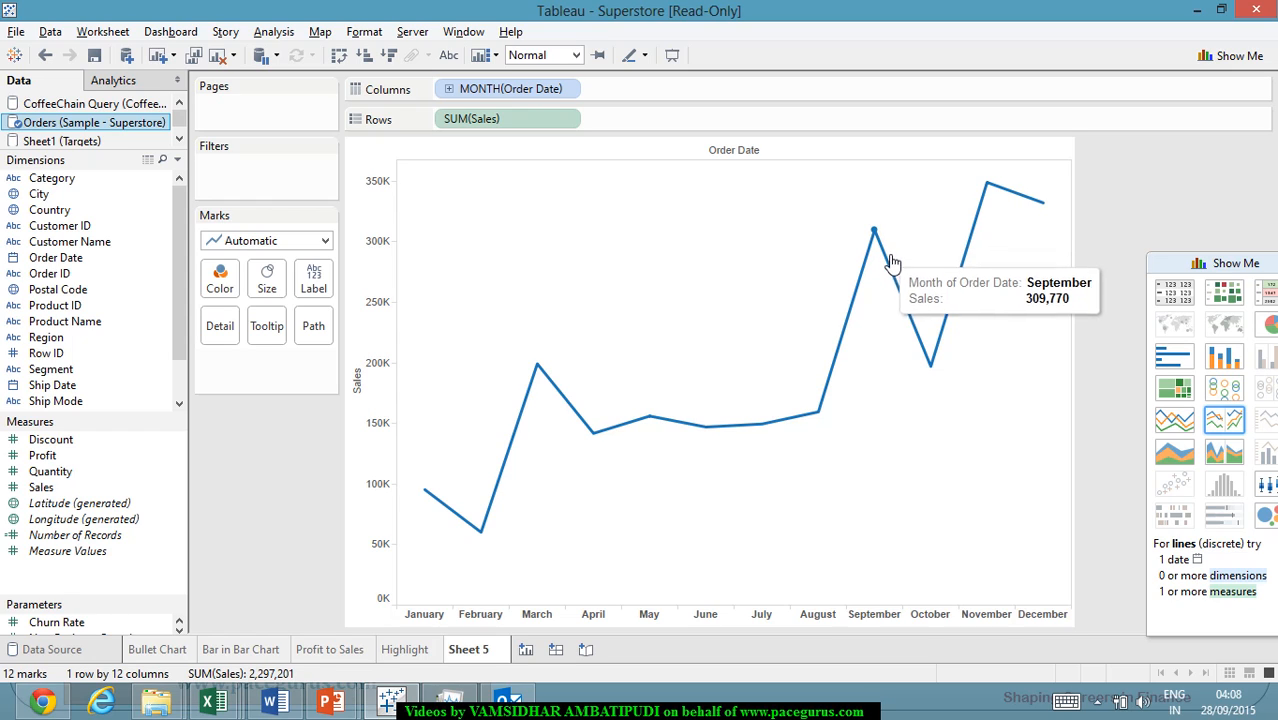
{"action": "mouse_move", "coordinate": [997, 192]}
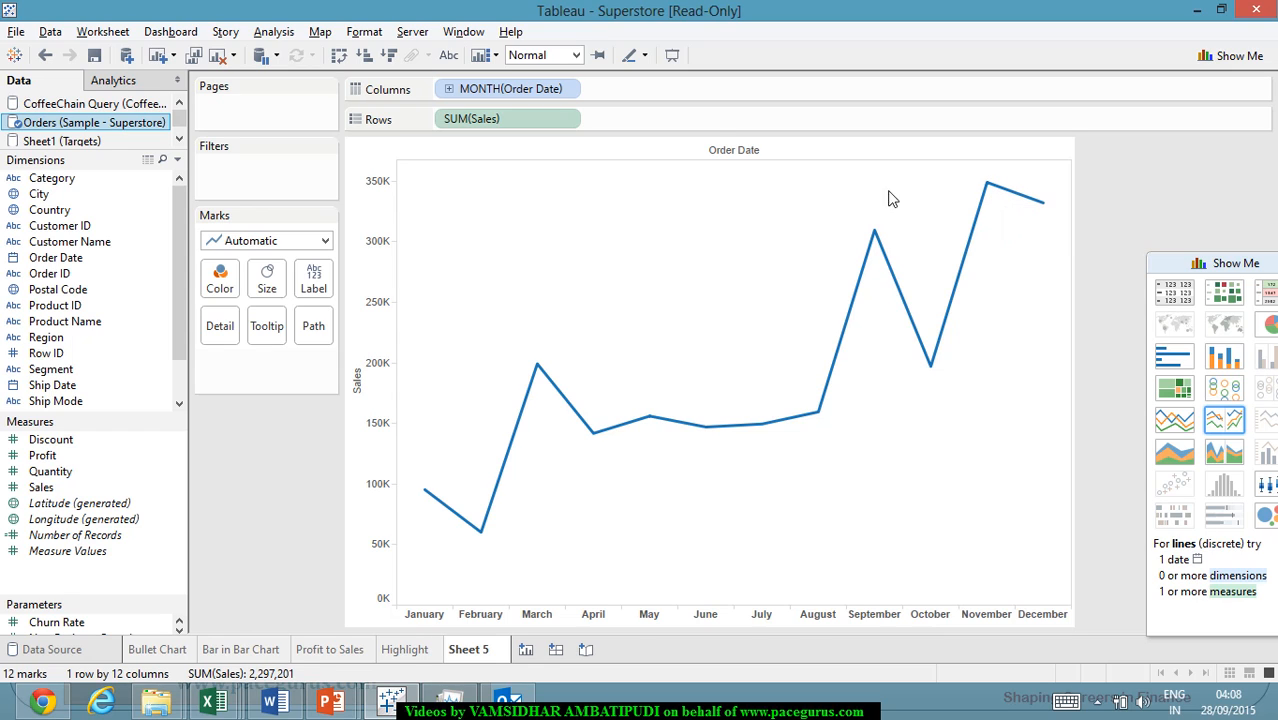
Plot sales by the weekday of Order Date and inspect the Saturday, Friday and Wednesday points.
{"action": "right_click", "coordinate": [510, 90]}
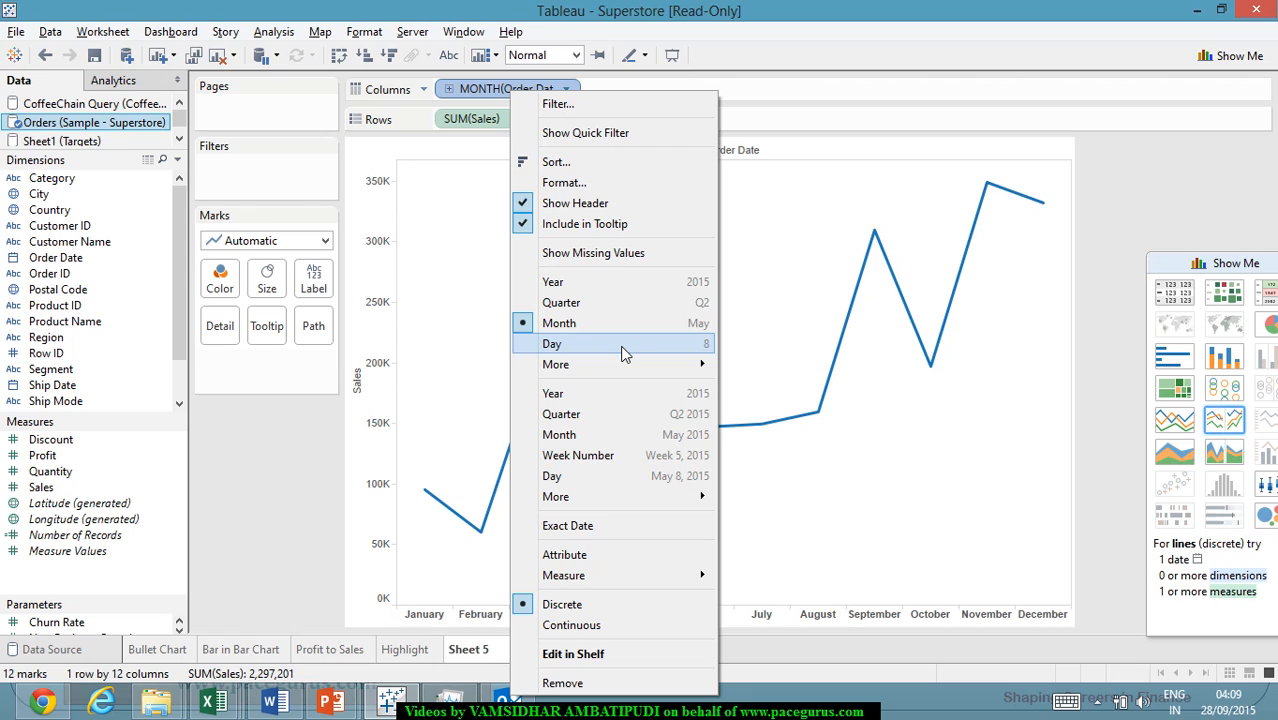
{"action": "mouse_move", "coordinate": [620, 365]}
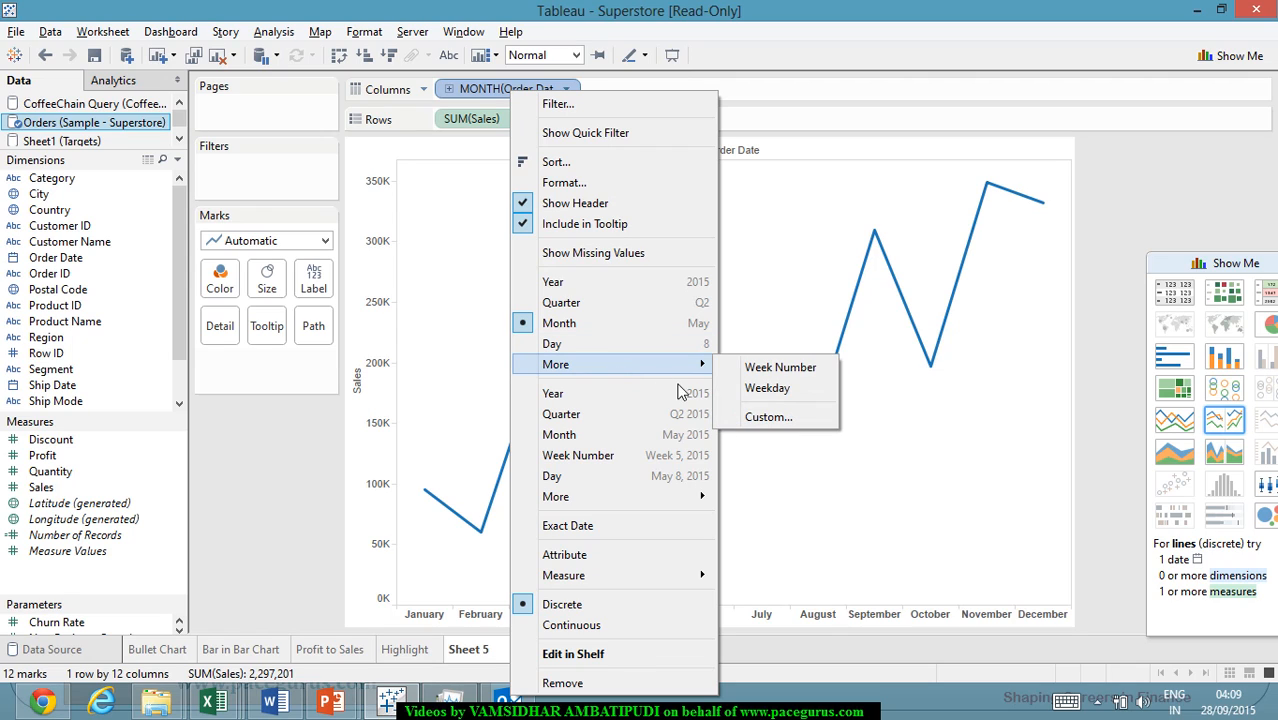
{"action": "left_click", "coordinate": [802, 392]}
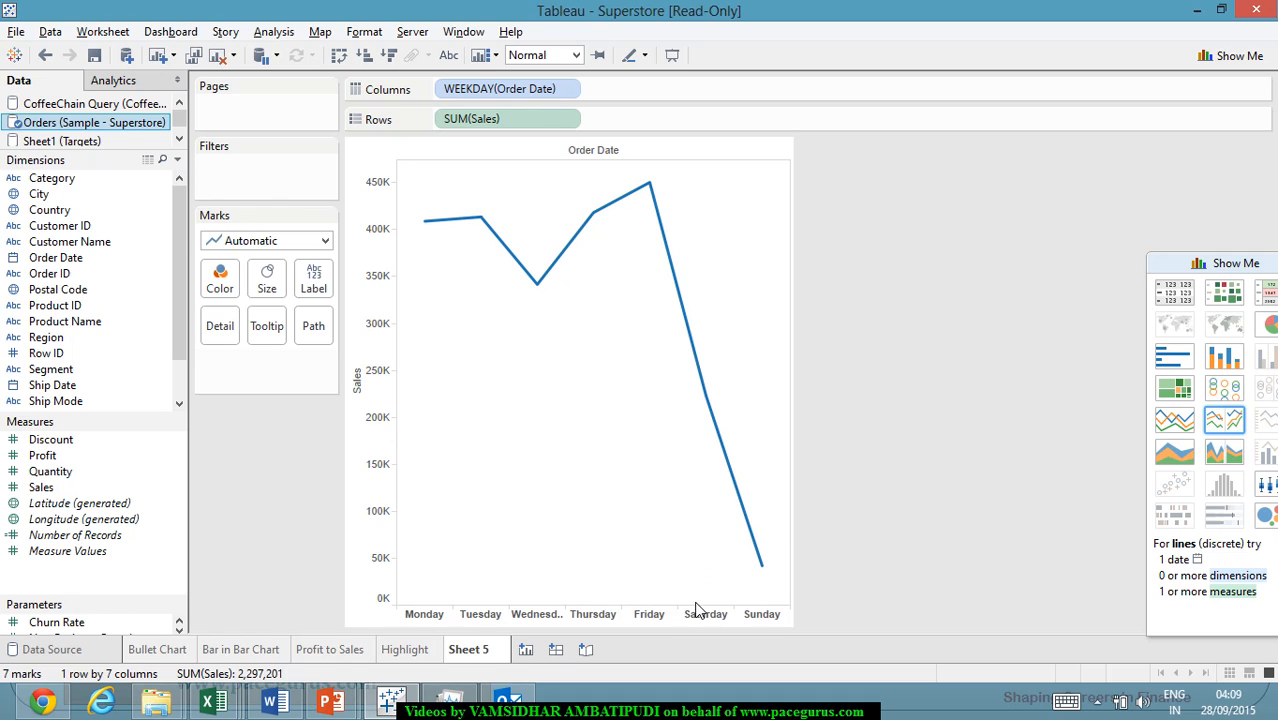
{"action": "mouse_move", "coordinate": [722, 428]}
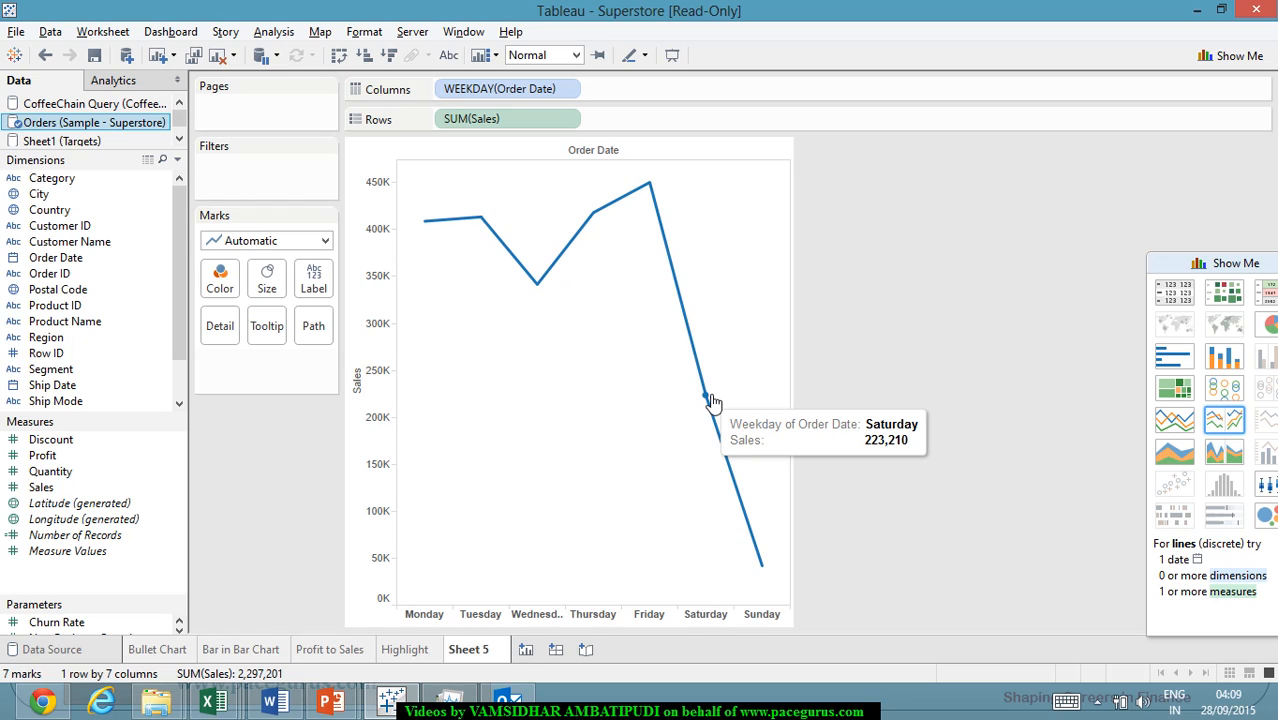
{"action": "mouse_move", "coordinate": [648, 188]}
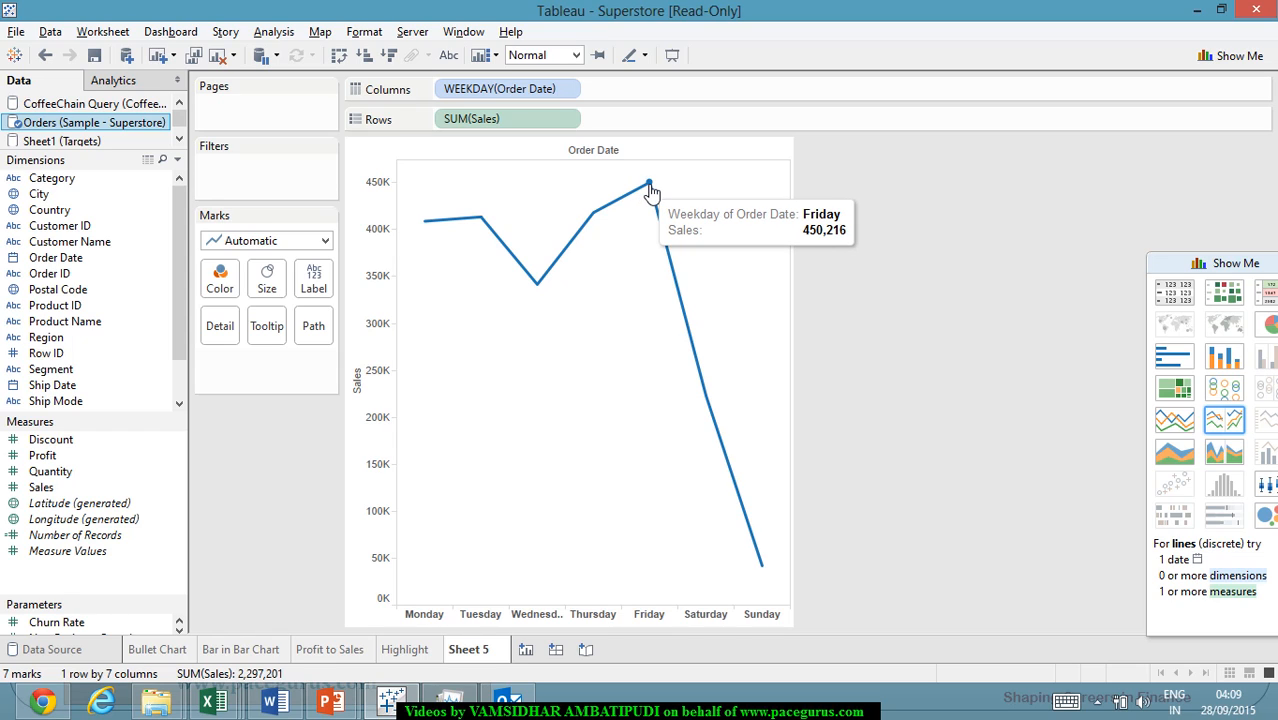
{"action": "mouse_move", "coordinate": [542, 283]}
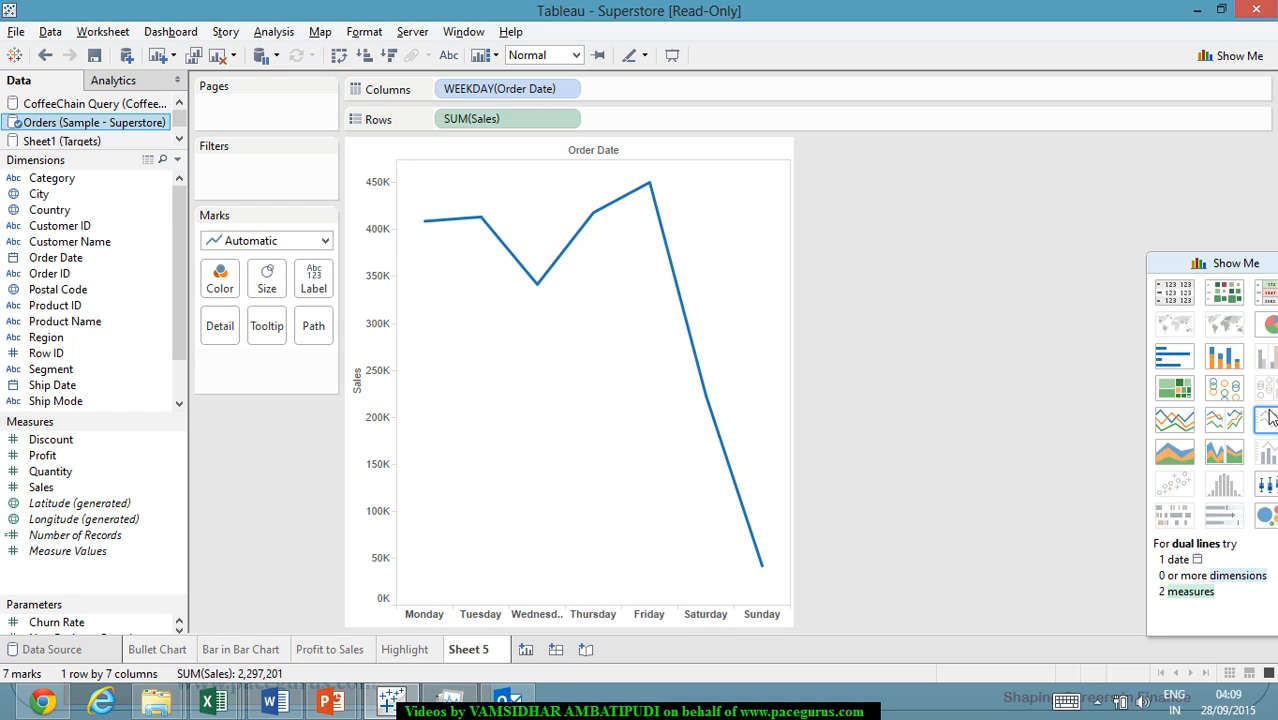
{"action": "key", "text": "alt+Tab"}
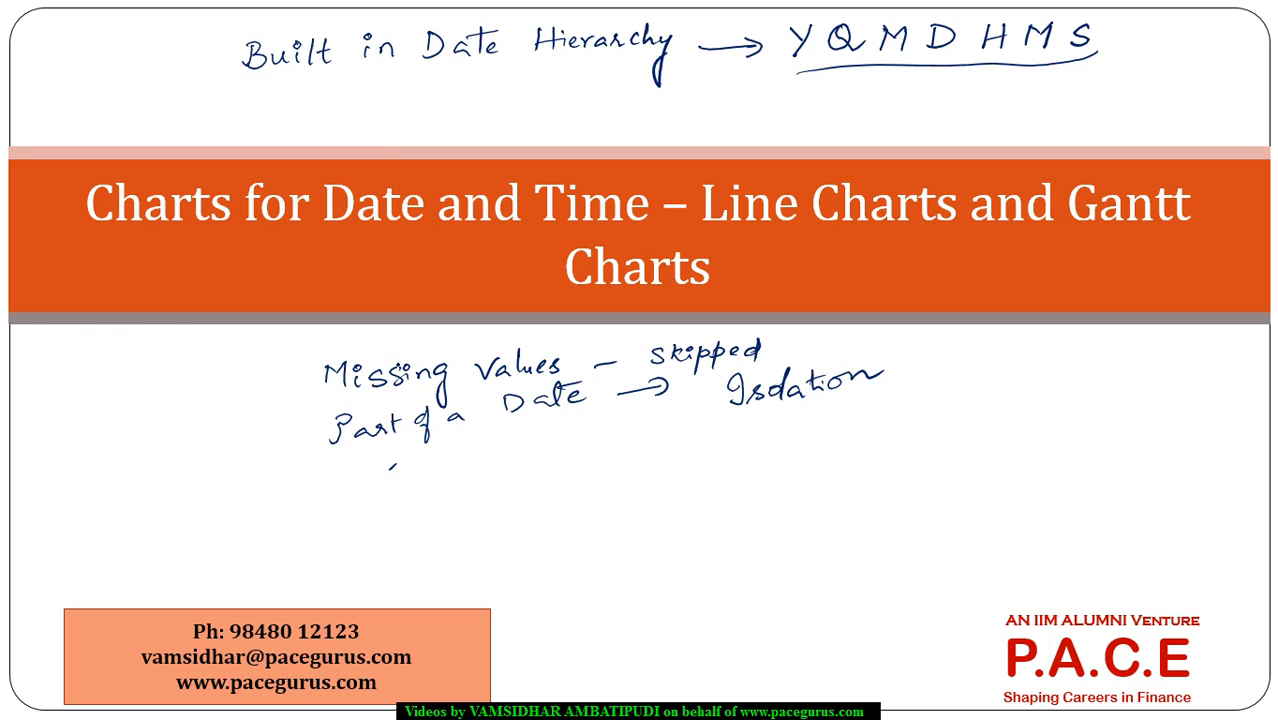
{"action": "key", "text": "alt+Tab"}
{"action": "key", "text": "alt+Tab"}
{"action": "mouse_move", "coordinate": [394, 470]}
{"action": "left_mouse_down"}
{"action": "mouse_move", "coordinate": [397, 490]}
{"action": "mouse_move", "coordinate": [400, 472]}
{"action": "mouse_move", "coordinate": [455, 484]}
{"action": "mouse_move", "coordinate": [570, 450]}
{"action": "mouse_move", "coordinate": [674, 444]}
{"action": "left_mouse_up"}
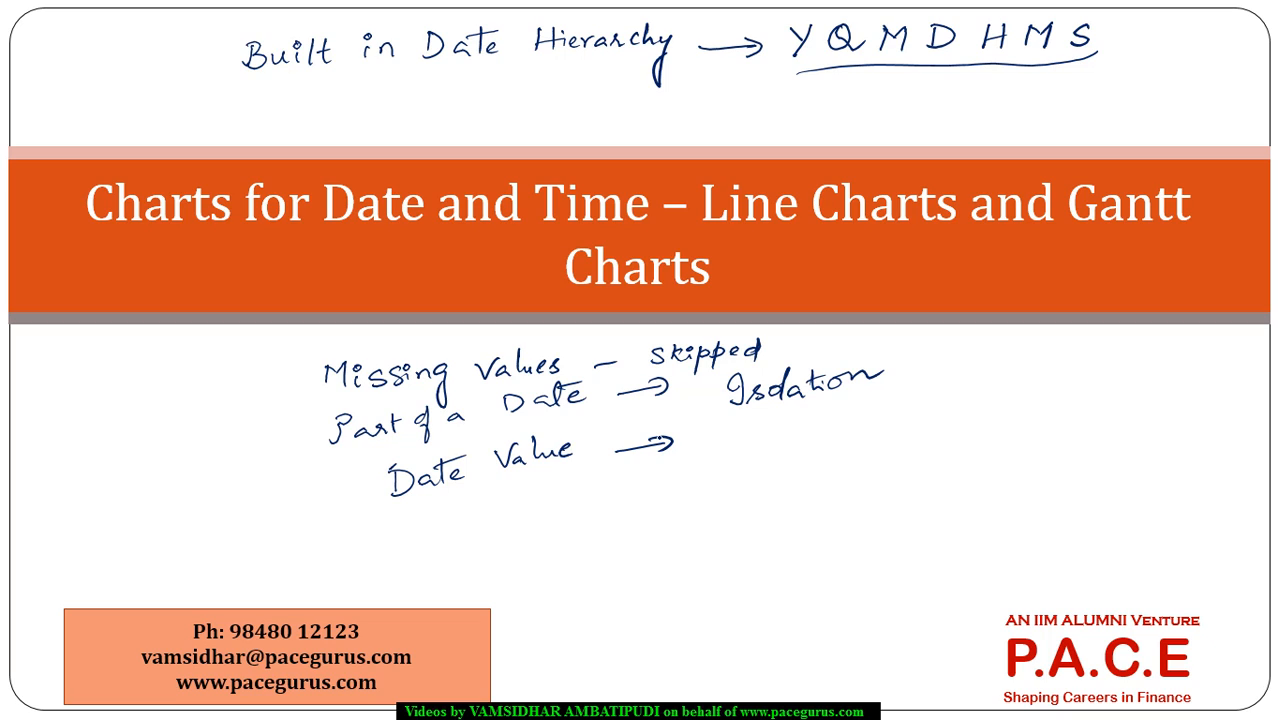
{"action": "mouse_move", "coordinate": [710, 448]}
{"action": "left_mouse_down"}
{"action": "mouse_move", "coordinate": [770, 428]}
{"action": "mouse_move", "coordinate": [816, 428]}
{"action": "mouse_move", "coordinate": [826, 444]}
{"action": "mouse_move", "coordinate": [992, 382]}
{"action": "mouse_move", "coordinate": [1025, 383]}
{"action": "left_mouse_up"}
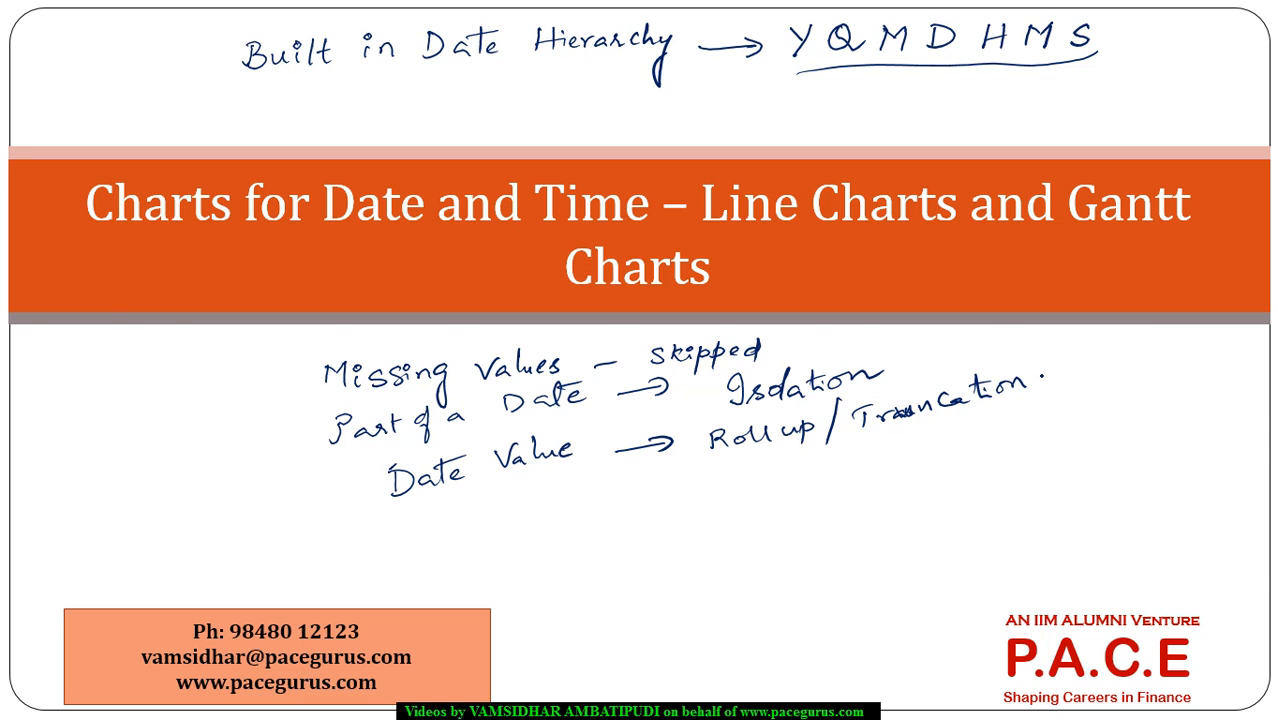
Plot sales by the continuous month value of Order Date and close the Show Me chart picker.
{"action": "key", "text": "alt+Tab"}
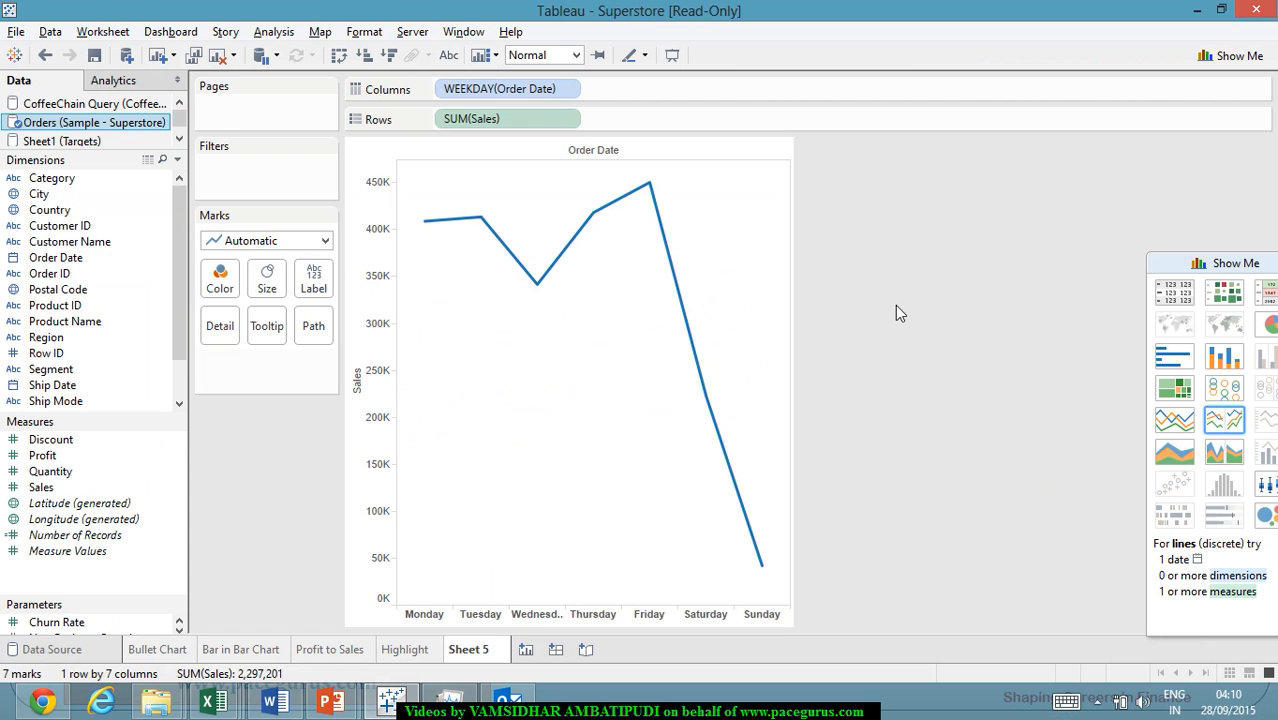
{"action": "right_click", "coordinate": [460, 91]}
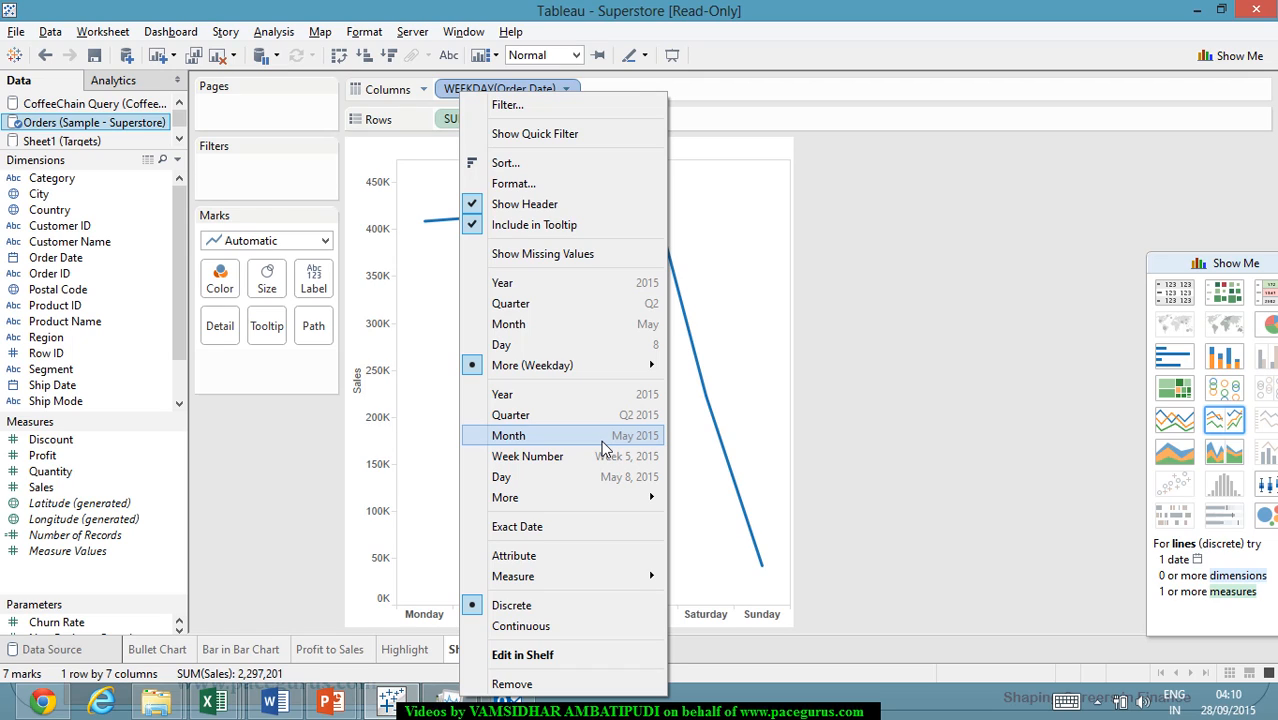
{"action": "left_click", "coordinate": [538, 436]}
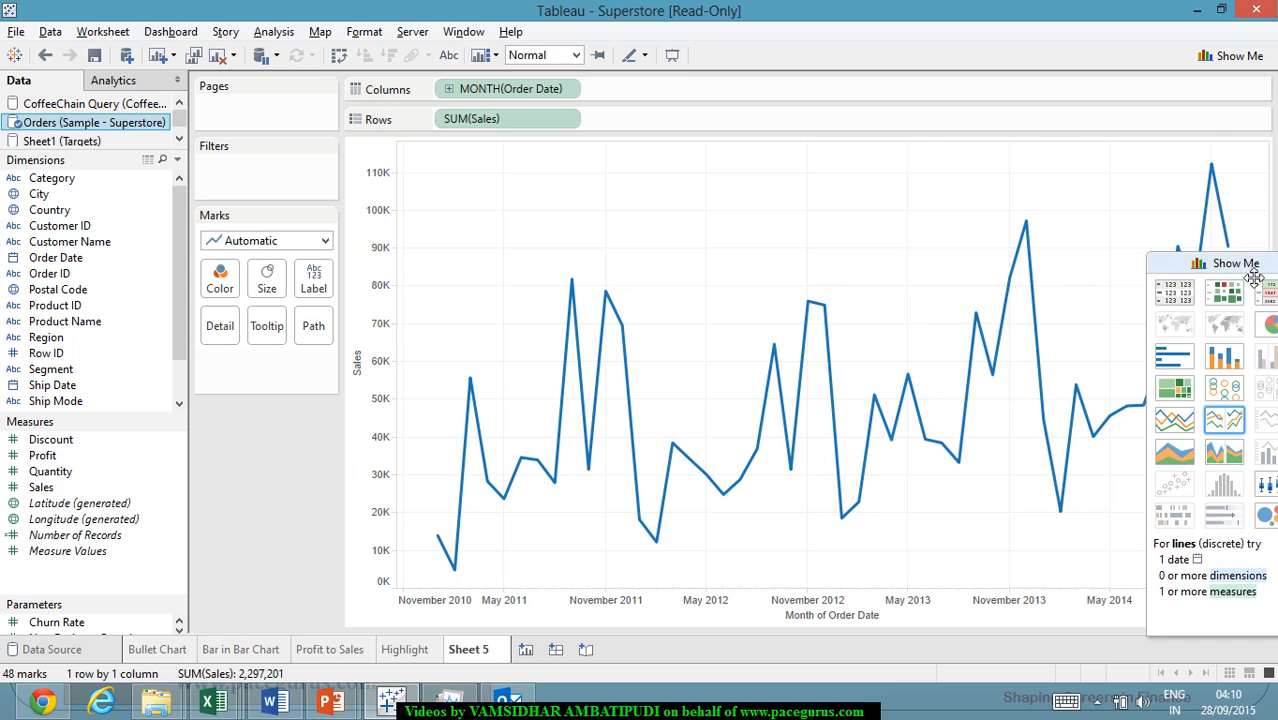
{"action": "left_click_drag", "start_coordinate": [1254, 277], "coordinate": [1174, 220]}
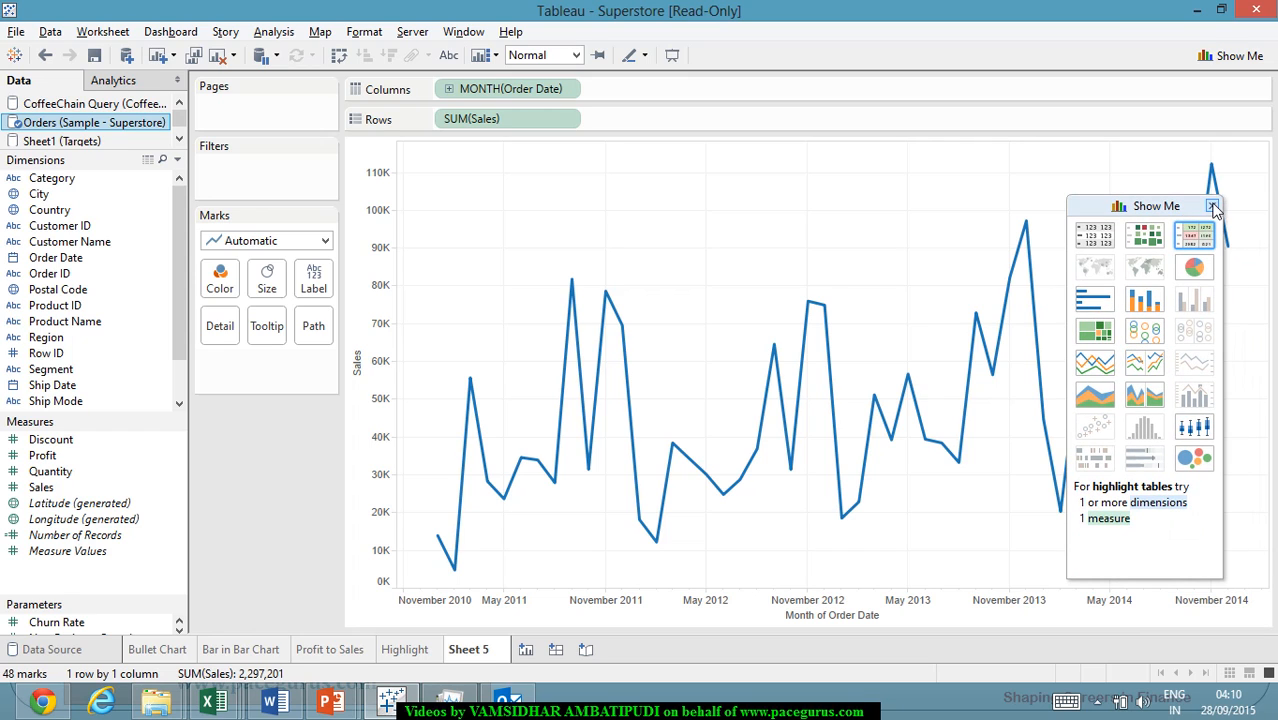
{"action": "left_click", "coordinate": [1212, 206]}
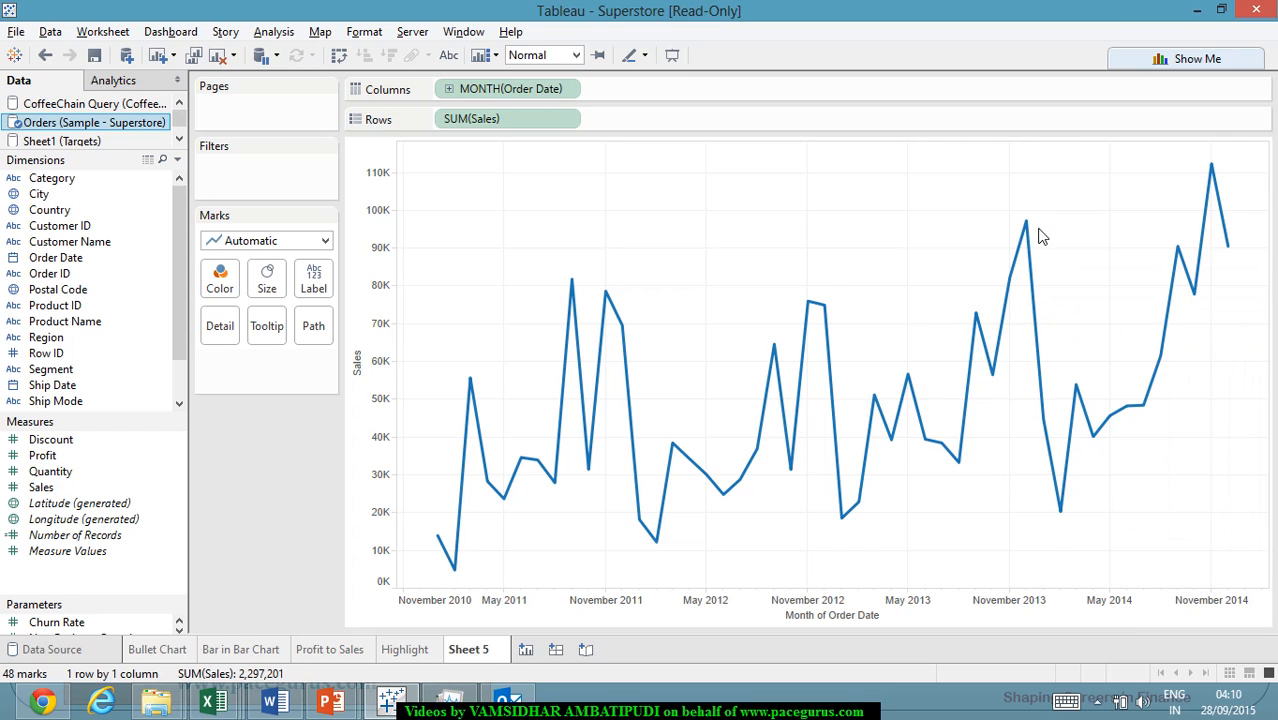
{"action": "mouse_move", "coordinate": [1039, 231]}
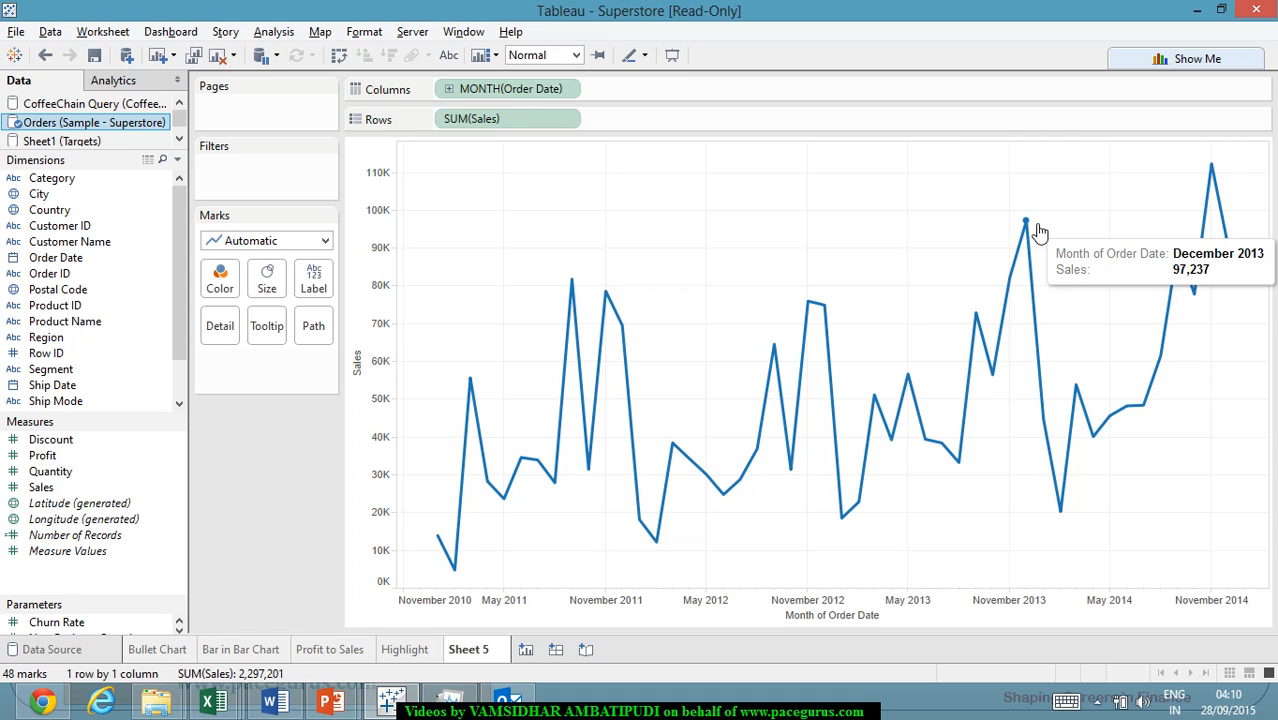
{"action": "mouse_move", "coordinate": [1222, 175]}
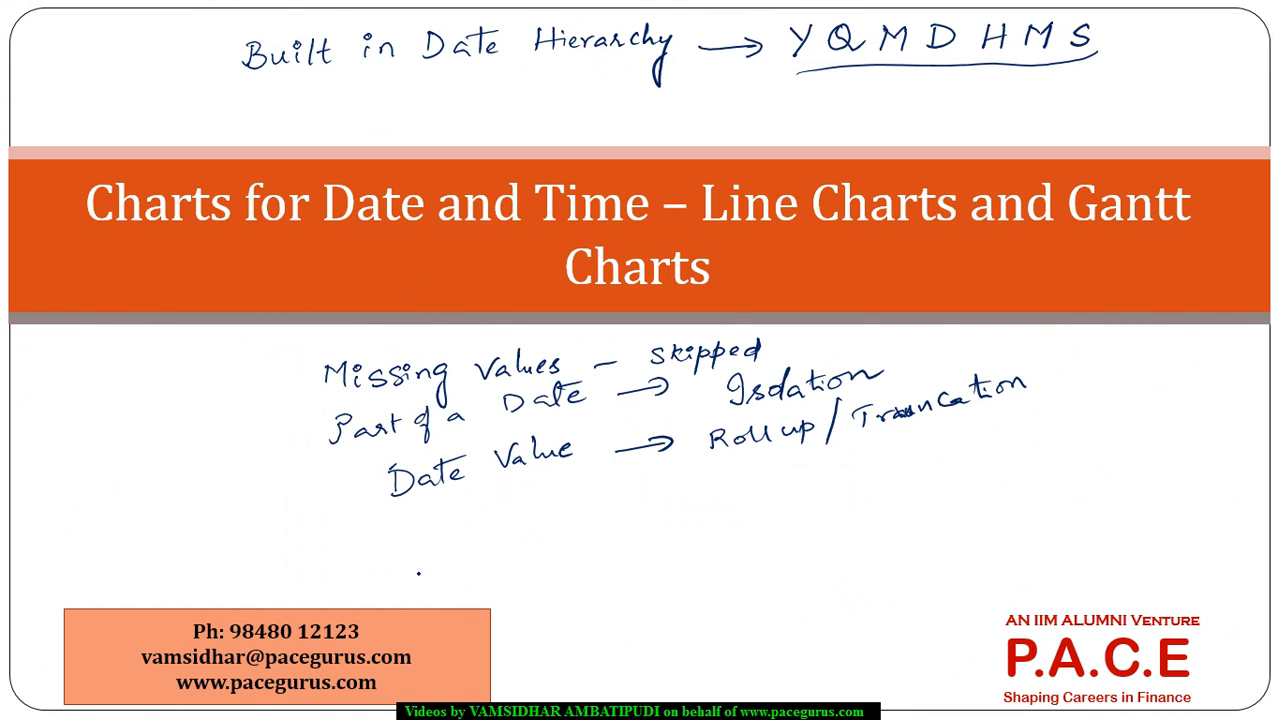
{"action": "mouse_move", "coordinate": [420, 536]}
{"action": "left_mouse_down"}
{"action": "mouse_move", "coordinate": [405, 537]}
{"action": "mouse_move", "coordinate": [445, 536]}
{"action": "mouse_move", "coordinate": [482, 498]}
{"action": "mouse_move", "coordinate": [586, 490]}
{"action": "mouse_move", "coordinate": [596, 476]}
{"action": "mouse_move", "coordinate": [660, 466]}
{"action": "left_mouse_up"}
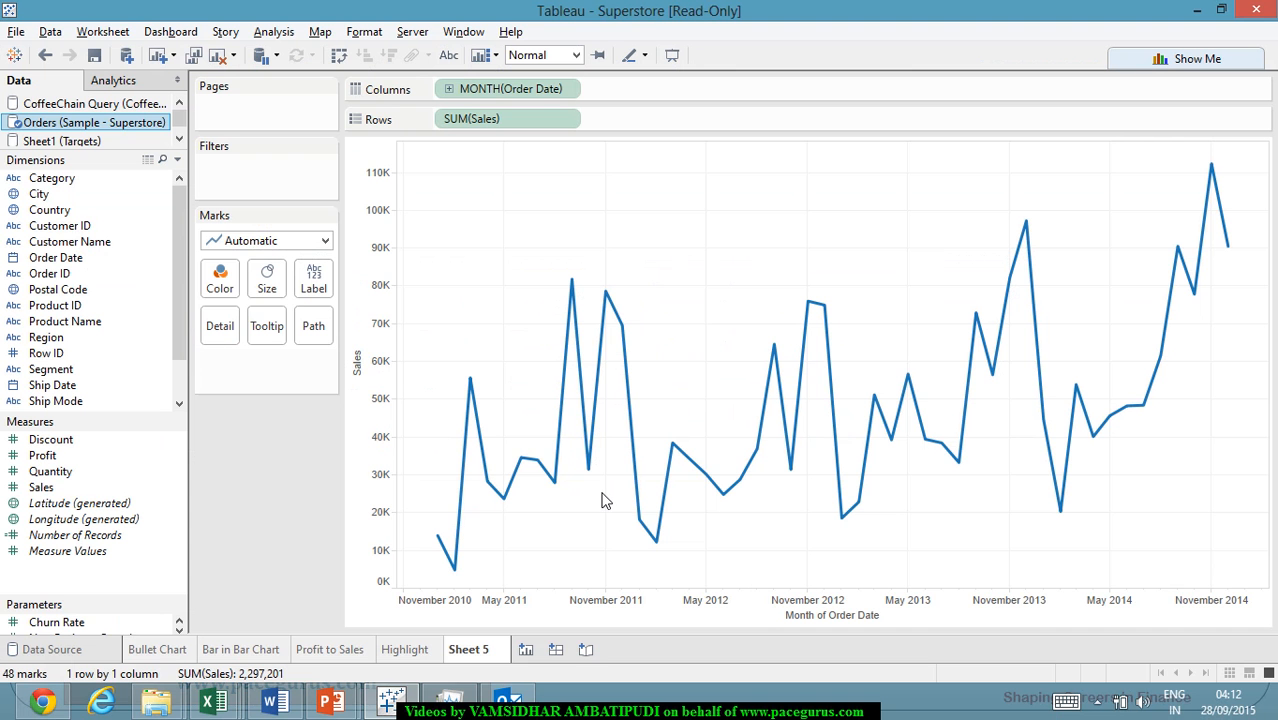
Plot total sales against the exact Order Date on Columns.
{"action": "right_click", "coordinate": [535, 92]}
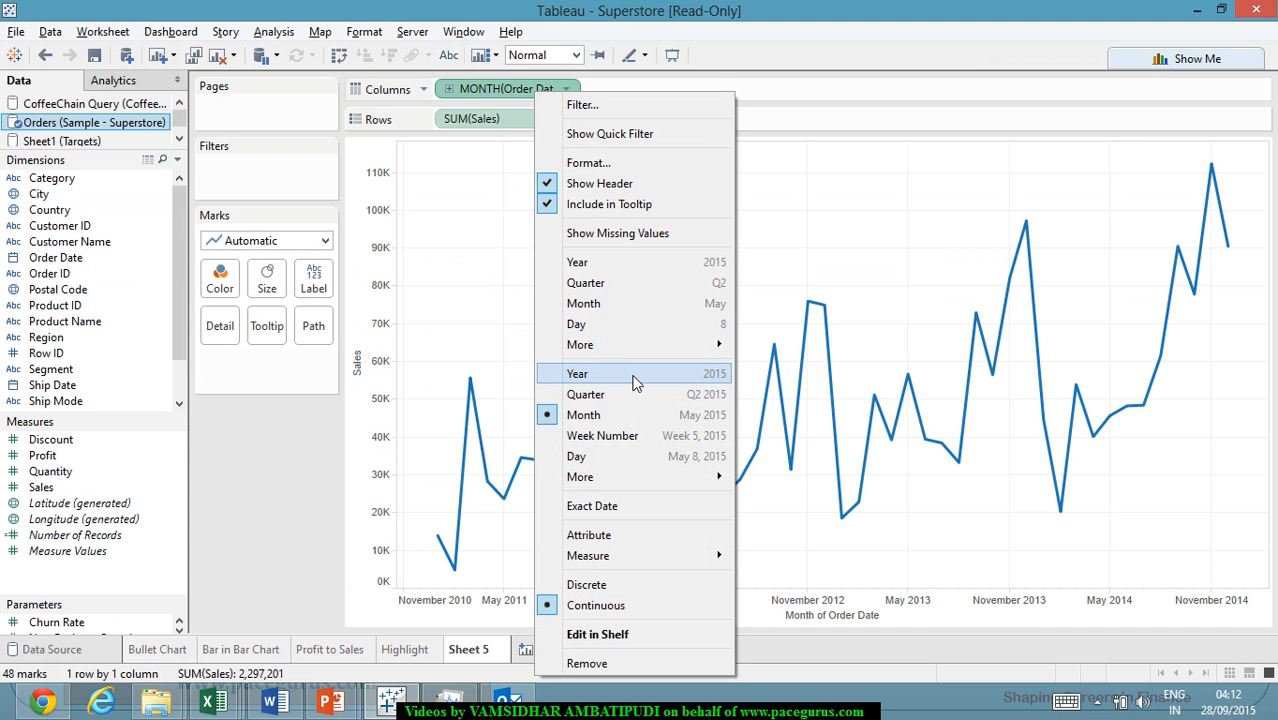
{"action": "left_click", "coordinate": [620, 510]}
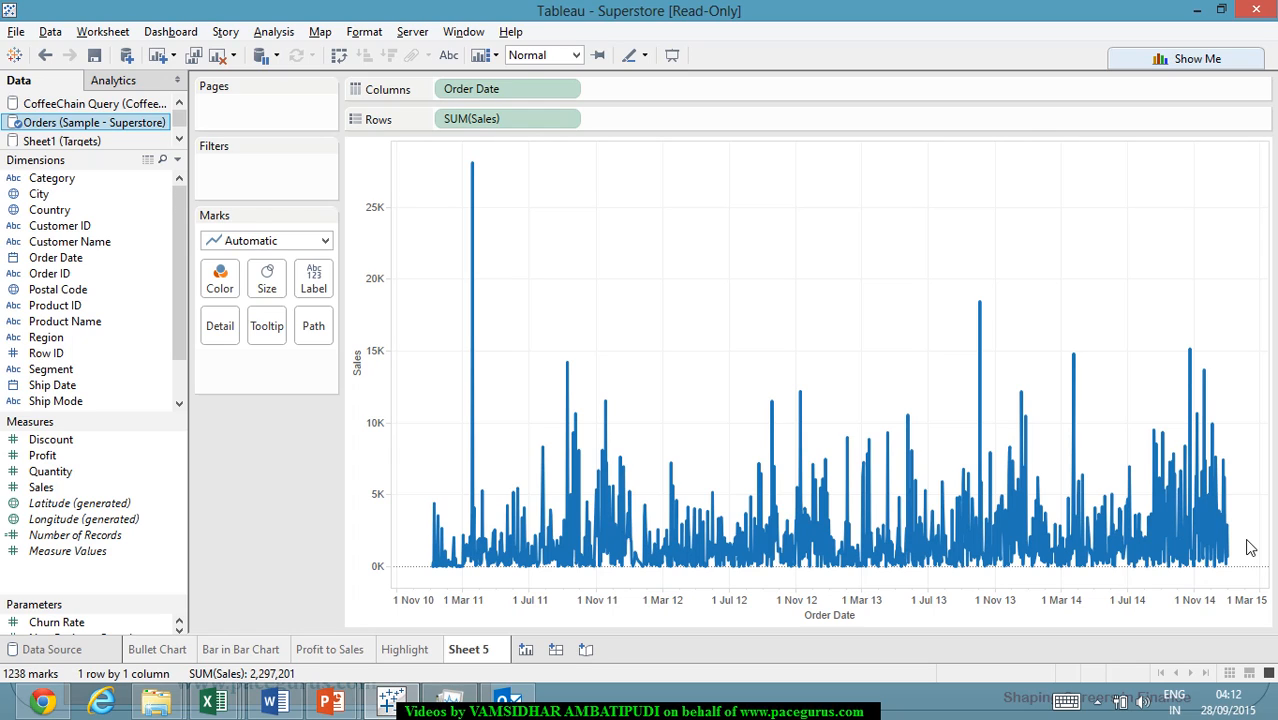
{"action": "mouse_move", "coordinate": [1196, 551]}
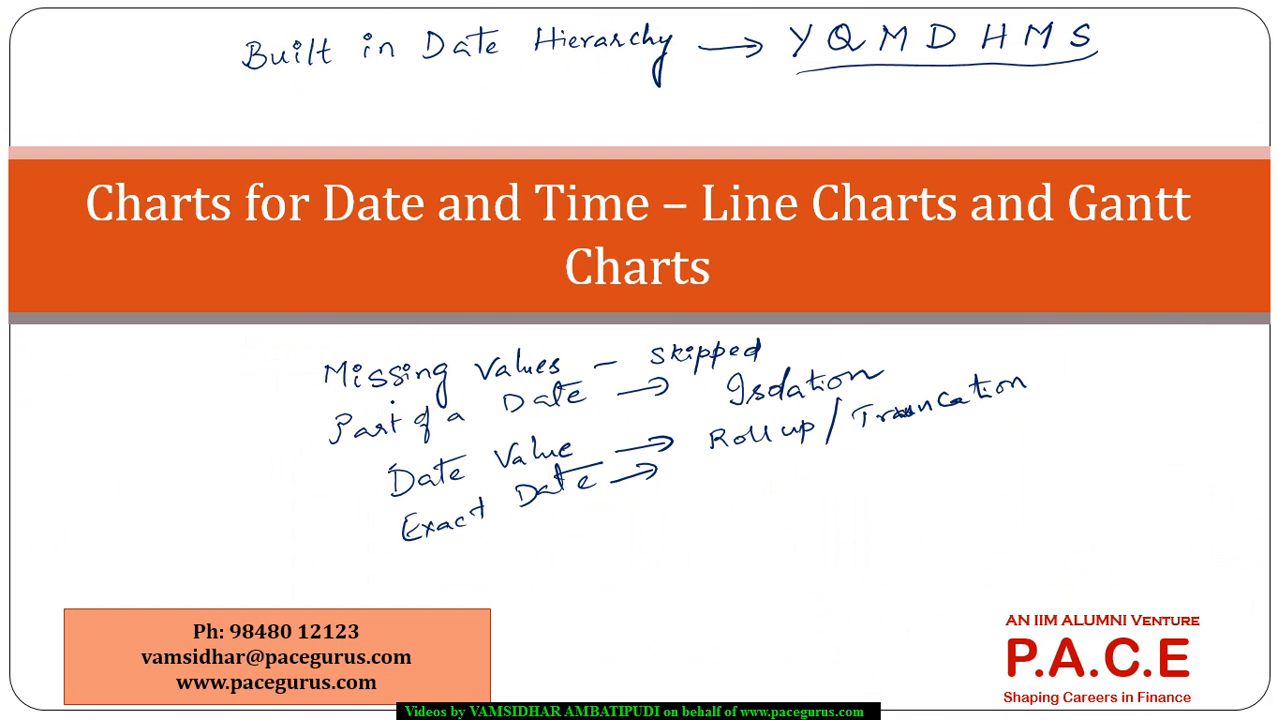
{"action": "left_click_drag", "start_coordinate": [462, 549], "coordinate": [476, 547]}
{"action": "mouse_move", "coordinate": [604, 531]}
{"action": "left_mouse_down"}
{"action": "mouse_move", "coordinate": [606, 551]}
{"action": "mouse_move", "coordinate": [639, 540]}
{"action": "left_mouse_up"}
{"action": "left_click_drag", "start_coordinate": [647, 516], "coordinate": [660, 536]}
{"action": "mouse_move", "coordinate": [636, 520]}
{"action": "left_mouse_down"}
{"action": "mouse_move", "coordinate": [700, 518]}
{"action": "mouse_move", "coordinate": [754, 490]}
{"action": "left_mouse_up"}
{"action": "mouse_move", "coordinate": [626, 568]}
{"action": "left_mouse_down"}
{"action": "mouse_move", "coordinate": [630, 580]}
{"action": "mouse_move", "coordinate": [668, 570]}
{"action": "left_mouse_up"}
{"action": "mouse_move", "coordinate": [684, 556]}
{"action": "left_mouse_down"}
{"action": "mouse_move", "coordinate": [686, 573]}
{"action": "mouse_move", "coordinate": [768, 532]}
{"action": "left_mouse_up"}
{"action": "left_click_drag", "start_coordinate": [728, 537], "coordinate": [742, 537]}
Switch Order Date on Columns from the exact date to the discrete month date part.
{"action": "key", "text": "alt+Tab"}
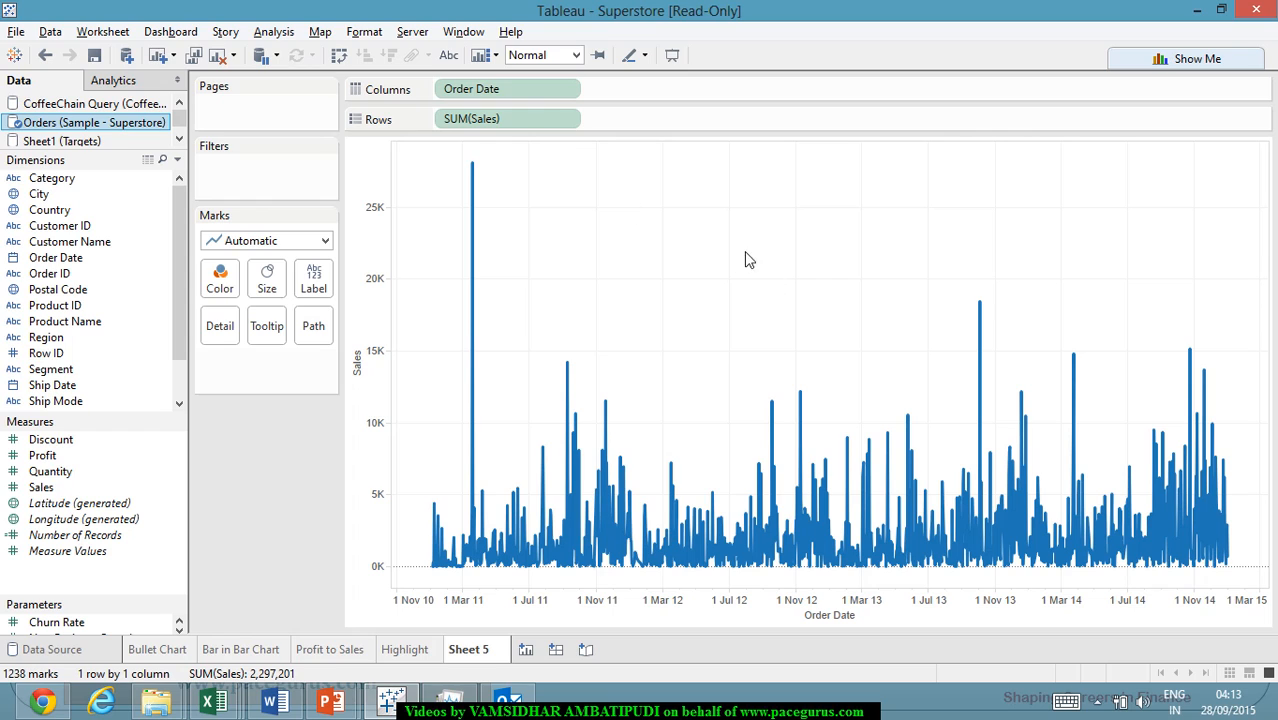
{"action": "mouse_move", "coordinate": [758, 482]}
{"action": "right_click", "coordinate": [522, 86]}
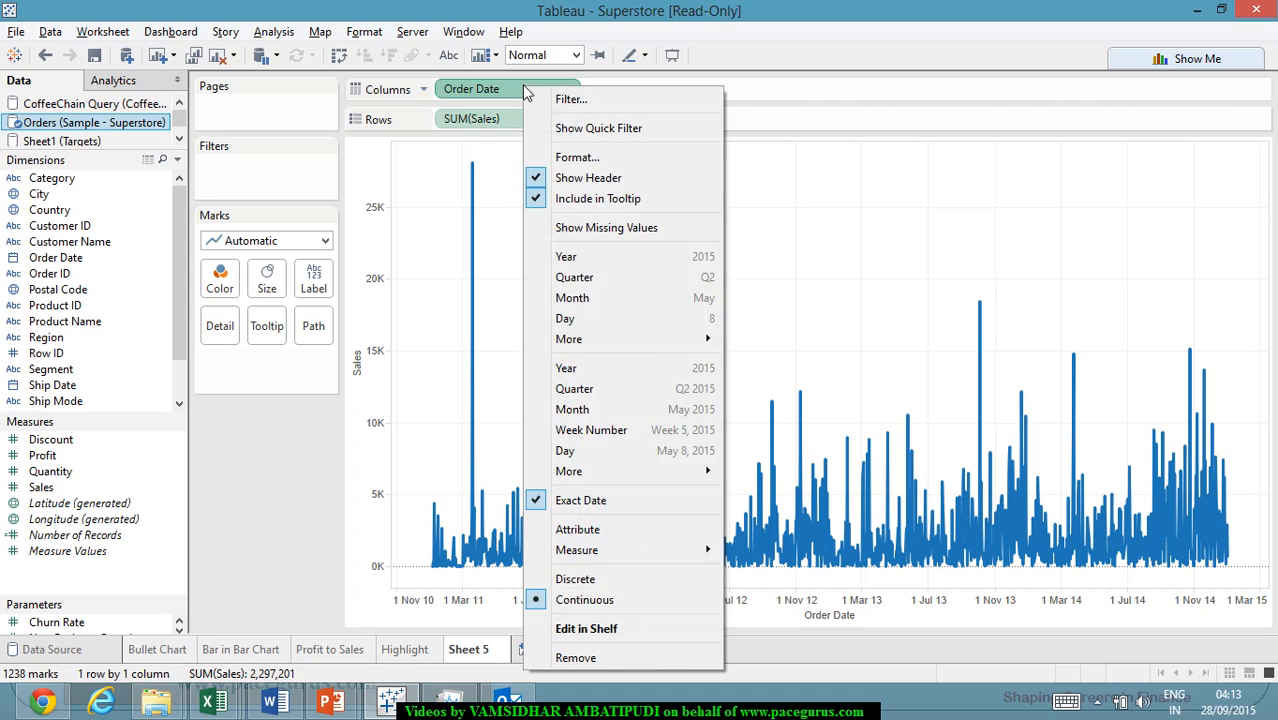
{"action": "left_click", "coordinate": [658, 297]}
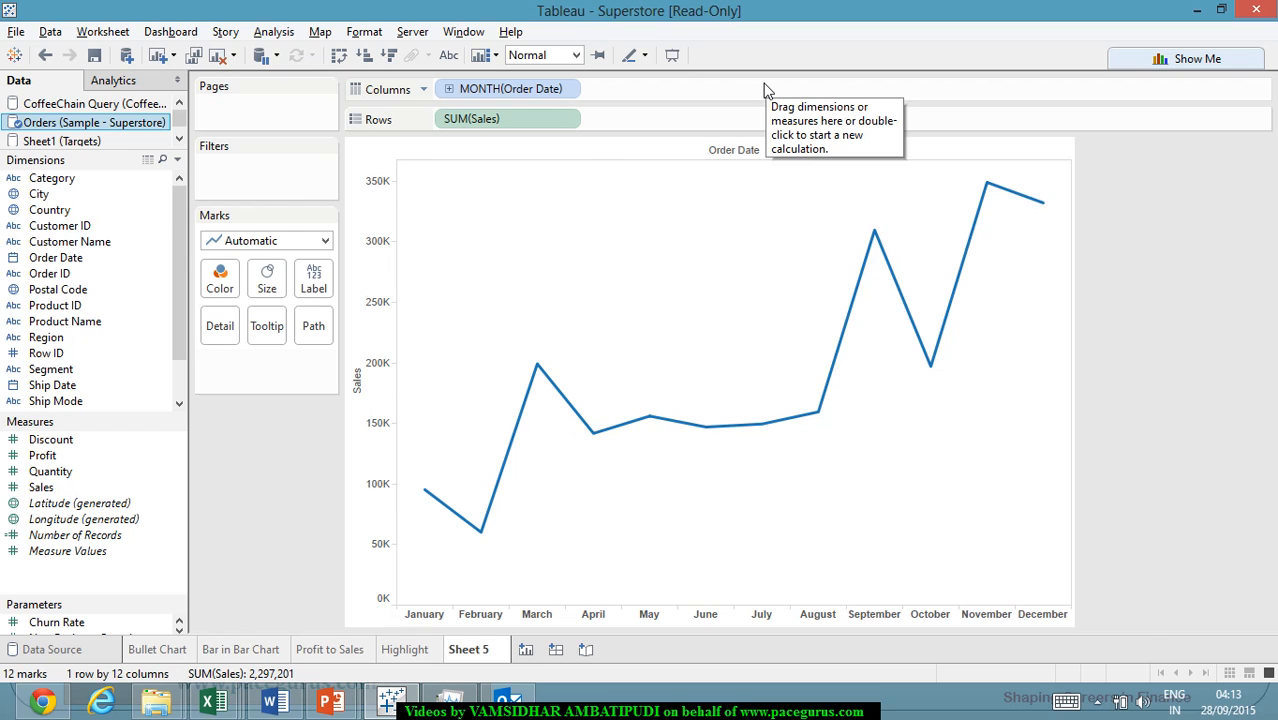
{"action": "key", "text": "alt+Tab"}
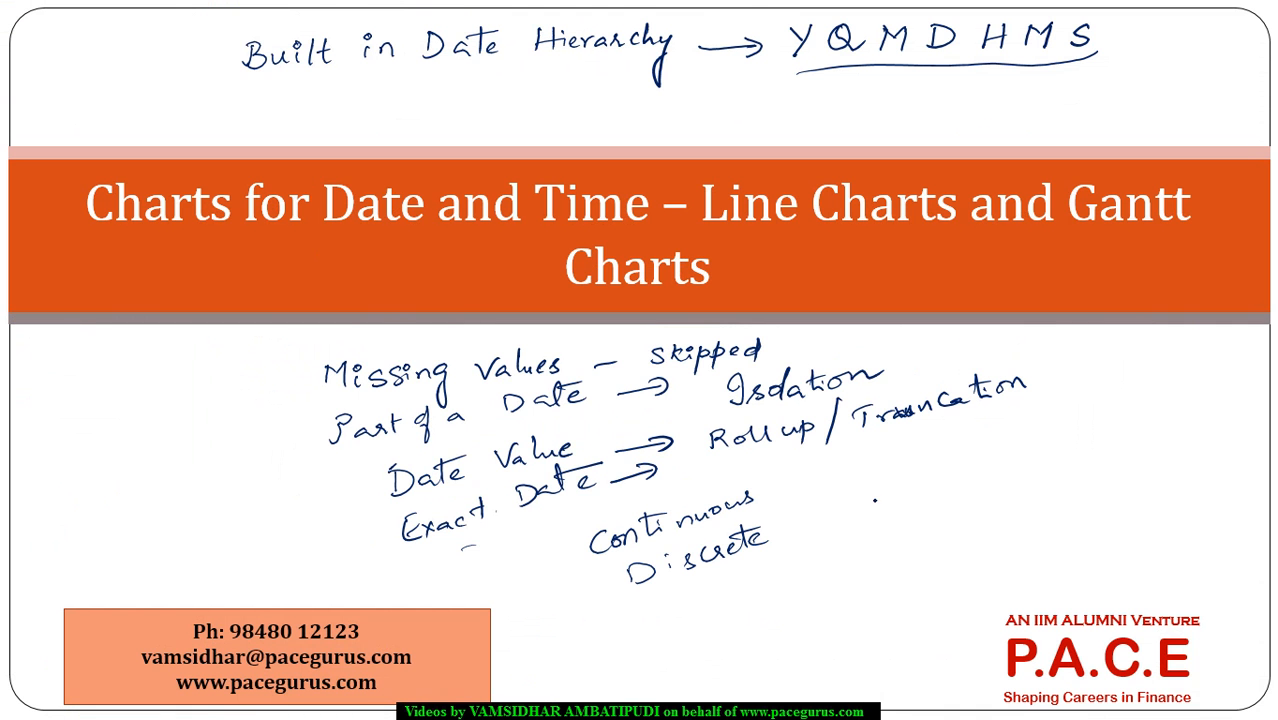
{"action": "mouse_move", "coordinate": [777, 537]}
{"action": "left_mouse_down"}
{"action": "mouse_move", "coordinate": [902, 511]}
{"action": "mouse_move", "coordinate": [998, 470]}
{"action": "left_mouse_up"}
{"action": "mouse_move", "coordinate": [1006, 452]}
{"action": "left_mouse_down"}
{"action": "mouse_move", "coordinate": [1008, 474]}
{"action": "mouse_move", "coordinate": [1024, 456]}
{"action": "left_mouse_up"}
{"action": "left_click_drag", "start_coordinate": [777, 490], "coordinate": [814, 476]}
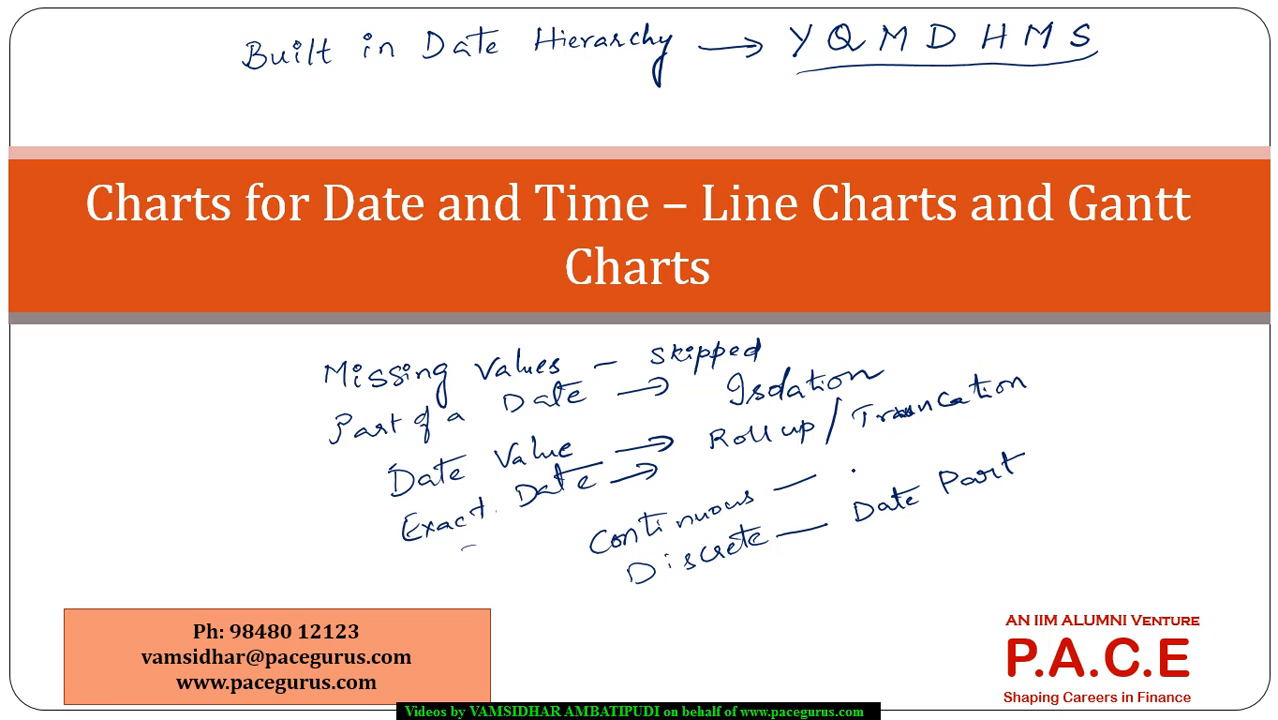
{"action": "mouse_move", "coordinate": [349, 487]}
{"action": "left_mouse_down"}
{"action": "mouse_move", "coordinate": [378, 486]}
{"action": "mouse_move", "coordinate": [414, 445]}
{"action": "left_mouse_up"}
{"action": "mouse_move", "coordinate": [846, 452]}
{"action": "left_mouse_down"}
{"action": "mouse_move", "coordinate": [872, 446]}
{"action": "mouse_move", "coordinate": [900, 466]}
{"action": "mouse_move", "coordinate": [950, 436]}
{"action": "mouse_move", "coordinate": [962, 452]}
{"action": "mouse_move", "coordinate": [1000, 418]}
{"action": "mouse_move", "coordinate": [1092, 396]}
{"action": "mouse_move", "coordinate": [1144, 362]}
{"action": "left_mouse_up"}
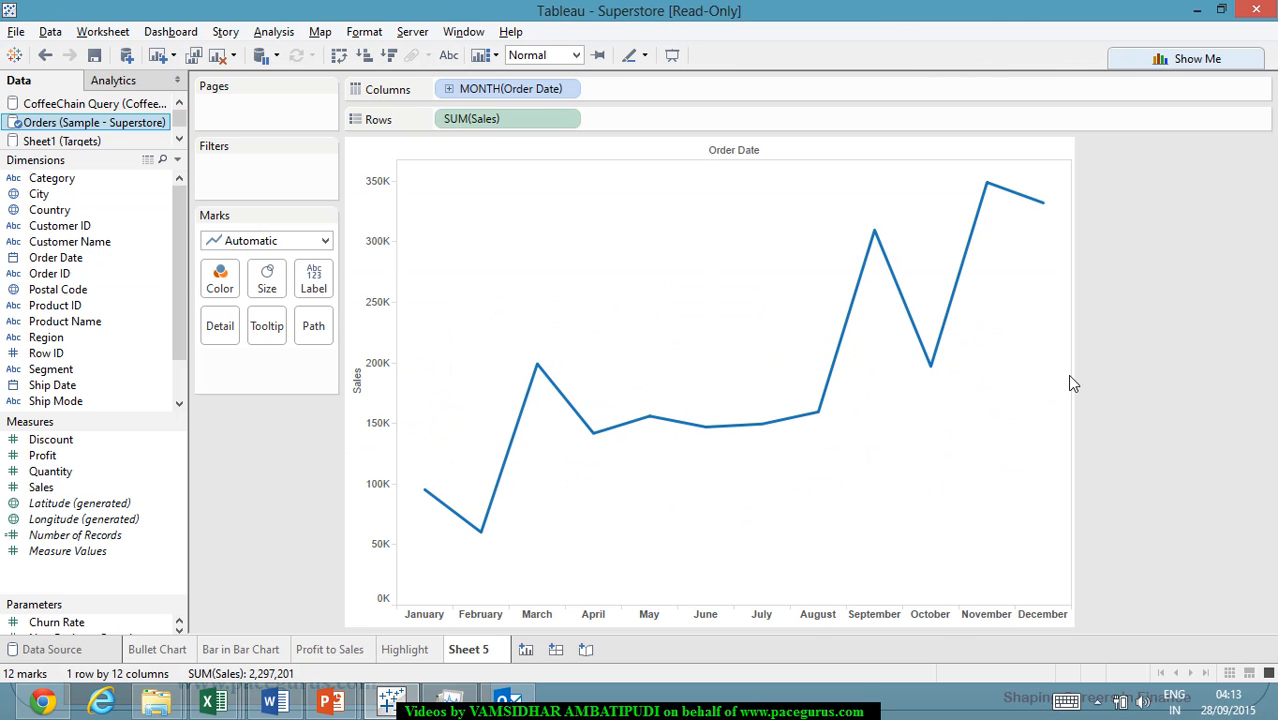
Switch Order Date on Columns from the discrete month part to the continuous month value.
{"action": "right_click", "coordinate": [503, 85]}
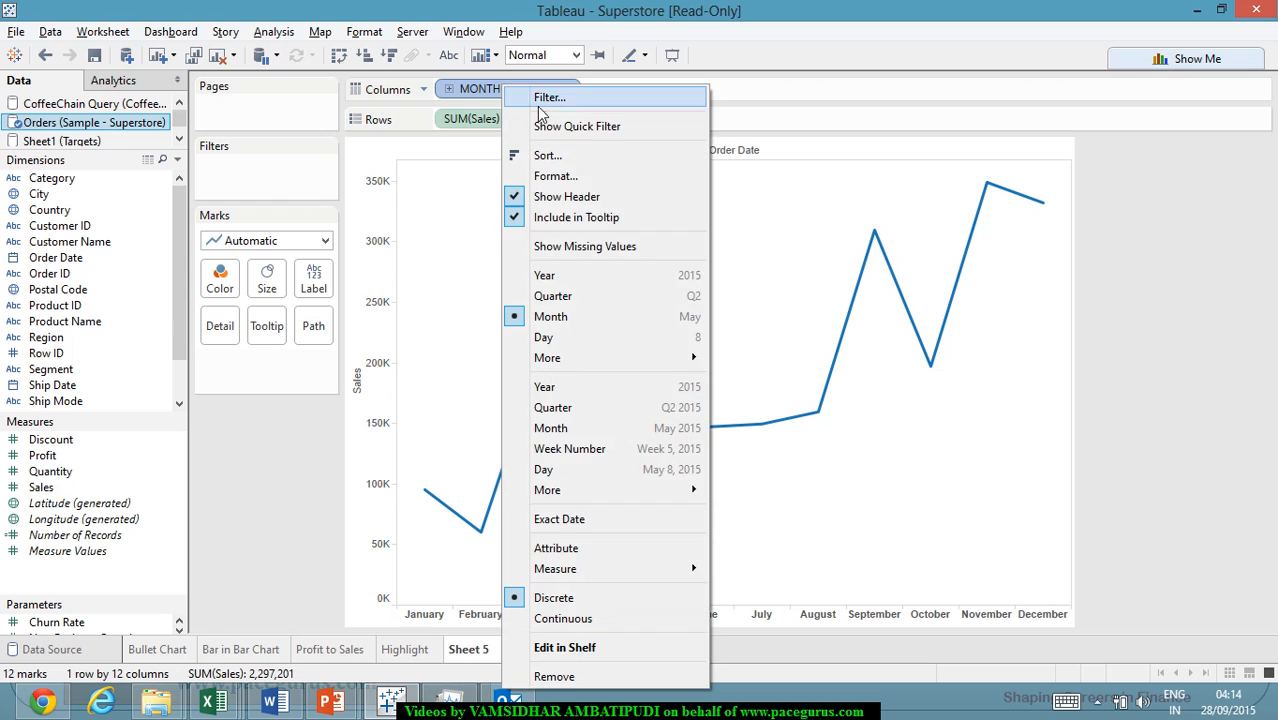
{"action": "left_click", "coordinate": [680, 428]}
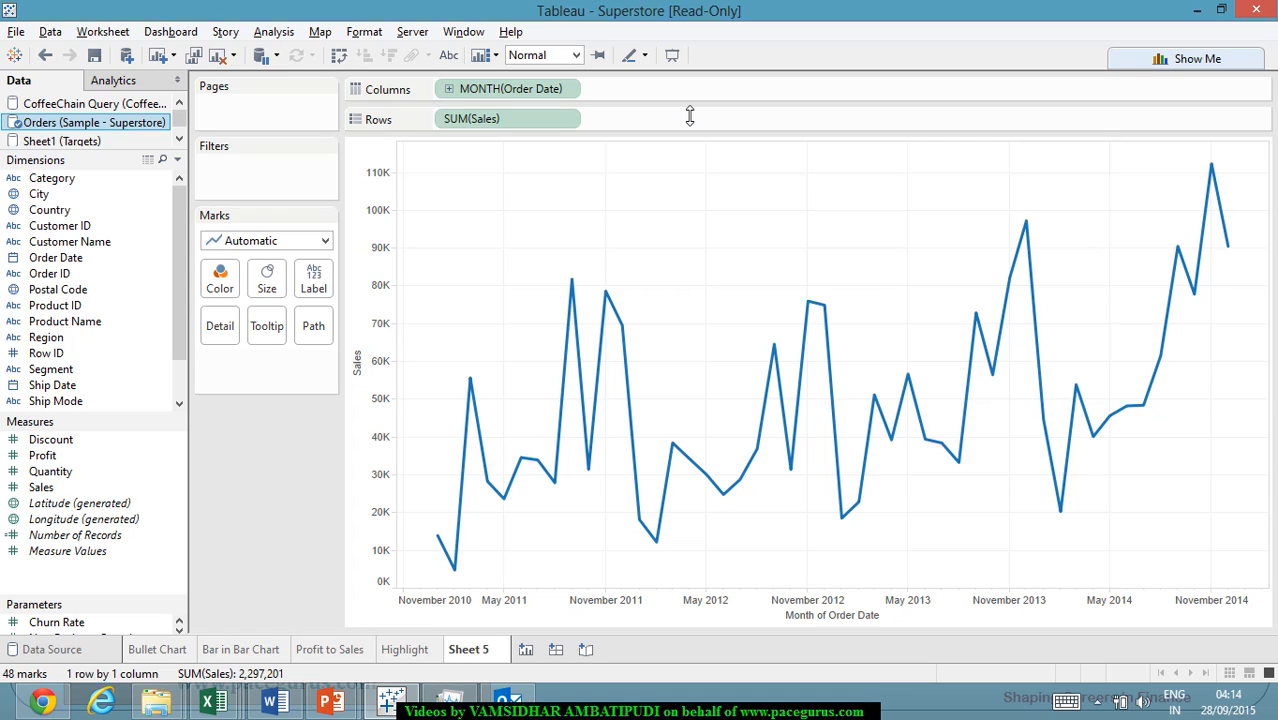
{"action": "right_click", "coordinate": [475, 90]}
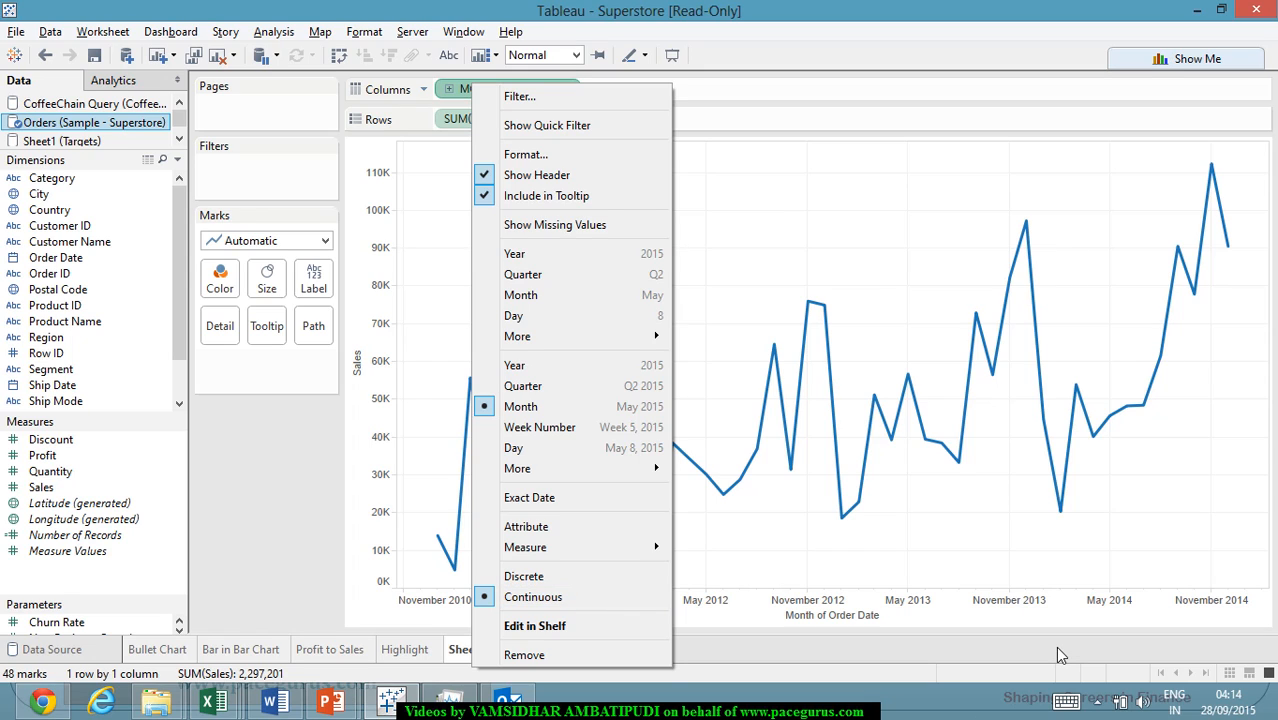
{"action": "left_click", "coordinate": [1174, 569]}
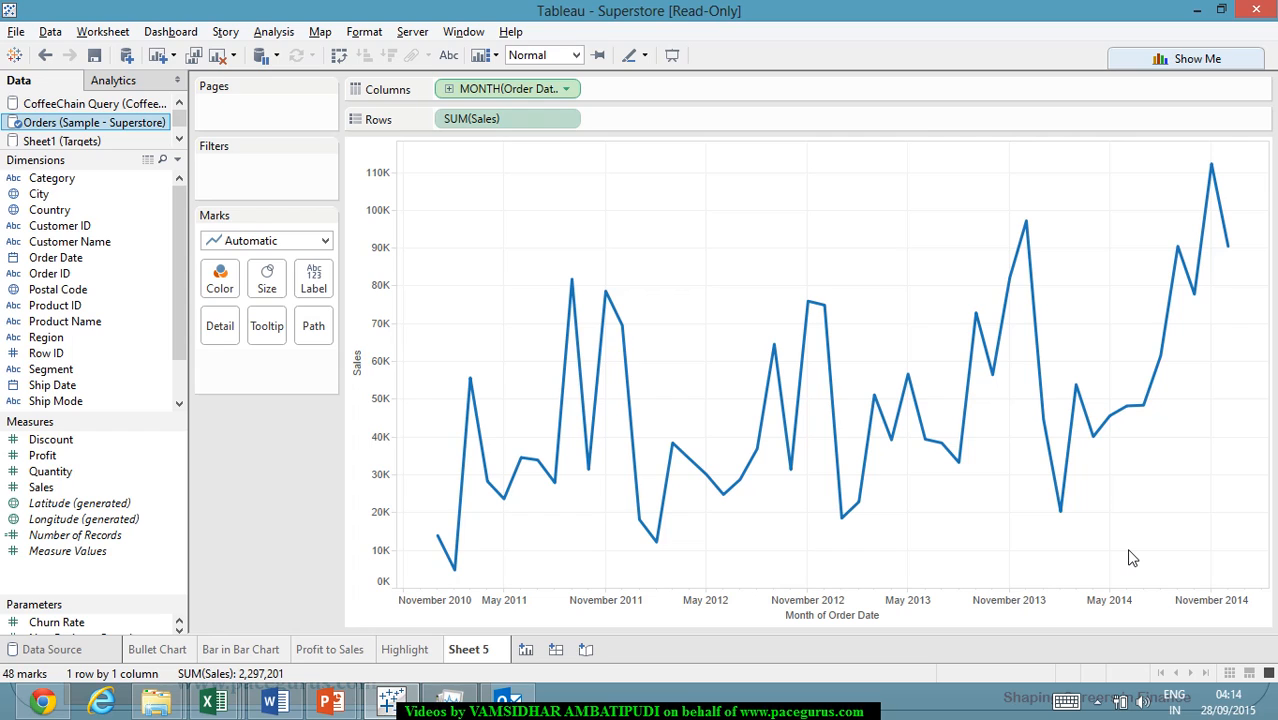
{"action": "key", "text": "alt+Tab"}
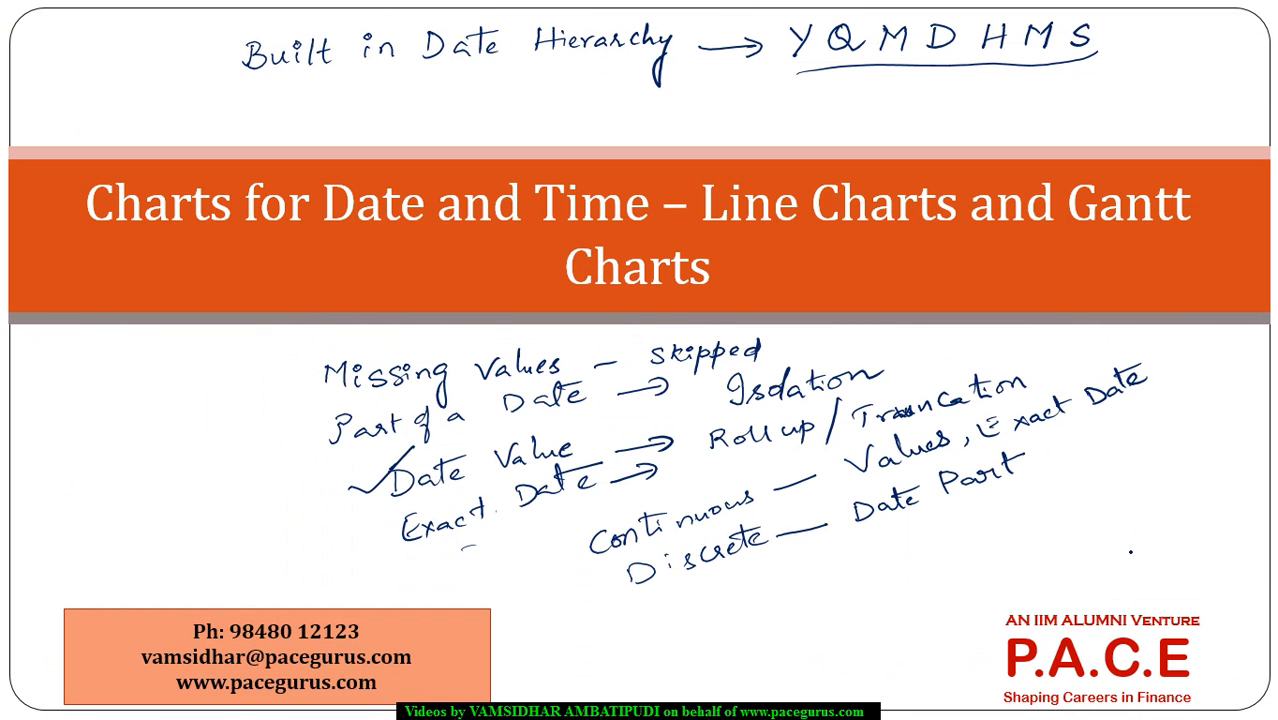
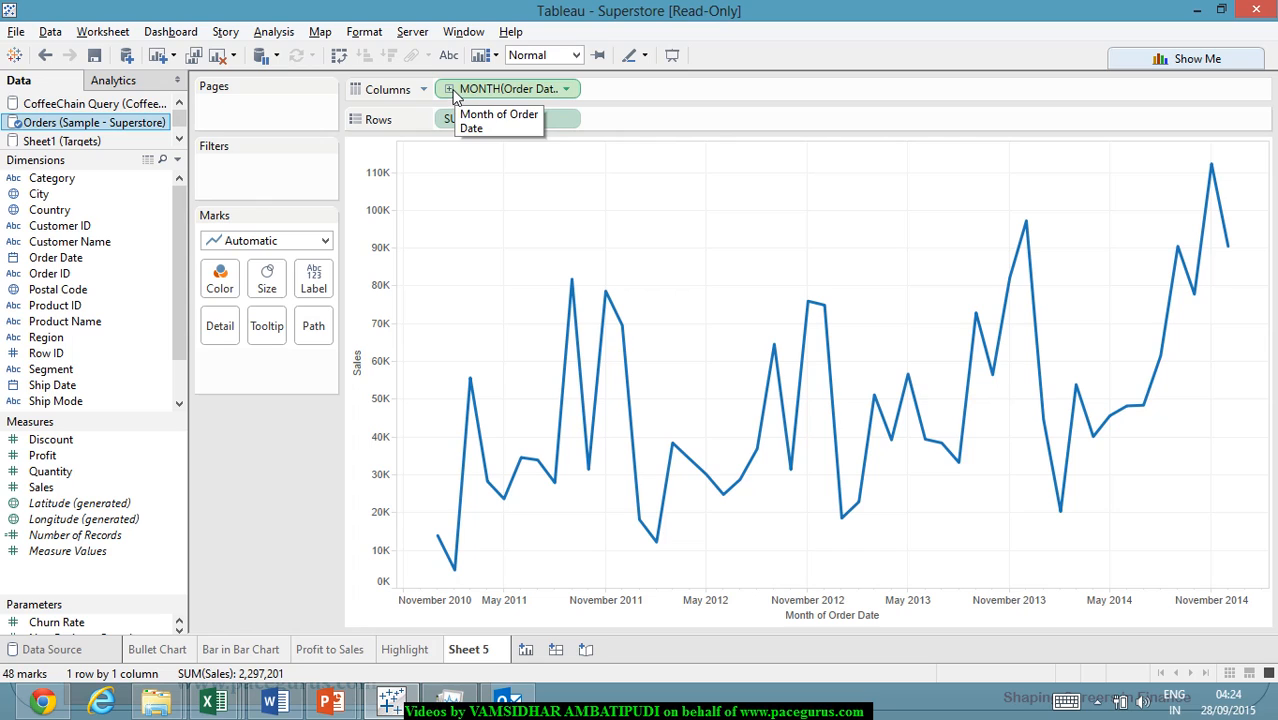
{"action": "right_click", "coordinate": [489, 93]}
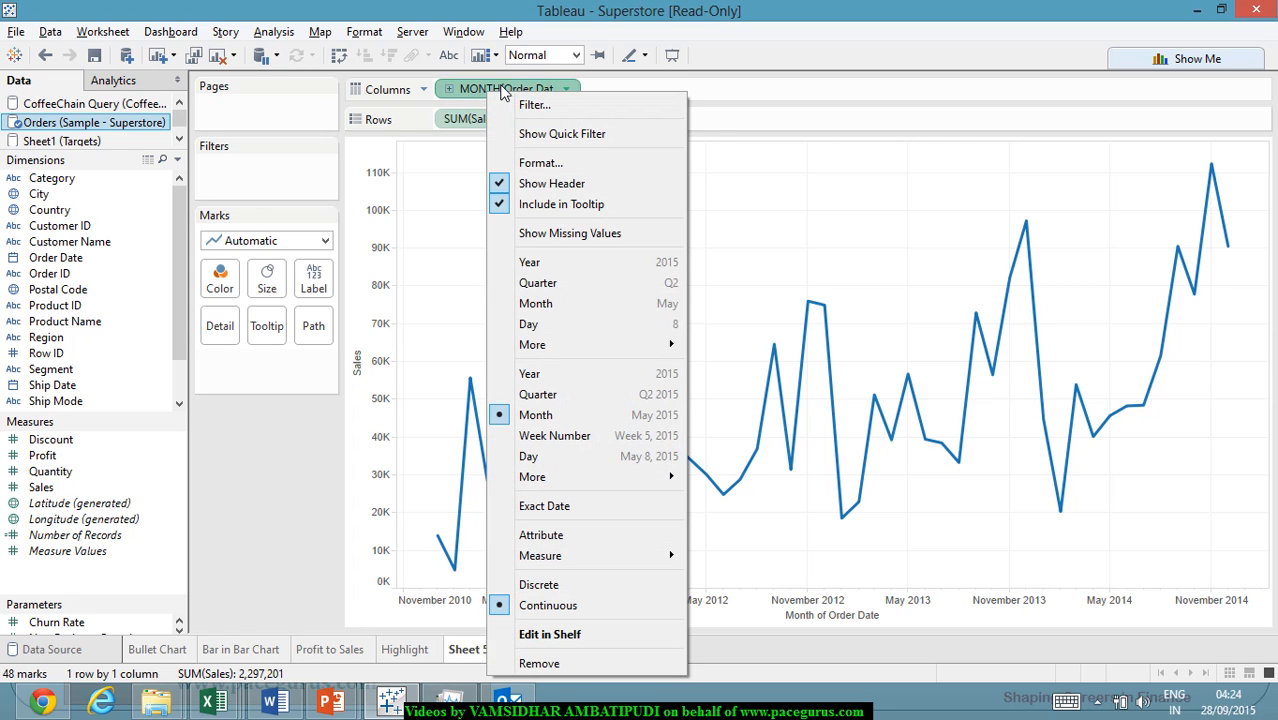
{"action": "left_click", "coordinate": [277, 522]}
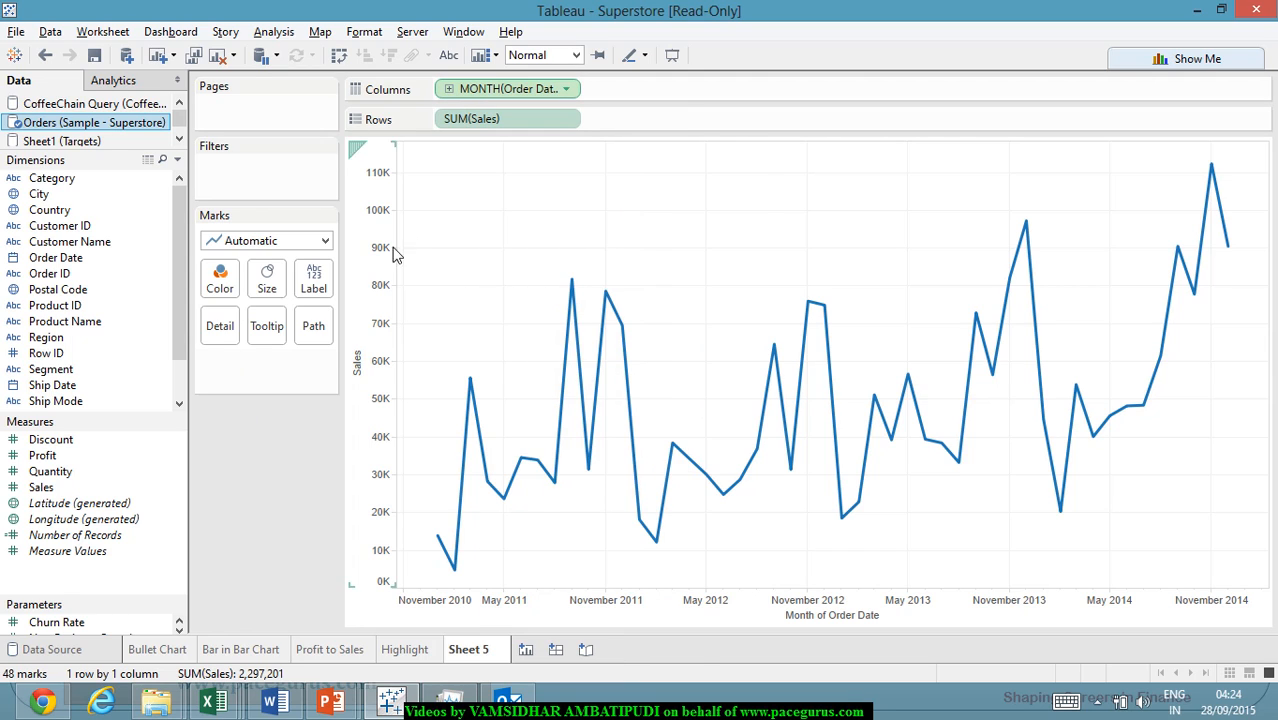
{"action": "left_click", "coordinate": [565, 90]}
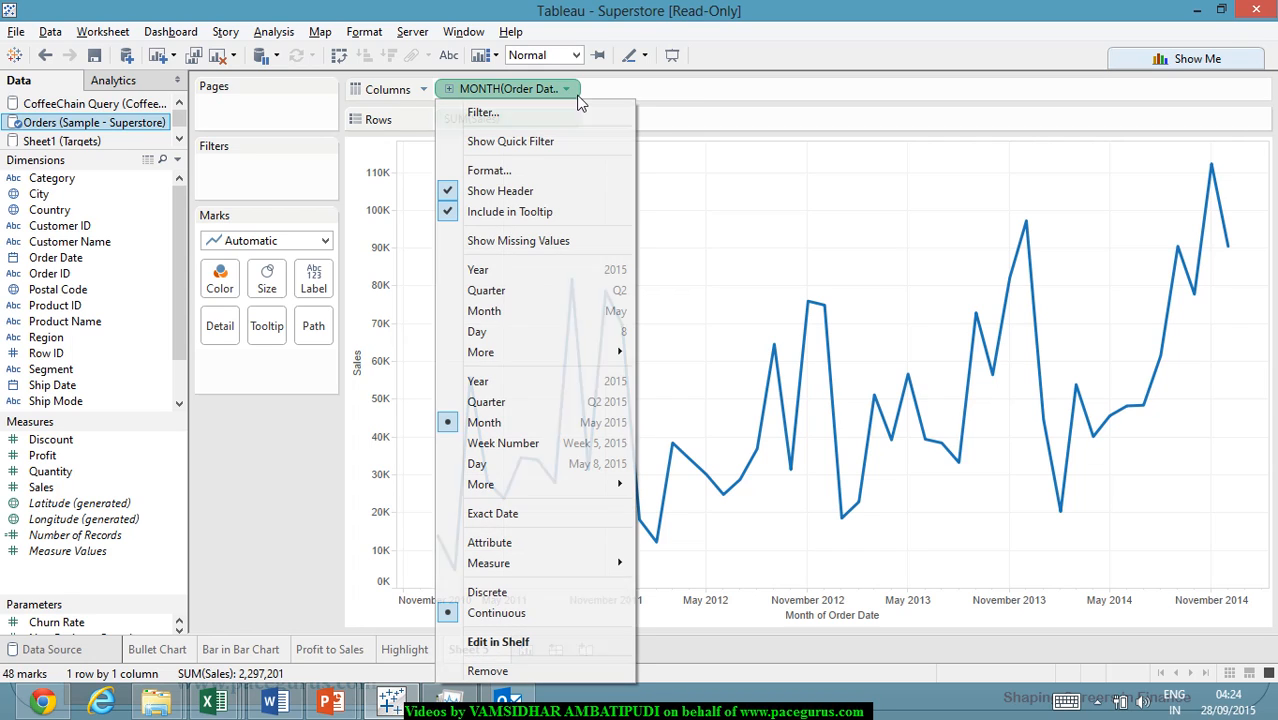
{"action": "left_click", "coordinate": [695, 93]}
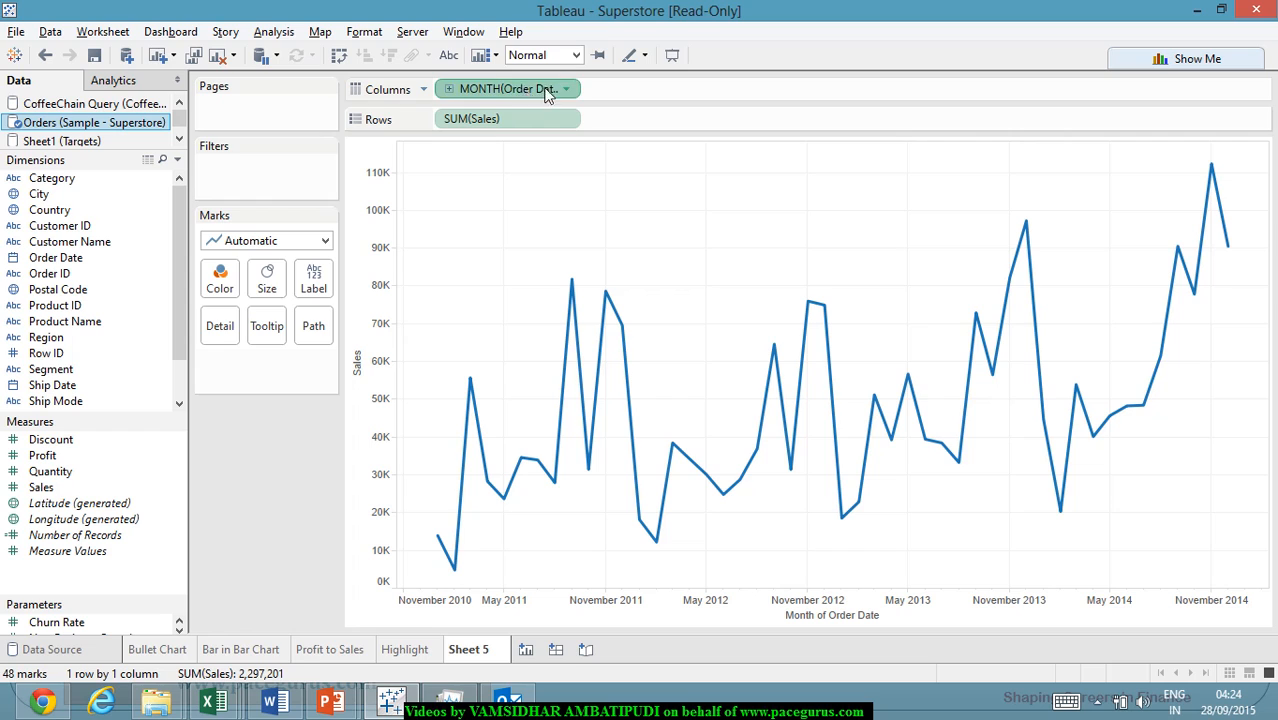
Try a second copy of the continuous Order Date on Columns at week level and remove it again.
{"action": "left_click_drag", "start_coordinate": [548, 93], "coordinate": [697, 90]}
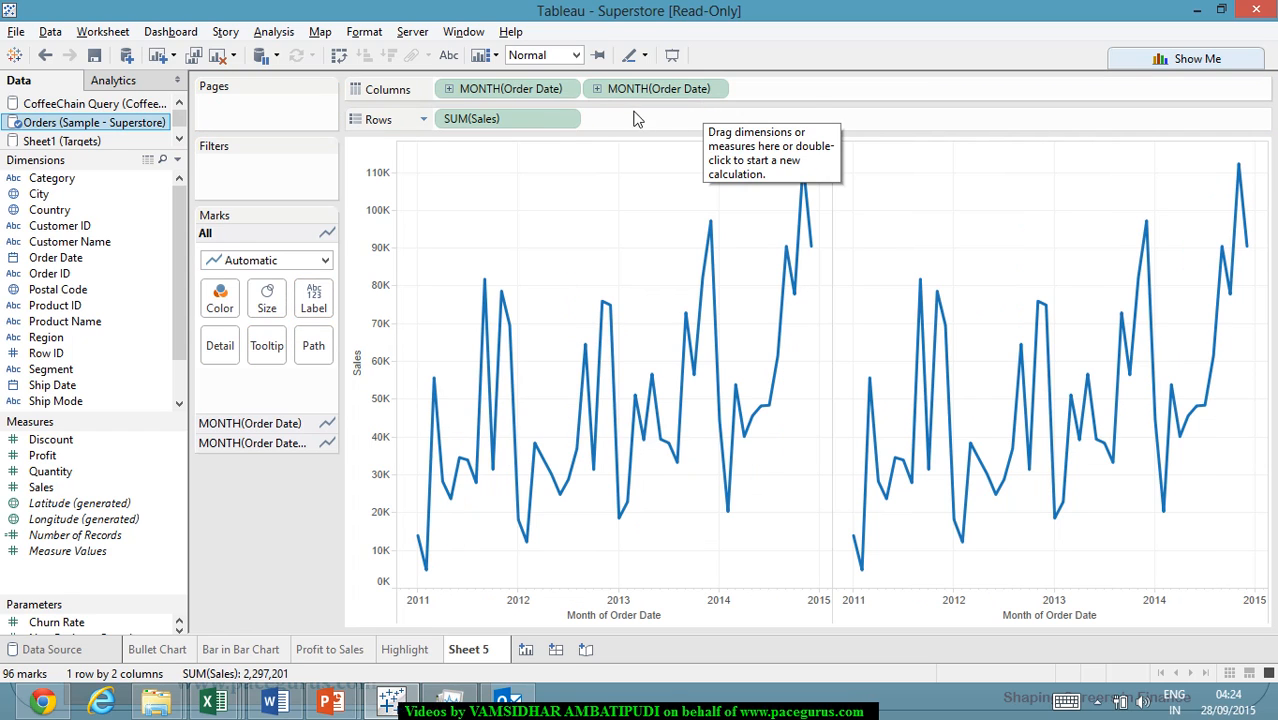
{"action": "left_click", "coordinate": [598, 89]}
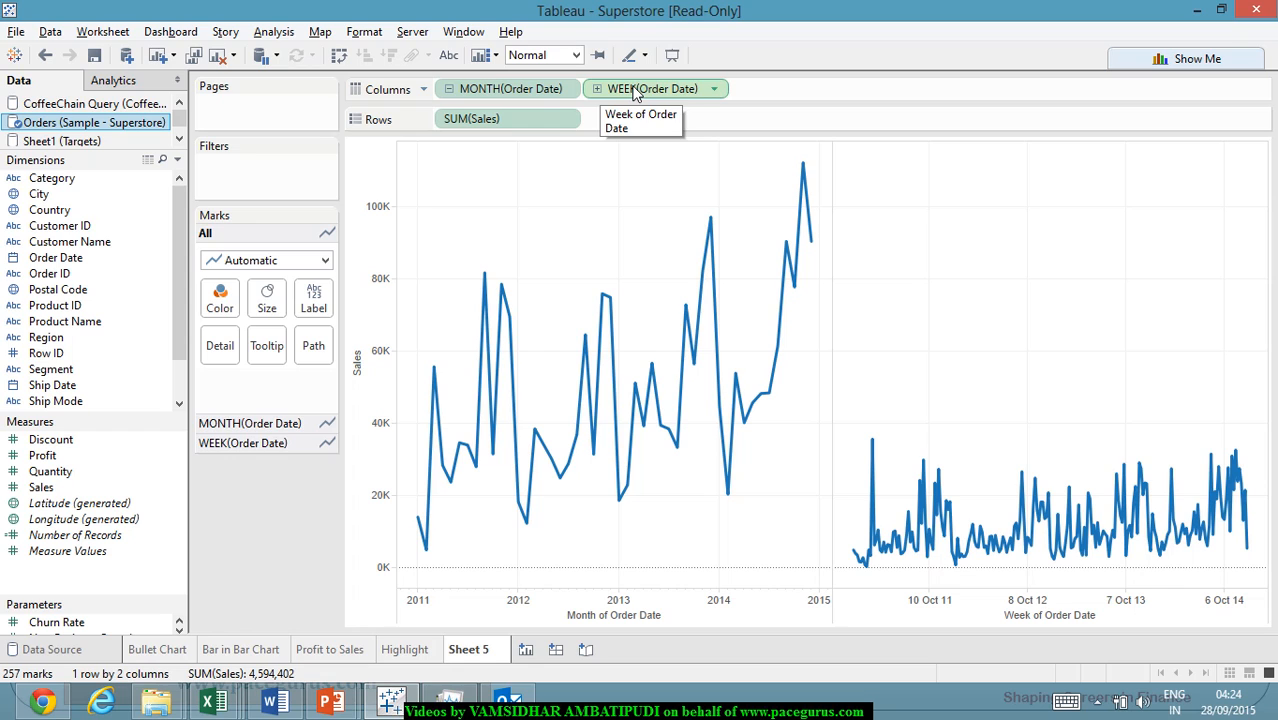
{"action": "left_click", "coordinate": [607, 89]}
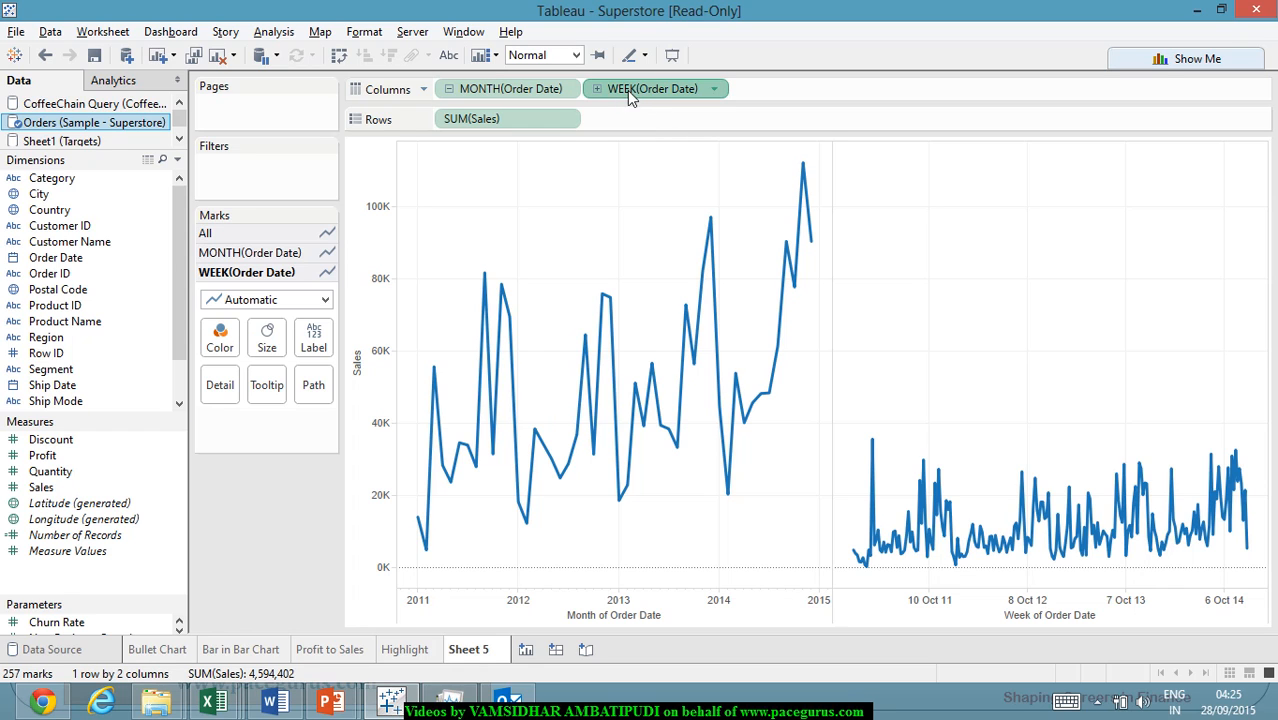
{"action": "left_click_drag", "start_coordinate": [627, 90], "coordinate": [123, 237]}
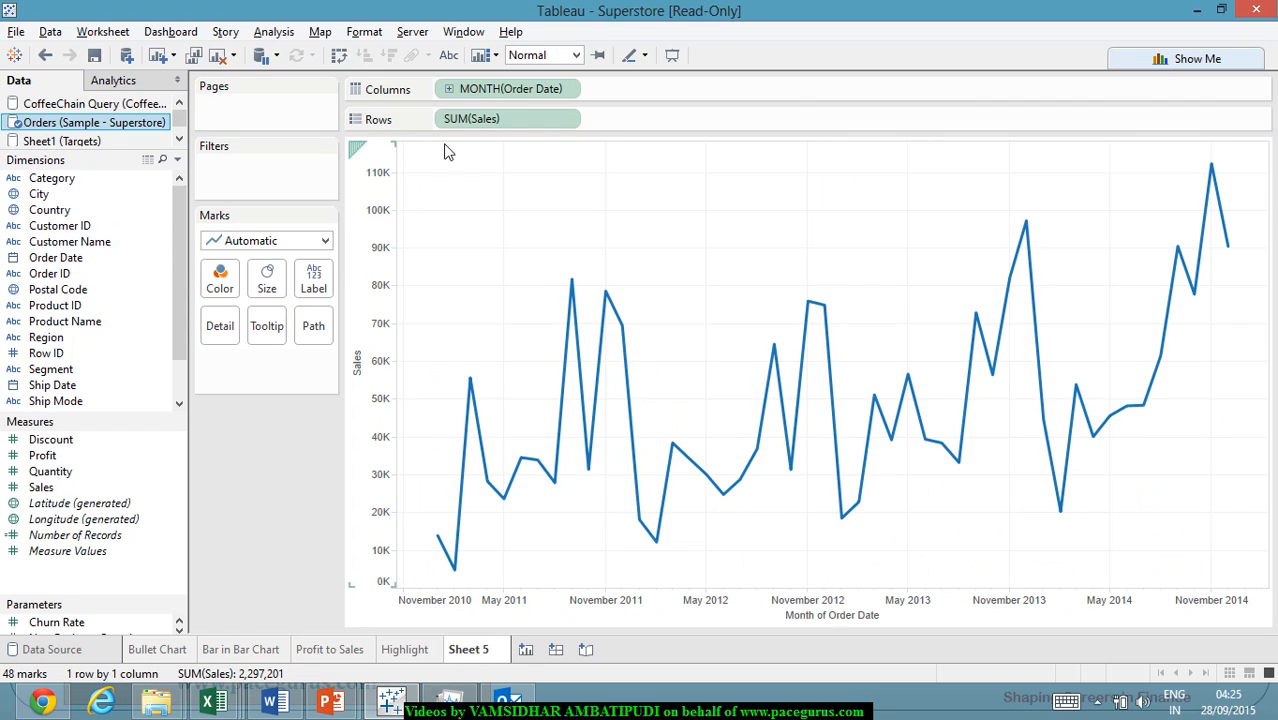
Plot sales by the continuous year of Order Date and drill down through quarter to month.
{"action": "right_click", "coordinate": [494, 88]}
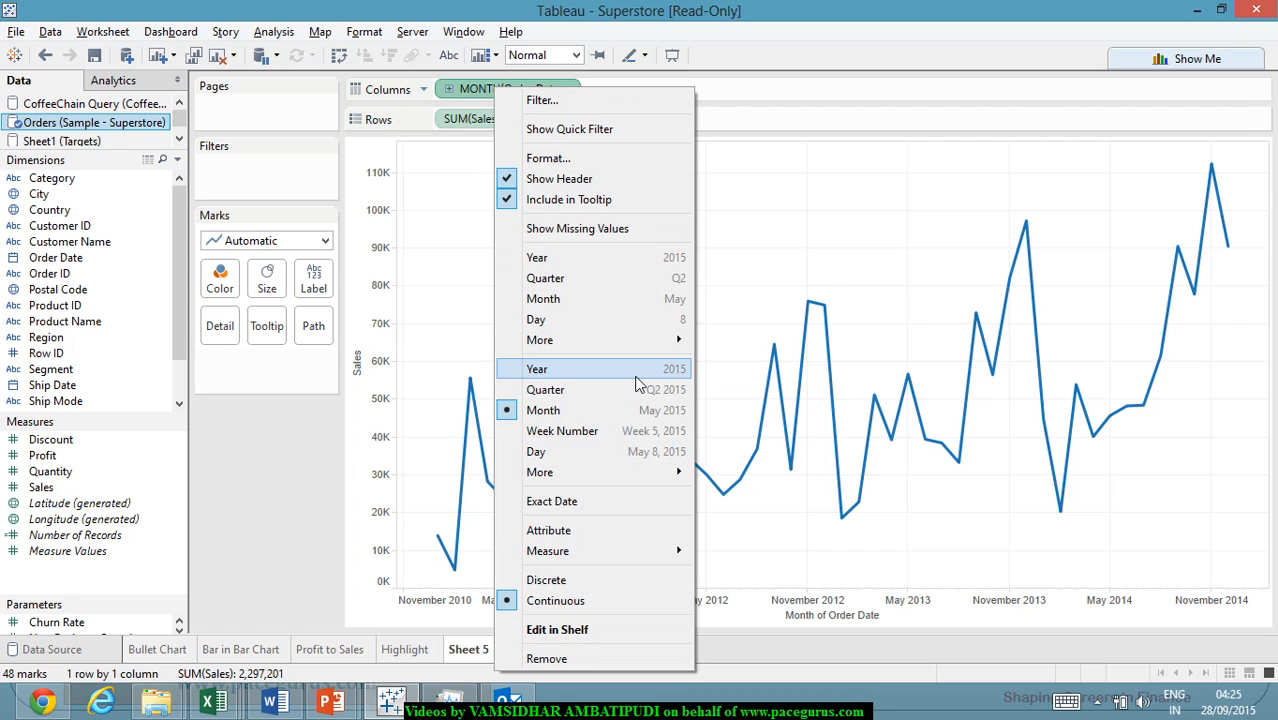
{"action": "left_click", "coordinate": [600, 369]}
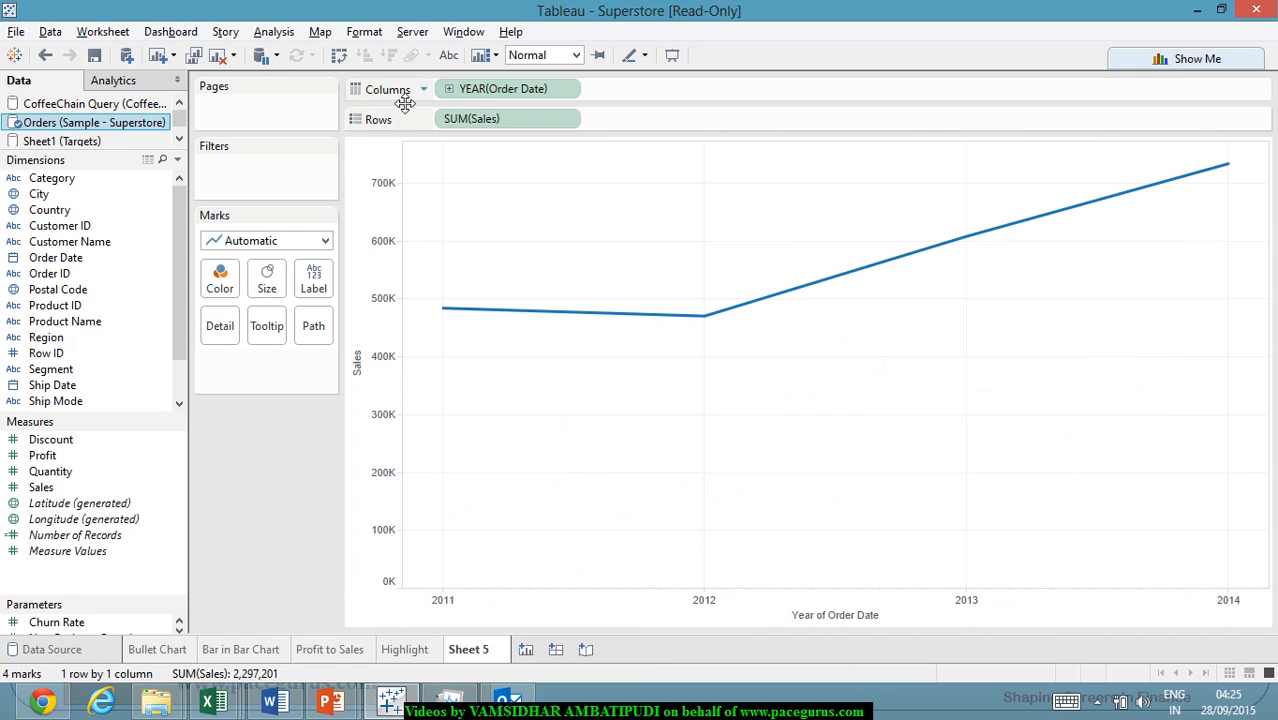
{"action": "left_click", "coordinate": [450, 91]}
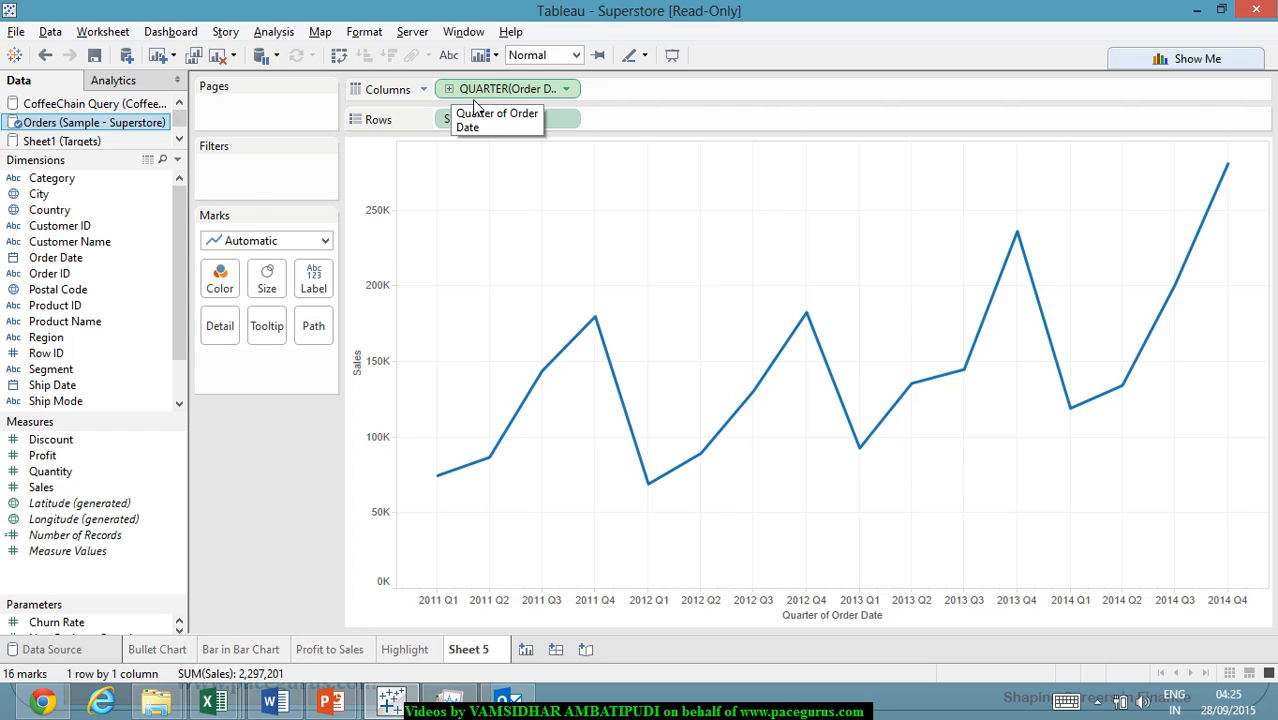
{"action": "right_click", "coordinate": [487, 90]}
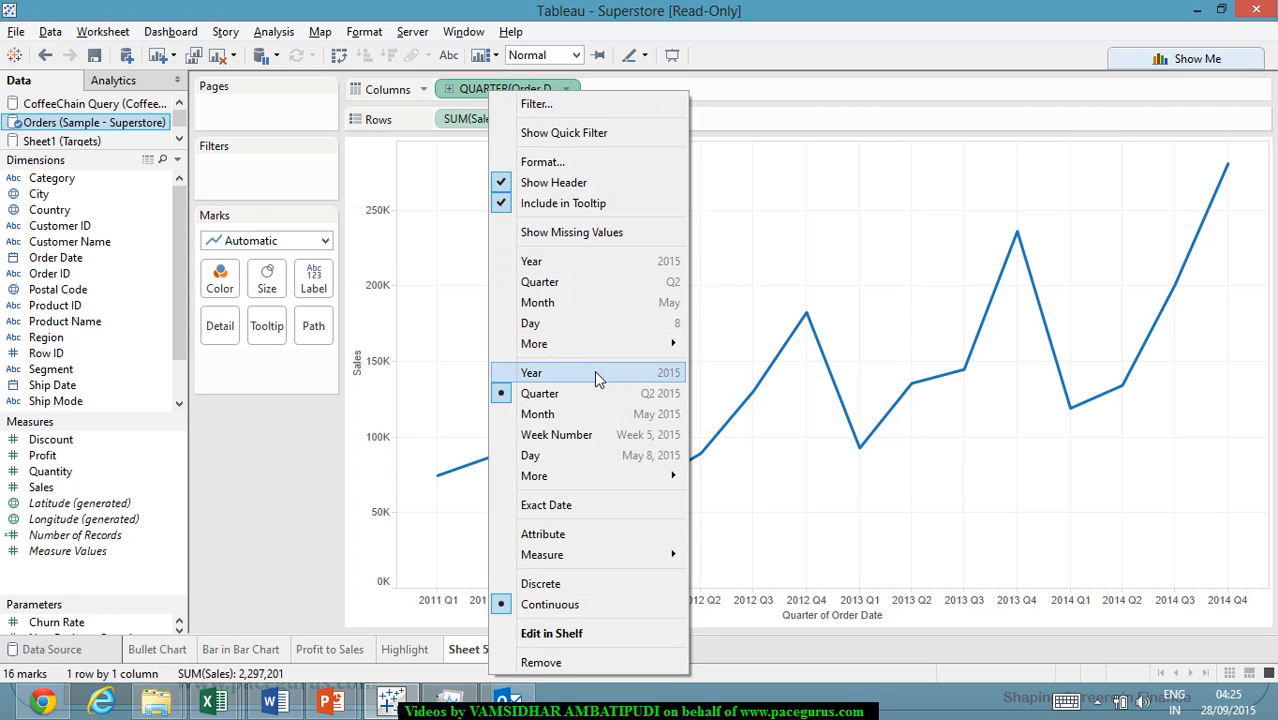
{"action": "left_click", "coordinate": [452, 92]}
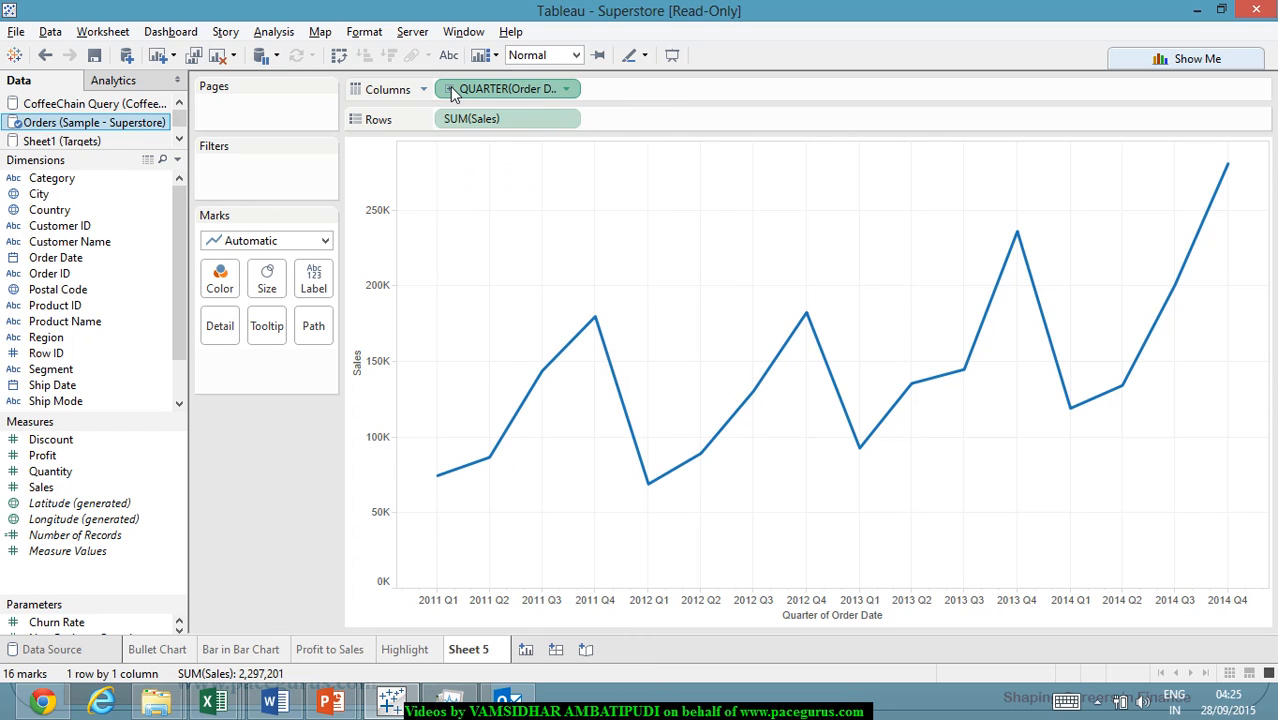
{"action": "left_click", "coordinate": [451, 89]}
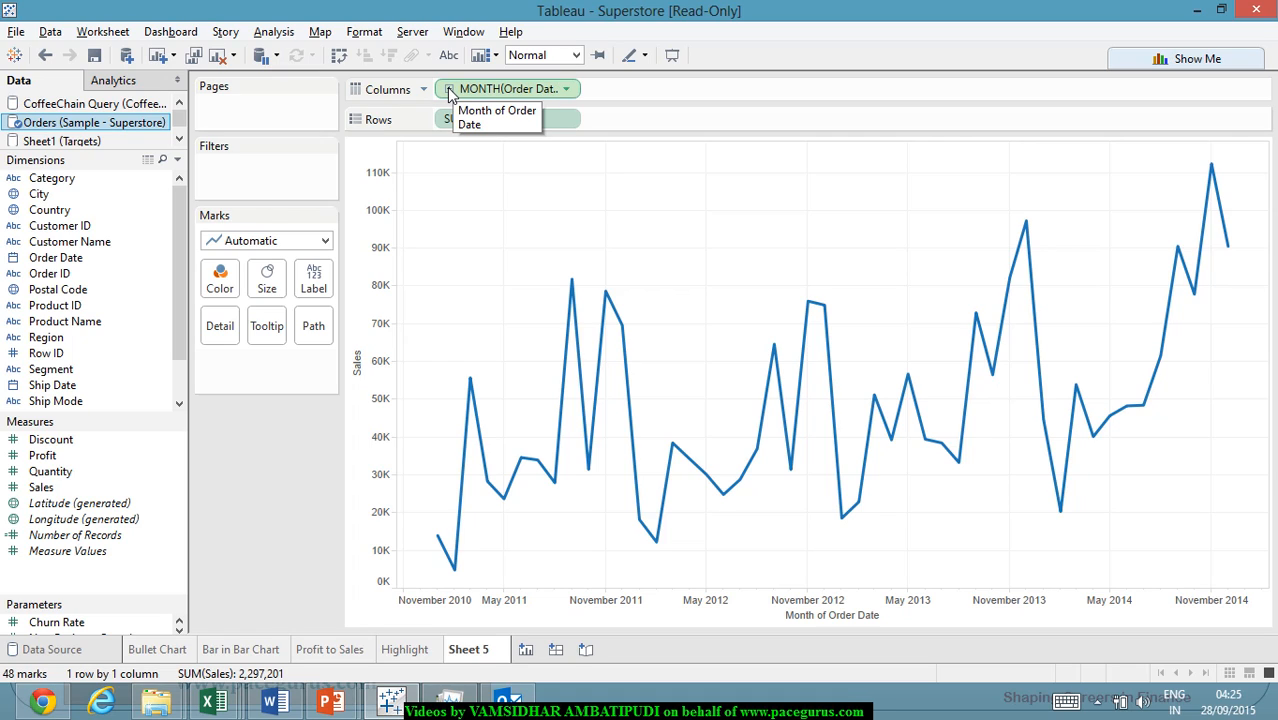
Replace the continuous Order Date on Columns with its discrete year and month parts, leaving out the quarter level.
{"action": "left_click_drag", "start_coordinate": [451, 92], "coordinate": [97, 338]}
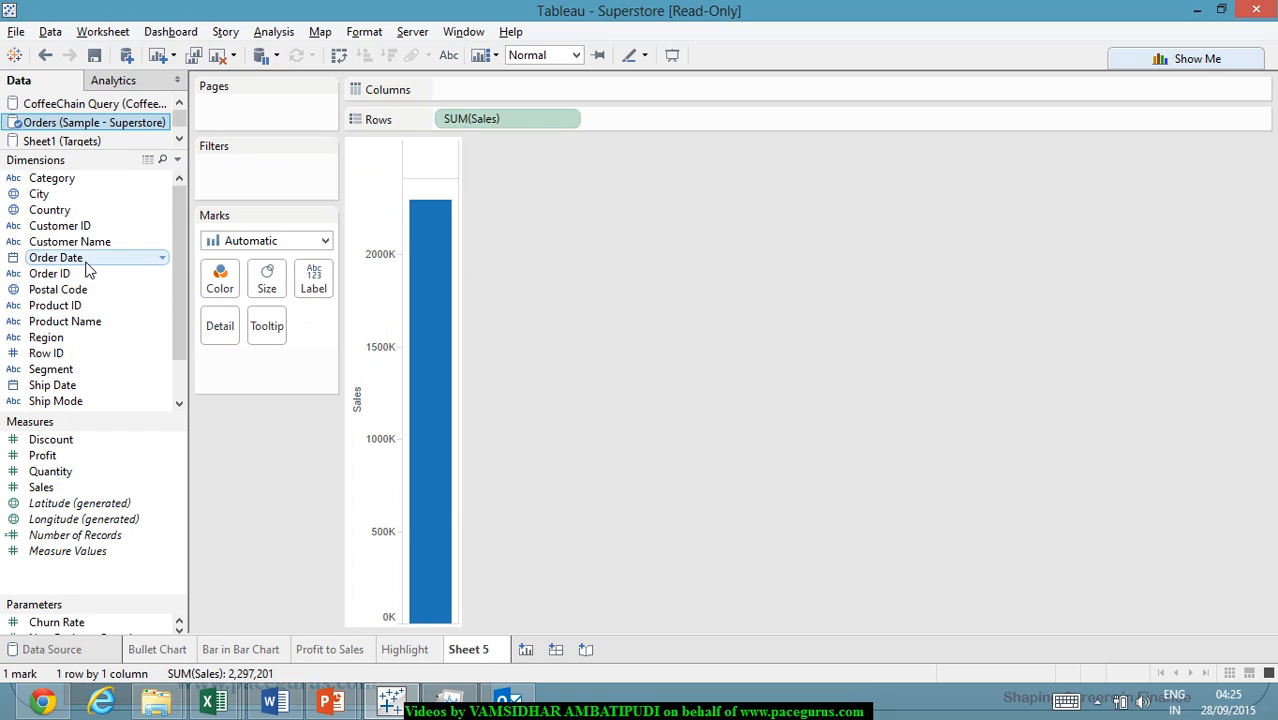
{"action": "left_click_drag", "start_coordinate": [87, 268], "coordinate": [520, 89]}
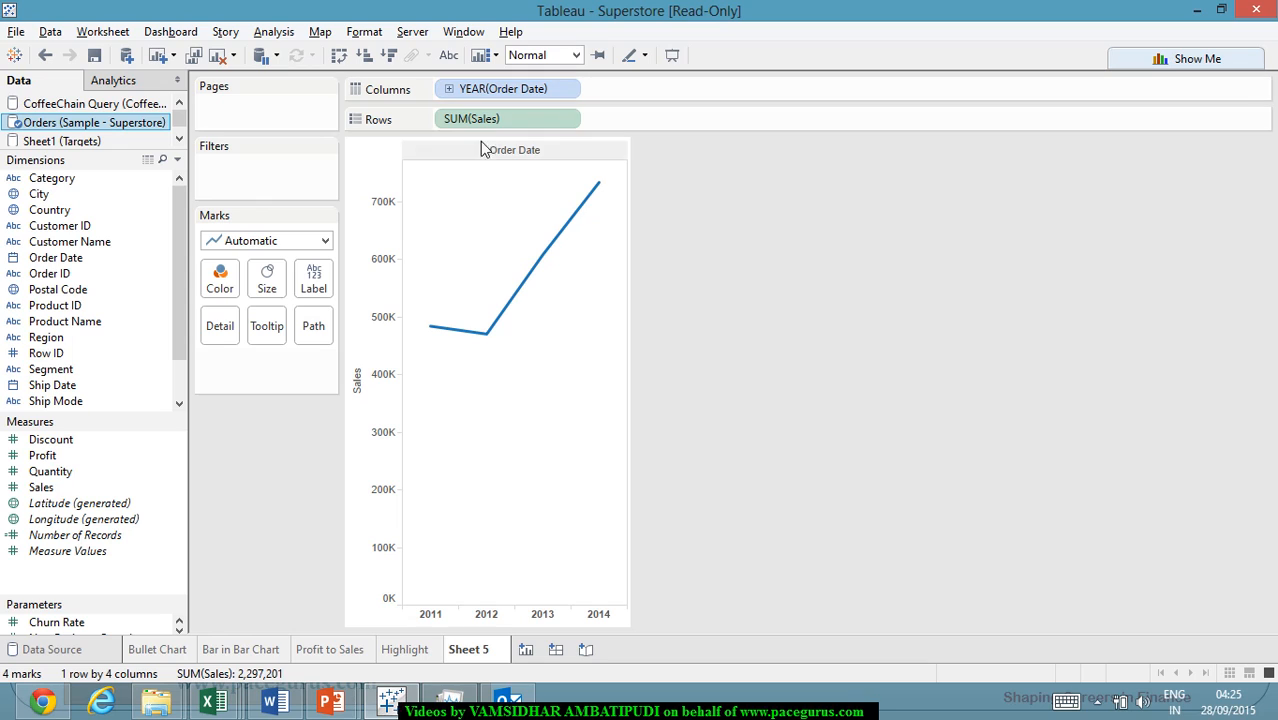
{"action": "left_click", "coordinate": [449, 90]}
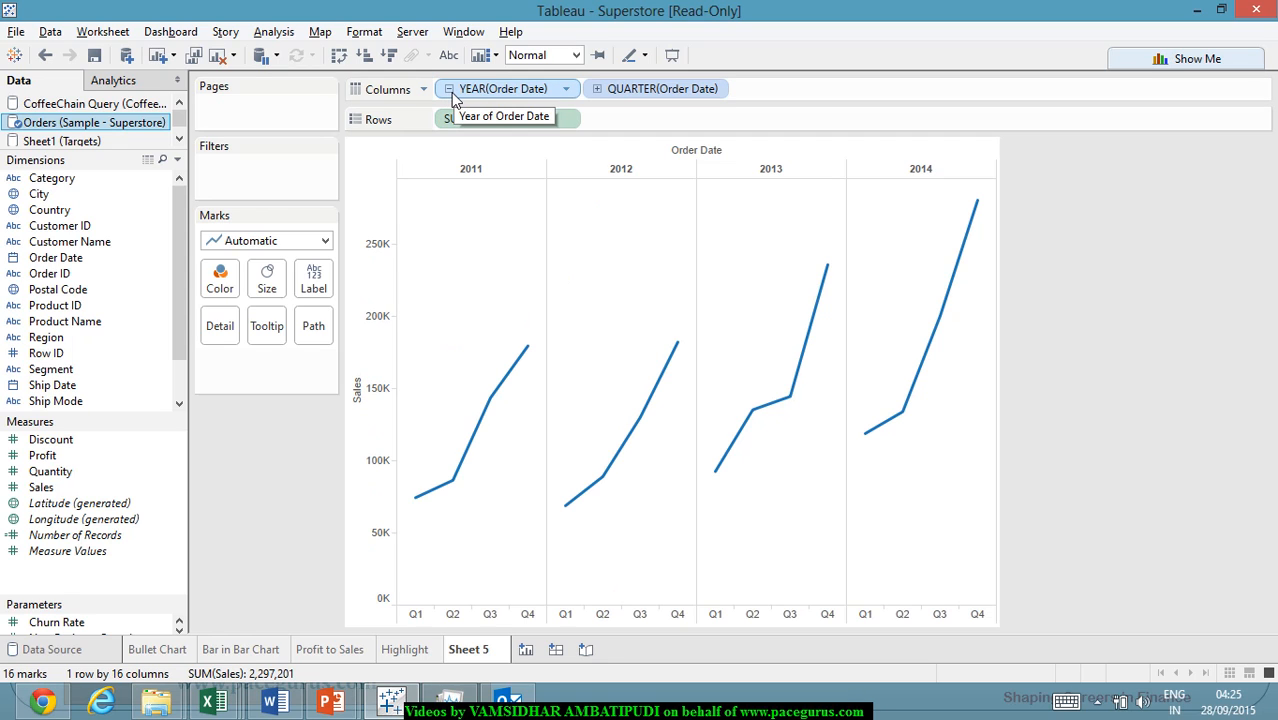
{"action": "left_click", "coordinate": [450, 90]}
{"action": "left_click", "coordinate": [450, 90]}
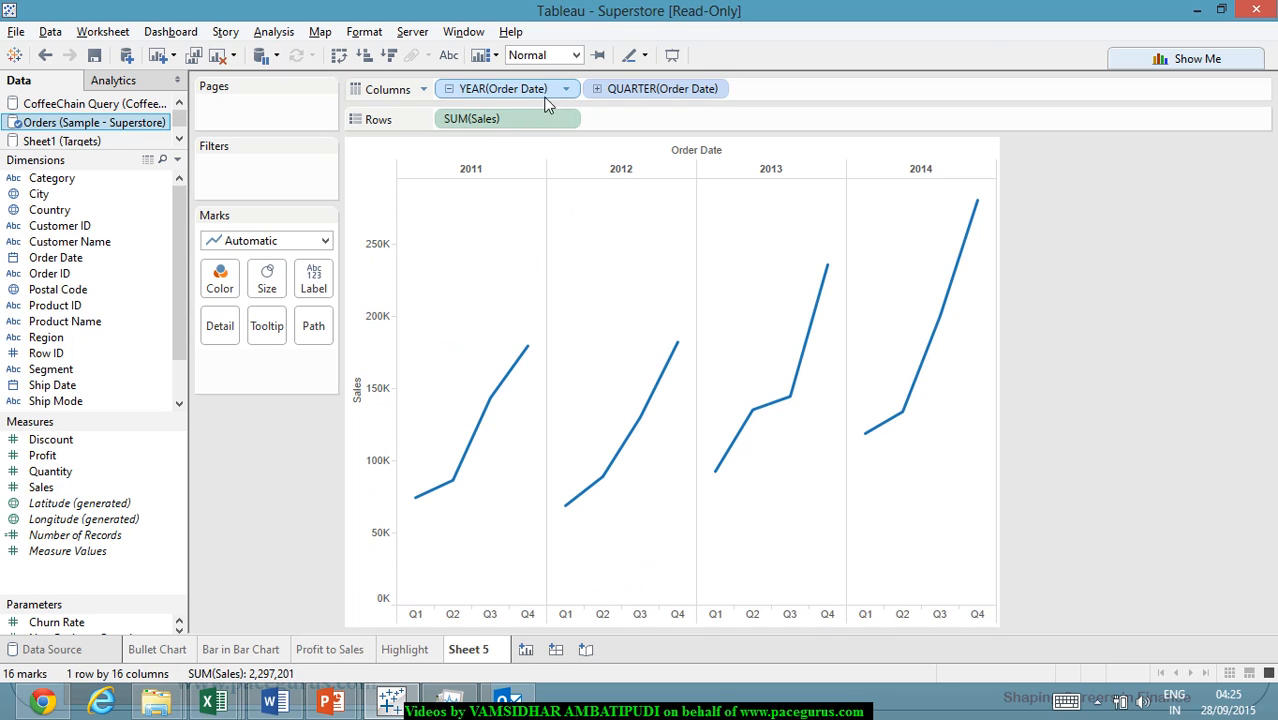
{"action": "left_click", "coordinate": [597, 89]}
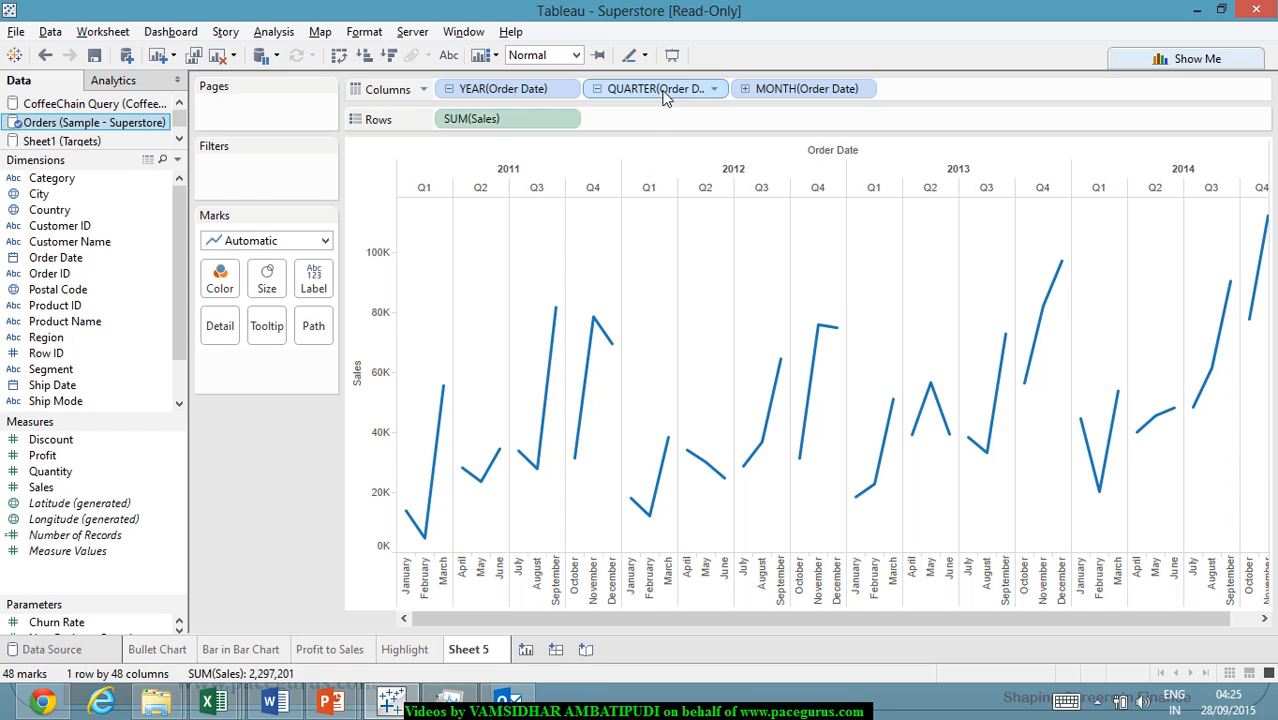
{"action": "left_click_drag", "start_coordinate": [662, 90], "coordinate": [122, 285]}
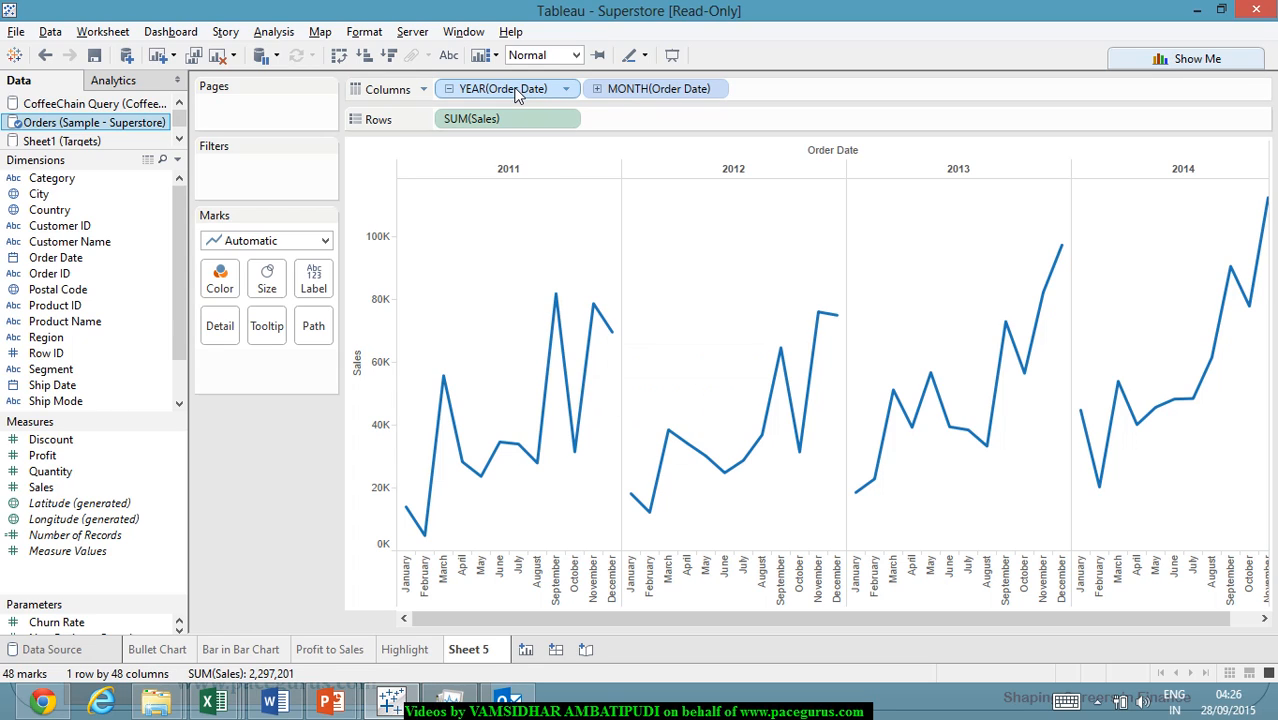
Move the year of Order Date from Columns to Color and copy it to Label so each year's line is labelled.
{"action": "left_click_drag", "start_coordinate": [517, 95], "coordinate": [226, 282]}
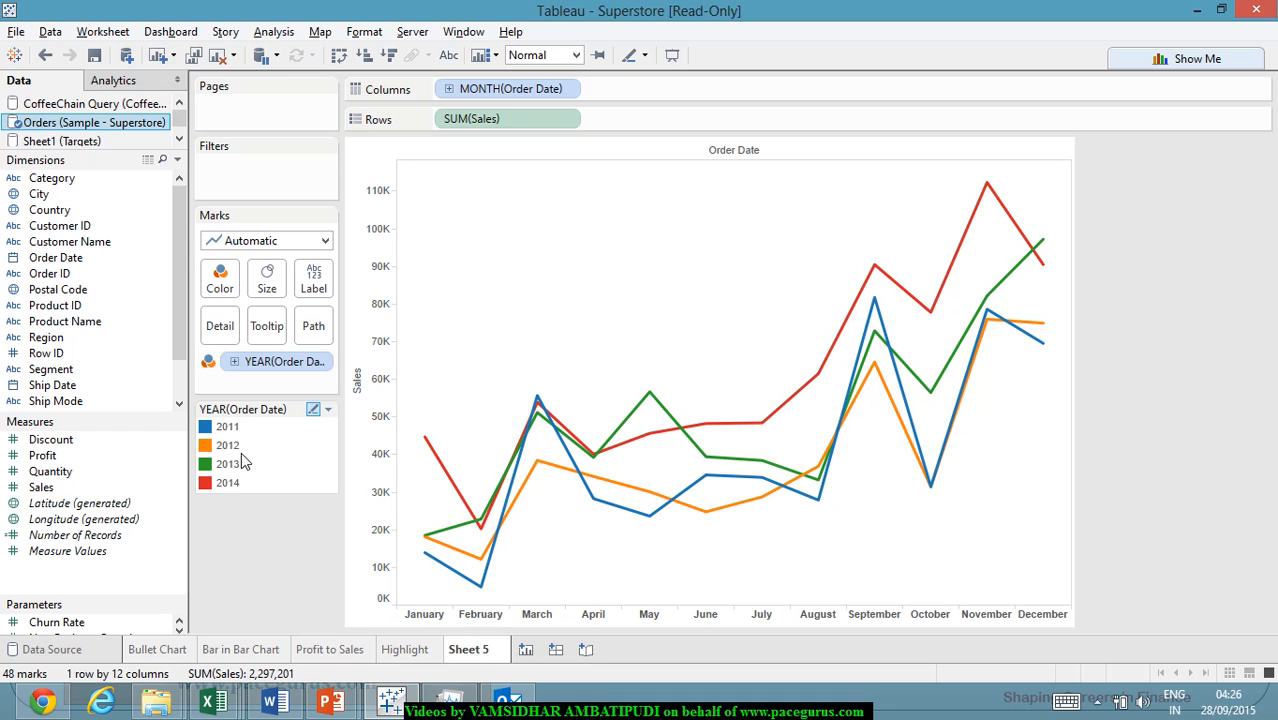
{"action": "mouse_move", "coordinate": [970, 401]}
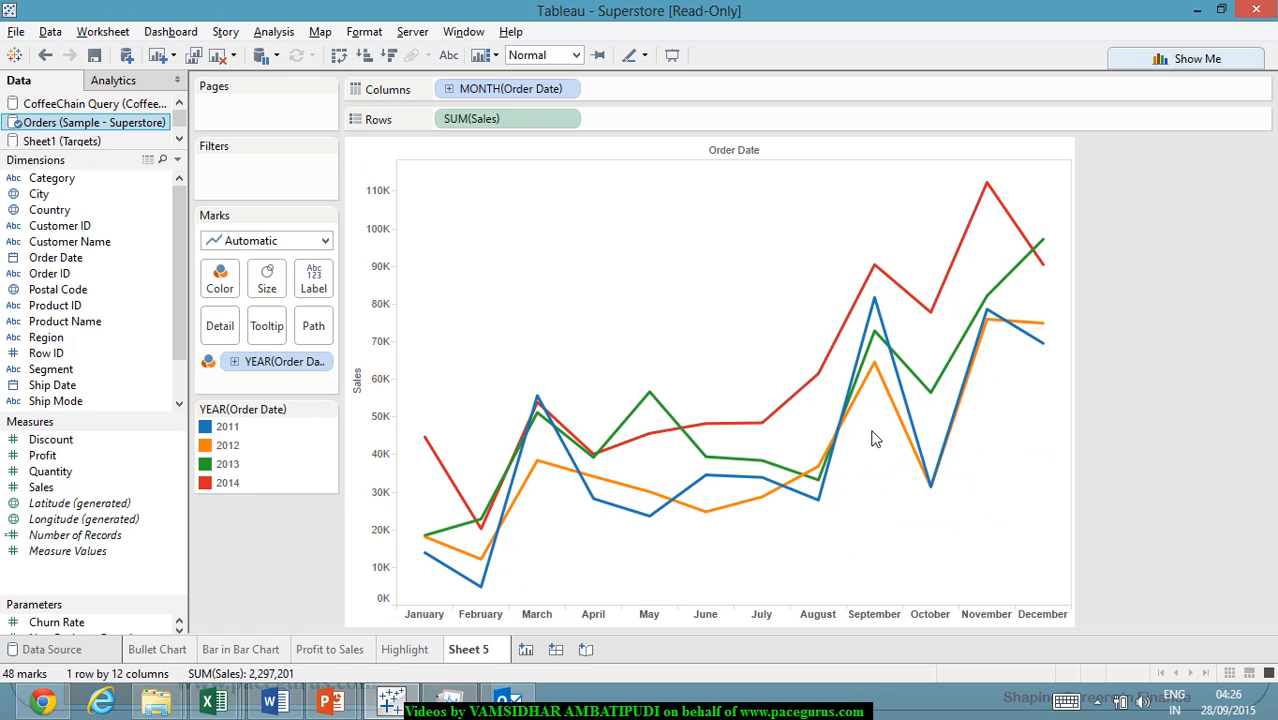
{"action": "mouse_move", "coordinate": [942, 446]}
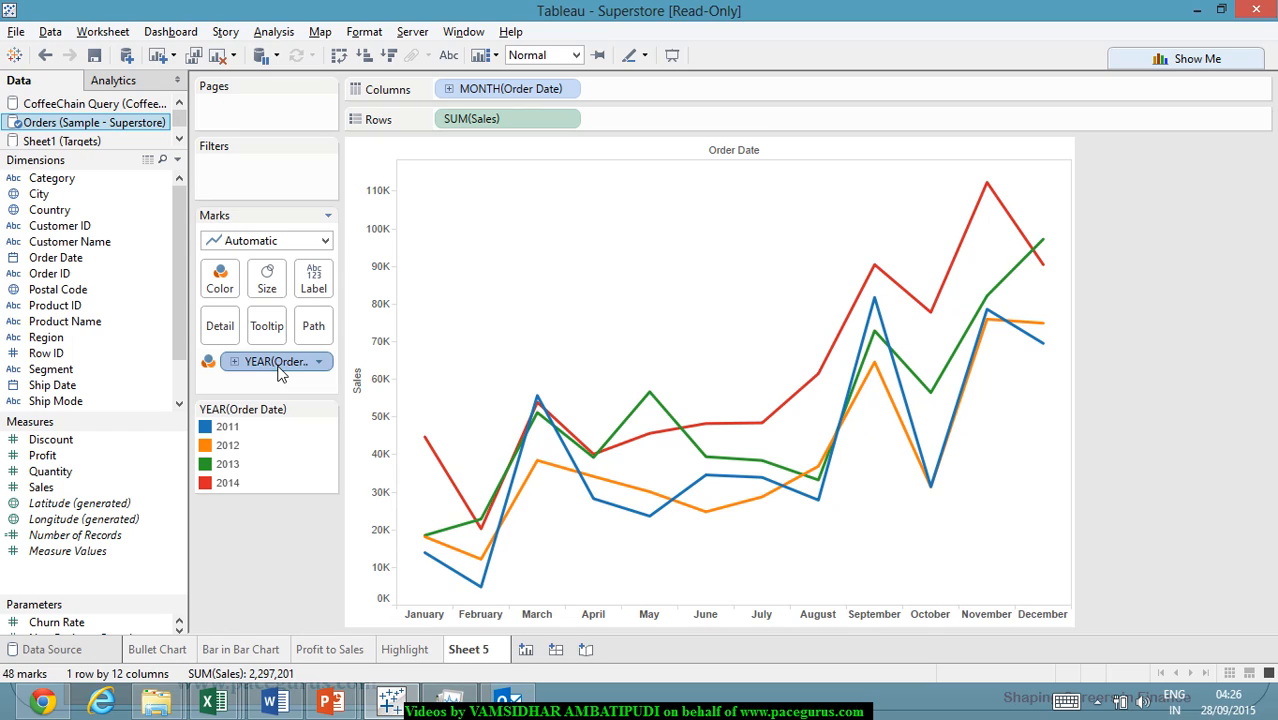
{"action": "left_click_drag", "start_coordinate": [312, 365], "coordinate": [314, 290]}
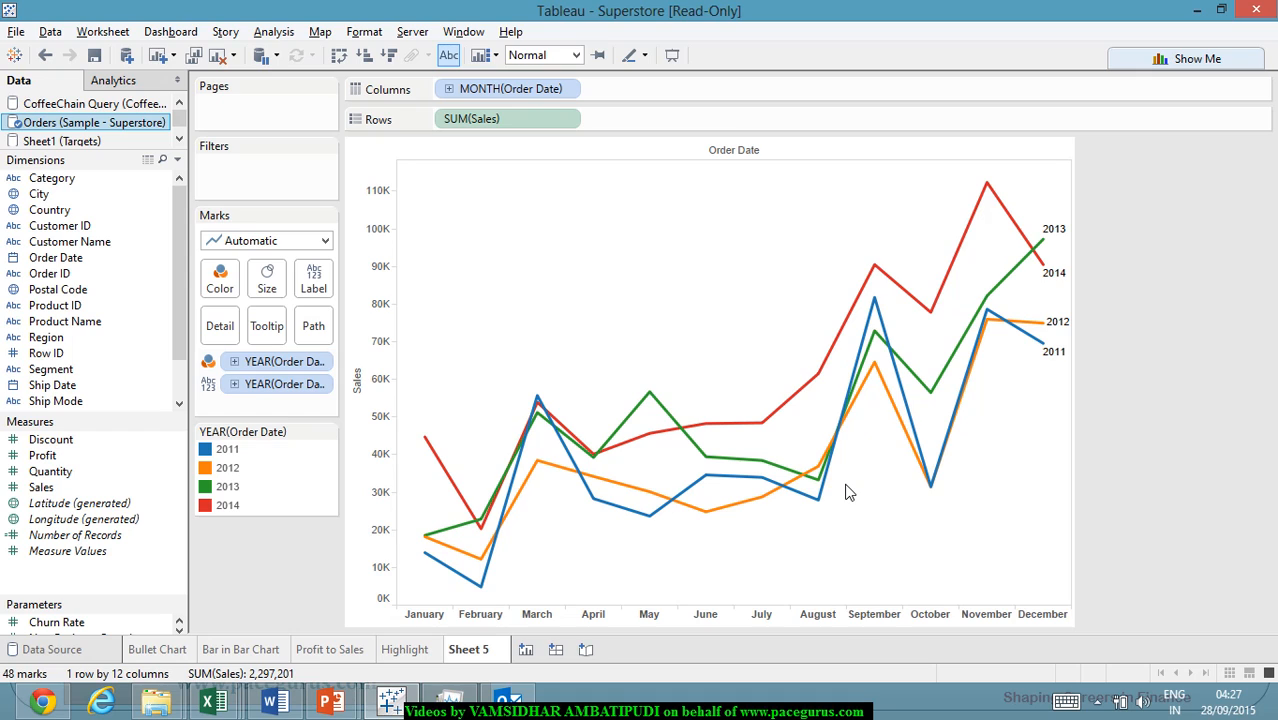
Rename the worksheet Sheet 5 as Line Chart.
{"action": "right_click", "coordinate": [490, 650]}
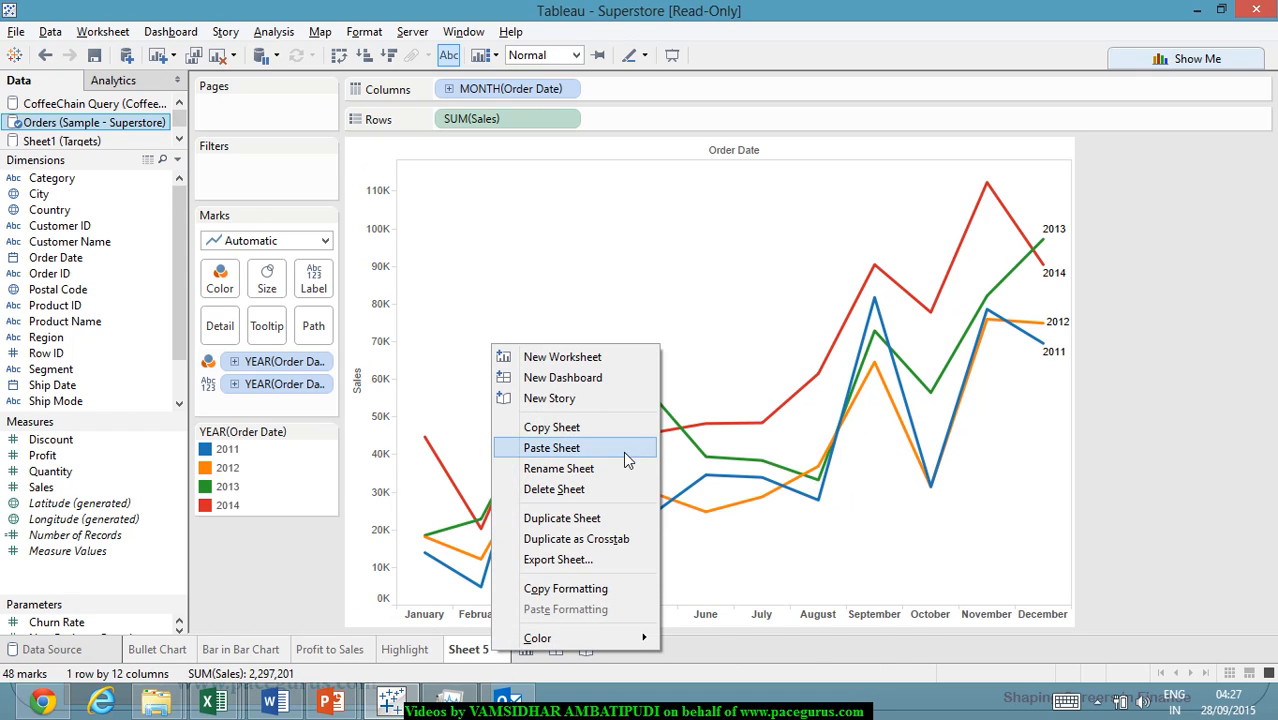
{"action": "left_click", "coordinate": [600, 468]}
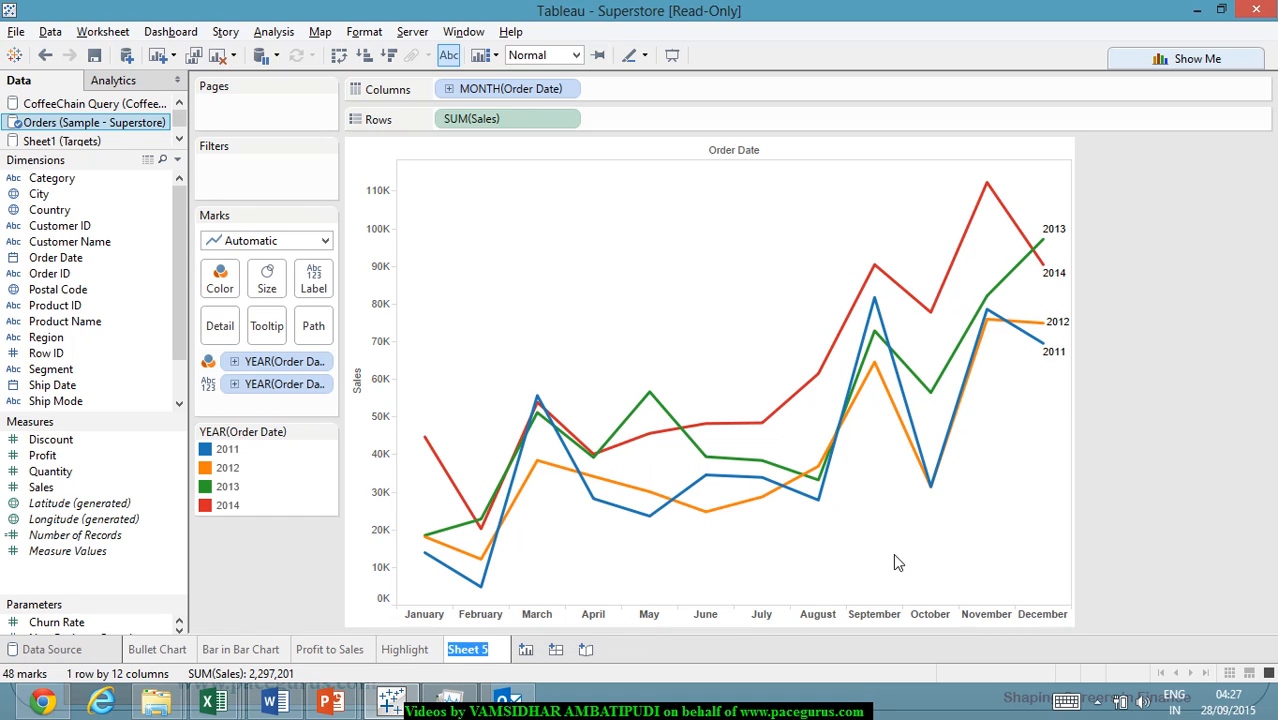
{"action": "type", "text": "Line Chart"}
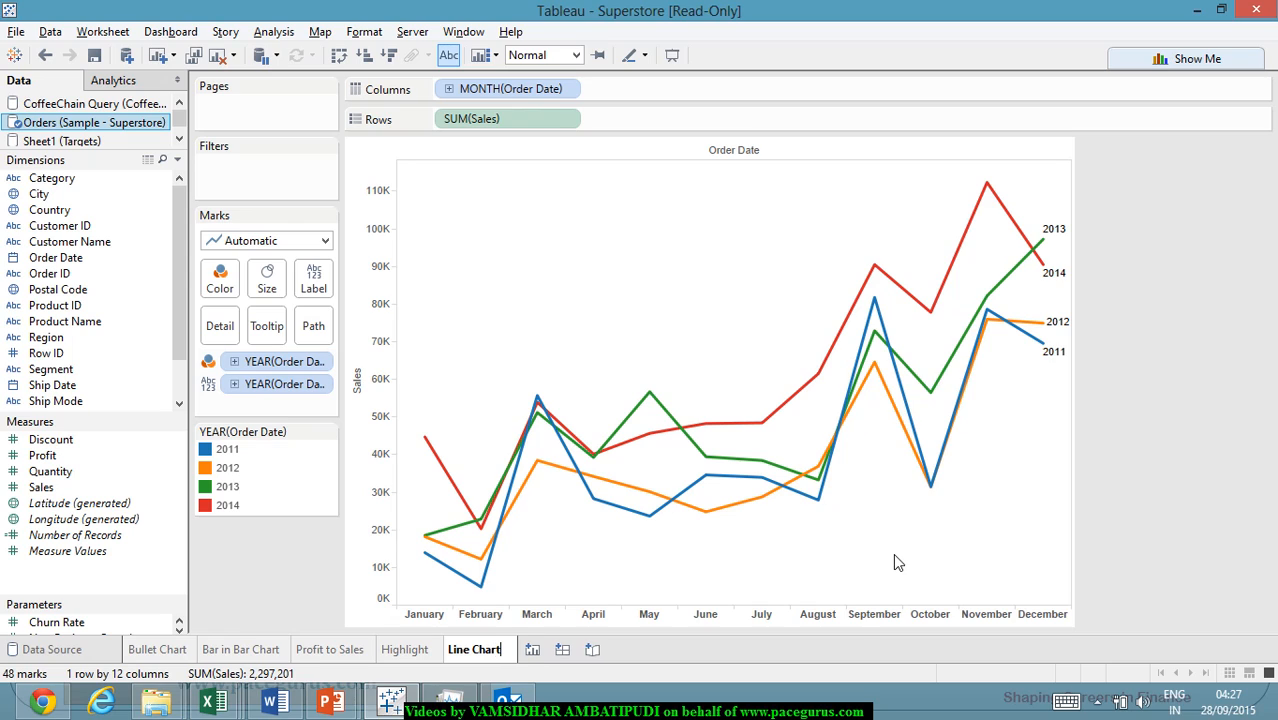
Add a new worksheet and place Order Date on Rows as a continuous month value.
{"action": "key", "text": "Return"}
{"action": "mouse_move", "coordinate": [706, 520]}
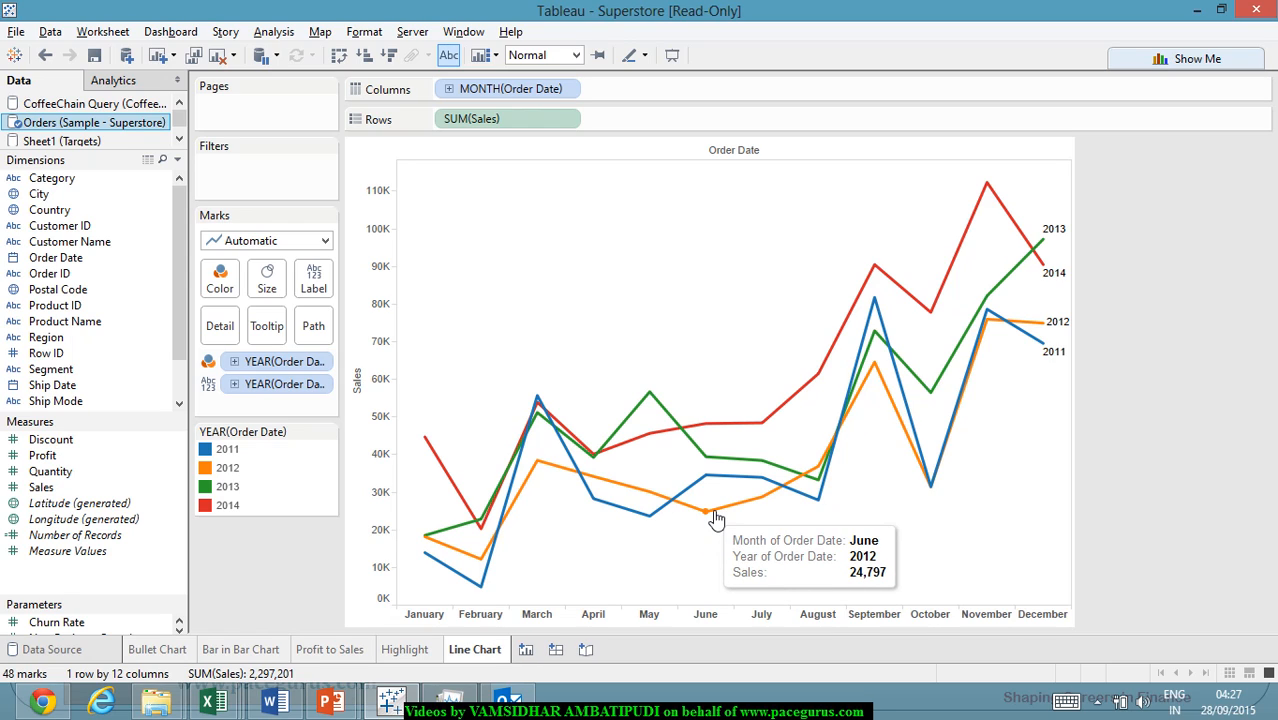
{"action": "left_click", "coordinate": [525, 649]}
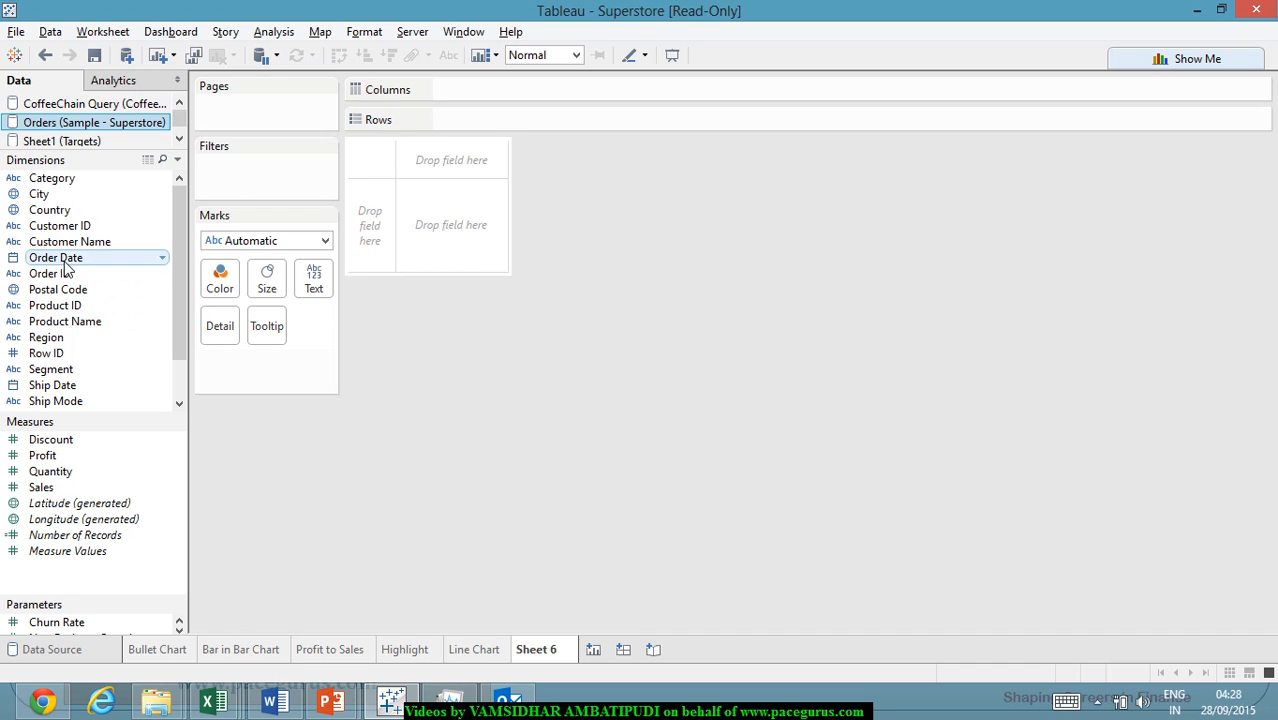
{"action": "left_click_drag", "start_coordinate": [56, 257], "coordinate": [492, 121]}
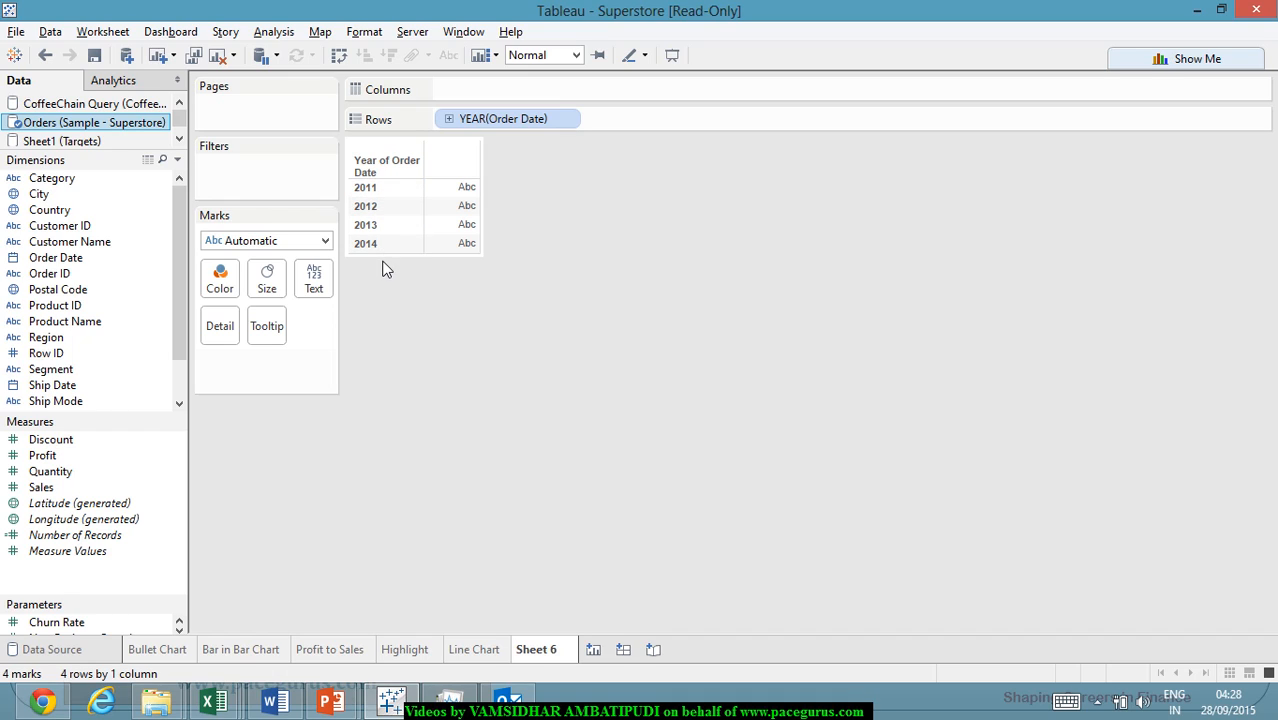
{"action": "right_click", "coordinate": [476, 117]}
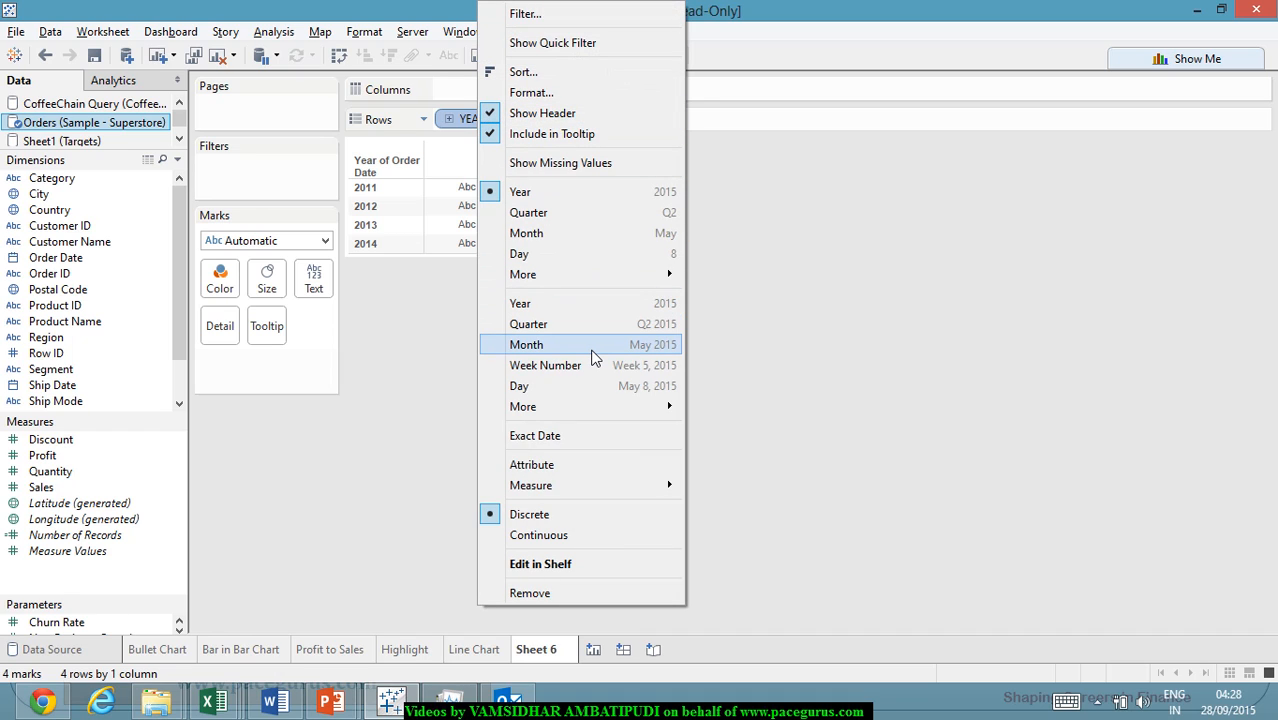
{"action": "left_click", "coordinate": [592, 345]}
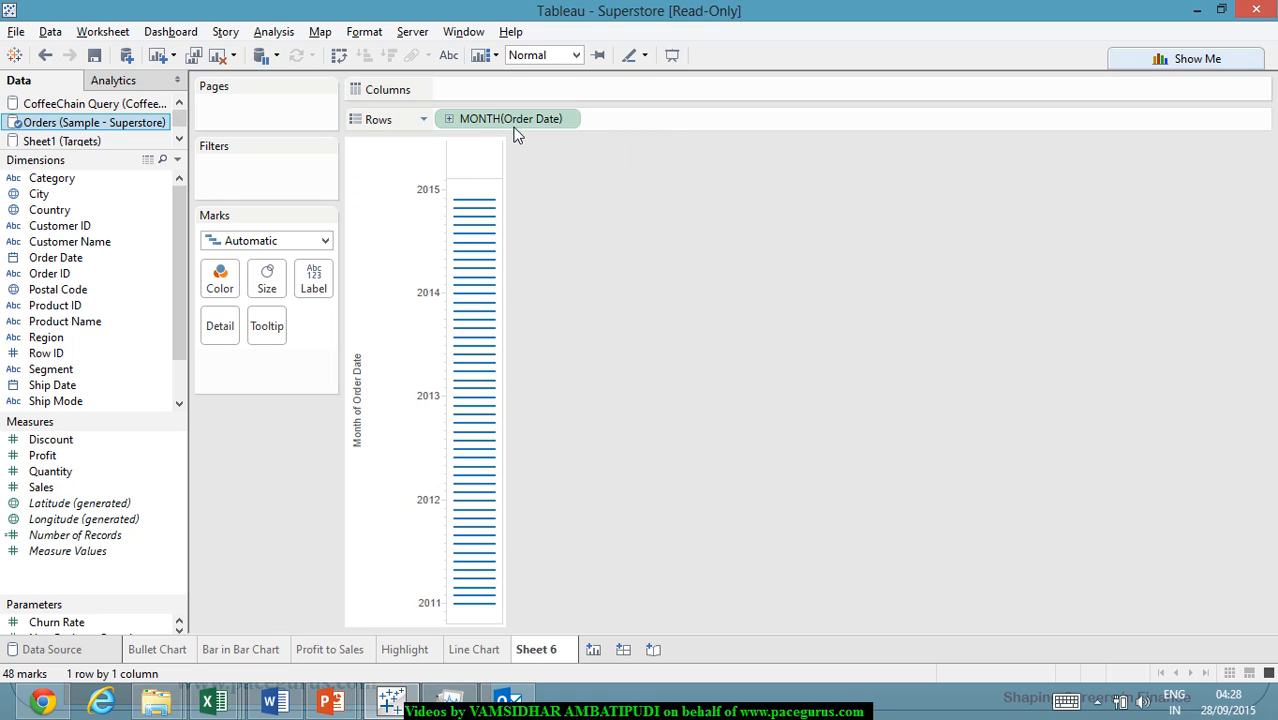
Add Order Date to Columns as the discrete day and change the Order Date on Rows to the discrete month.
{"action": "left_click_drag", "start_coordinate": [74, 266], "coordinate": [532, 97]}
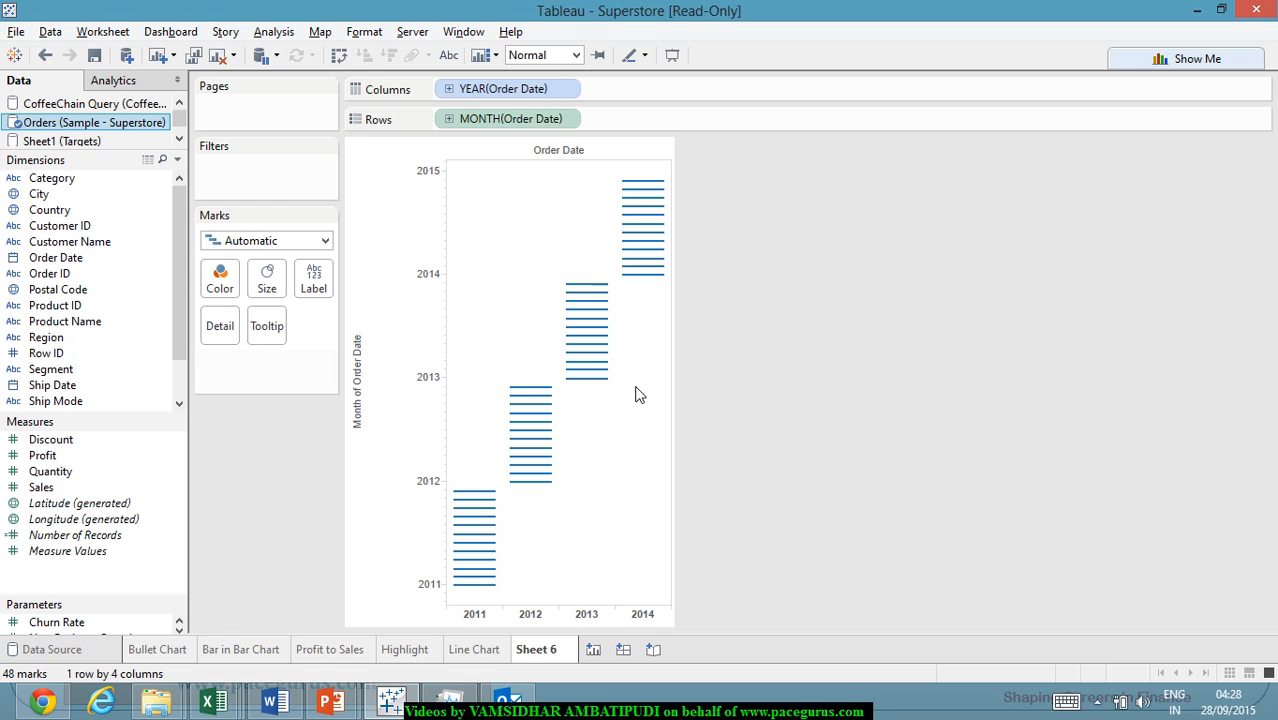
{"action": "right_click", "coordinate": [548, 89]}
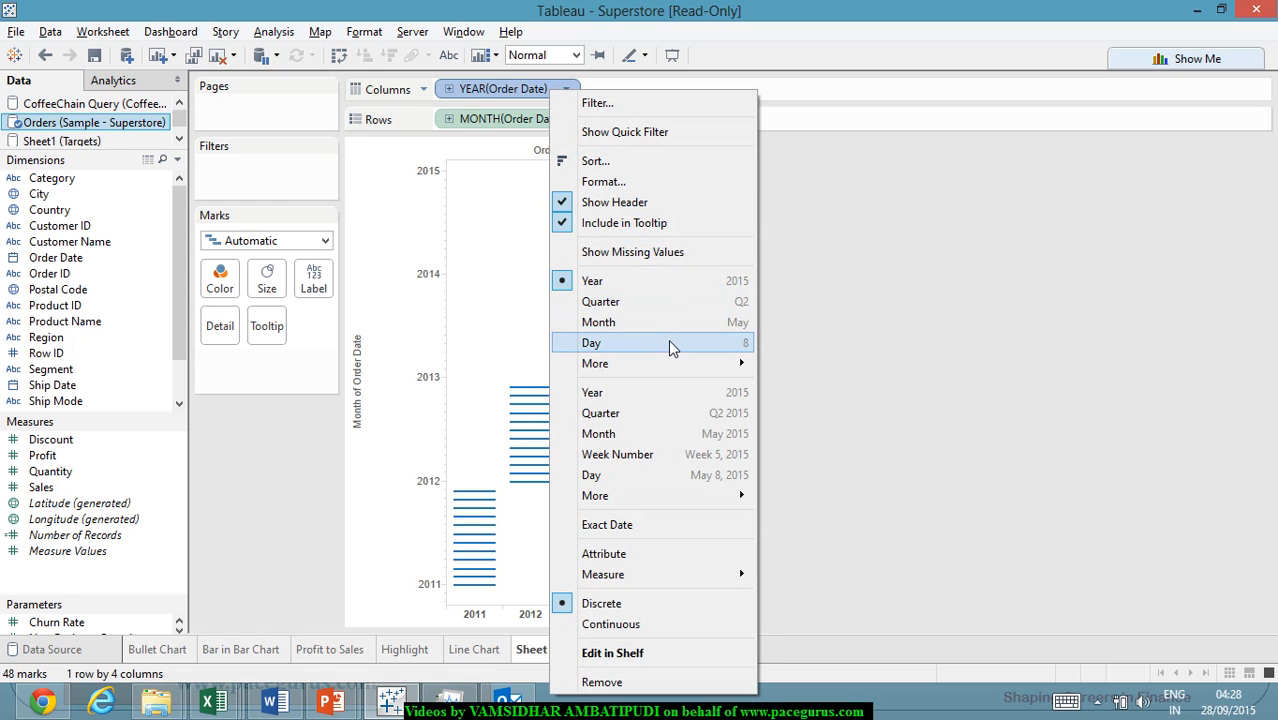
{"action": "left_click", "coordinate": [670, 345]}
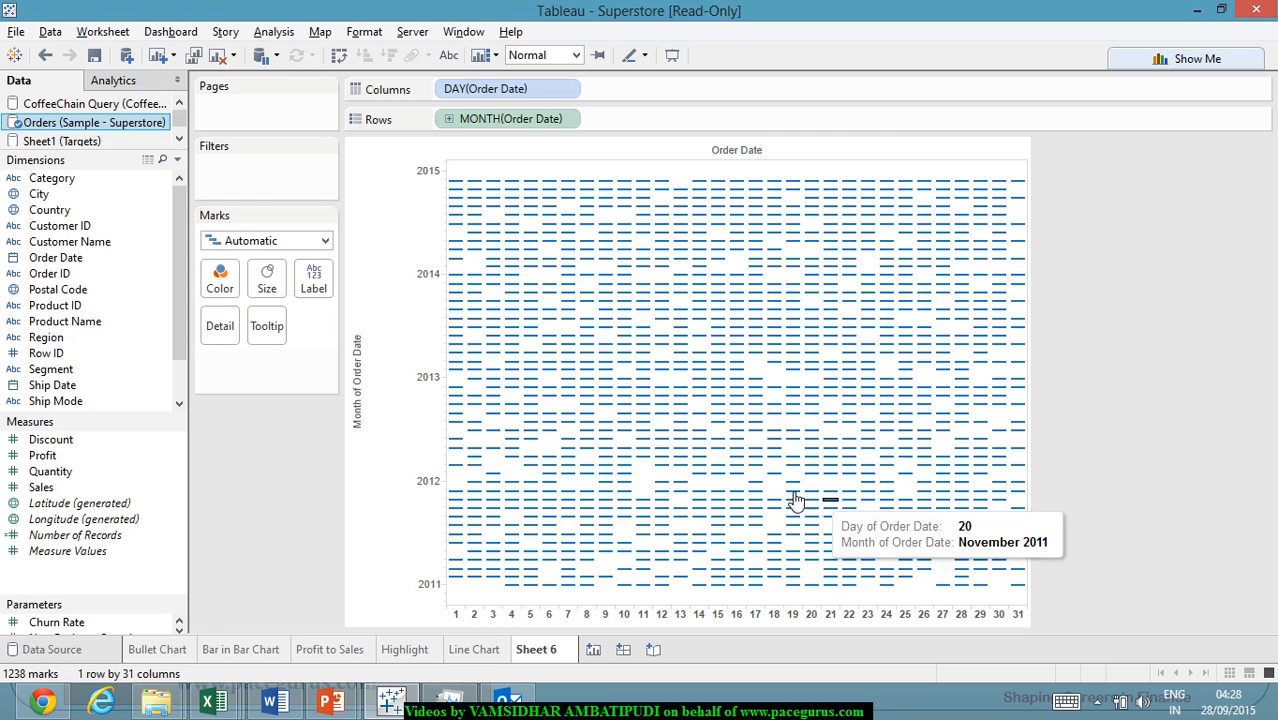
{"action": "right_click", "coordinate": [488, 115]}
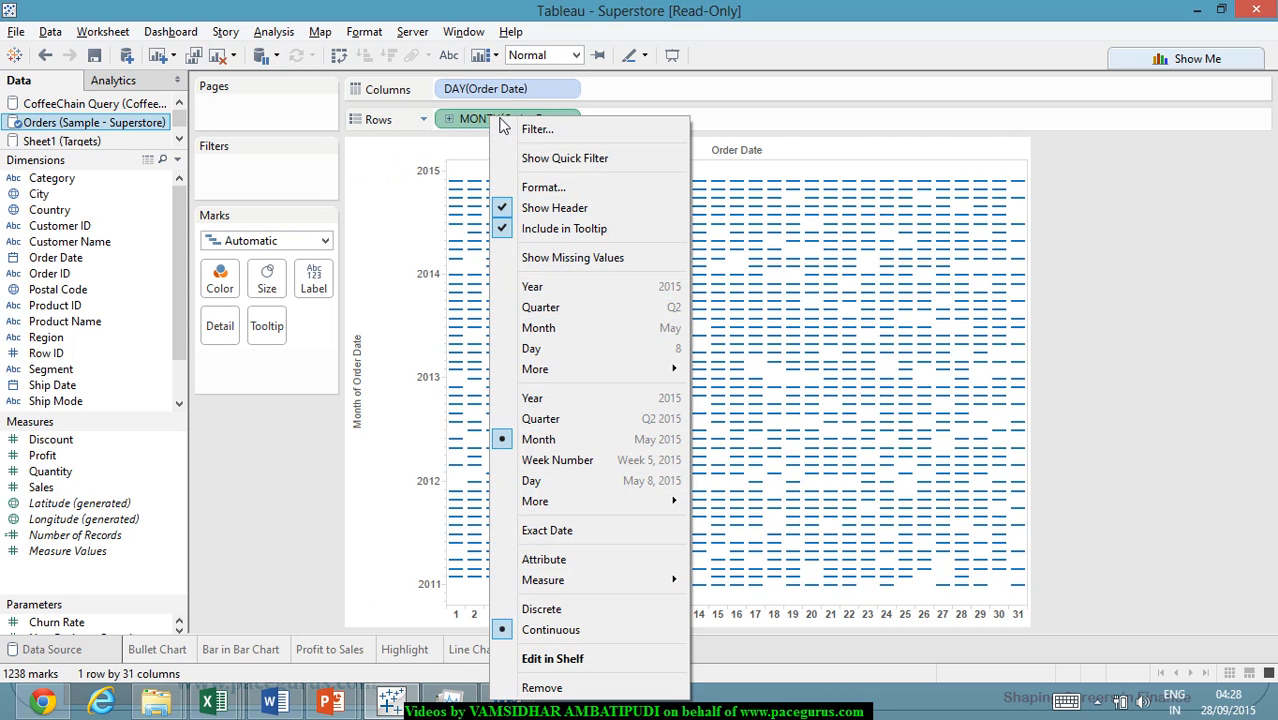
{"action": "left_click", "coordinate": [624, 326]}
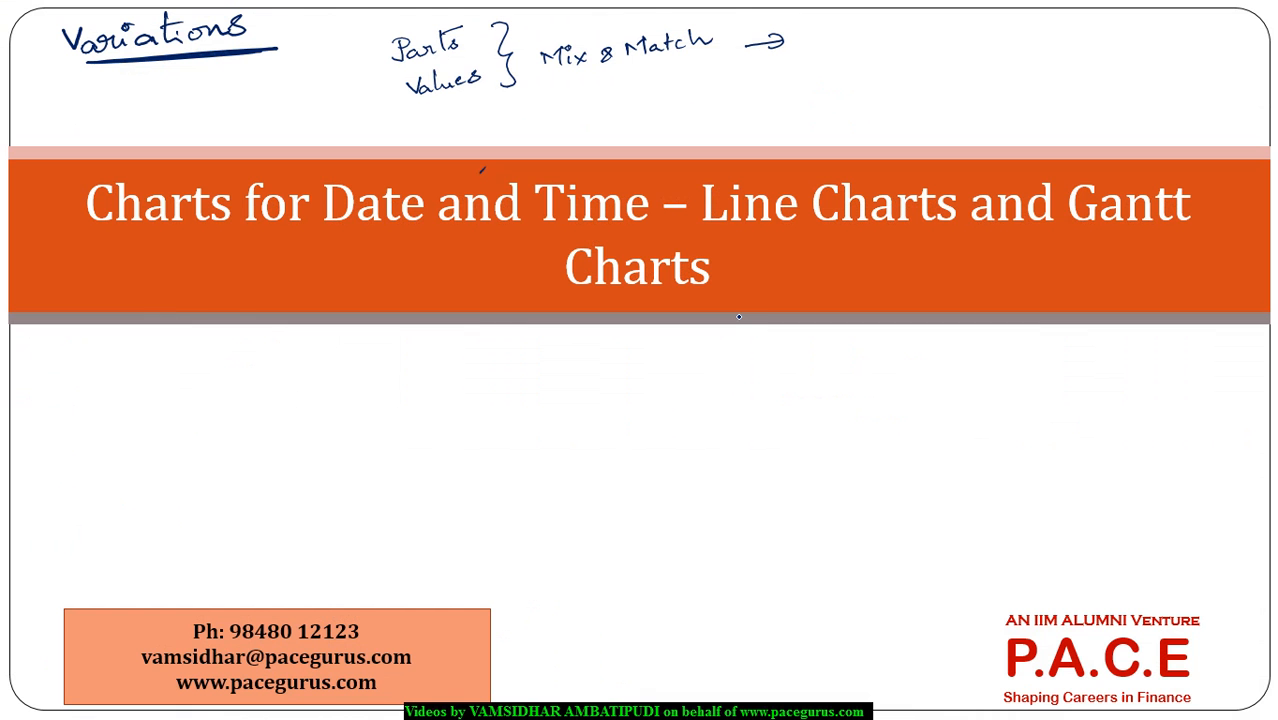
{"action": "mouse_move", "coordinate": [506, 362]}
{"action": "left_mouse_down"}
{"action": "mouse_move", "coordinate": [494, 390]}
{"action": "mouse_move", "coordinate": [592, 372]}
{"action": "left_mouse_up"}
{"action": "left_click_drag", "start_coordinate": [592, 372], "coordinate": [690, 367]}
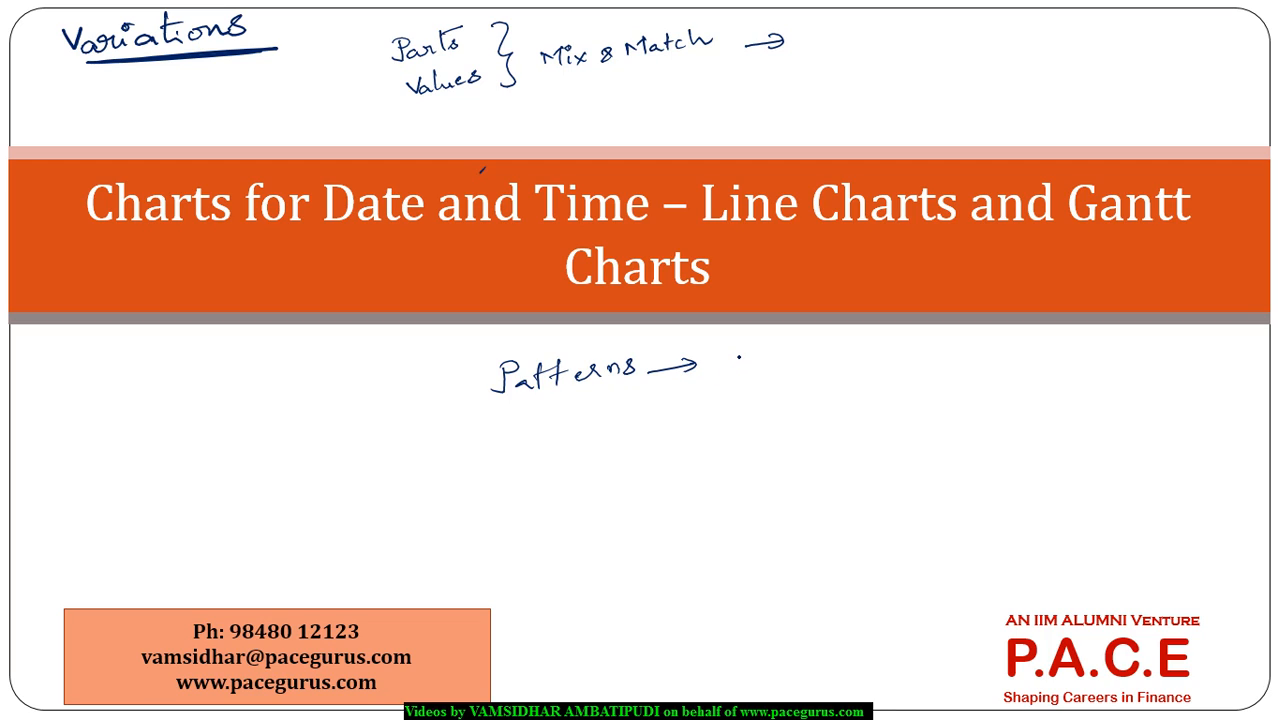
{"action": "mouse_move", "coordinate": [736, 352]}
{"action": "left_mouse_down"}
{"action": "mouse_move", "coordinate": [774, 372]}
{"action": "mouse_move", "coordinate": [788, 350]}
{"action": "mouse_move", "coordinate": [890, 350]}
{"action": "left_mouse_up"}
{"action": "left_click_drag", "start_coordinate": [896, 352], "coordinate": [928, 350]}
{"action": "left_click_drag", "start_coordinate": [912, 340], "coordinate": [940, 336]}
{"action": "left_click", "coordinate": [790, 410]}
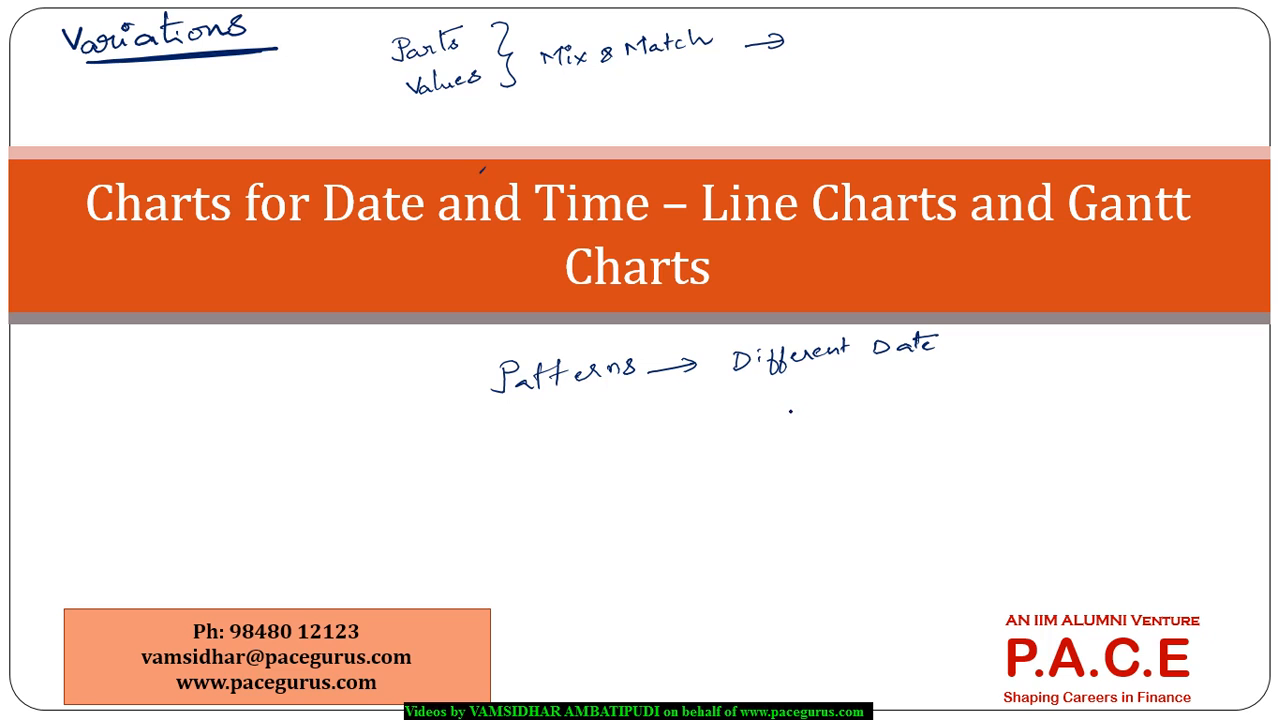
{"action": "left_click_drag", "start_coordinate": [782, 398], "coordinate": [808, 392]}
{"action": "left_click_drag", "start_coordinate": [812, 400], "coordinate": [878, 394]}
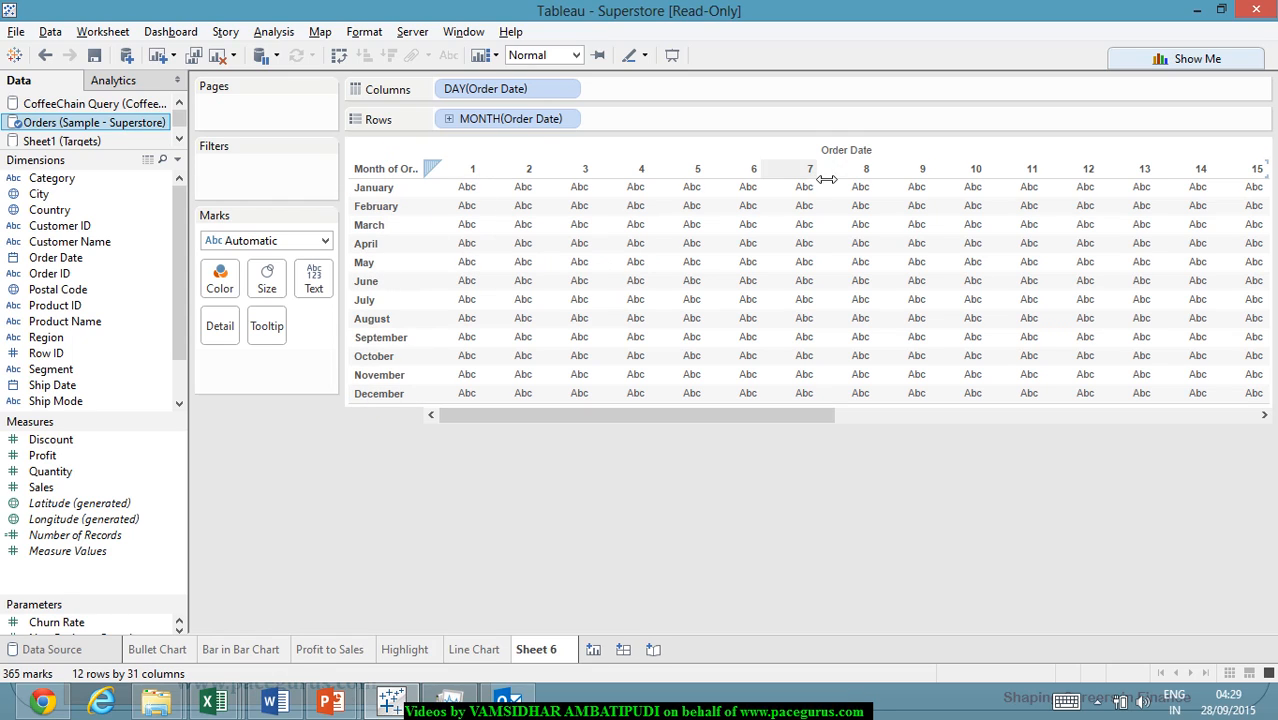
Color the month-by-day table by Sales and inspect the cells across the days of the month.
{"action": "mouse_move", "coordinate": [813, 190]}
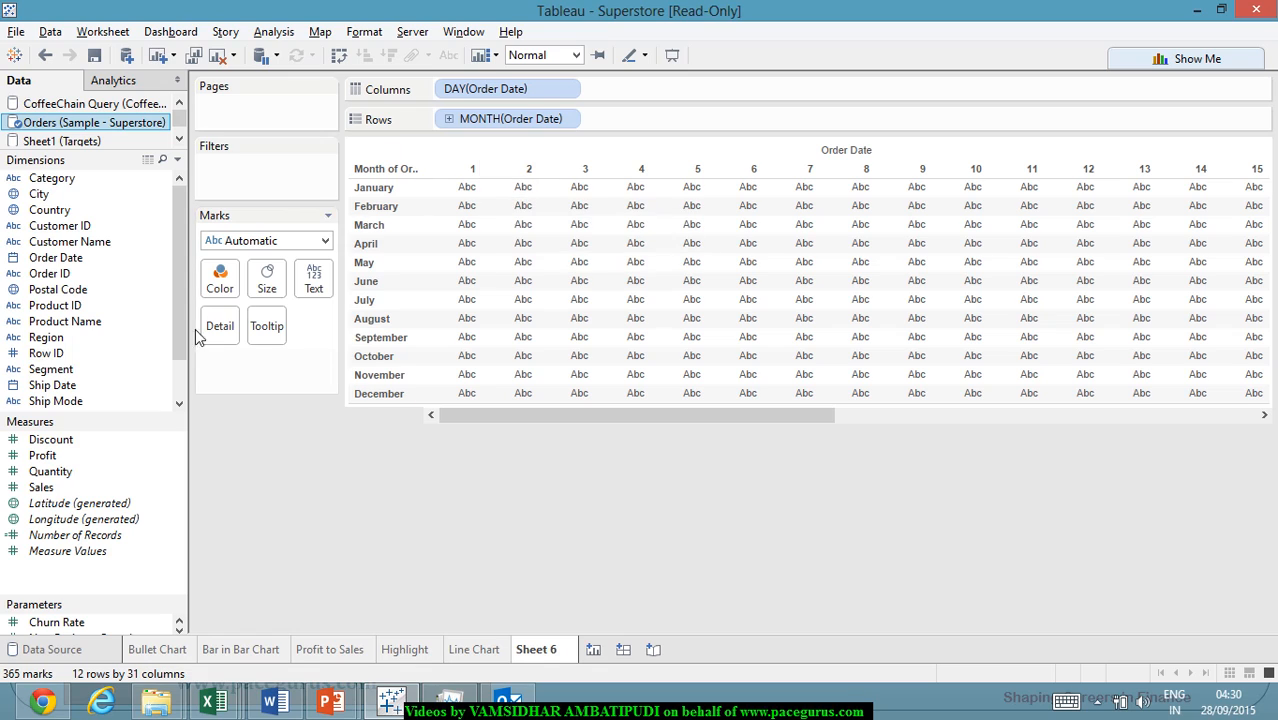
{"action": "left_click_drag", "start_coordinate": [45, 487], "coordinate": [225, 290]}
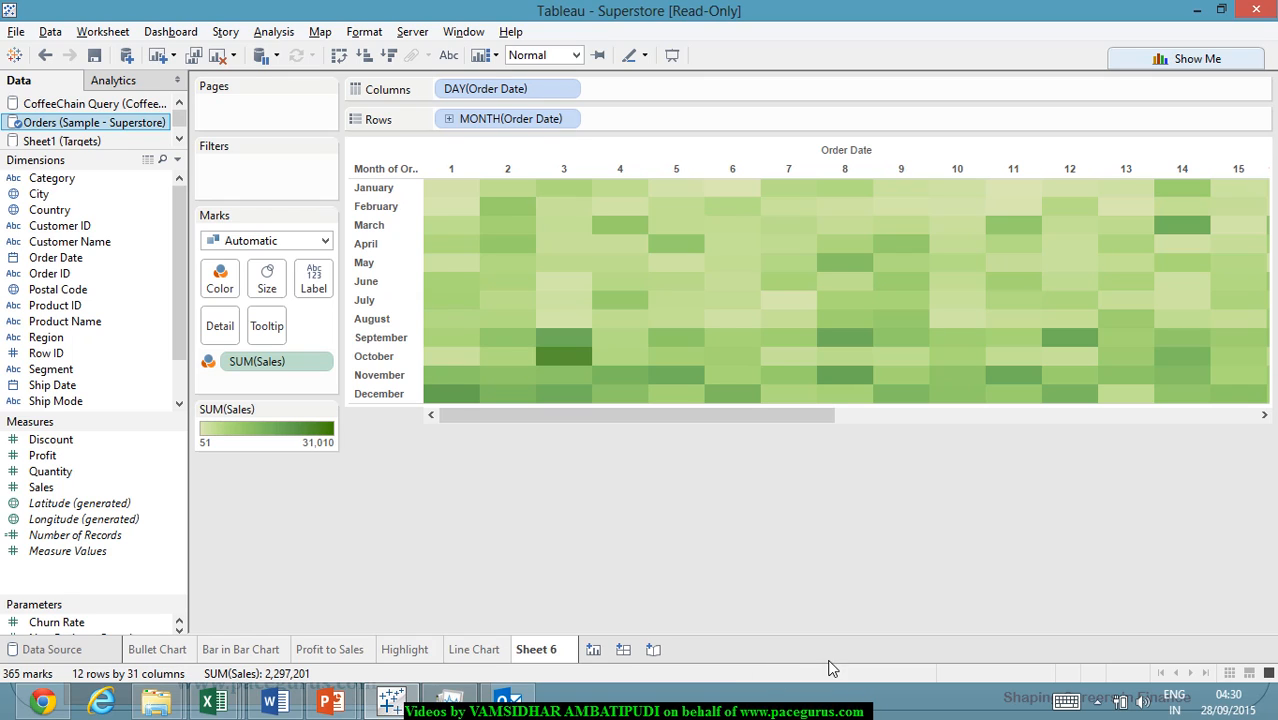
{"action": "mouse_move", "coordinate": [586, 358]}
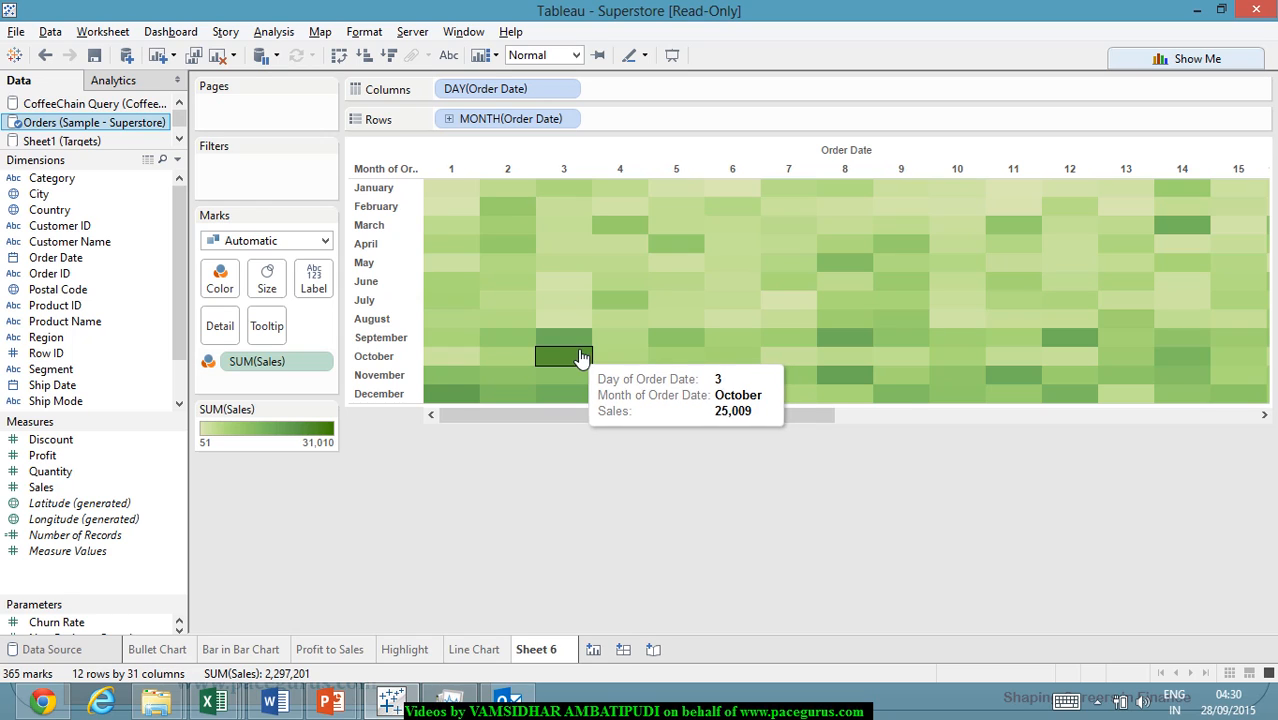
{"action": "mouse_move", "coordinate": [900, 400]}
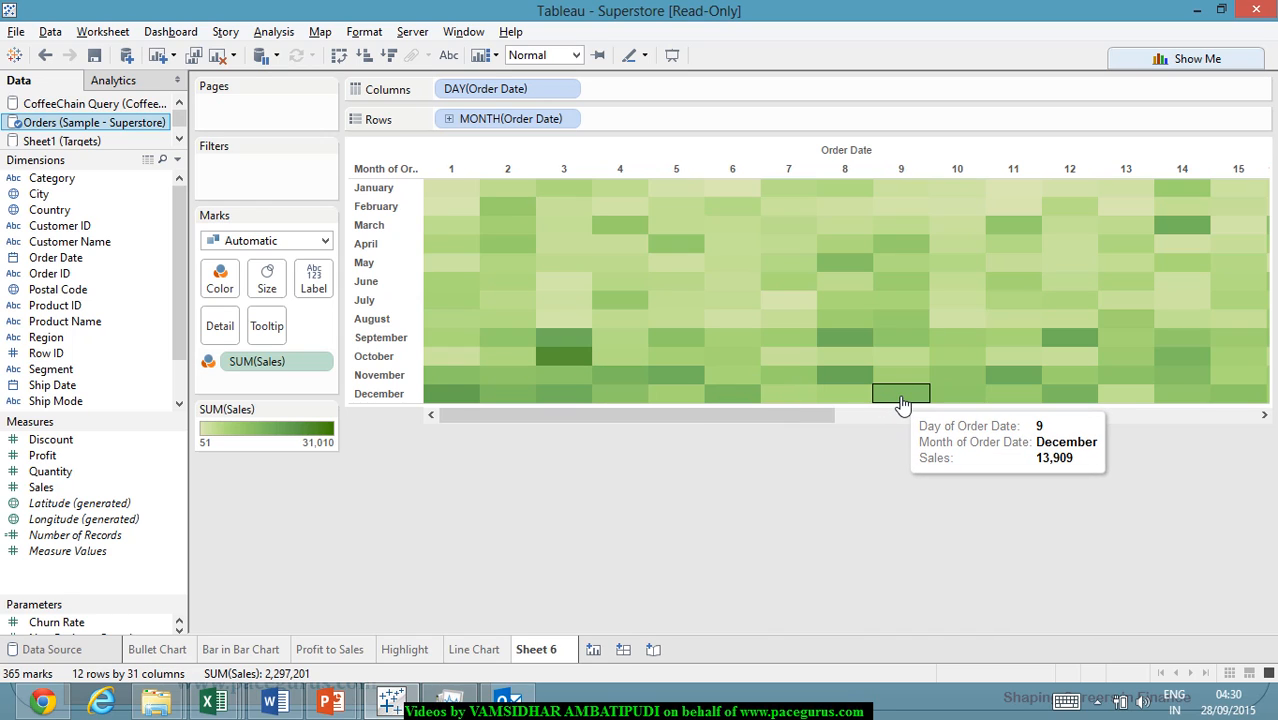
{"action": "mouse_move", "coordinate": [632, 303]}
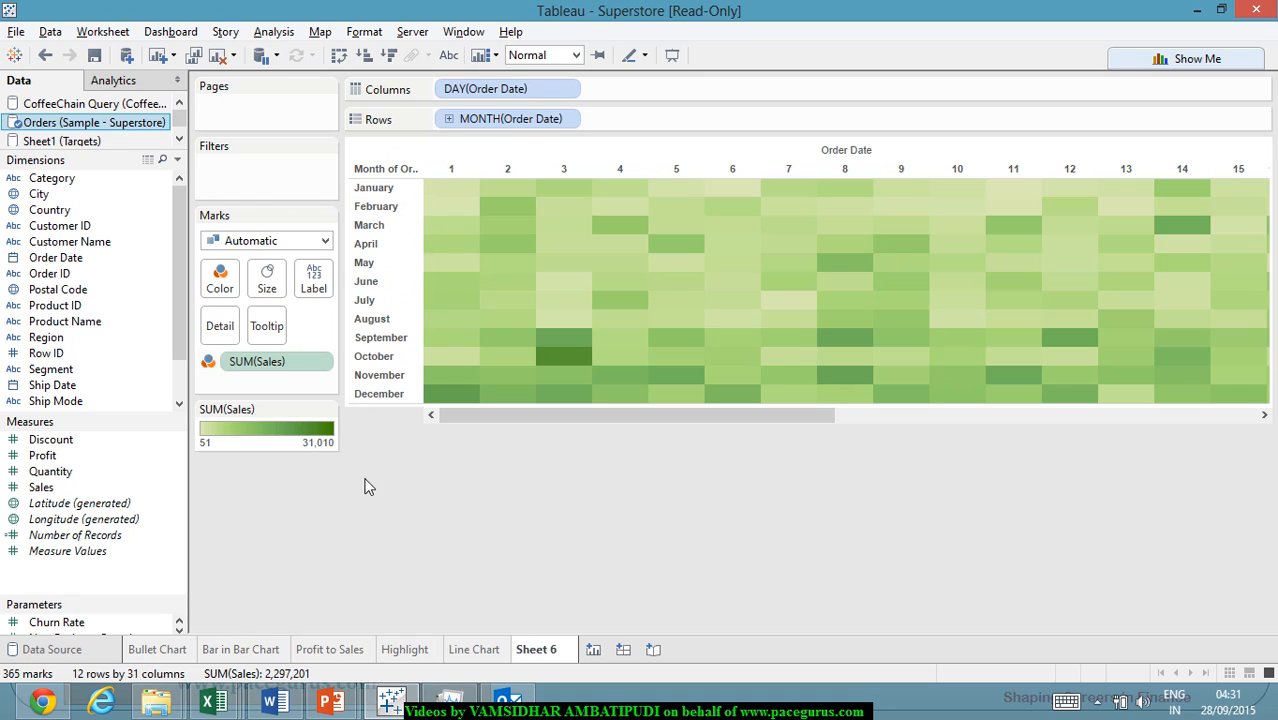
{"action": "mouse_move", "coordinate": [680, 405]}
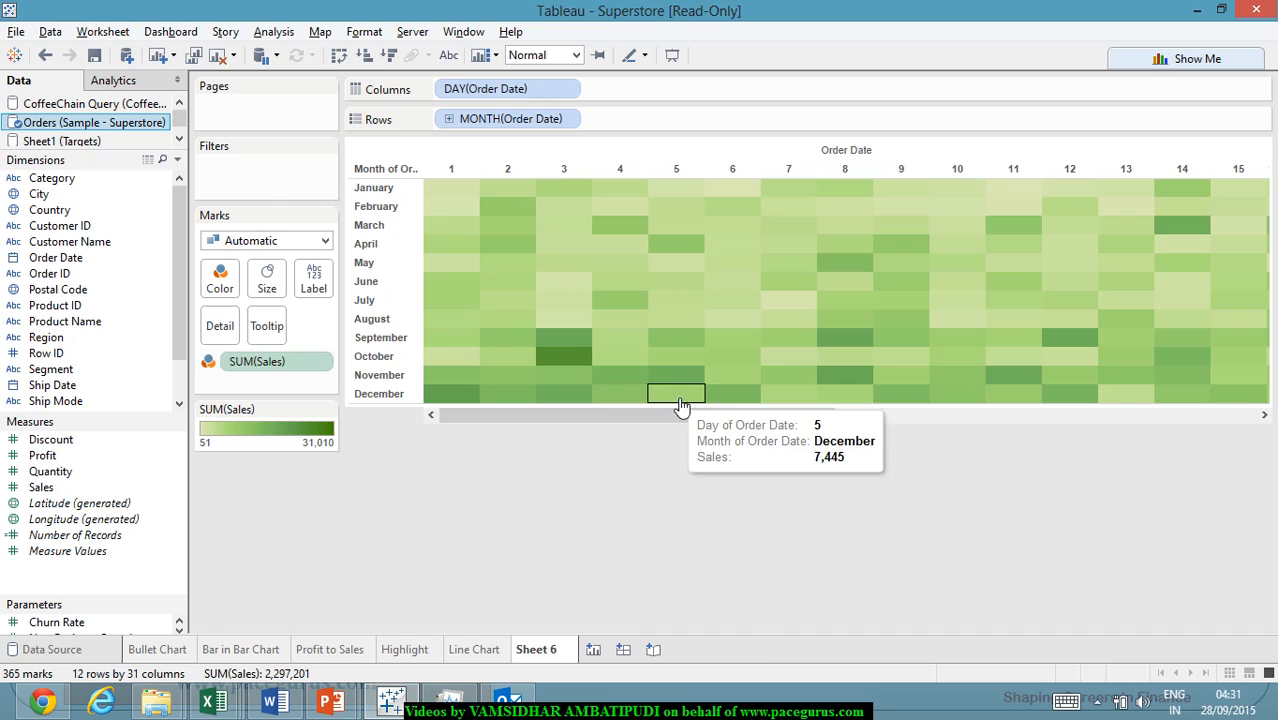
{"action": "left_click_drag", "start_coordinate": [693, 419], "coordinate": [942, 441]}
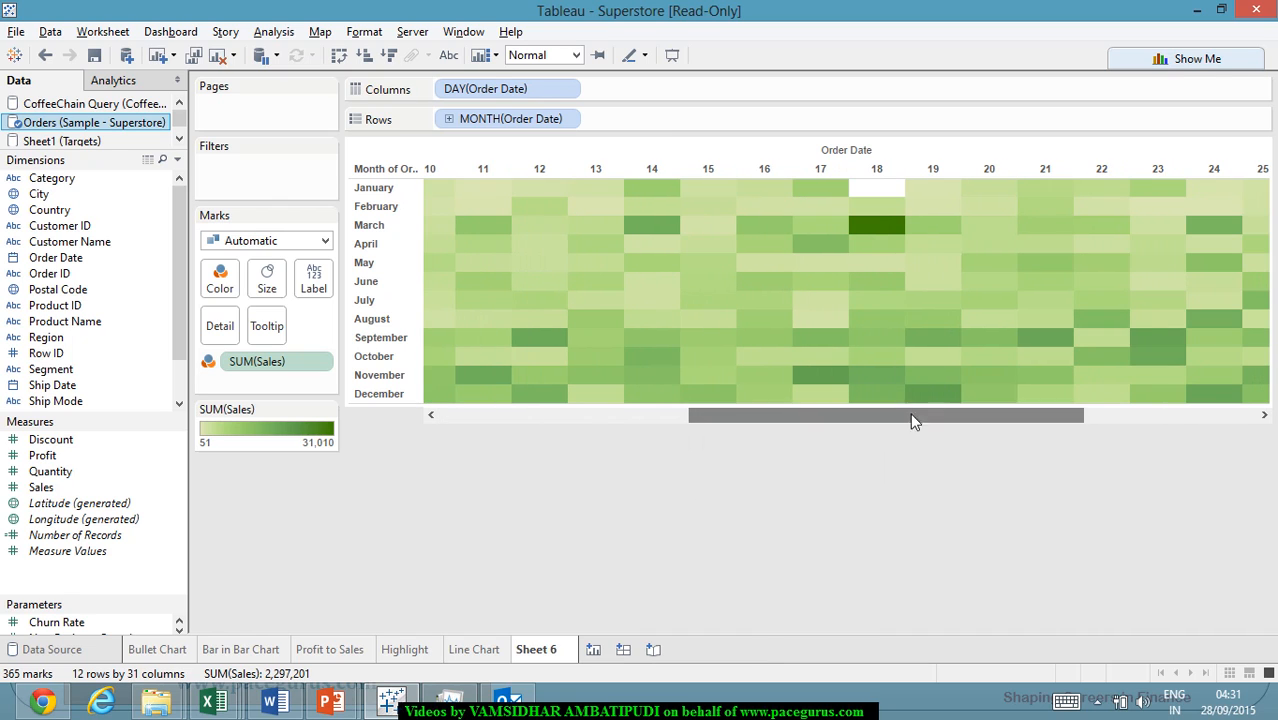
{"action": "mouse_move", "coordinate": [891, 235]}
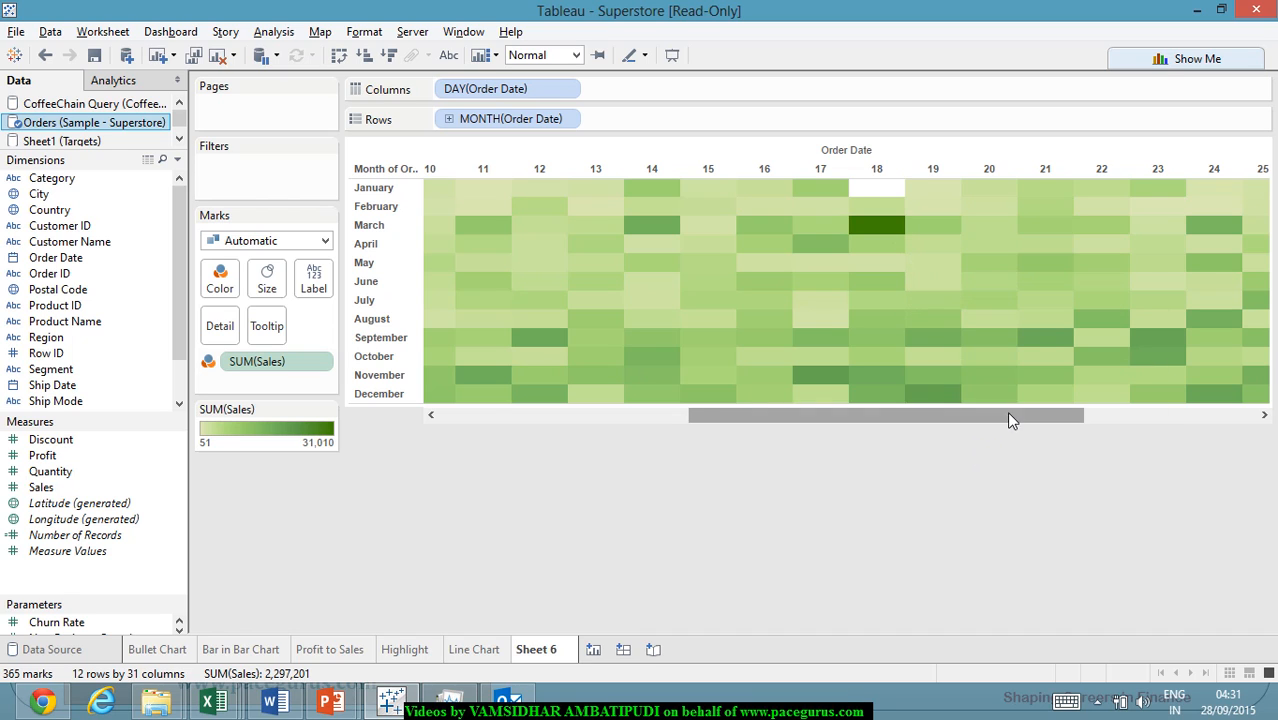
{"action": "left_click_drag", "start_coordinate": [1008, 418], "coordinate": [357, 452]}
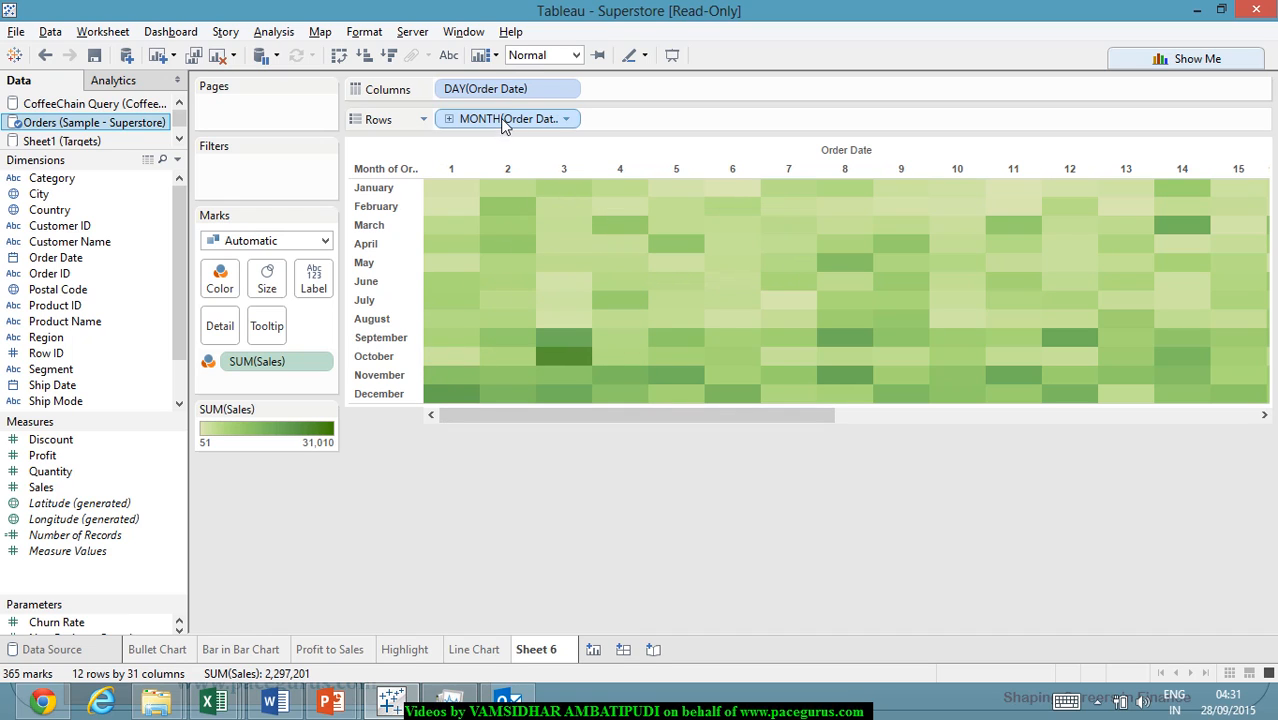
Change the day of Order Date on Columns to the discrete weekday.
{"action": "right_click", "coordinate": [527, 90]}
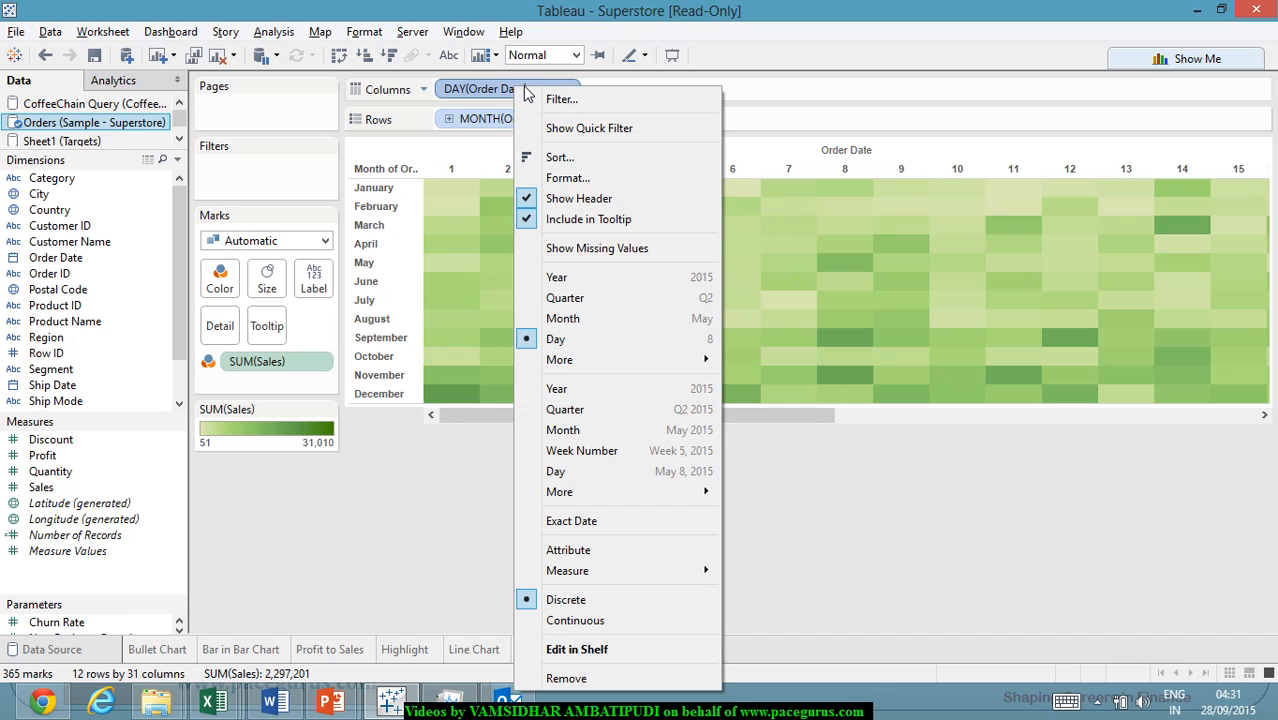
{"action": "mouse_move", "coordinate": [683, 362]}
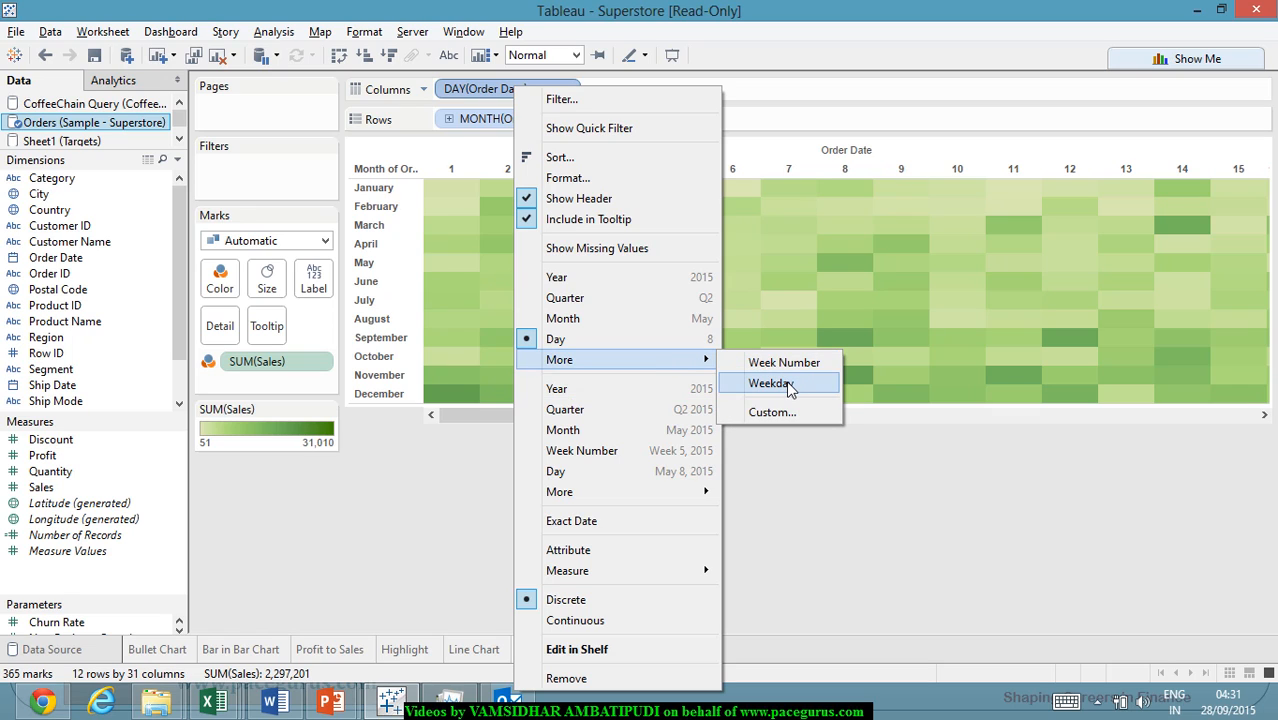
{"action": "left_click", "coordinate": [790, 388]}
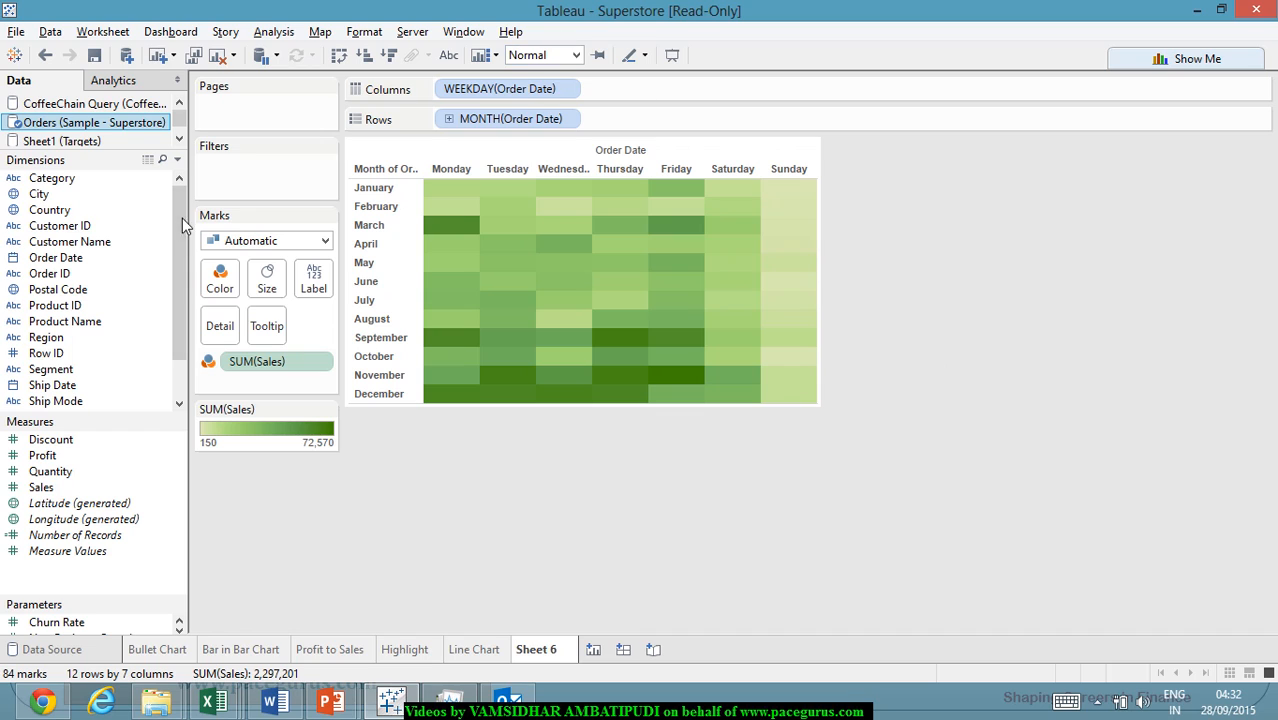
Review the color palettes available for Sales and keep the Automatic palette.
{"action": "left_click", "coordinate": [220, 284]}
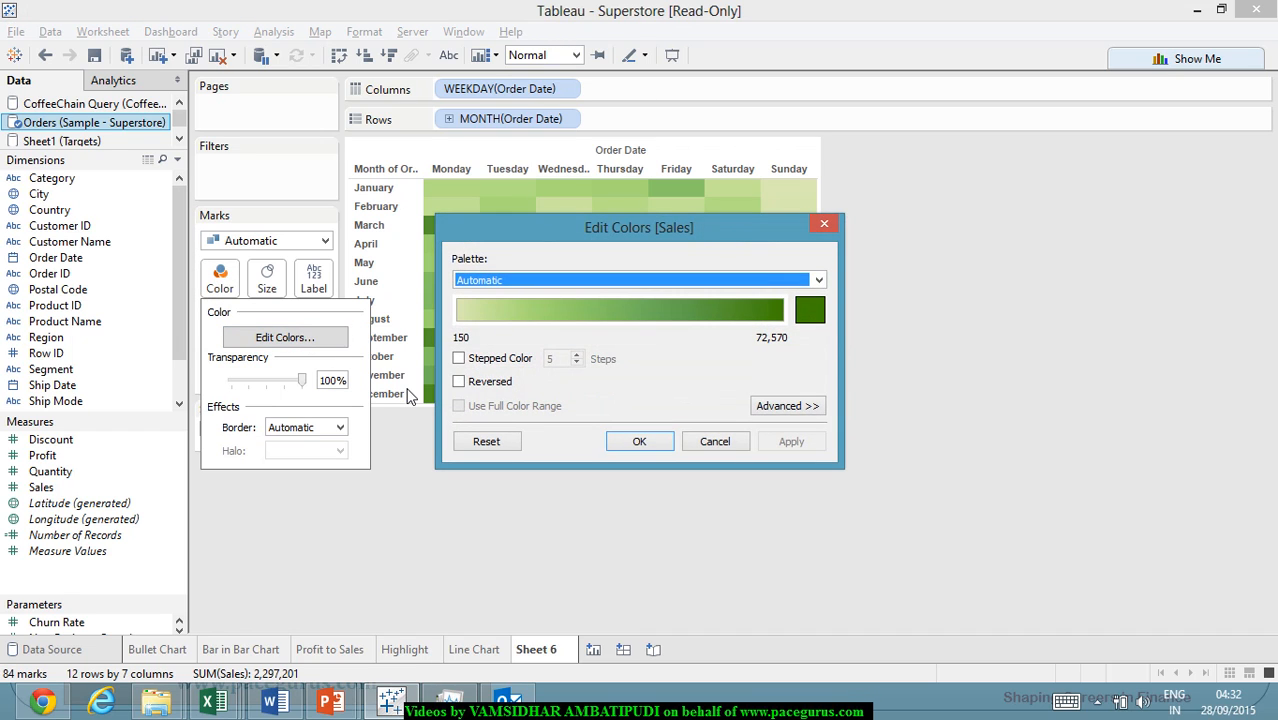
{"action": "left_click", "coordinate": [565, 280]}
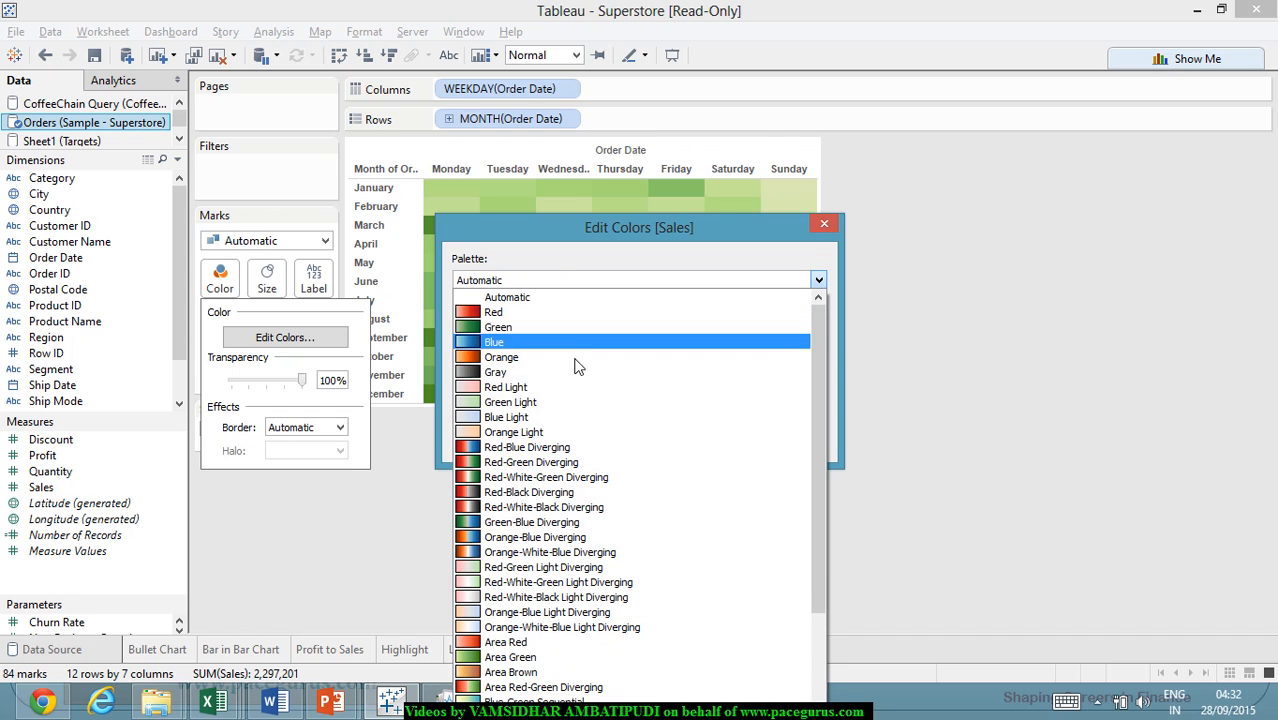
{"action": "scroll", "coordinate": [580, 385], "scroll_direction": "up", "scroll_amount": 1}
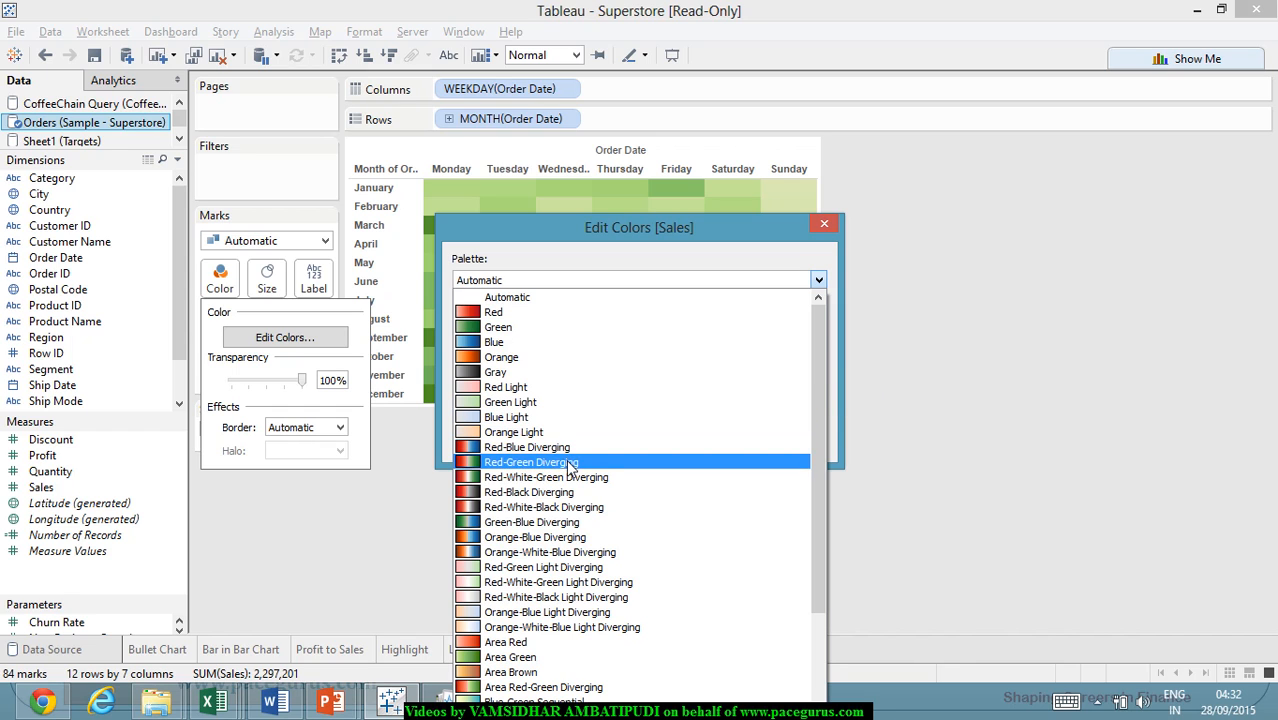
{"action": "scroll", "coordinate": [572, 470], "scroll_direction": "down", "scroll_amount": 3}
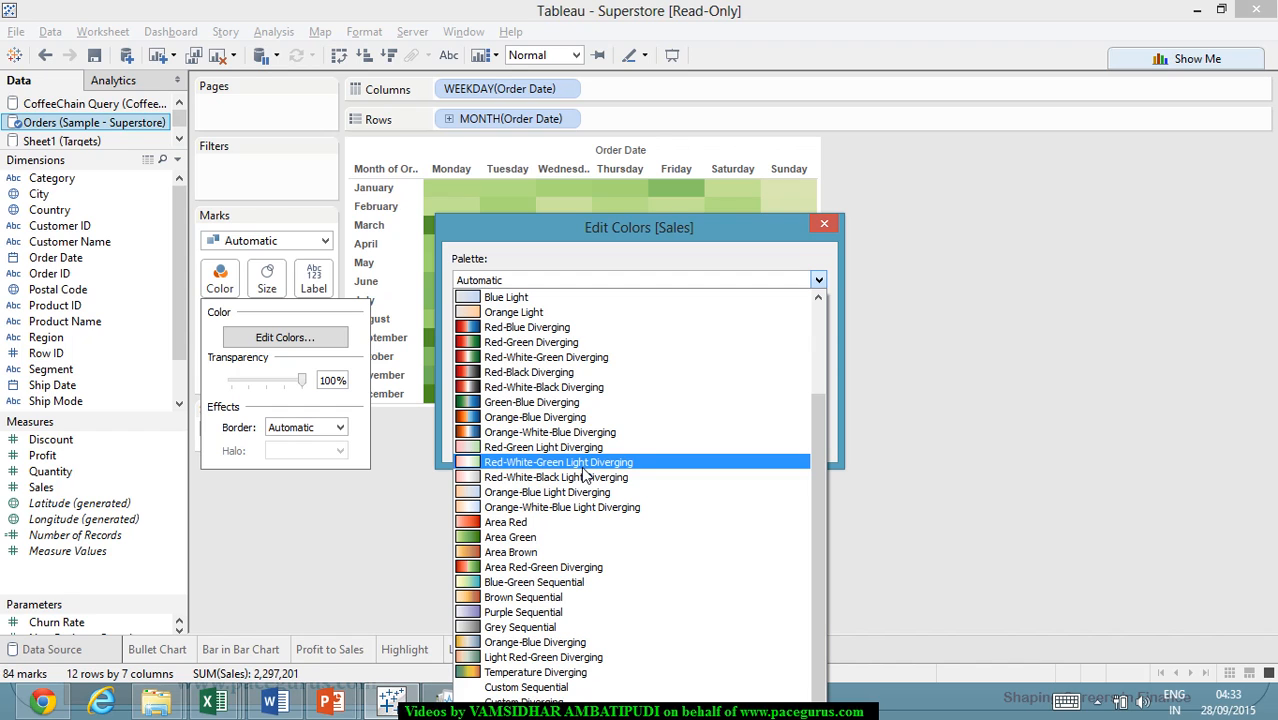
{"action": "scroll", "coordinate": [611, 569], "scroll_direction": "up", "scroll_amount": 3}
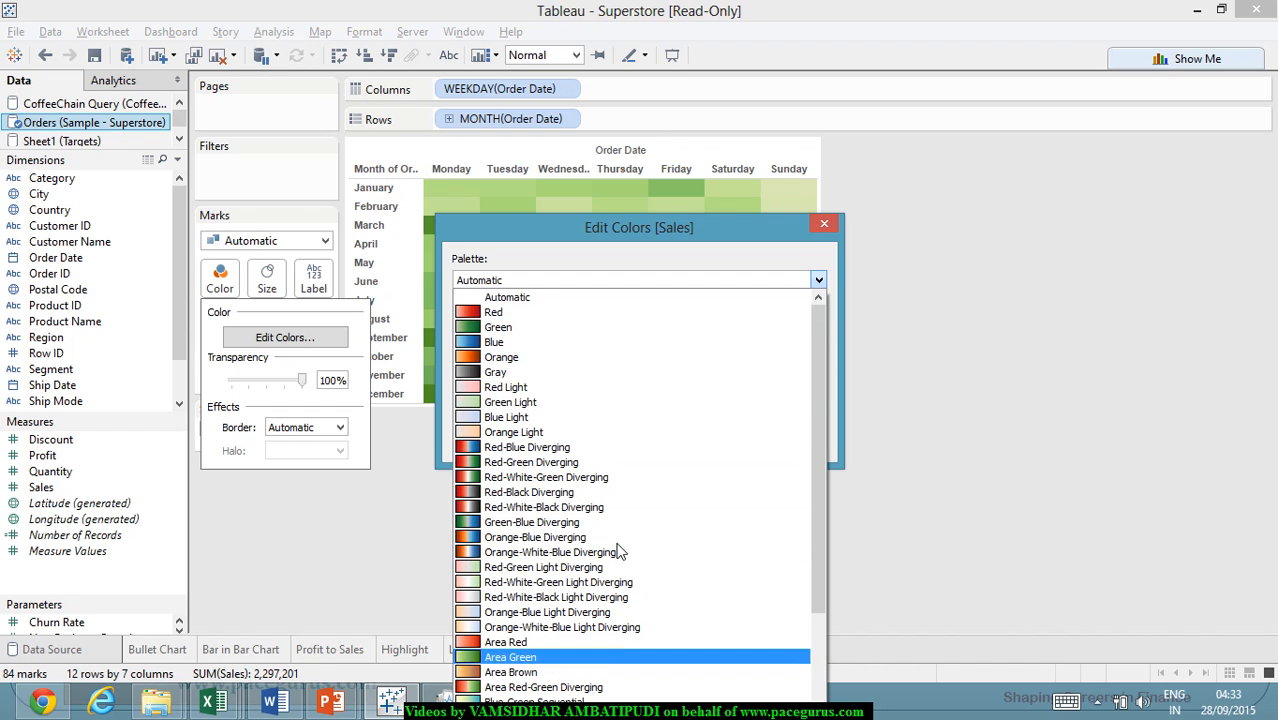
{"action": "left_click", "coordinate": [649, 295]}
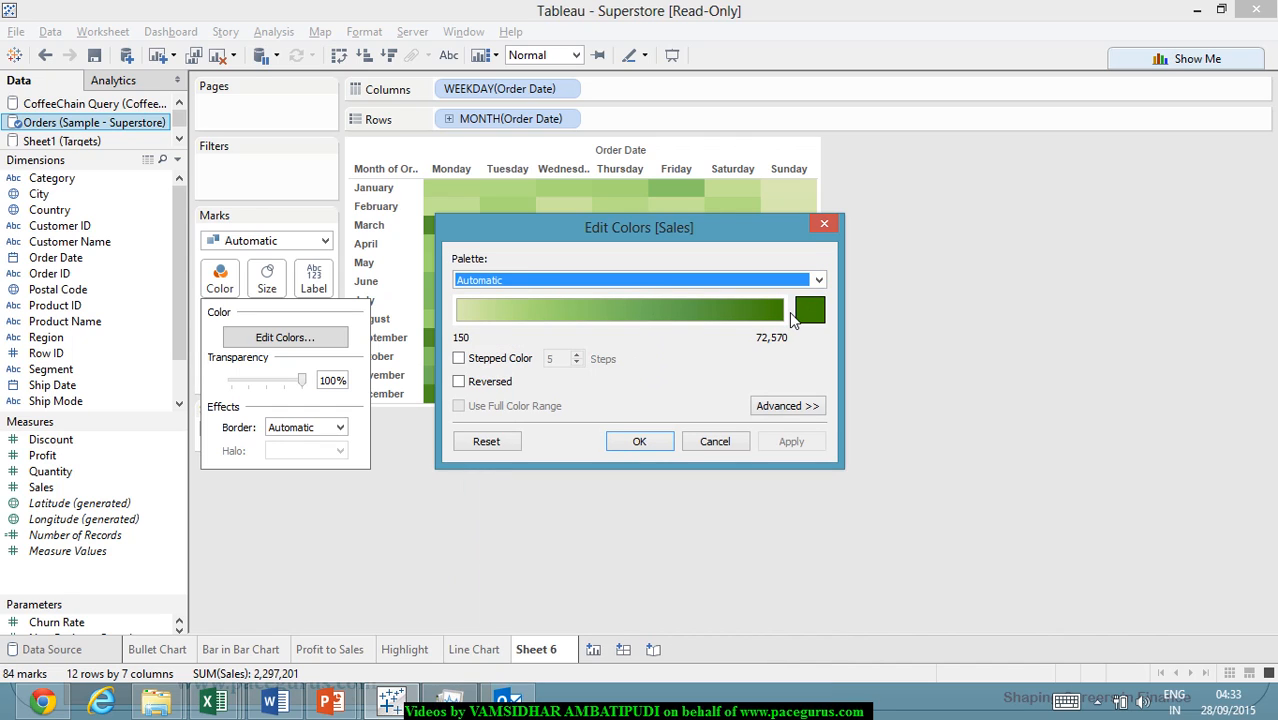
{"action": "left_click", "coordinate": [656, 443]}
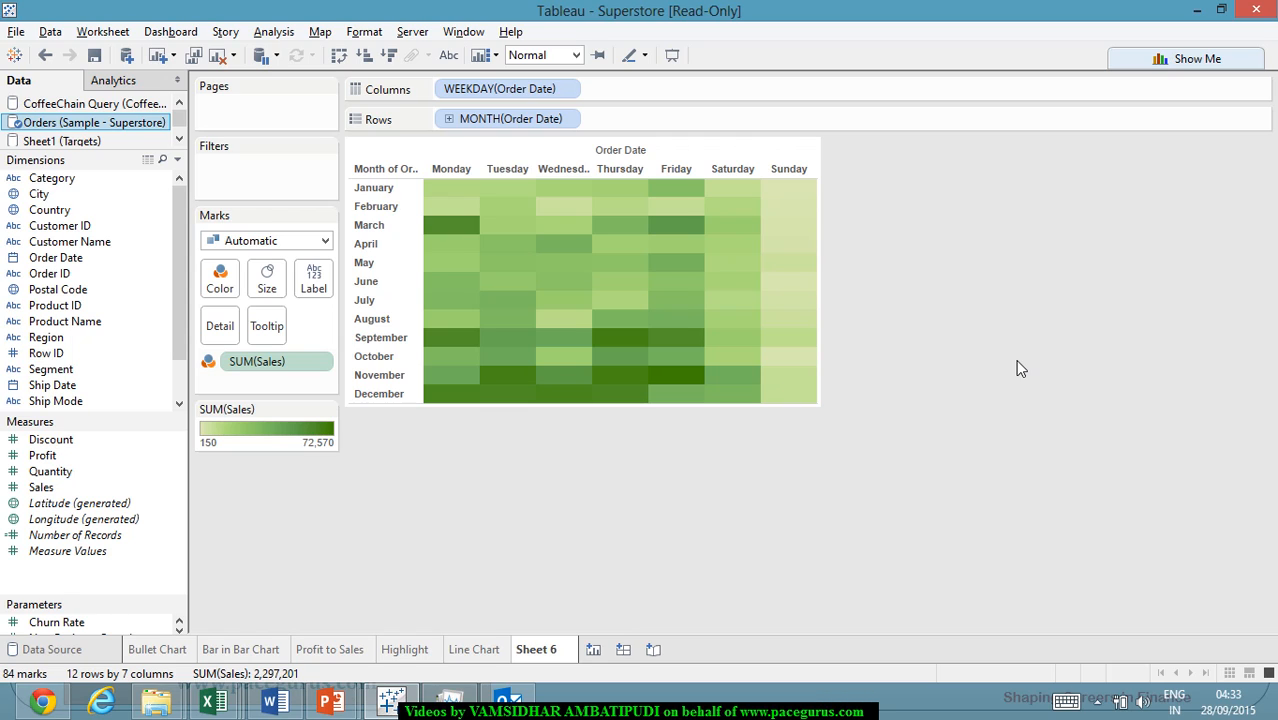
Give the heat map cells a near-white border through the color effects.
{"action": "left_click", "coordinate": [219, 281]}
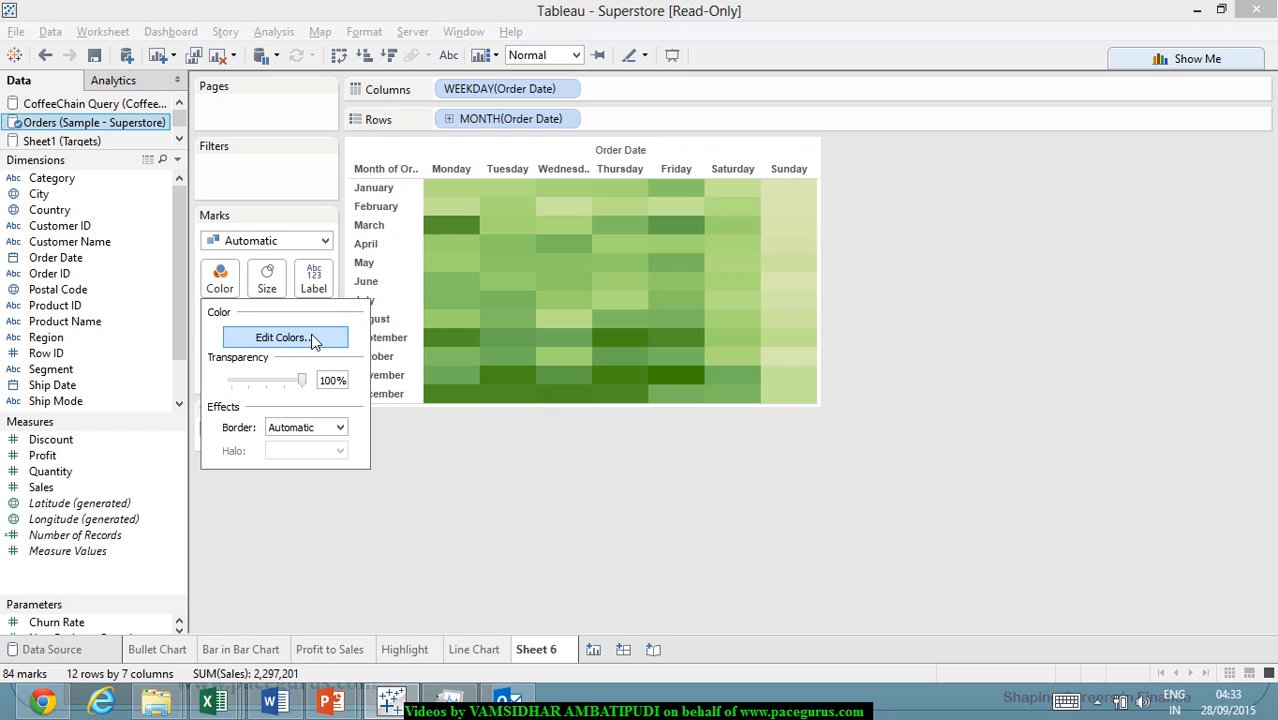
{"action": "left_click", "coordinate": [340, 427]}
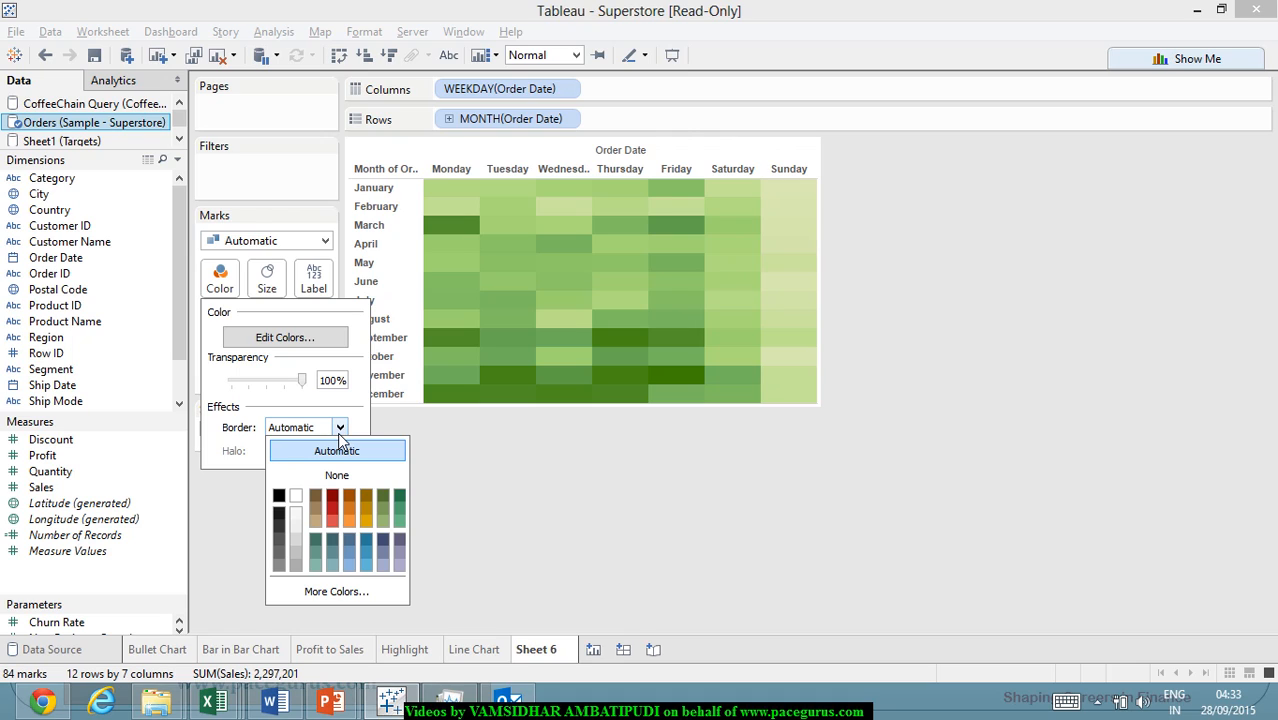
{"action": "left_click", "coordinate": [296, 517]}
{"action": "left_click", "coordinate": [632, 515]}
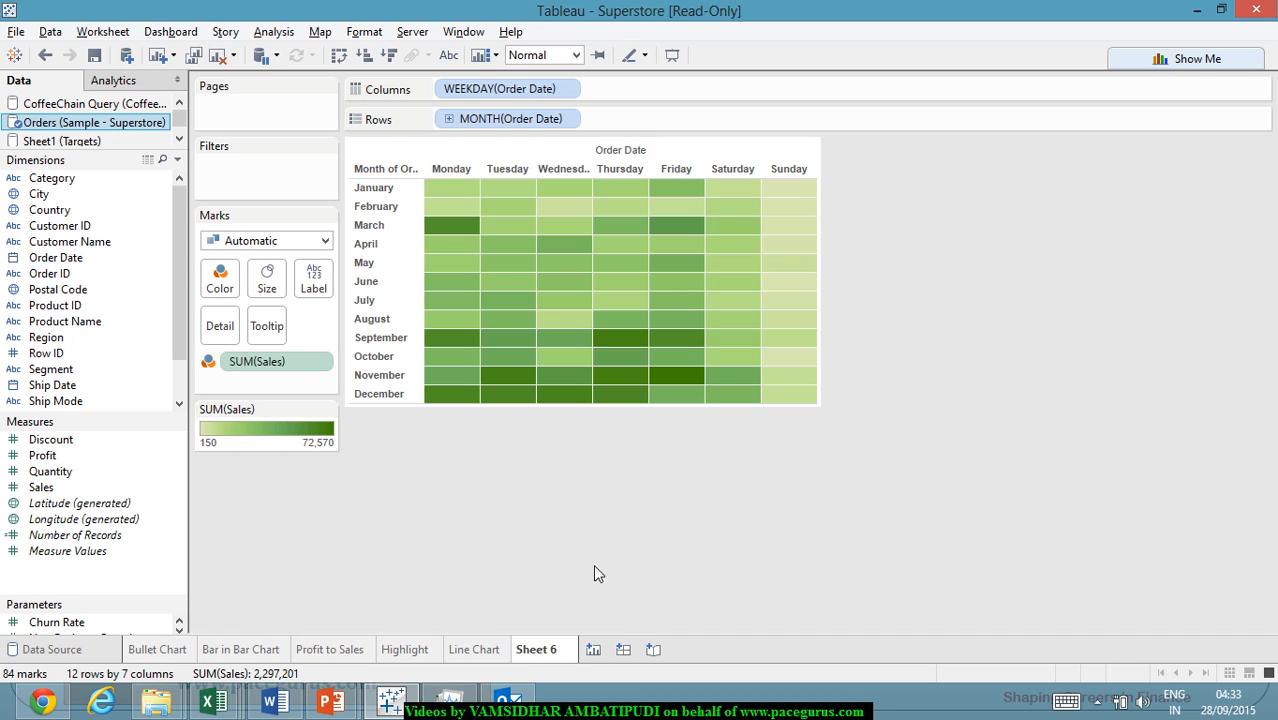
Rename the heat map worksheet as "Variation of Line chart".
{"action": "right_click", "coordinate": [552, 650]}
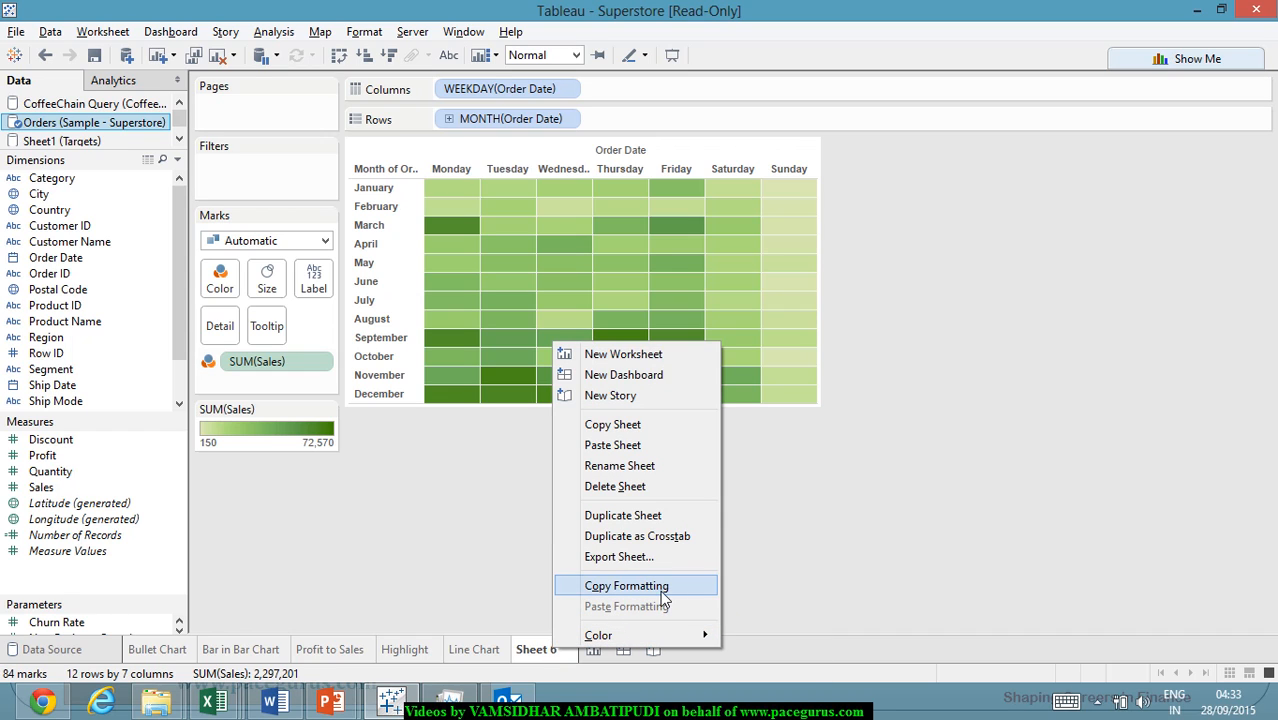
{"action": "left_click", "coordinate": [689, 467]}
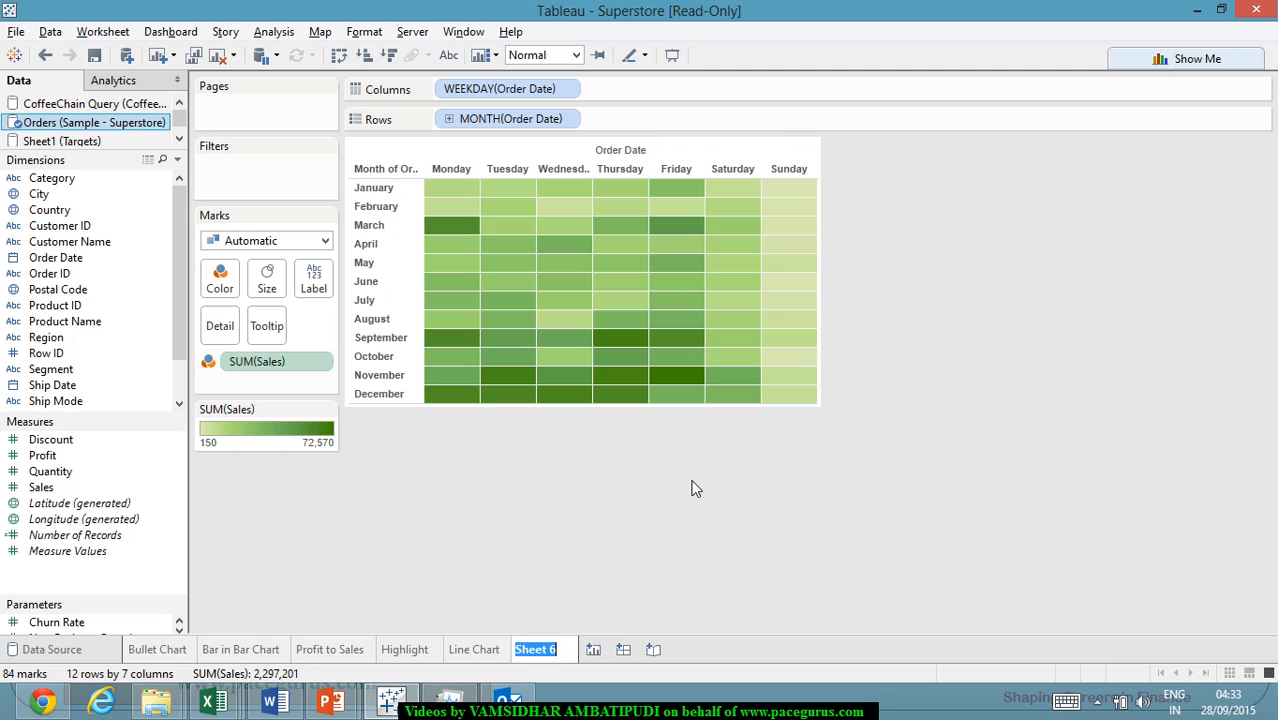
{"action": "type", "text": "Variat"}
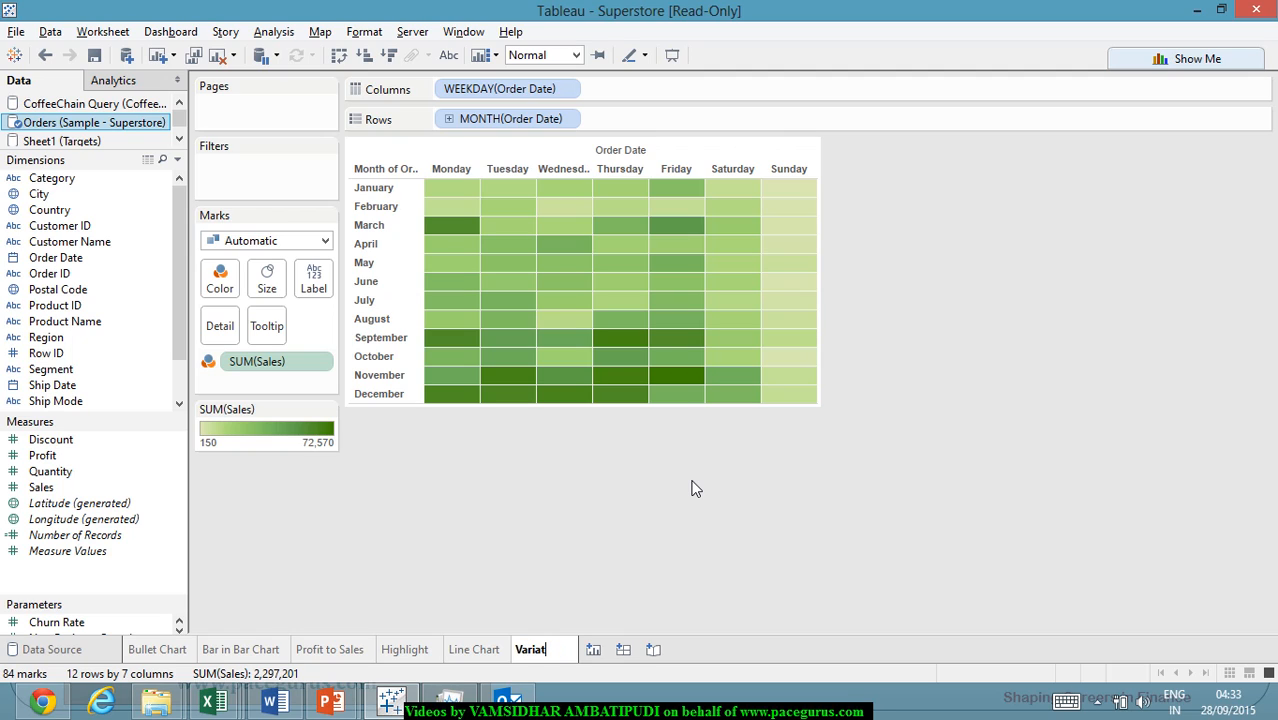
{"action": "type", "text": "ion of L"}
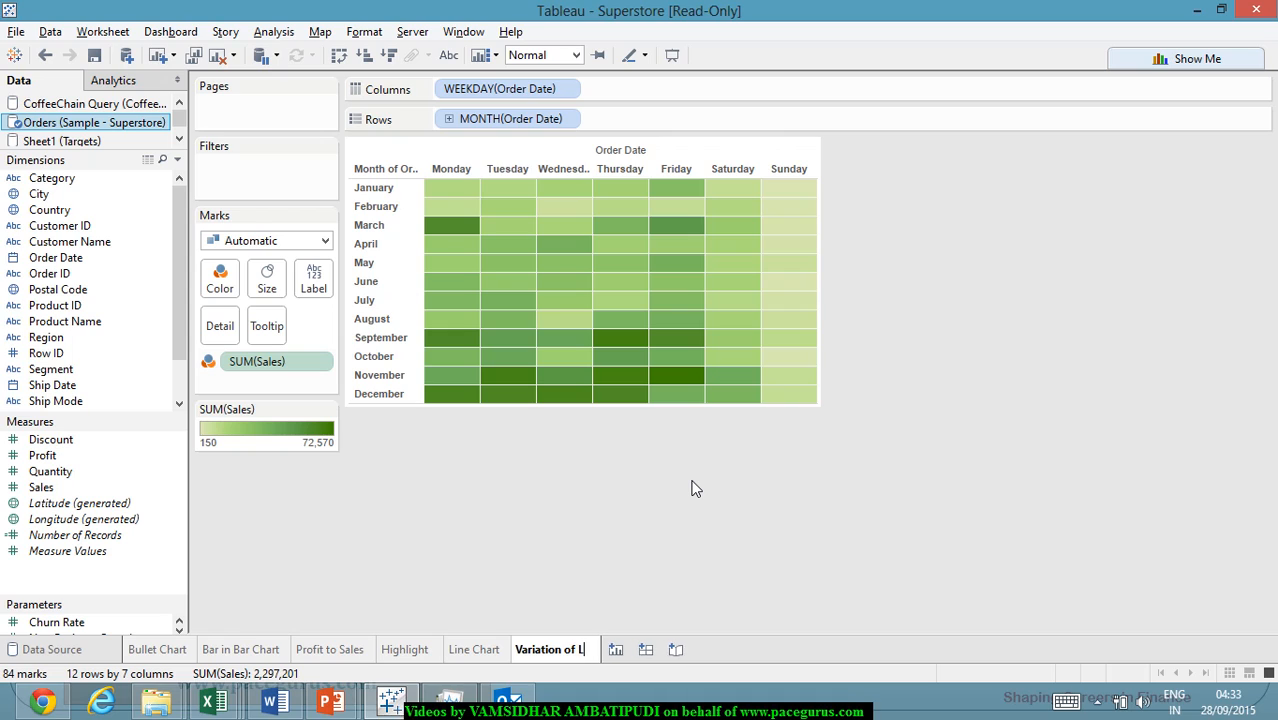
{"action": "type", "text": "ine chart"}
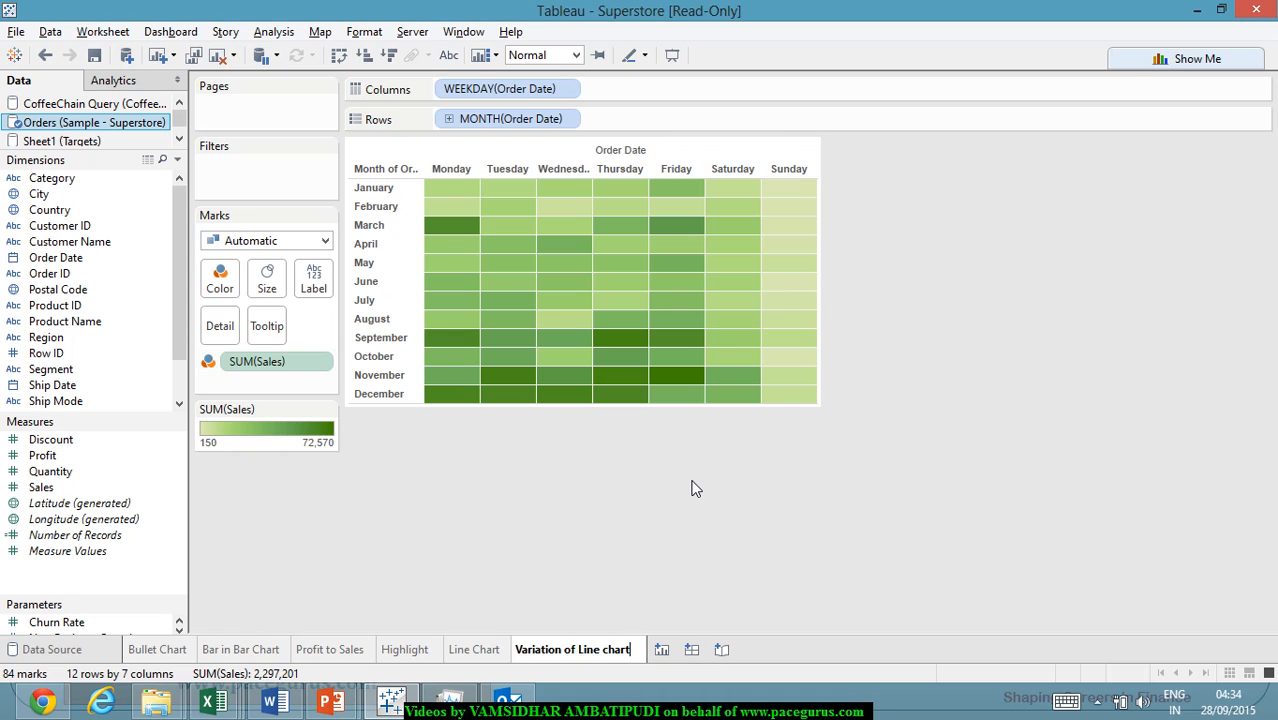
{"action": "key", "text": "Return"}
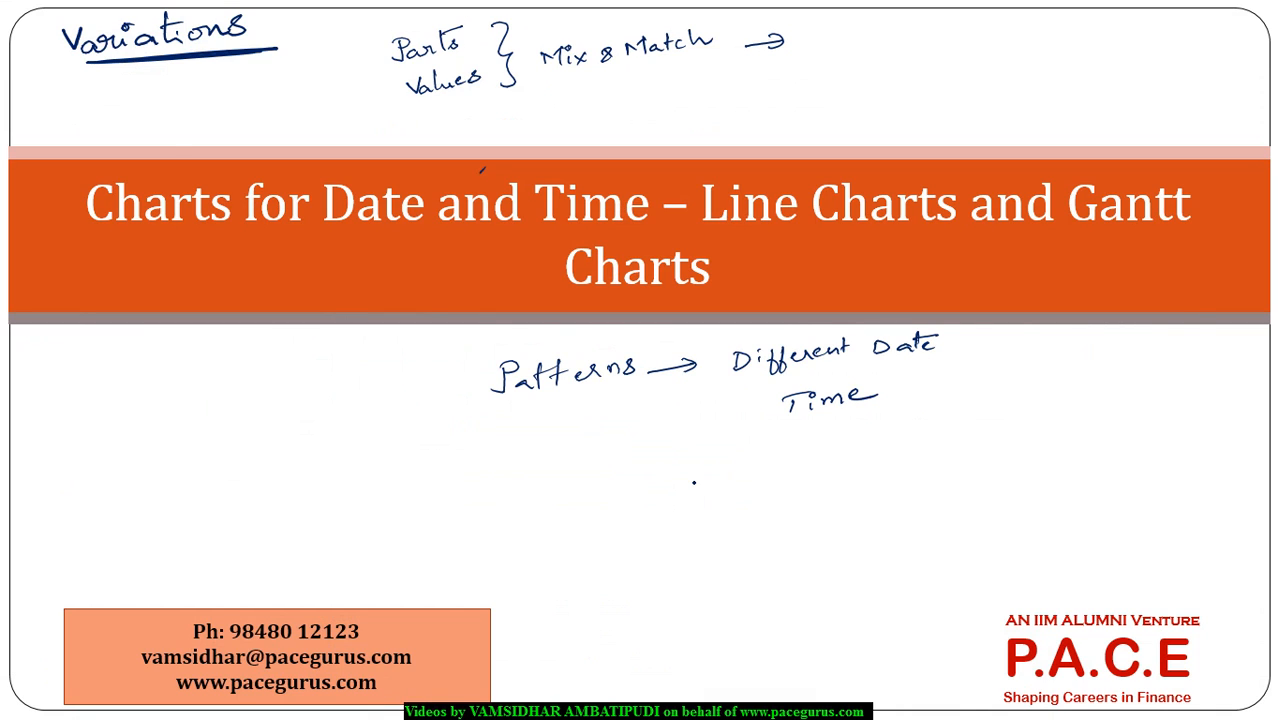
{"action": "key", "text": "e"}
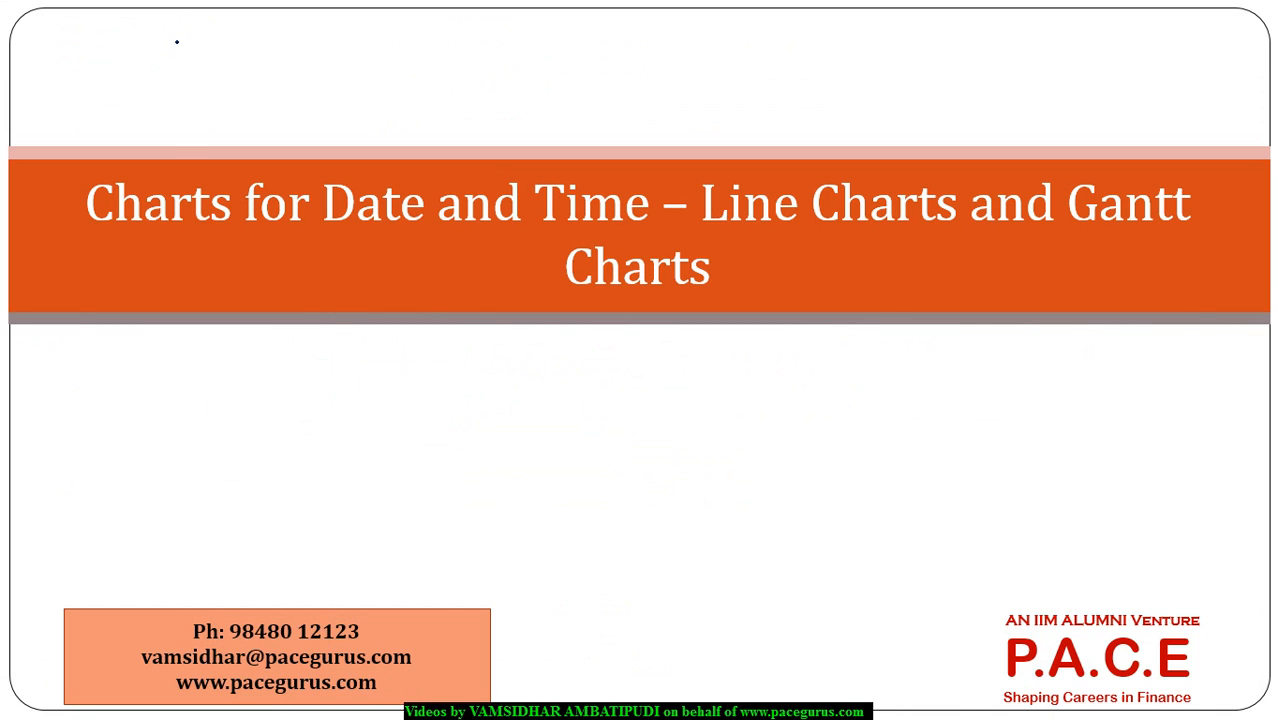
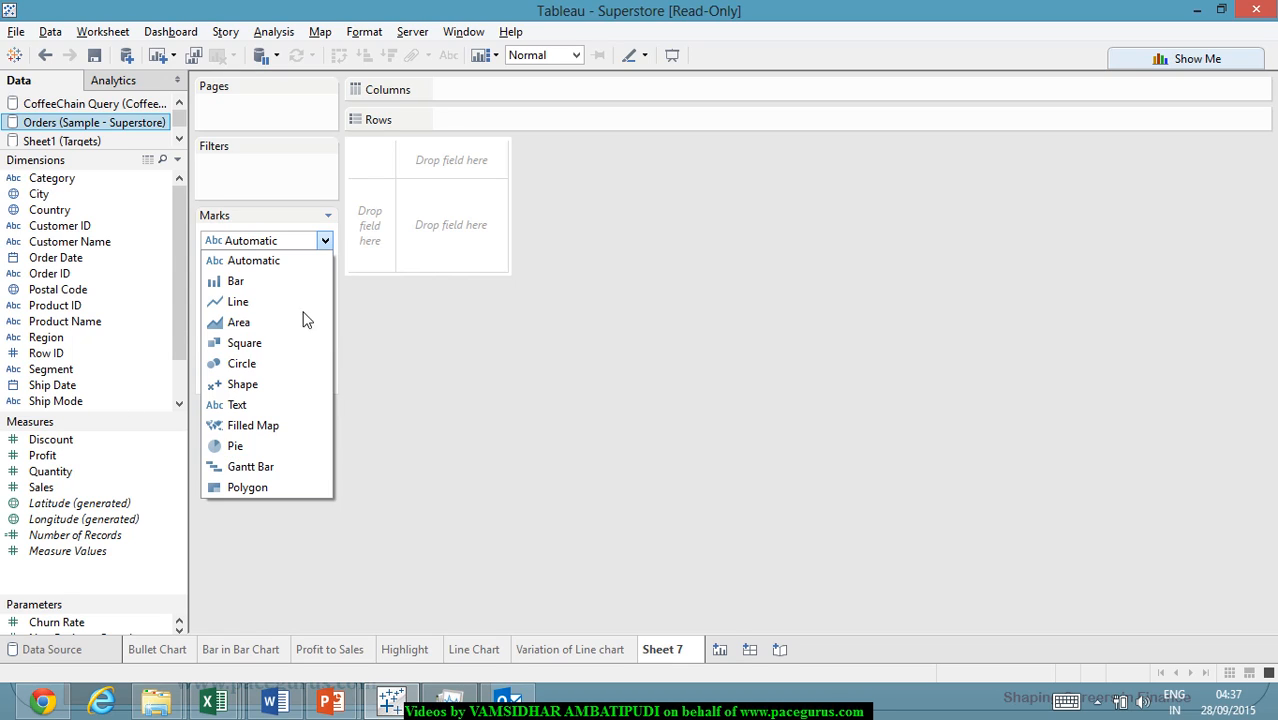
{"action": "left_click", "coordinate": [505, 306]}
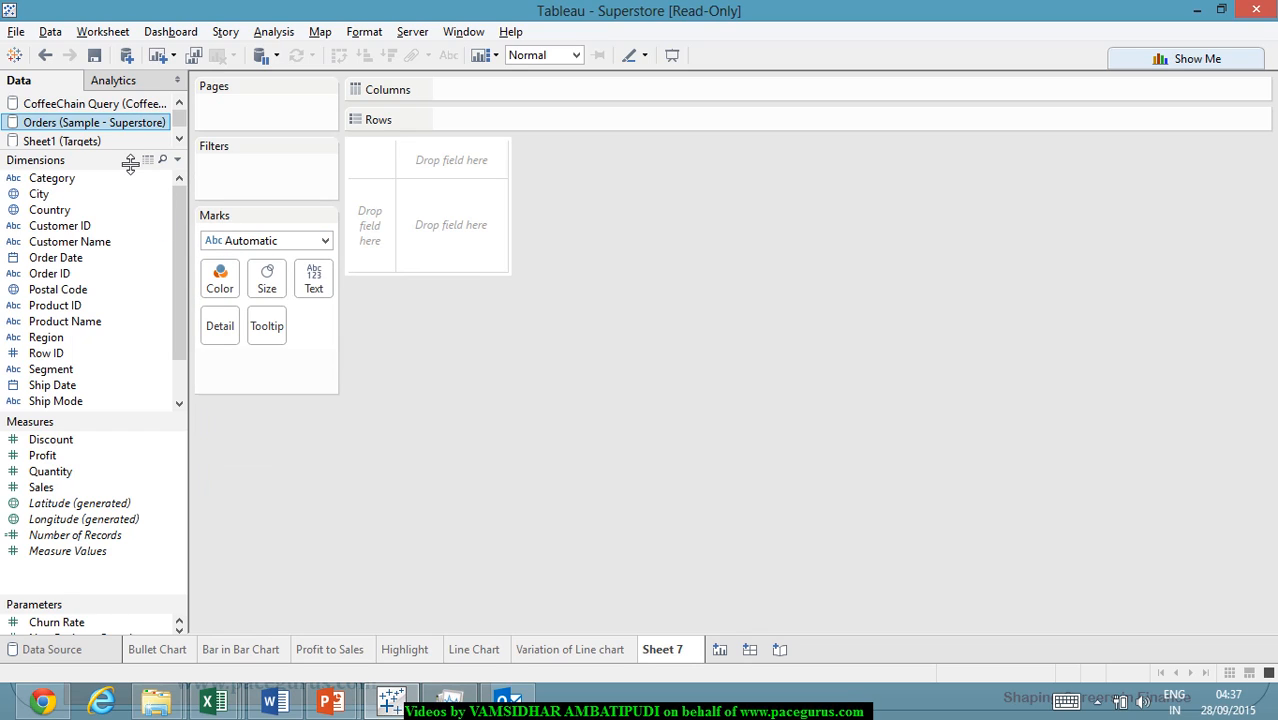
{"action": "double_click", "coordinate": [110, 122]}
{"action": "left_click", "coordinate": [265, 151]}
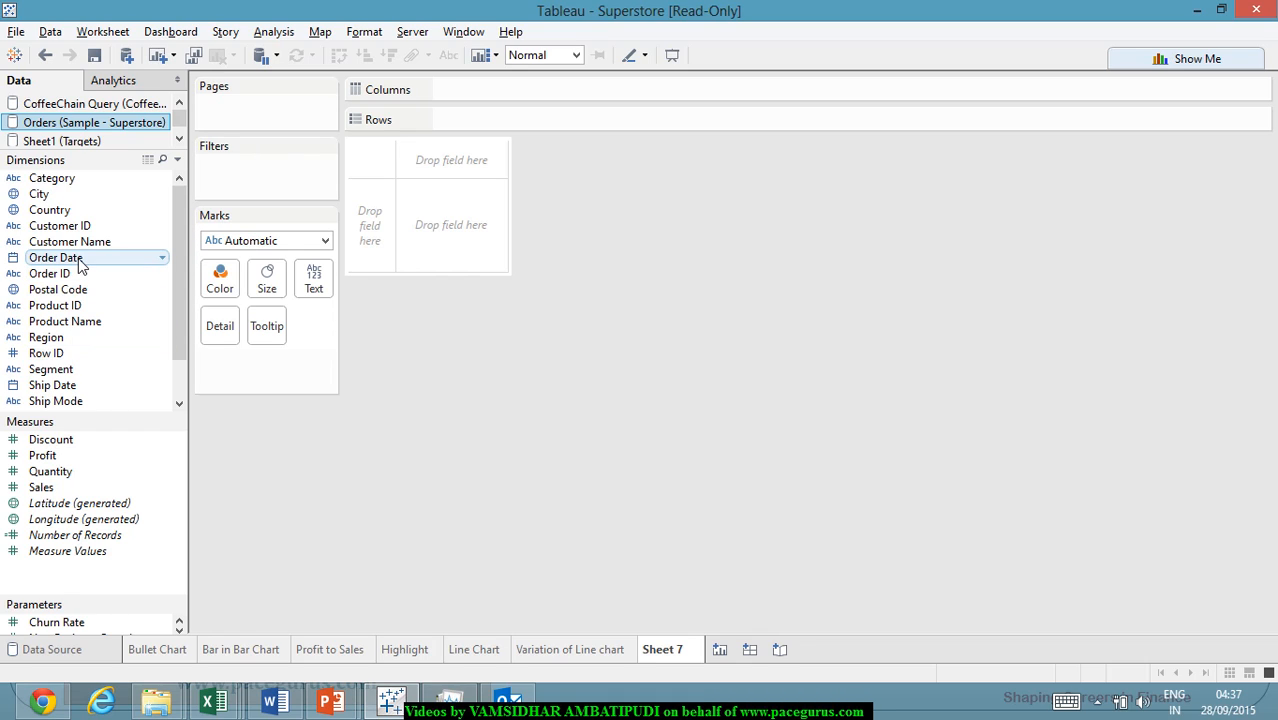
Place Order Date on Columns of the empty worksheet and convert it from year to exact date.
{"action": "left_click_drag", "start_coordinate": [82, 264], "coordinate": [535, 100]}
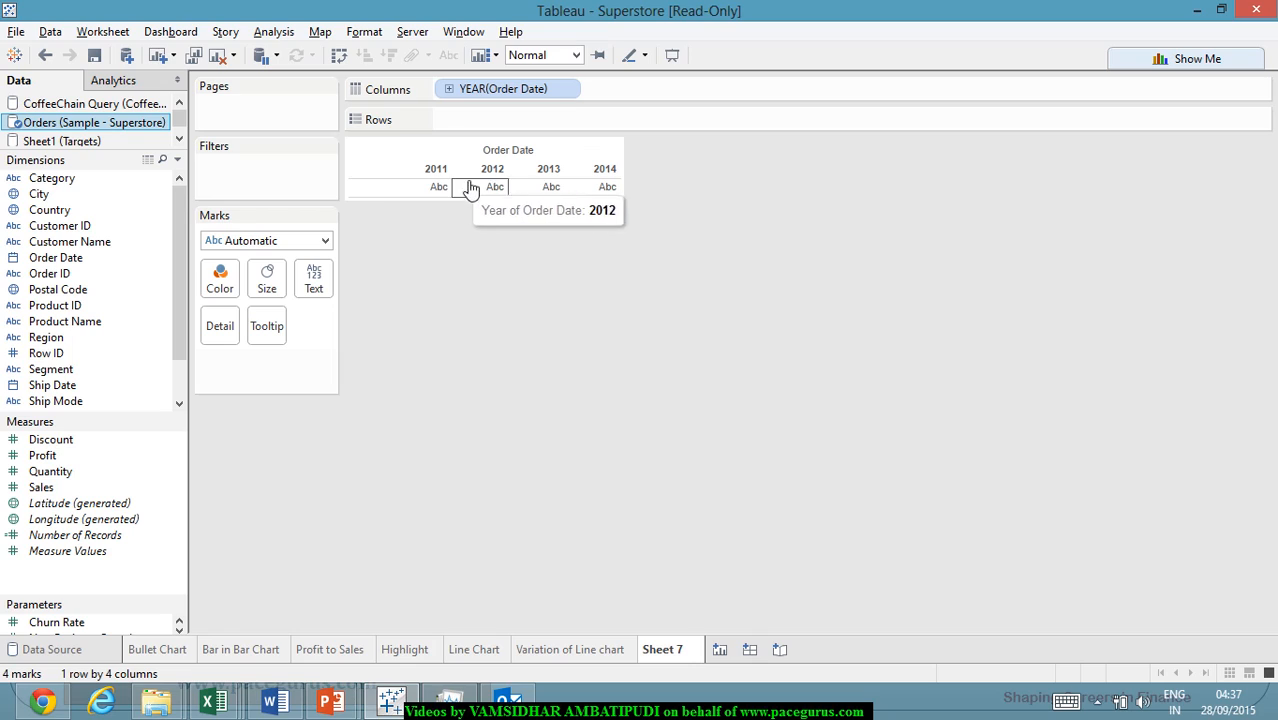
{"action": "mouse_move", "coordinate": [577, 190]}
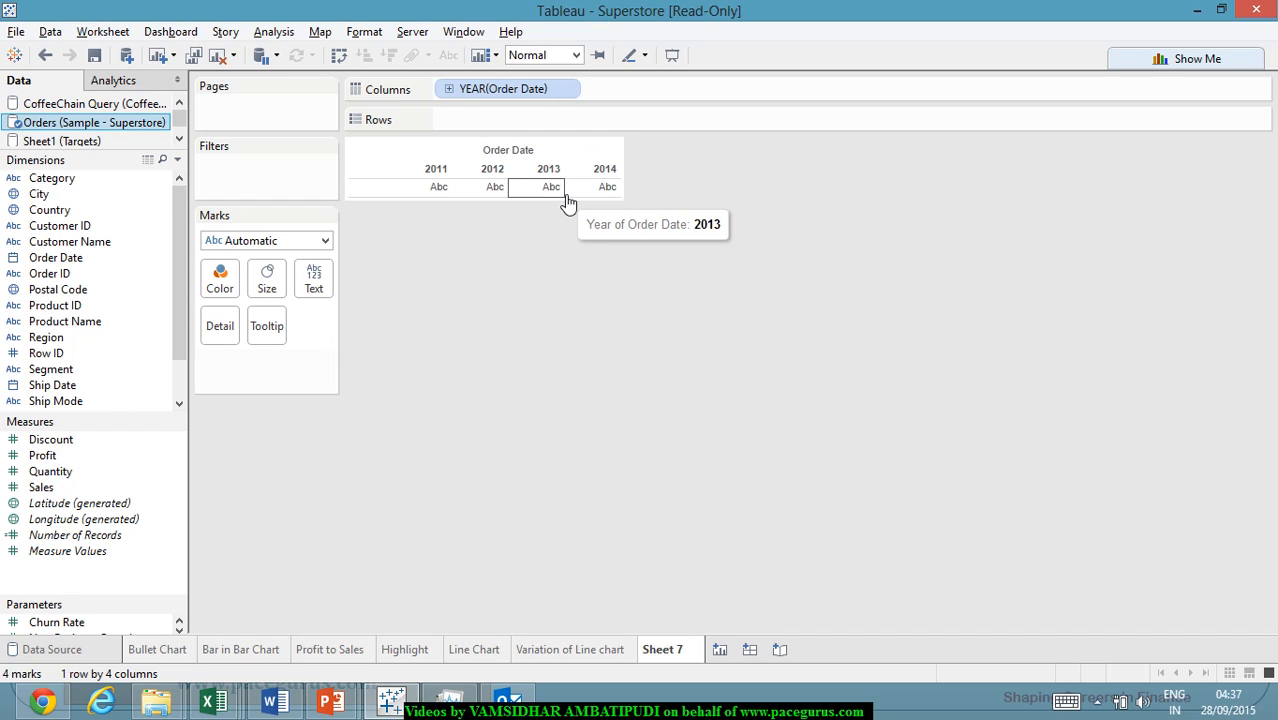
{"action": "right_click", "coordinate": [500, 97]}
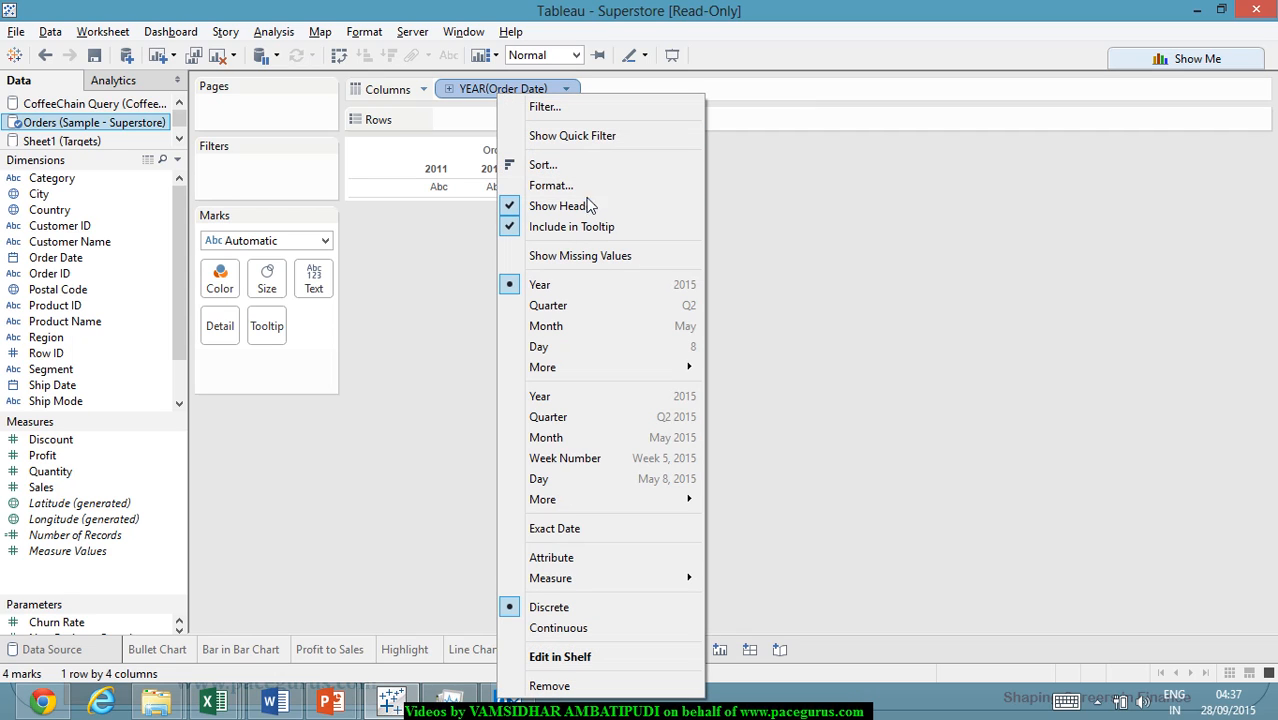
{"action": "left_click", "coordinate": [631, 539]}
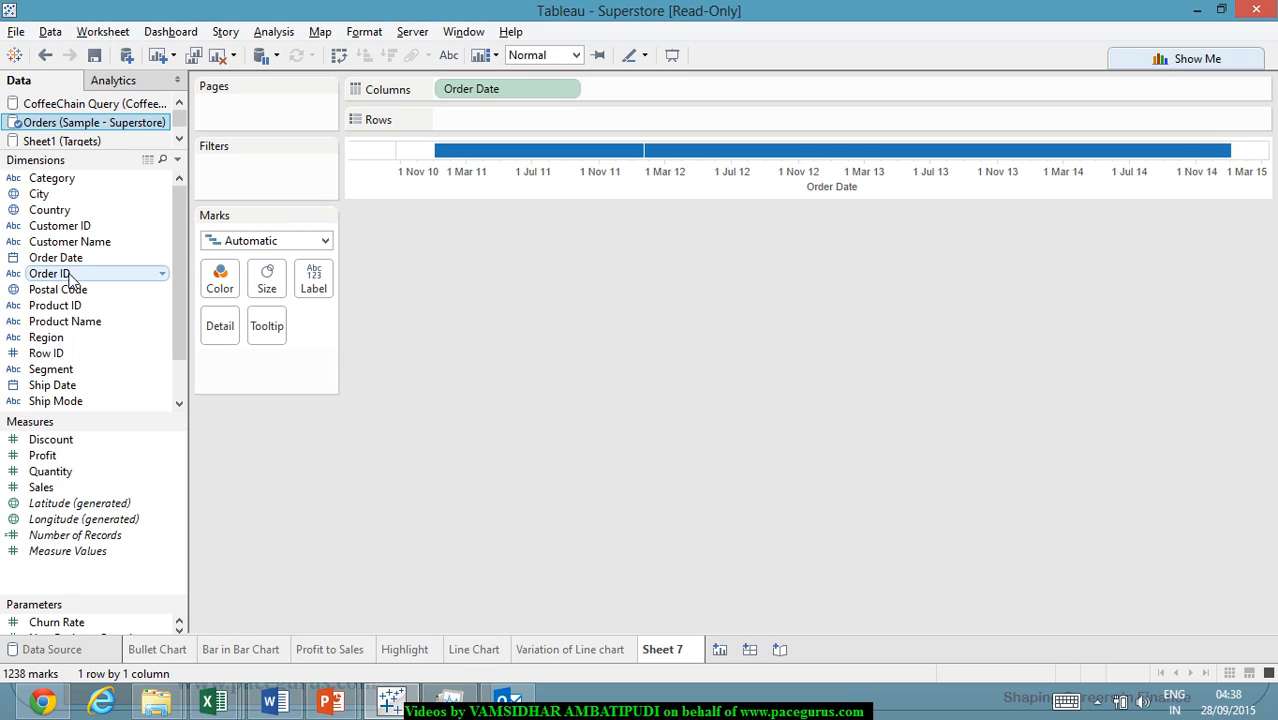
Add Order ID to Rows with all its members and look through the date marks of the individual orders.
{"action": "left_click_drag", "start_coordinate": [43, 287], "coordinate": [491, 148]}
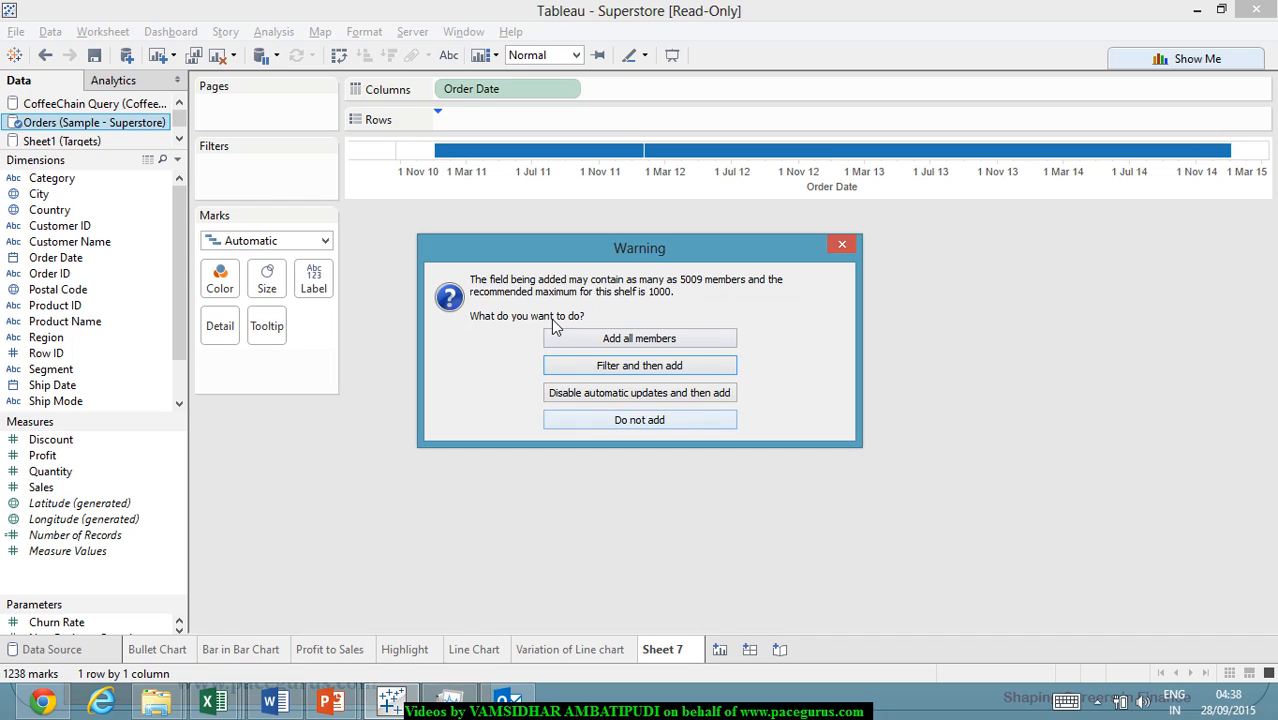
{"action": "left_click", "coordinate": [687, 340]}
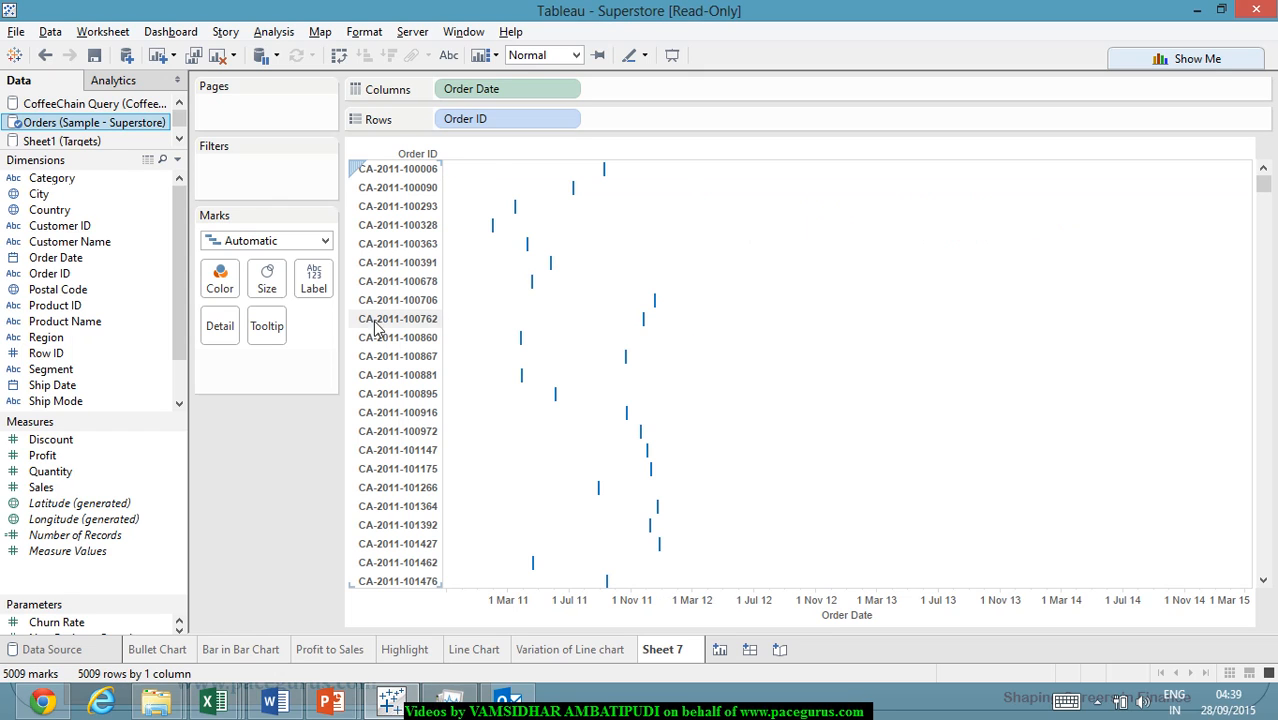
{"action": "scroll", "coordinate": [366, 366], "scroll_direction": "down", "scroll_amount": 2}
{"action": "scroll", "coordinate": [366, 366], "scroll_direction": "down", "scroll_amount": 20}
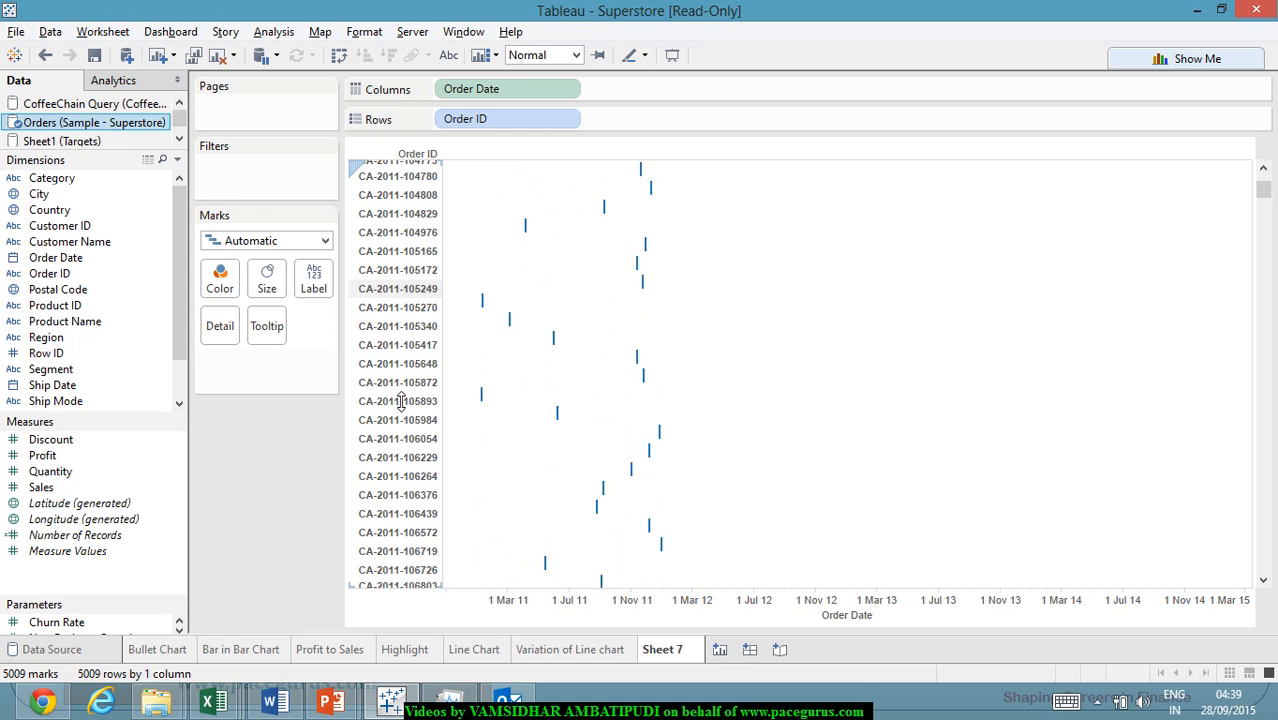
{"action": "scroll", "coordinate": [400, 402], "scroll_direction": "up", "scroll_amount": 15}
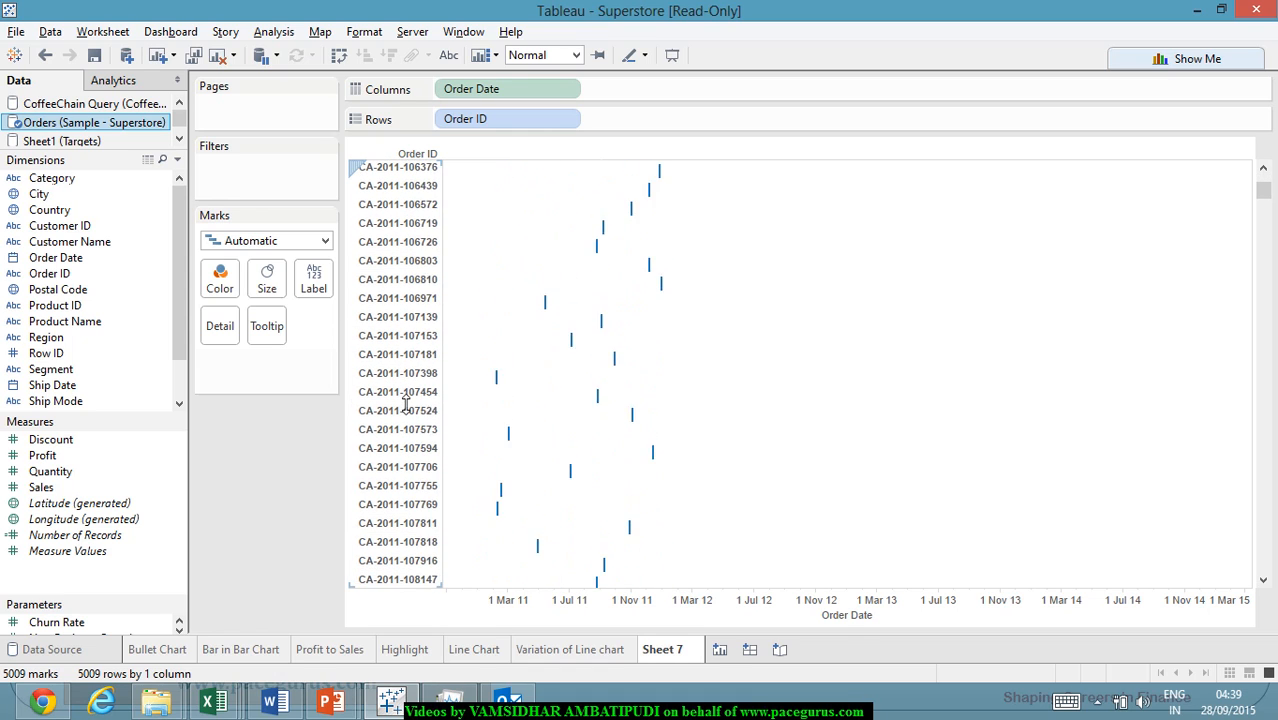
{"action": "scroll", "coordinate": [405, 402], "scroll_direction": "up", "scroll_amount": 15}
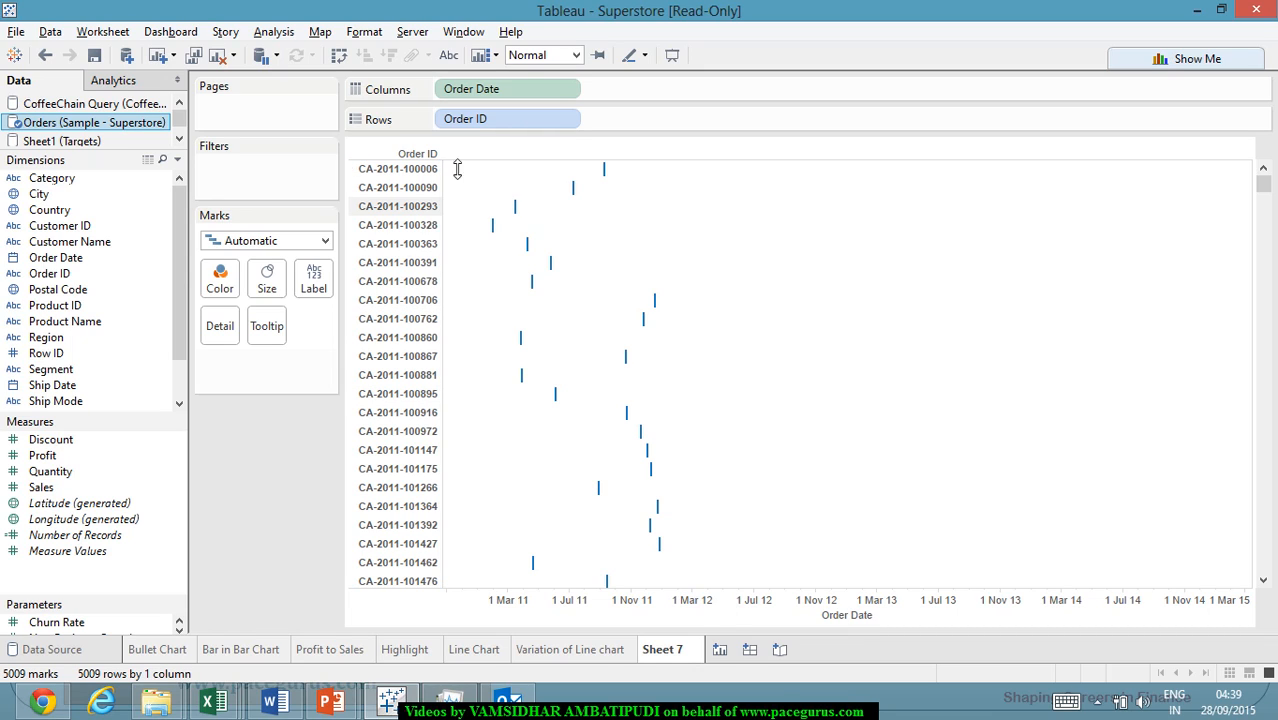
Add Order ID to Rows again with filtering first, and review the list, custom value and wildcard filter options.
{"action": "mouse_move", "coordinate": [499, 119]}
{"action": "left_mouse_down"}
{"action": "mouse_move", "coordinate": [362, 156]}
{"action": "mouse_move", "coordinate": [114, 266]}
{"action": "mouse_move", "coordinate": [497, 138]}
{"action": "mouse_move", "coordinate": [501, 125]}
{"action": "left_mouse_up"}
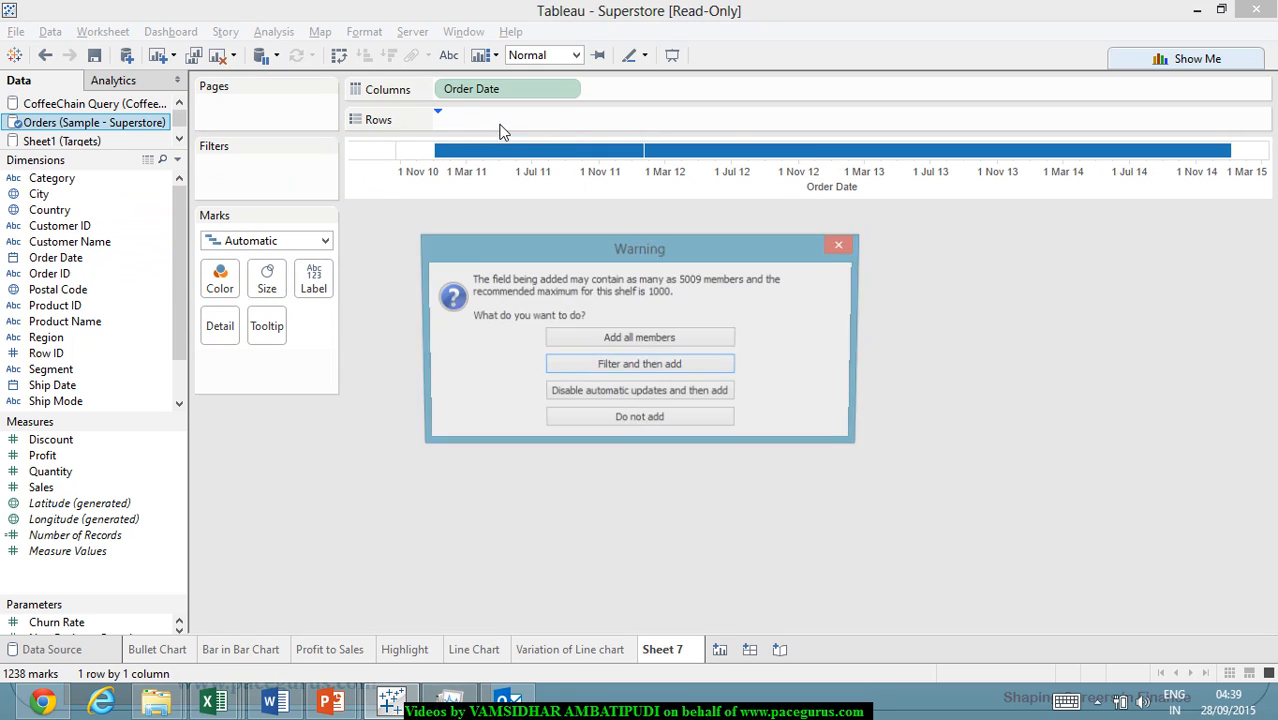
{"action": "left_click", "coordinate": [640, 365]}
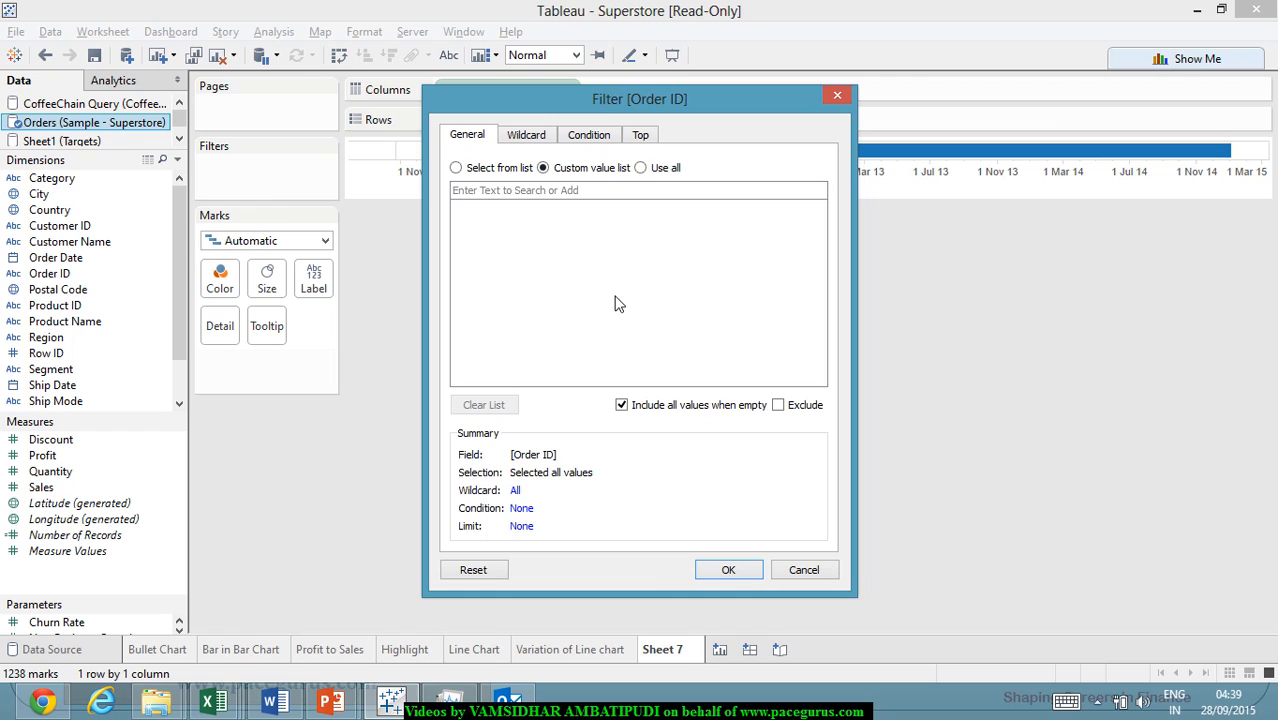
{"action": "left_click", "coordinate": [510, 168]}
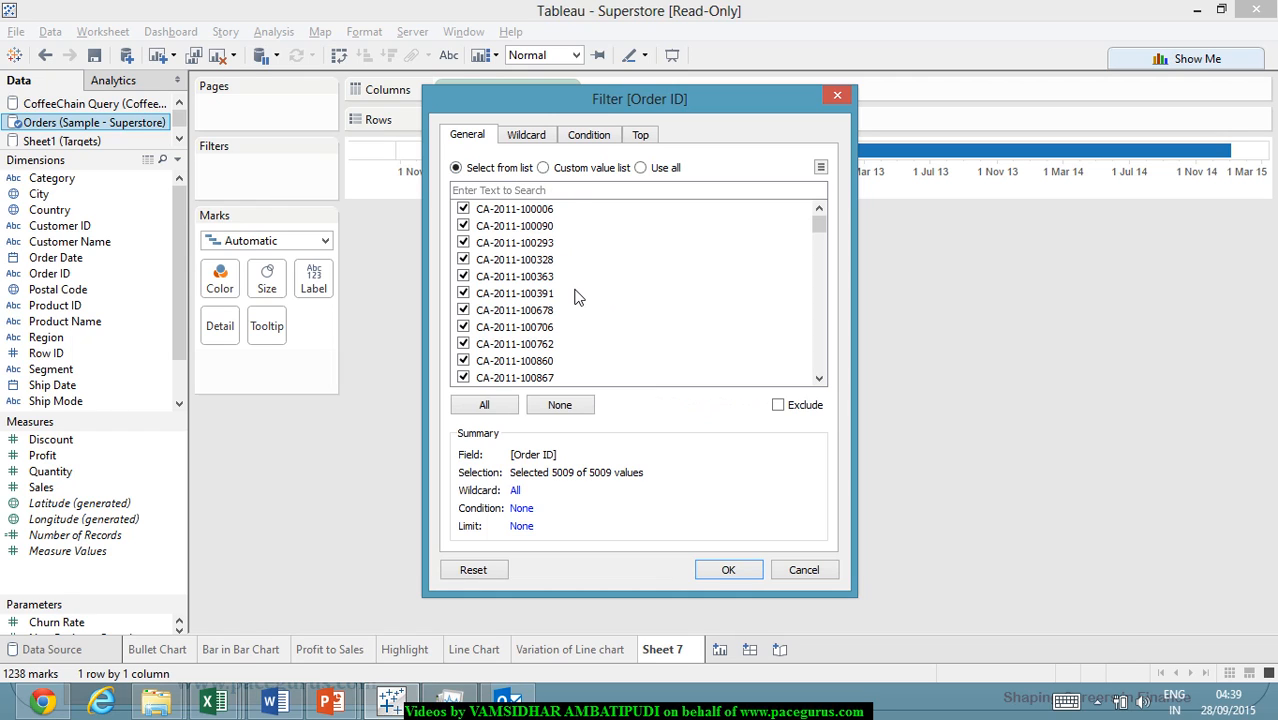
{"action": "scroll", "coordinate": [580, 310], "scroll_direction": "down", "scroll_amount": 15}
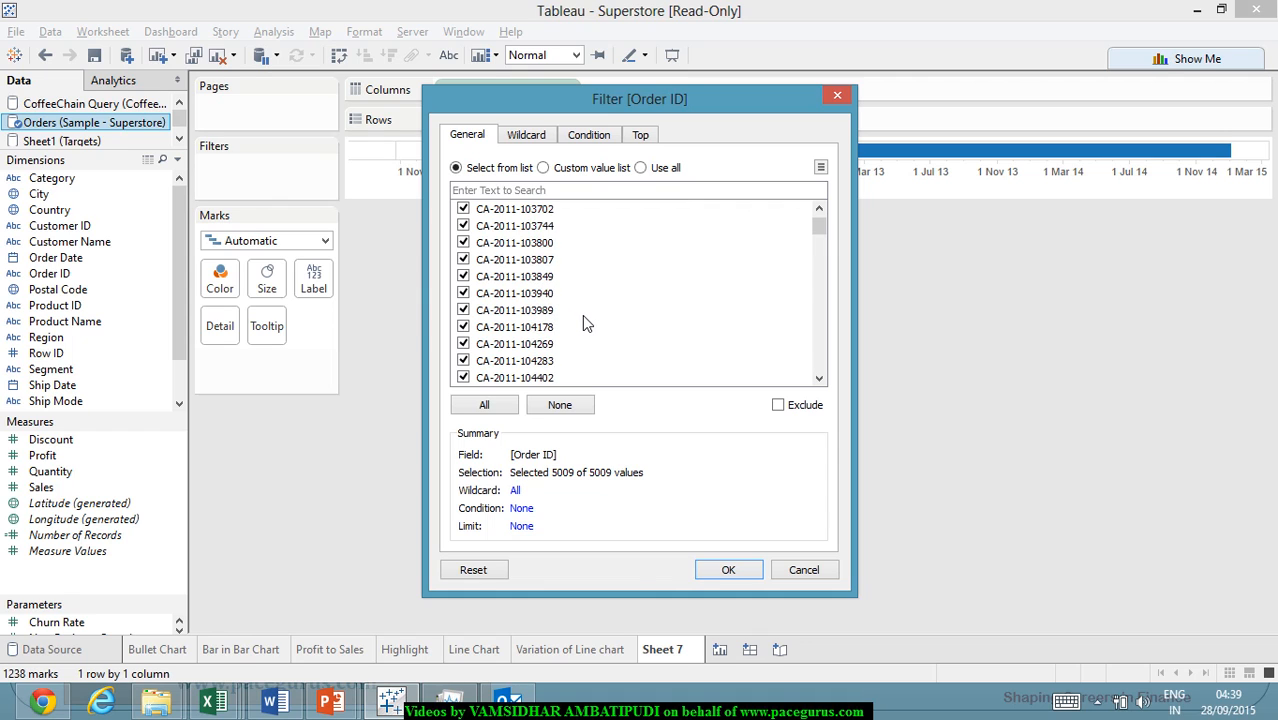
{"action": "scroll", "coordinate": [583, 315], "scroll_direction": "down", "scroll_amount": 9}
{"action": "scroll", "coordinate": [590, 313], "scroll_direction": "up", "scroll_amount": 14}
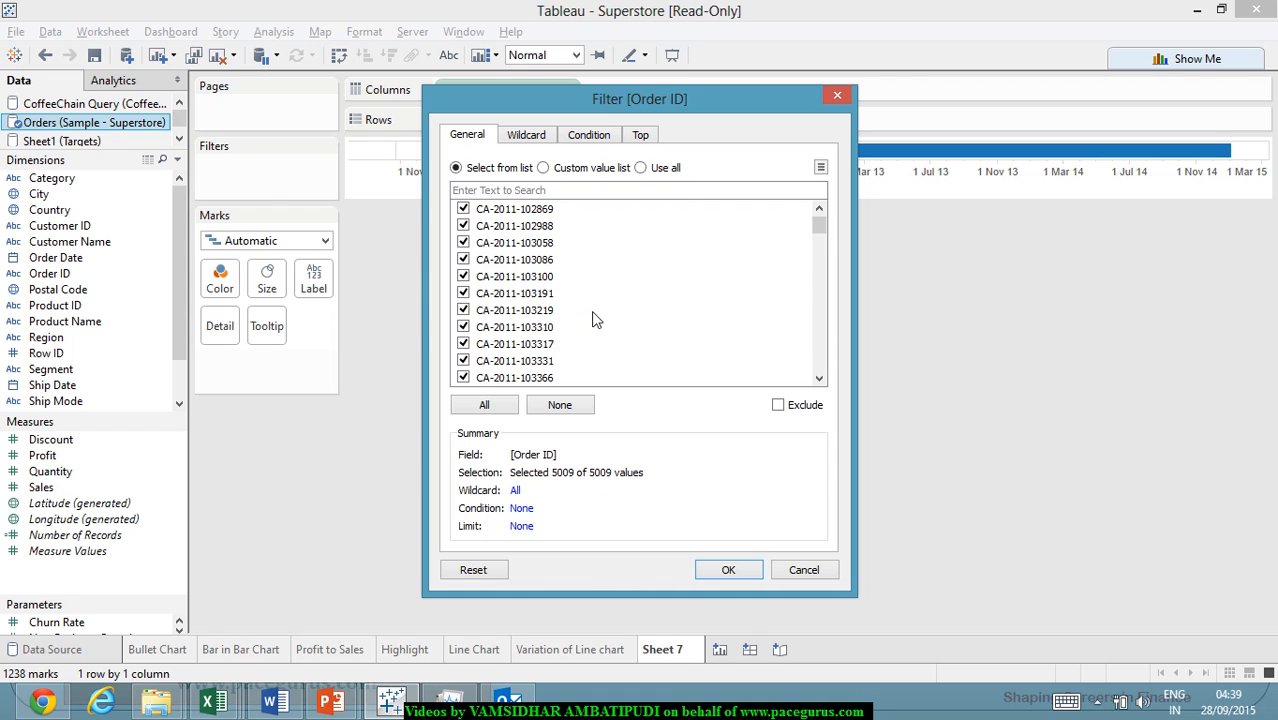
{"action": "scroll", "coordinate": [590, 320], "scroll_direction": "up", "scroll_amount": 10}
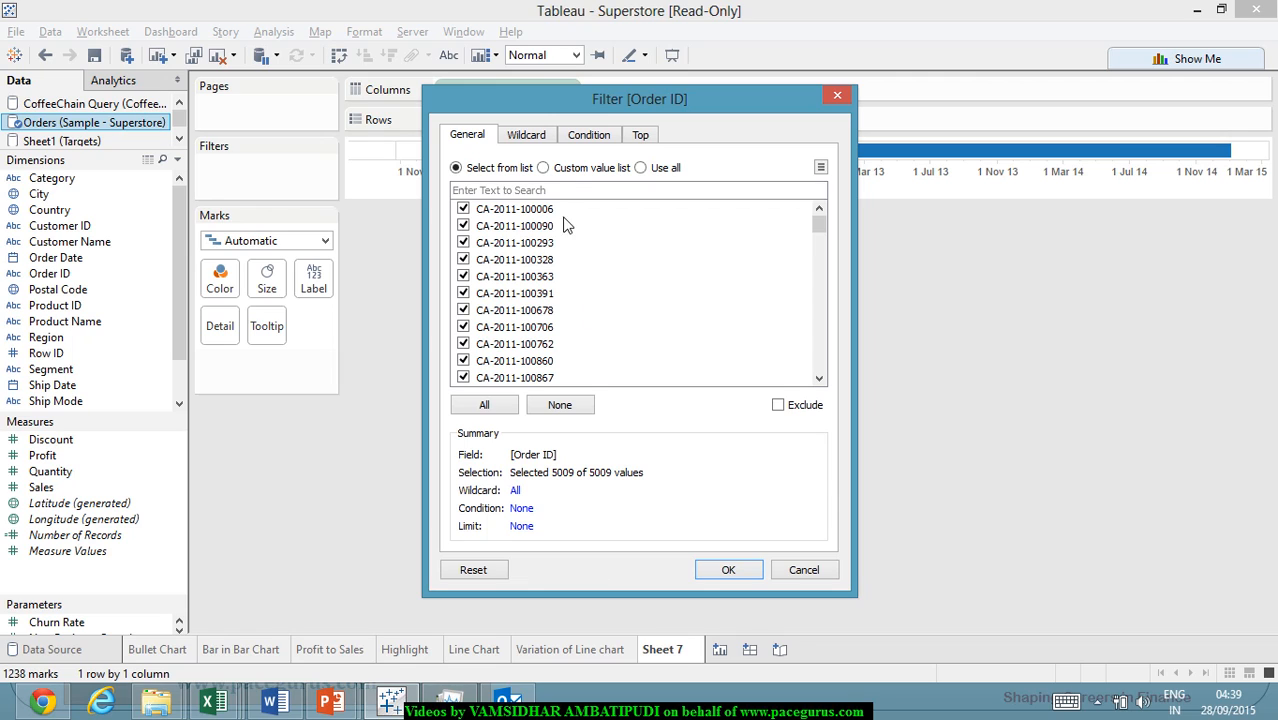
{"action": "left_click", "coordinate": [568, 169]}
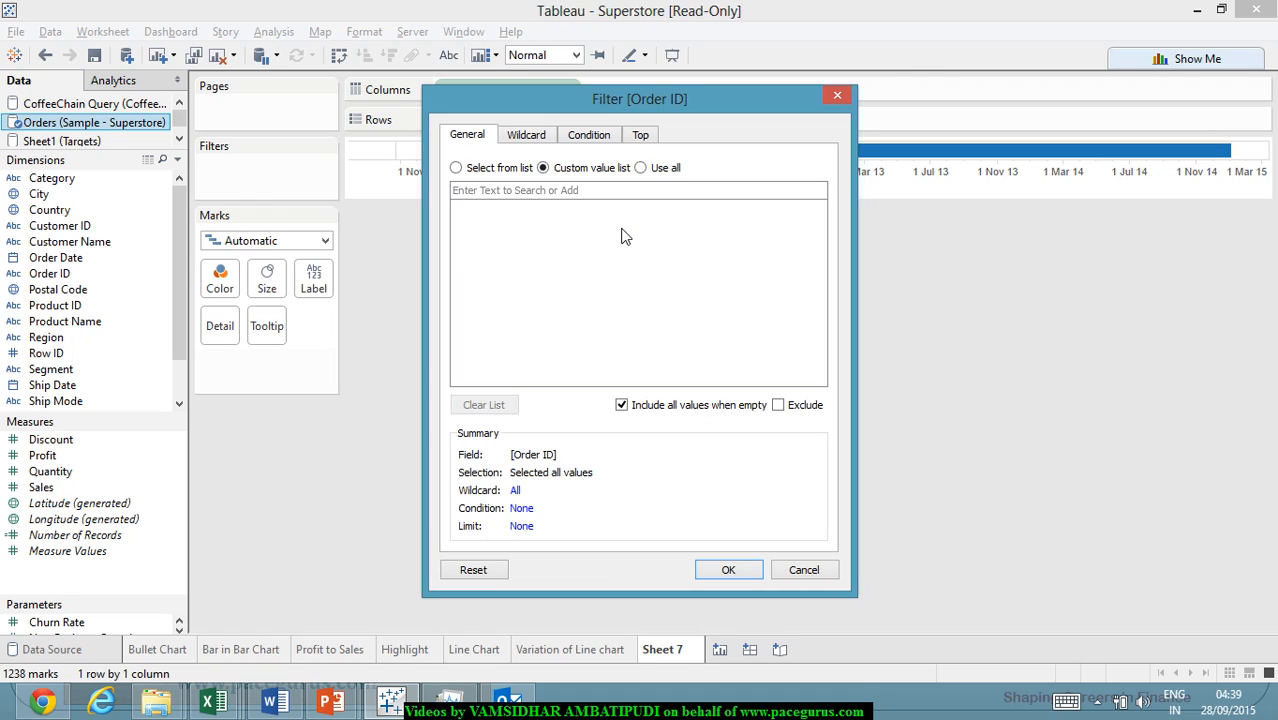
{"action": "left_click", "coordinate": [545, 139]}
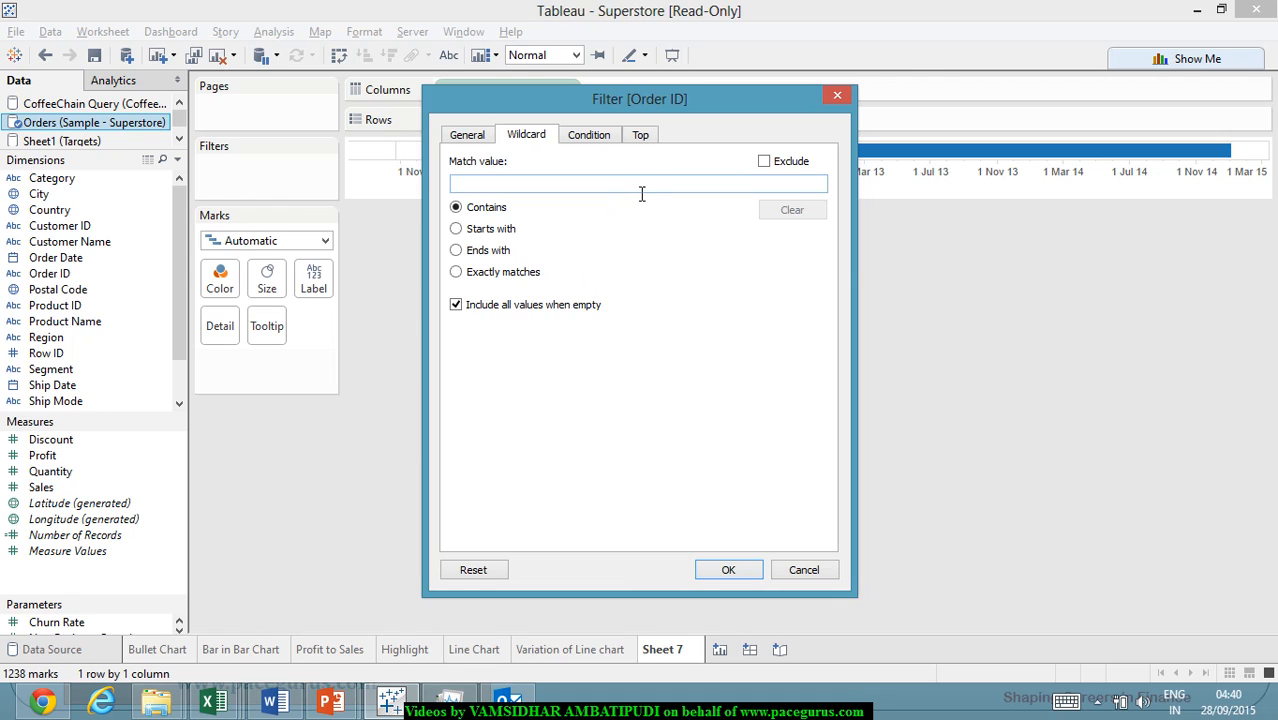
Try a by-field condition for Order ID using the count of Order Date, and dismiss the filter without applying it.
{"action": "left_click", "coordinate": [590, 135]}
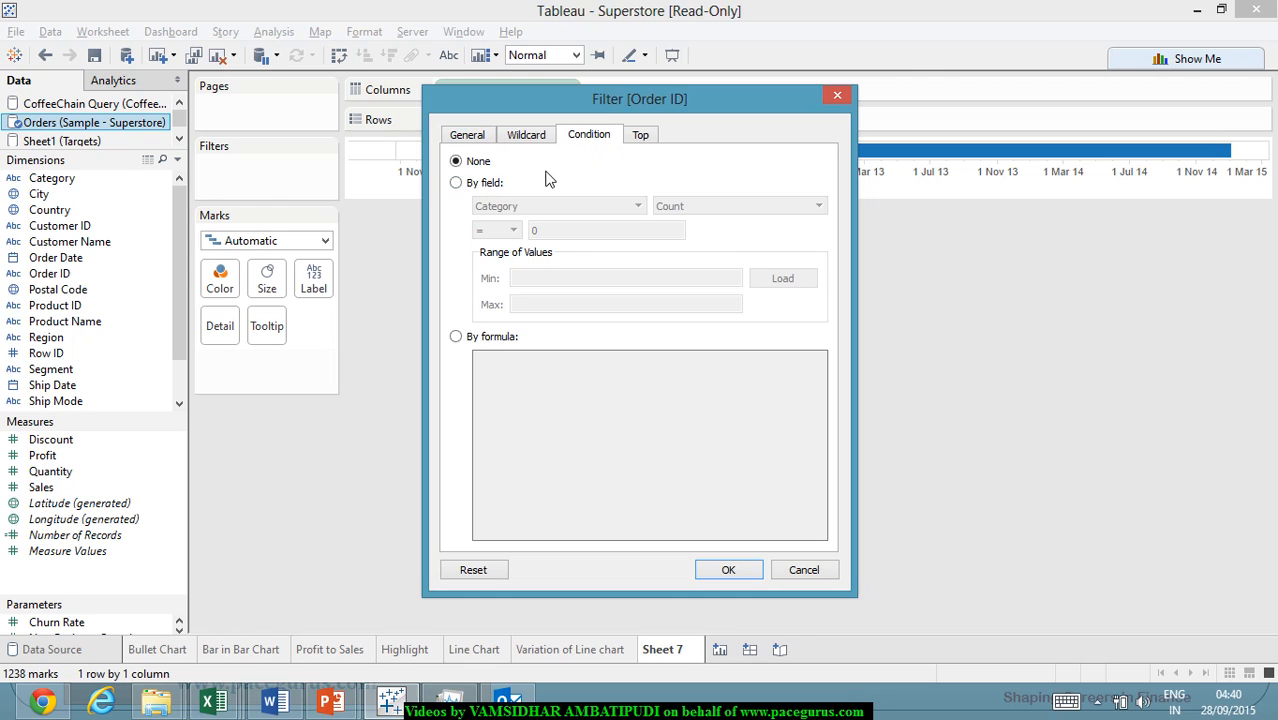
{"action": "left_click", "coordinate": [456, 183]}
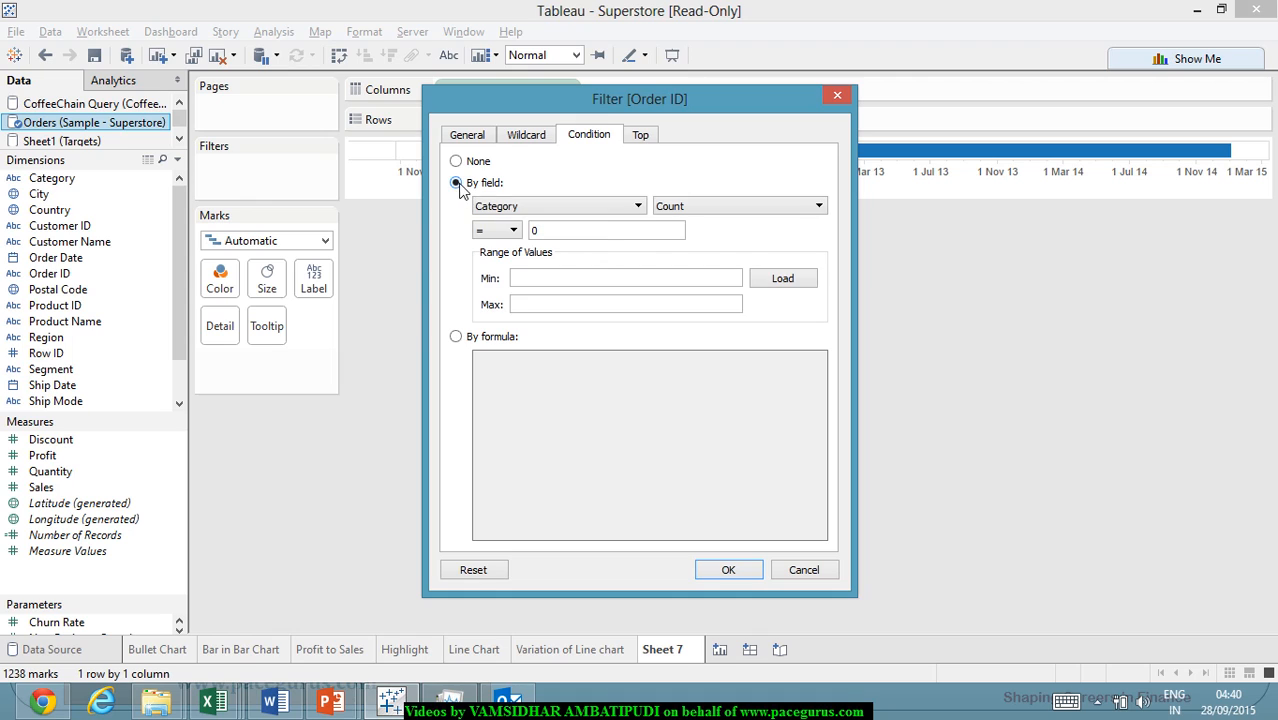
{"action": "left_click", "coordinate": [641, 207]}
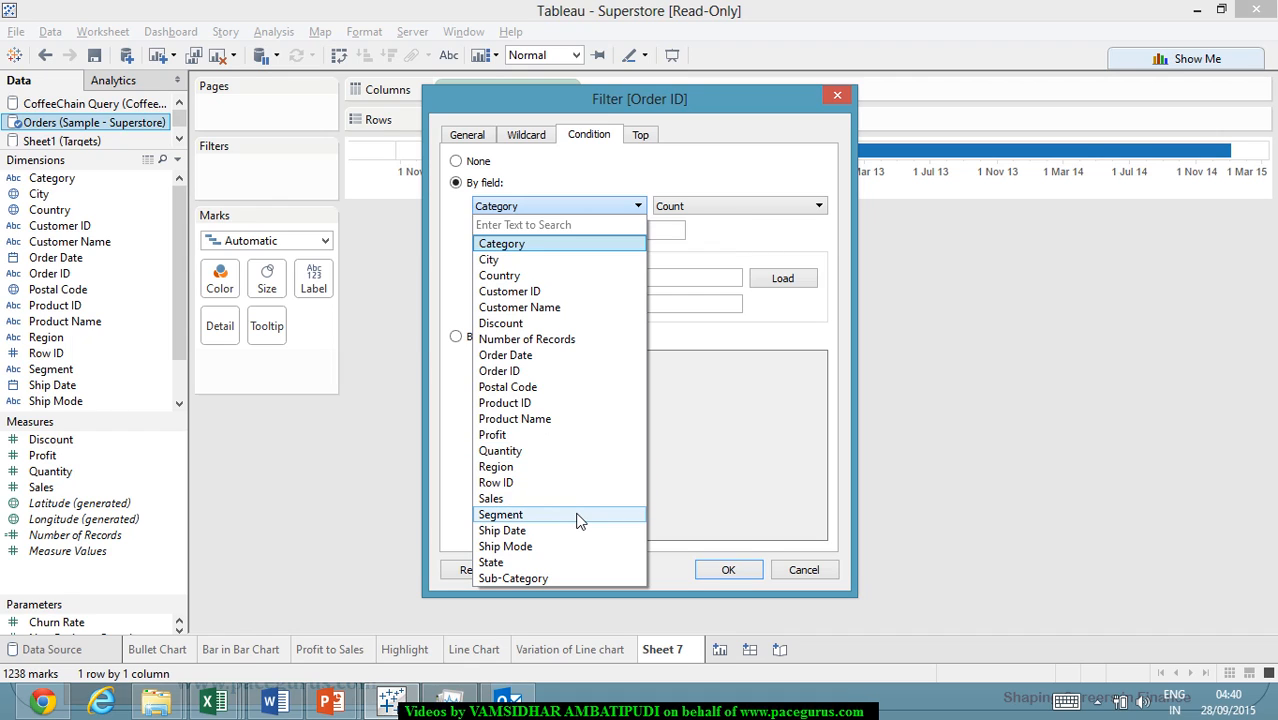
{"action": "left_click", "coordinate": [589, 355]}
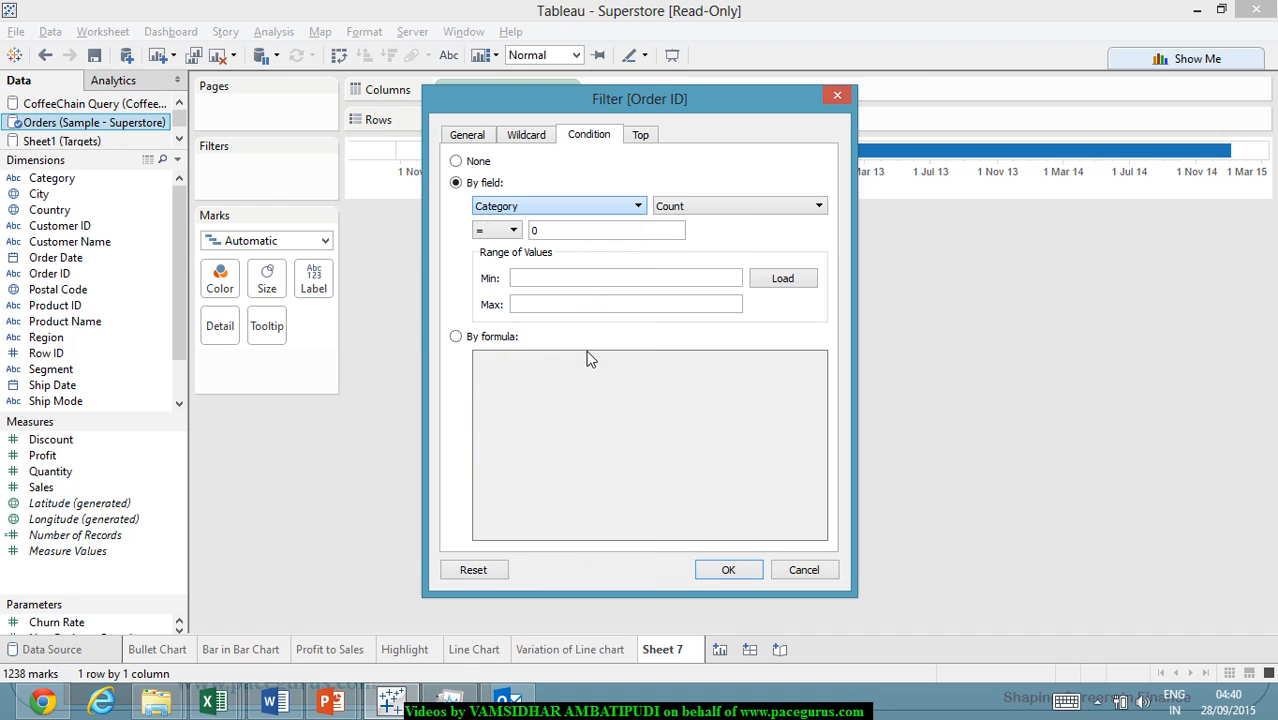
{"action": "left_click", "coordinate": [699, 207]}
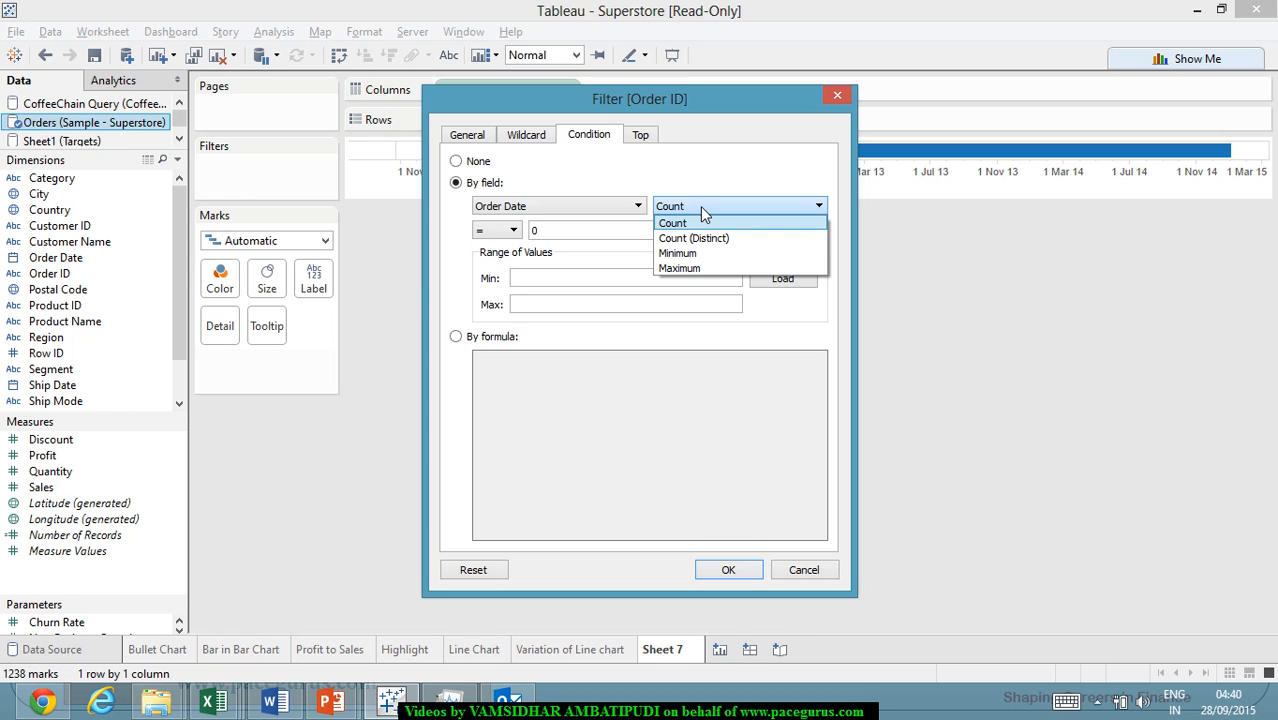
{"action": "left_click", "coordinate": [701, 210]}
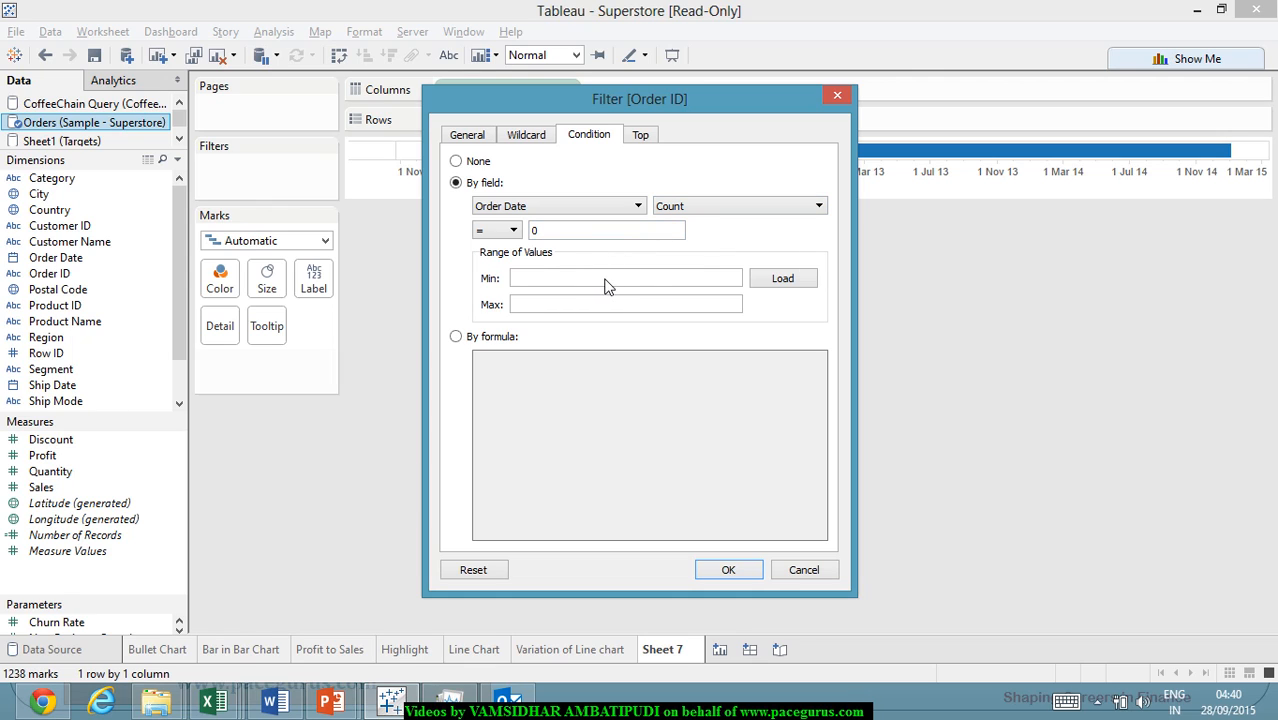
{"action": "left_click", "coordinate": [833, 100]}
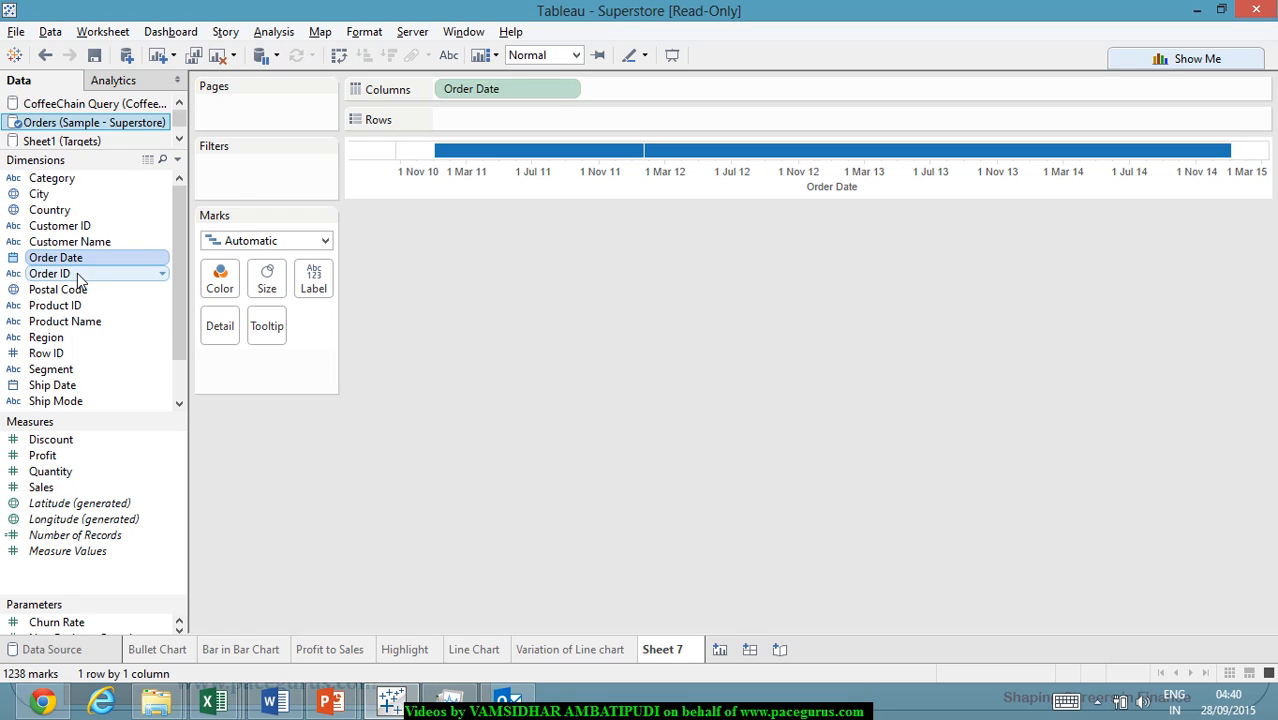
Add Order ID to Rows with all its members and filter Order Date by month and year to November 2014.
{"action": "left_click_drag", "start_coordinate": [80, 277], "coordinate": [520, 123]}
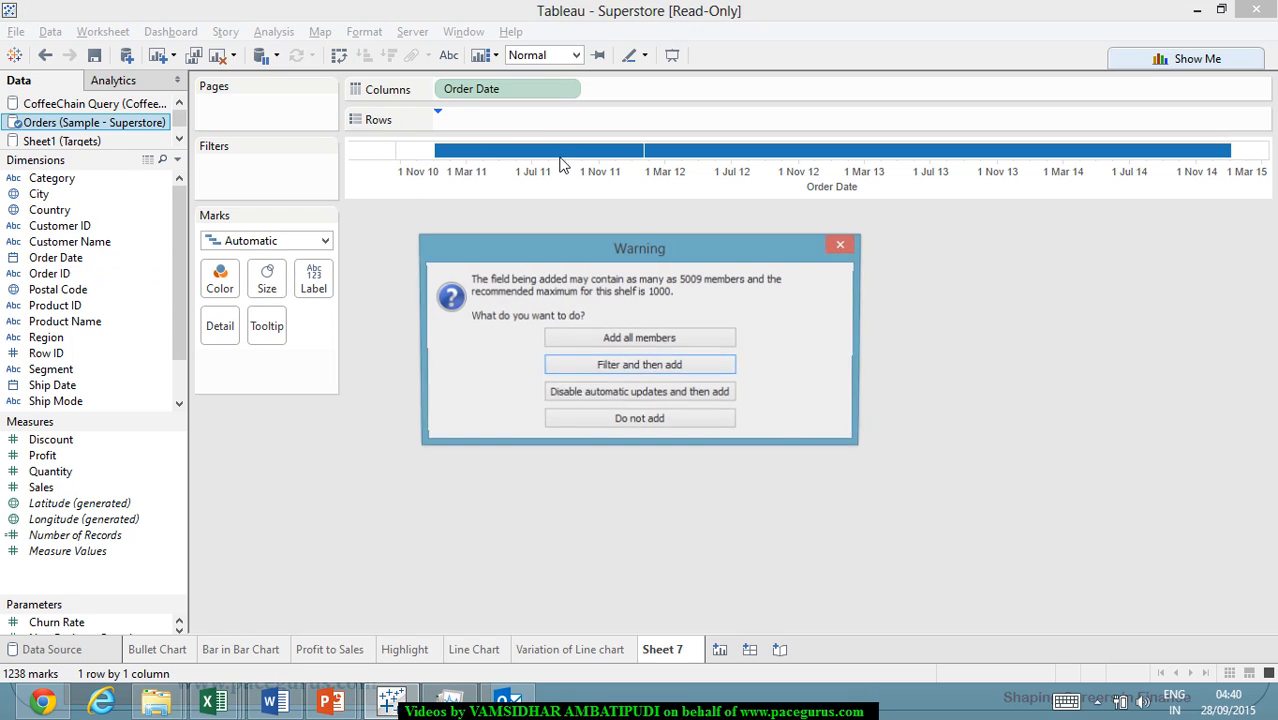
{"action": "left_click", "coordinate": [618, 342]}
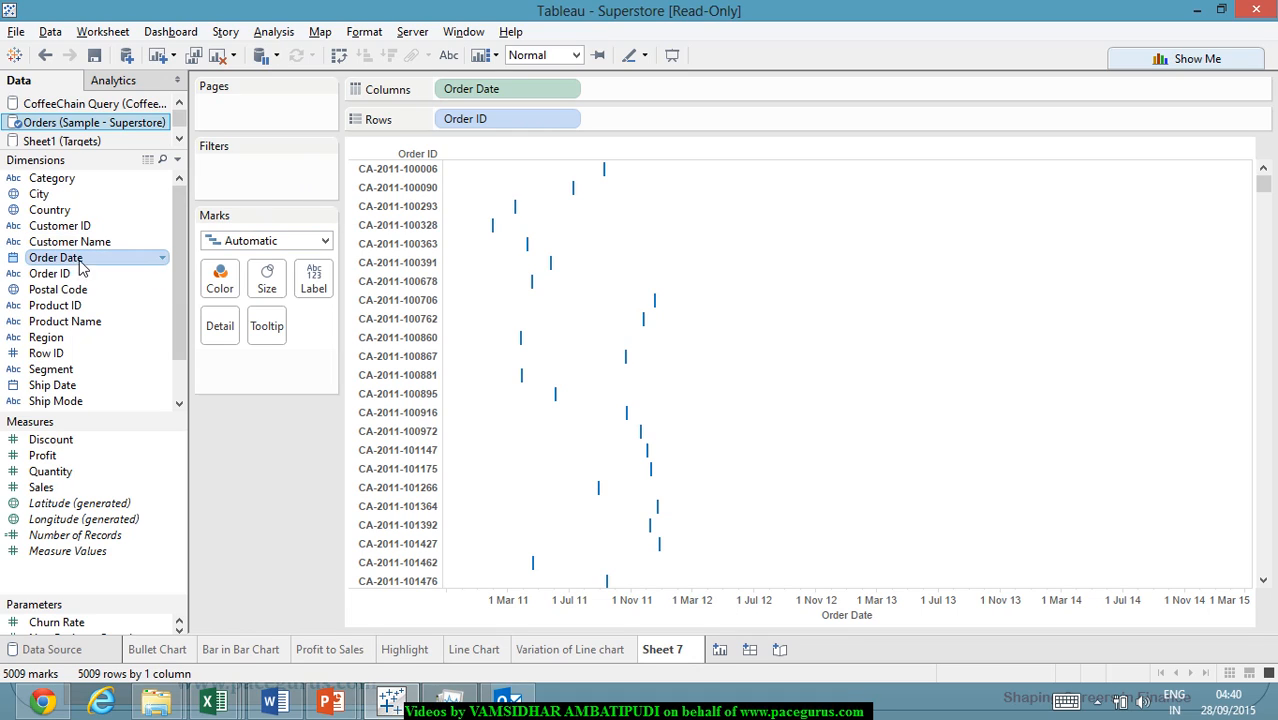
{"action": "left_click_drag", "start_coordinate": [80, 260], "coordinate": [262, 190]}
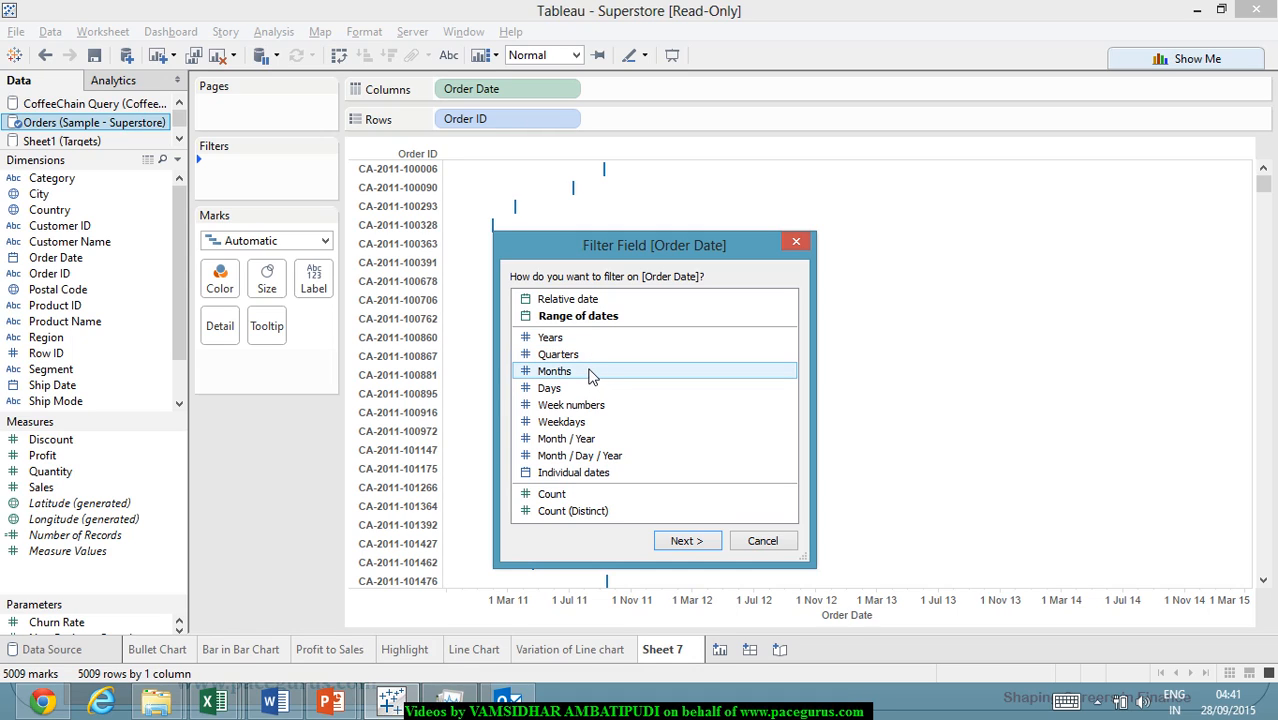
{"action": "double_click", "coordinate": [616, 444]}
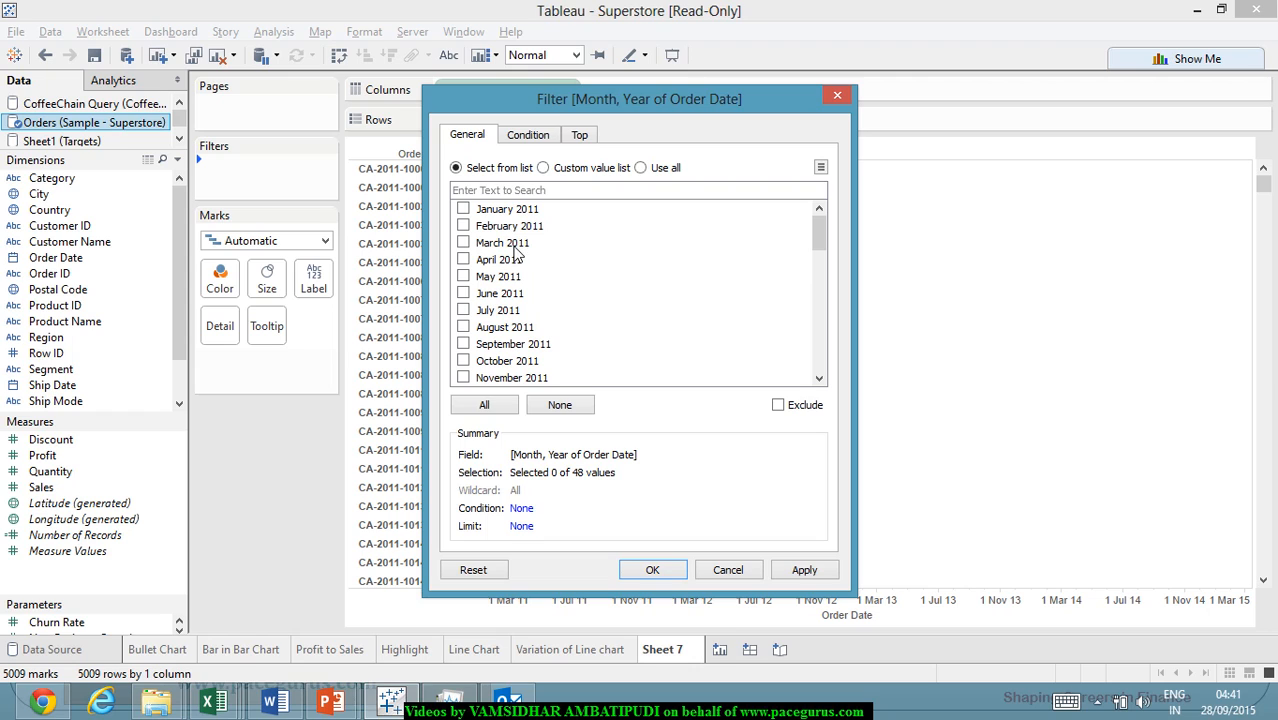
{"action": "scroll", "coordinate": [549, 298], "scroll_direction": "down", "scroll_amount": 9}
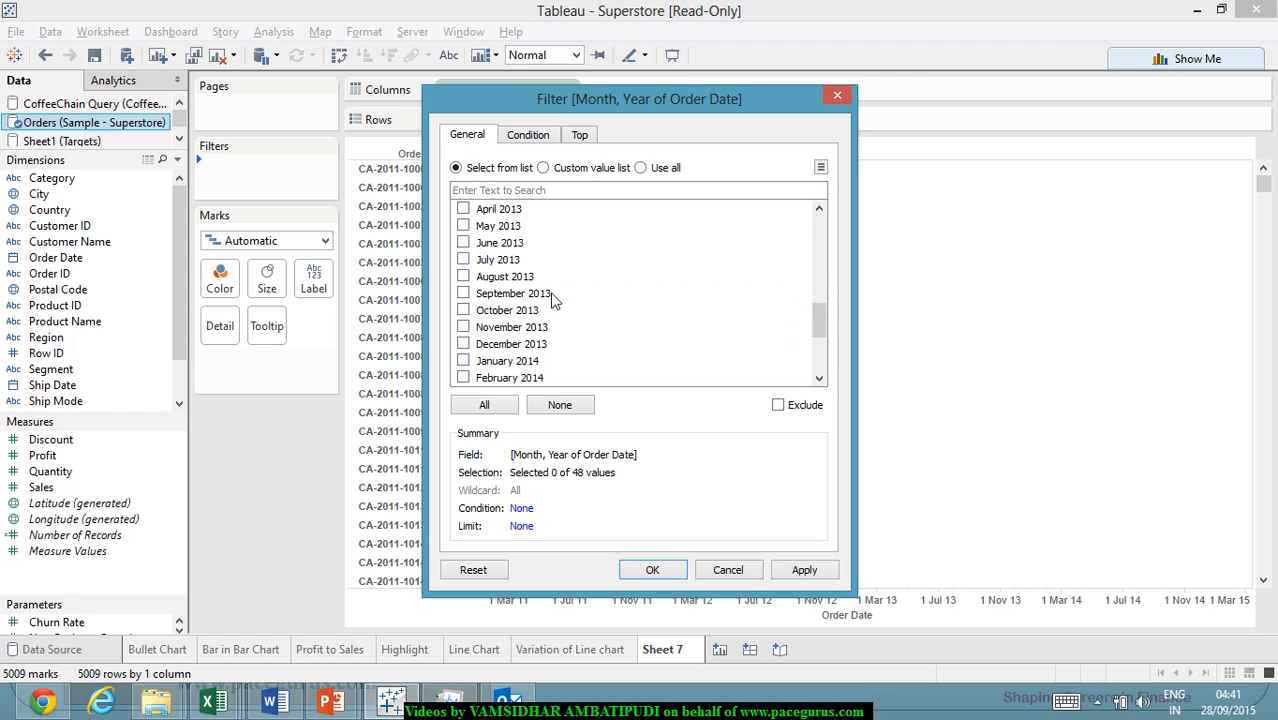
{"action": "scroll", "coordinate": [553, 300], "scroll_direction": "down", "scroll_amount": 3}
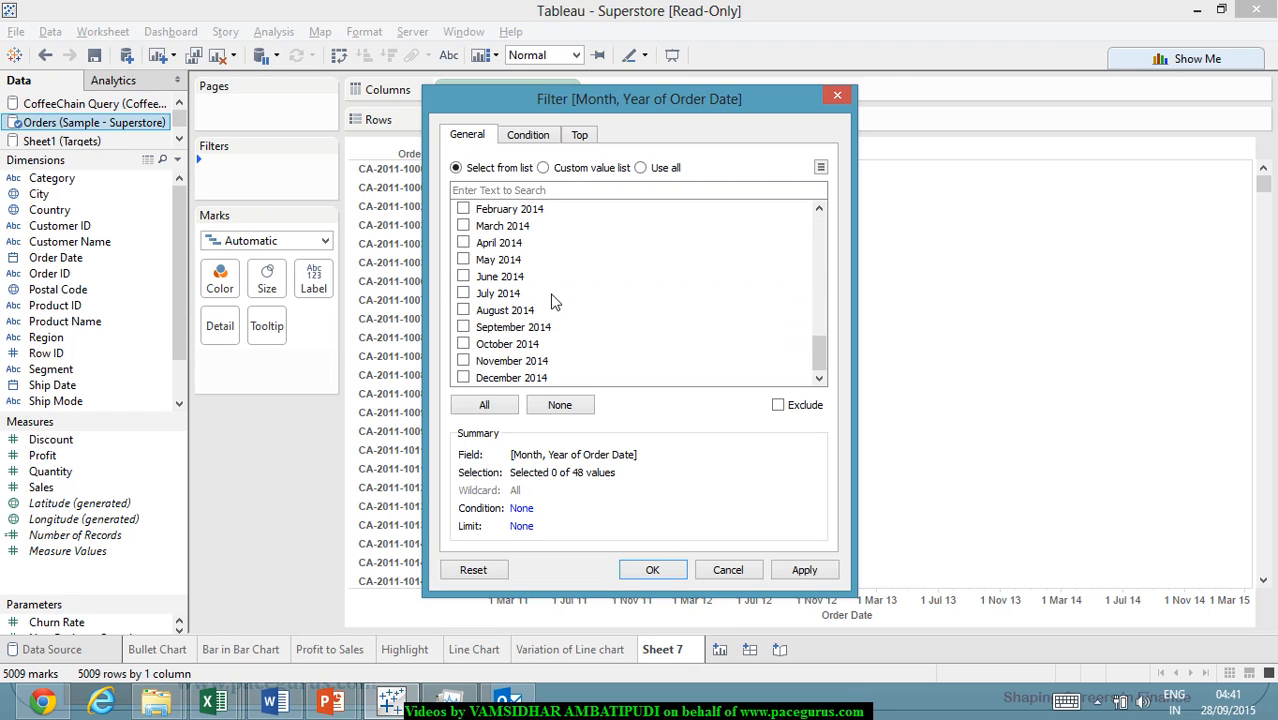
{"action": "left_click", "coordinate": [463, 360]}
{"action": "left_click", "coordinate": [812, 572]}
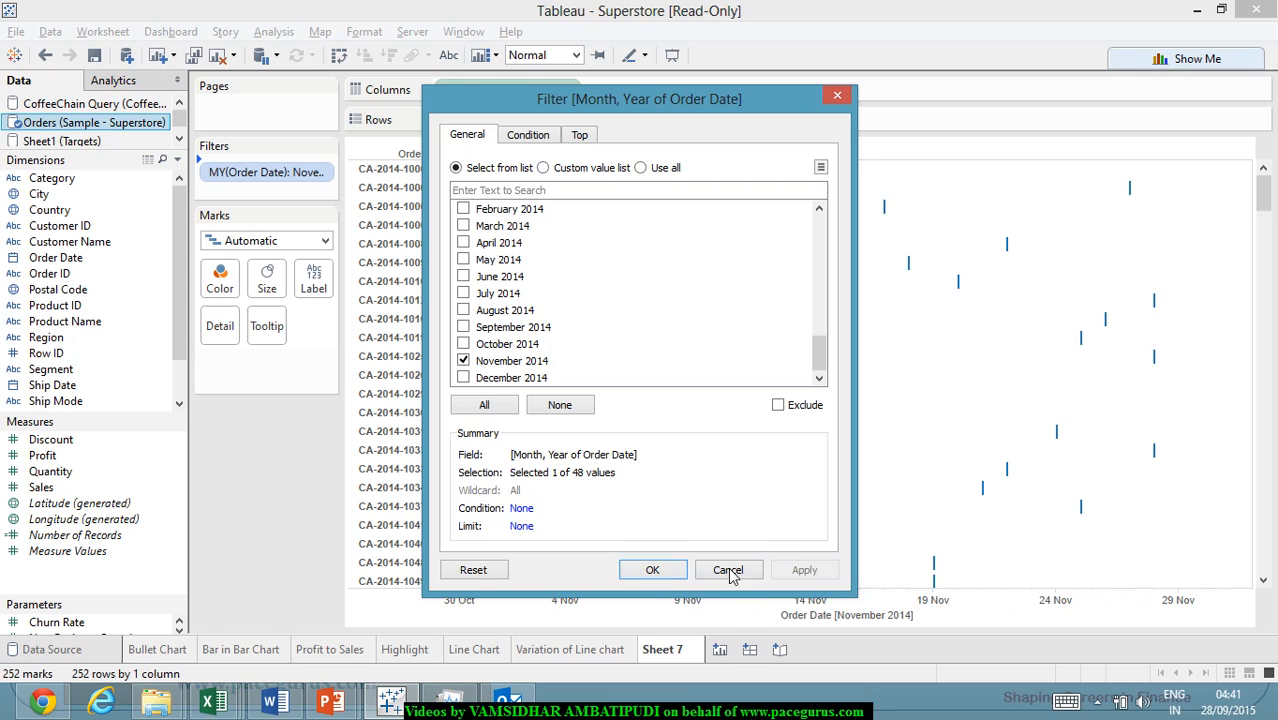
{"action": "left_click", "coordinate": [675, 578]}
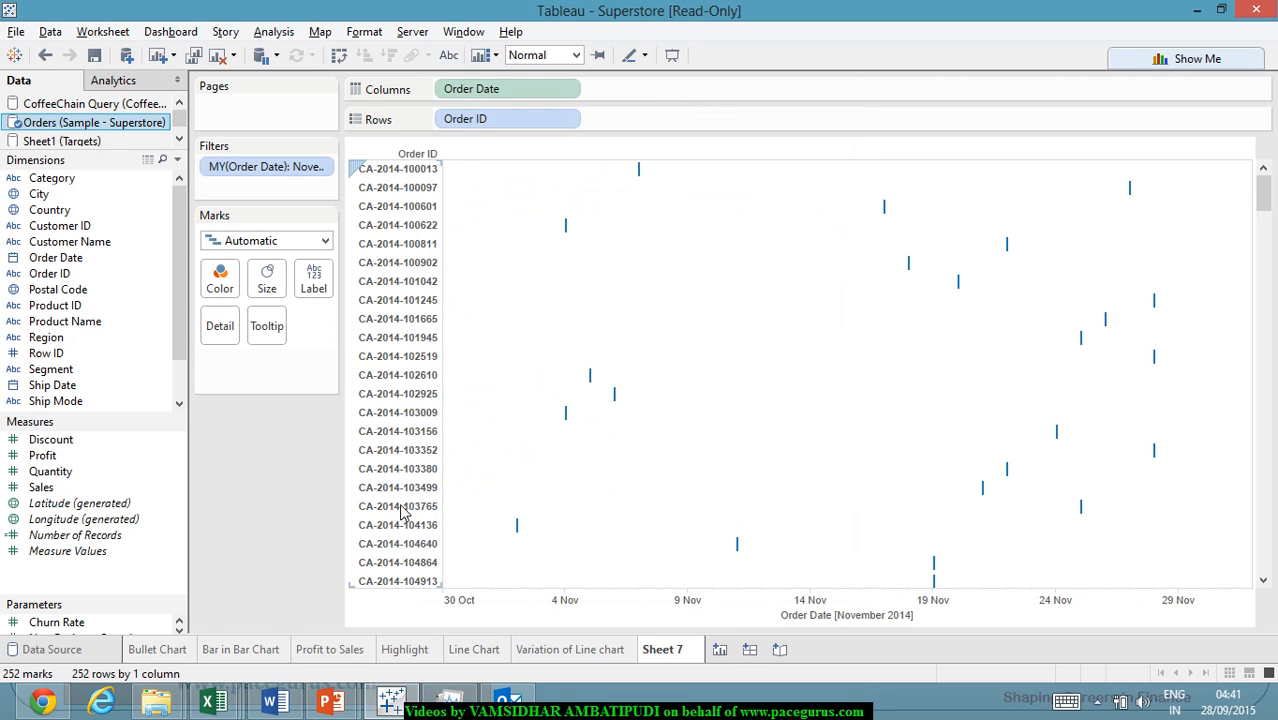
{"action": "scroll", "coordinate": [390, 345], "scroll_direction": "down", "scroll_amount": 4}
{"action": "scroll", "coordinate": [390, 345], "scroll_direction": "down", "scroll_amount": 8}
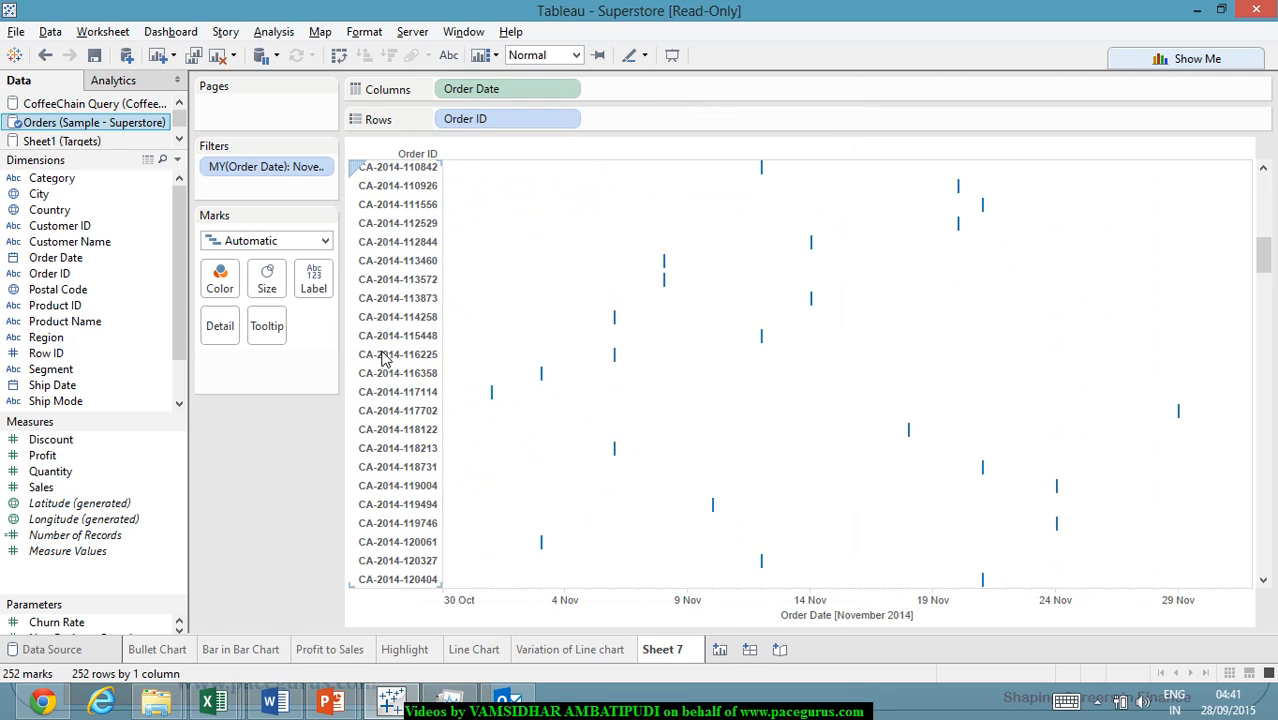
{"action": "scroll", "coordinate": [401, 341], "scroll_direction": "up", "scroll_amount": 12}
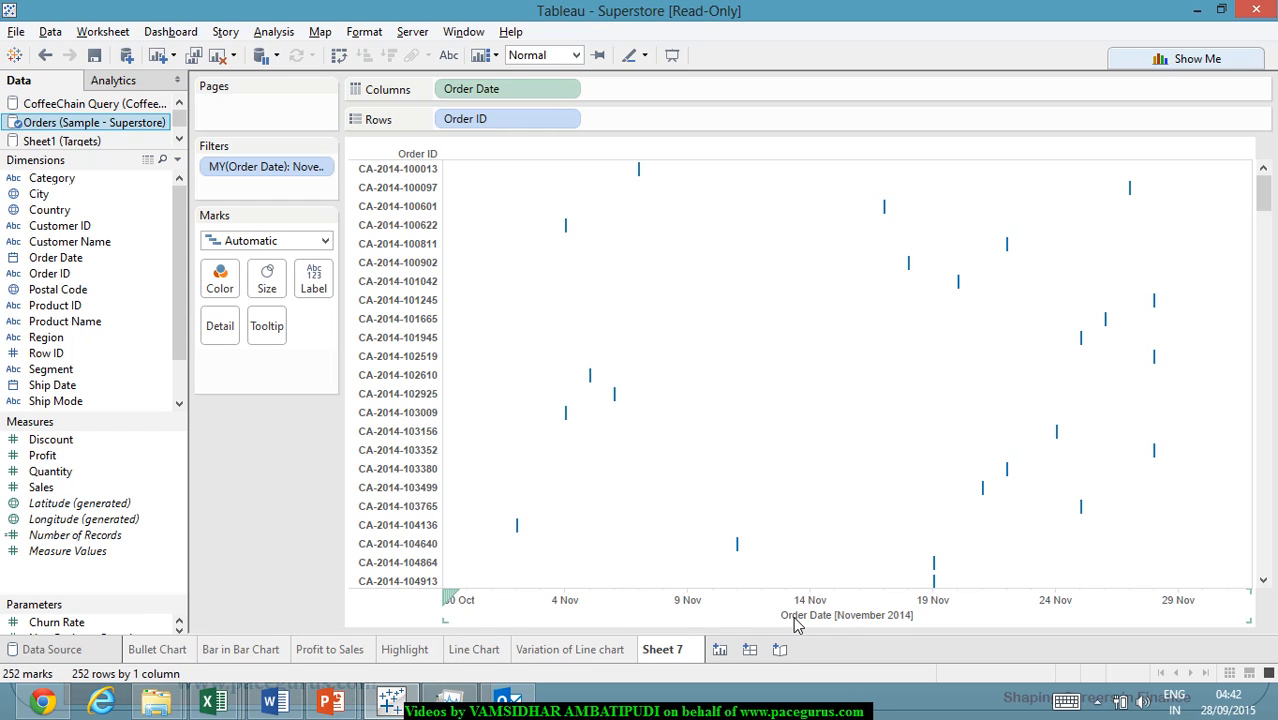
Create a calculated field named TimeToShip in the Orders data source.
{"action": "scroll", "coordinate": [60, 335], "scroll_direction": "down", "scroll_amount": 1}
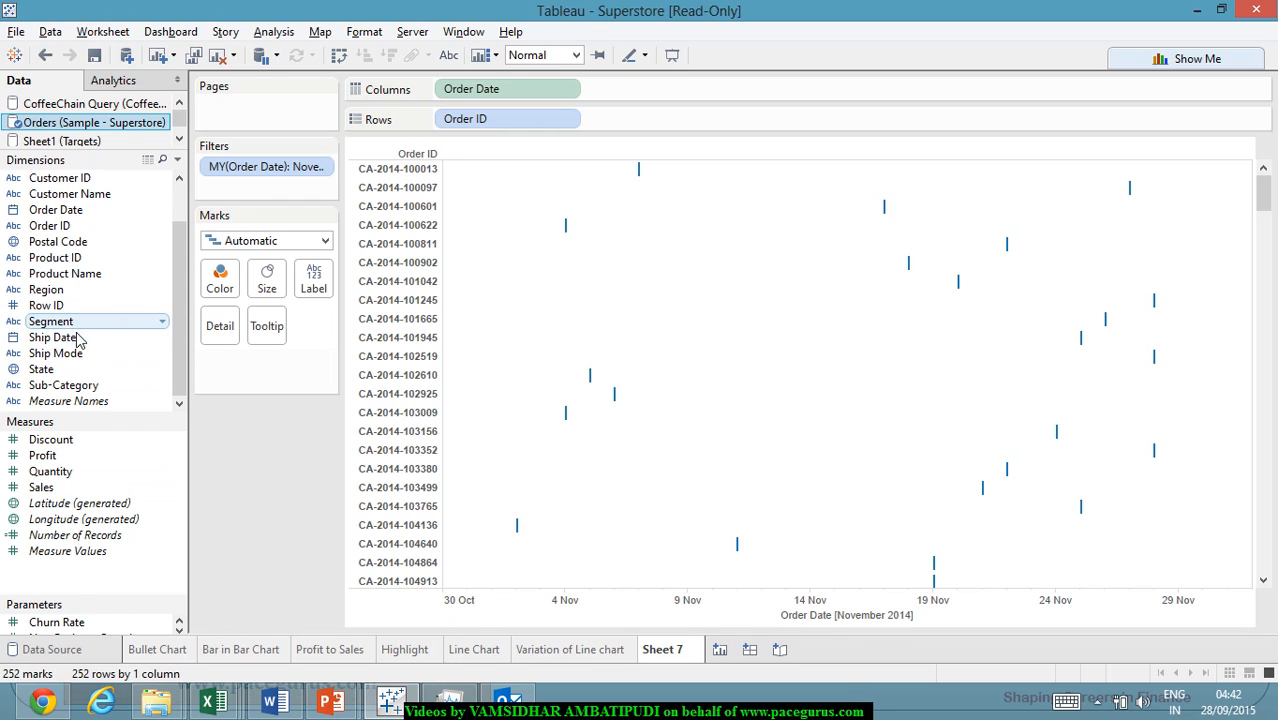
{"action": "scroll", "coordinate": [80, 340], "scroll_direction": "up", "scroll_amount": 1}
{"action": "scroll", "coordinate": [86, 340], "scroll_direction": "down", "scroll_amount": 1}
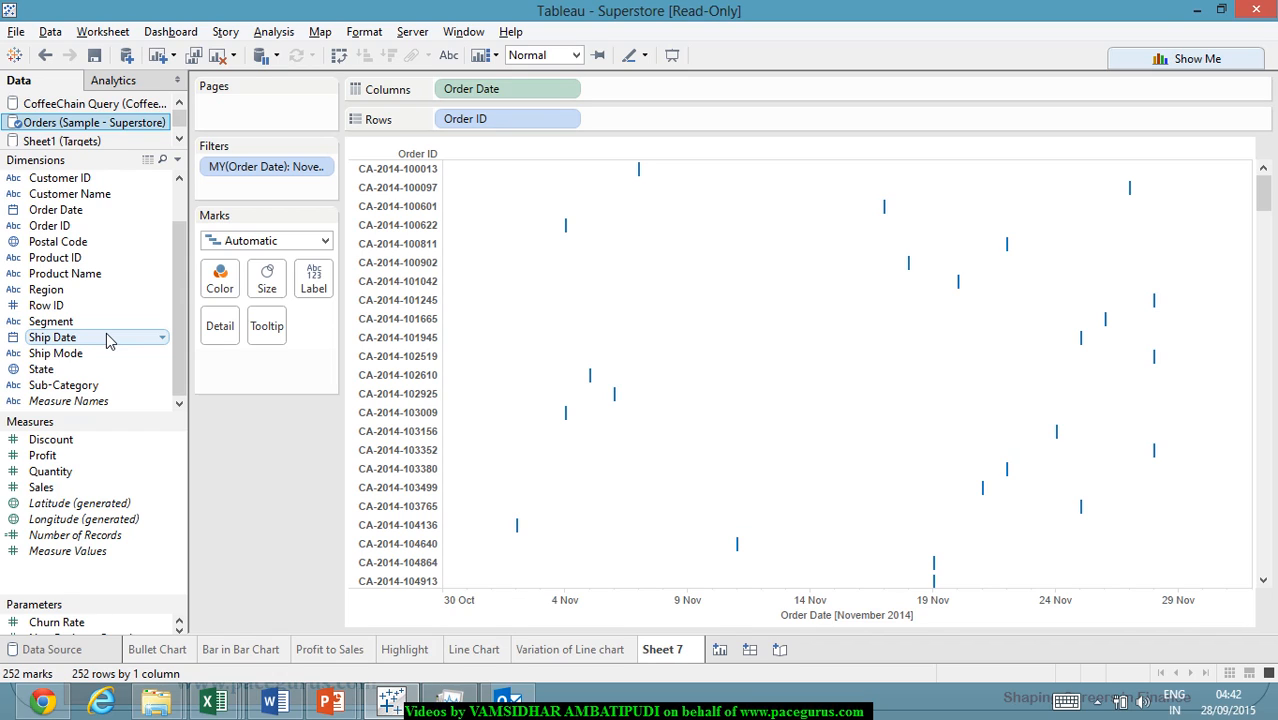
{"action": "left_click", "coordinate": [278, 34]}
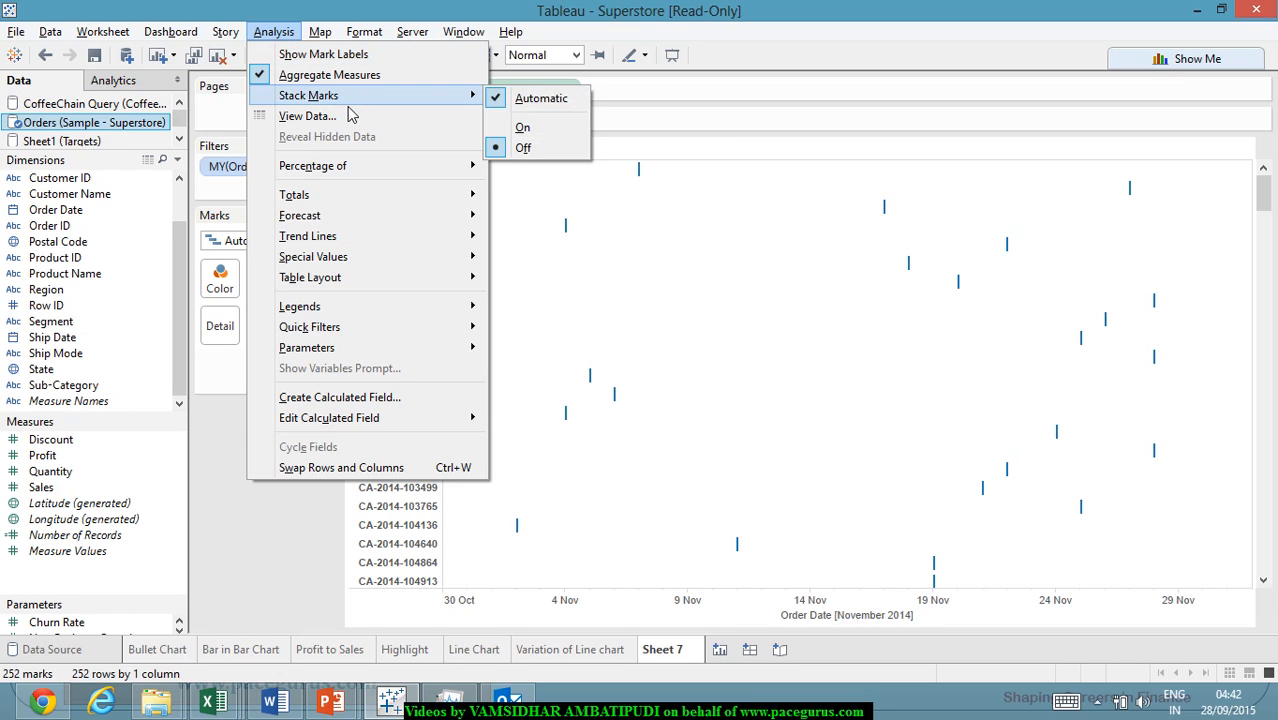
{"action": "left_click", "coordinate": [419, 397]}
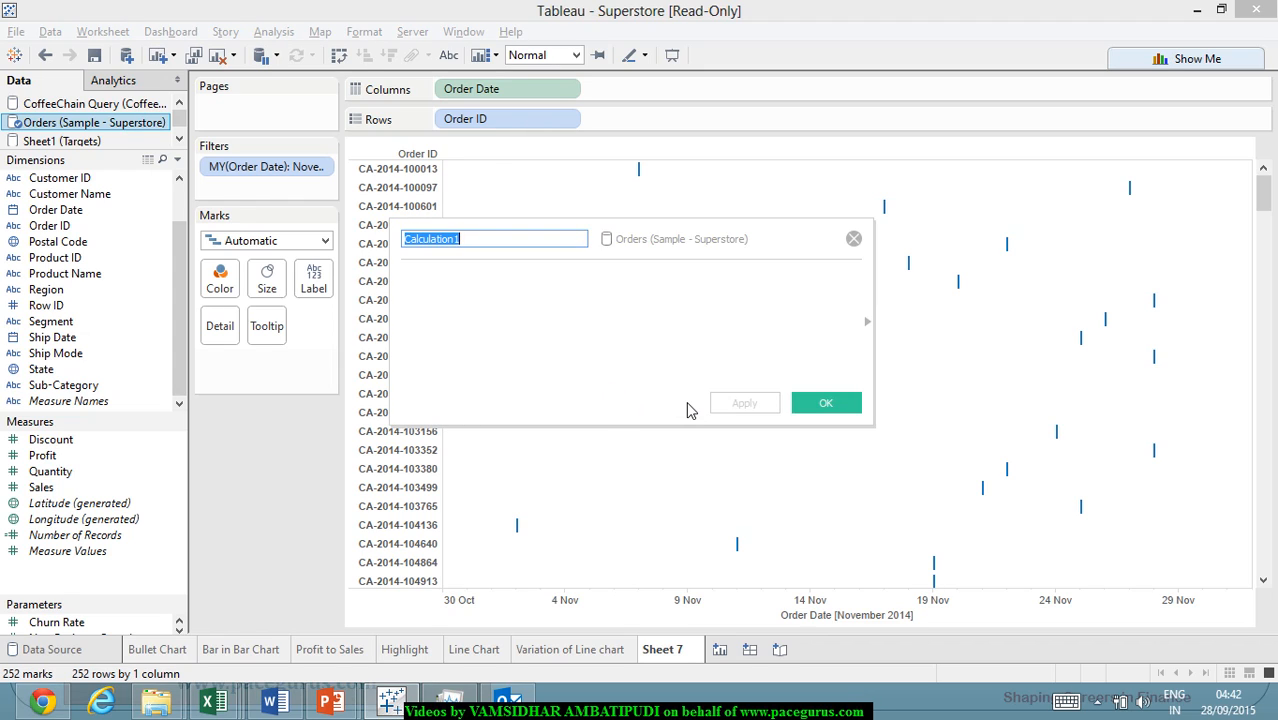
{"action": "type", "text": "S"}
{"action": "key", "text": "BackSpace"}
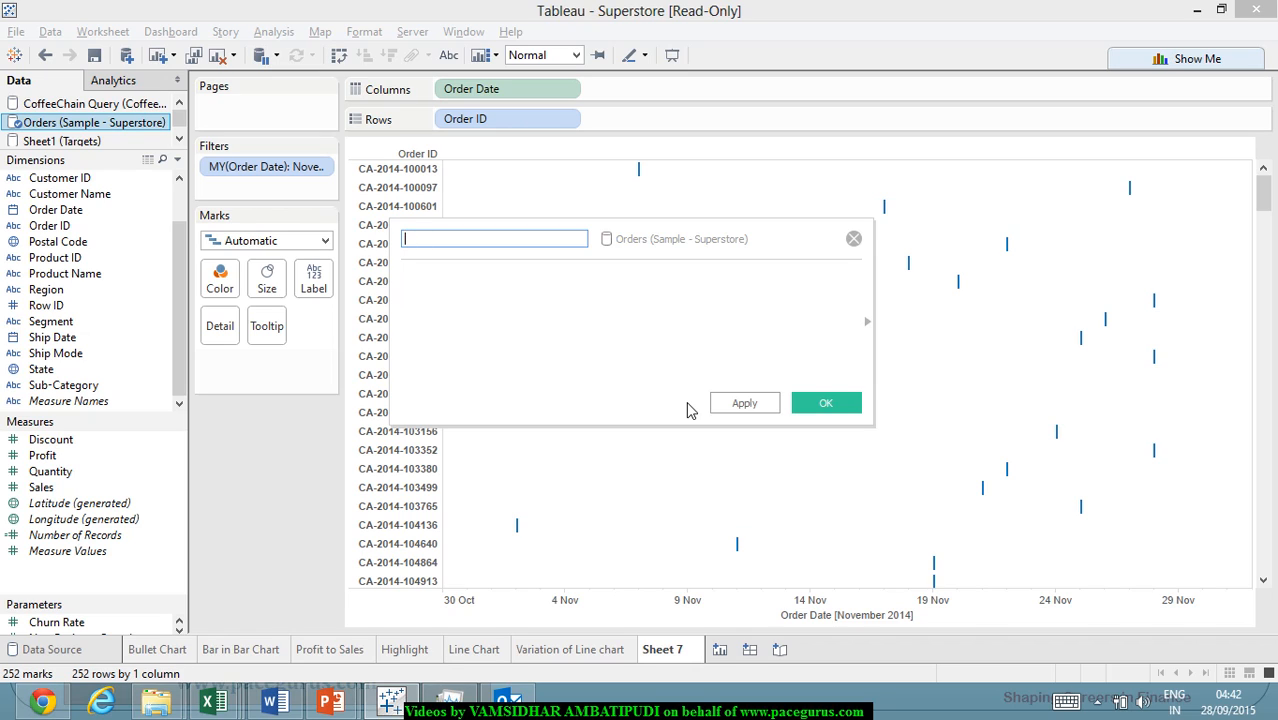
{"action": "type", "text": "TimeToShip"}
{"action": "key", "text": "Tab"}
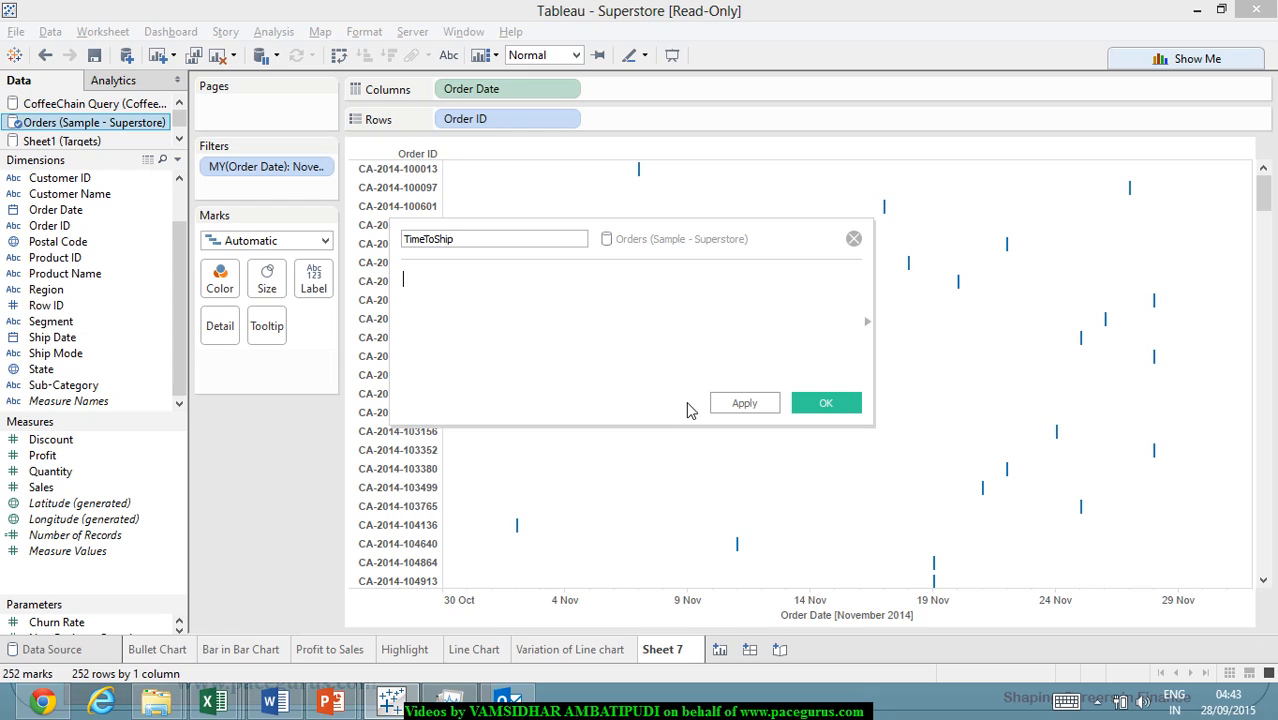
Begin the TimeToShip formula with the DATEDIFF function.
{"action": "type", "text": "Dat"}
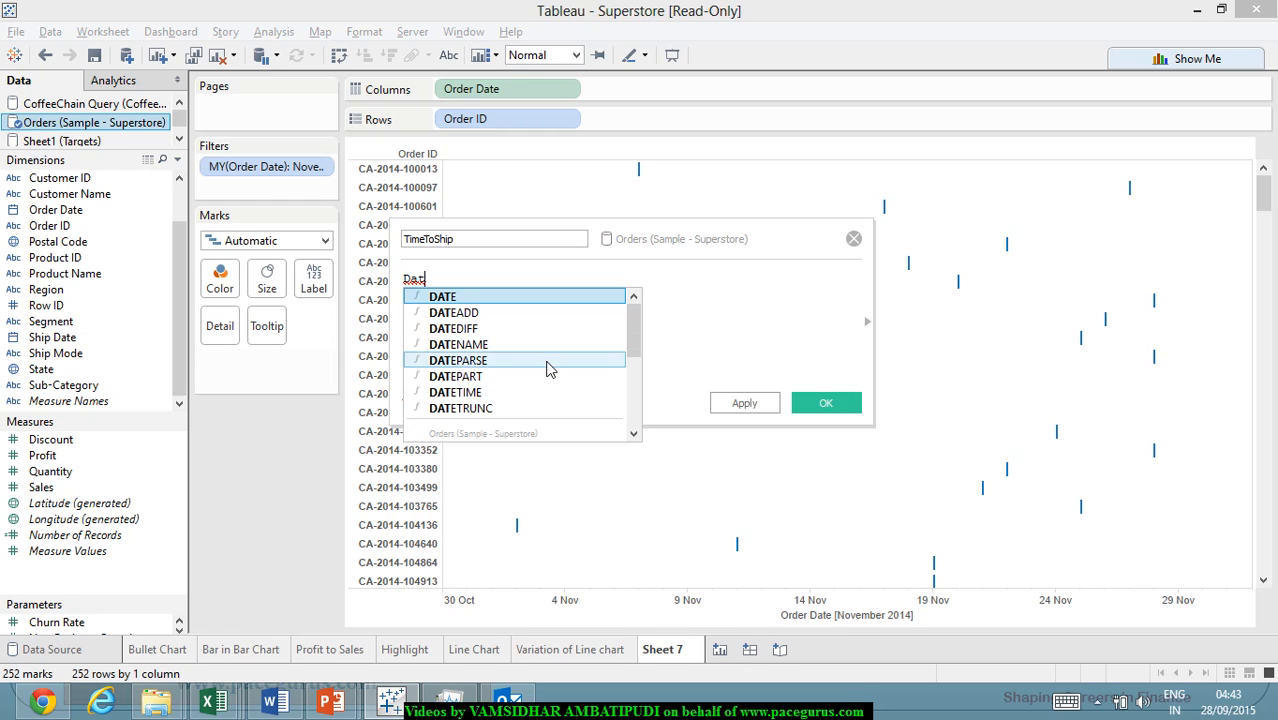
{"action": "scroll", "coordinate": [548, 366], "scroll_direction": "down", "scroll_amount": 1}
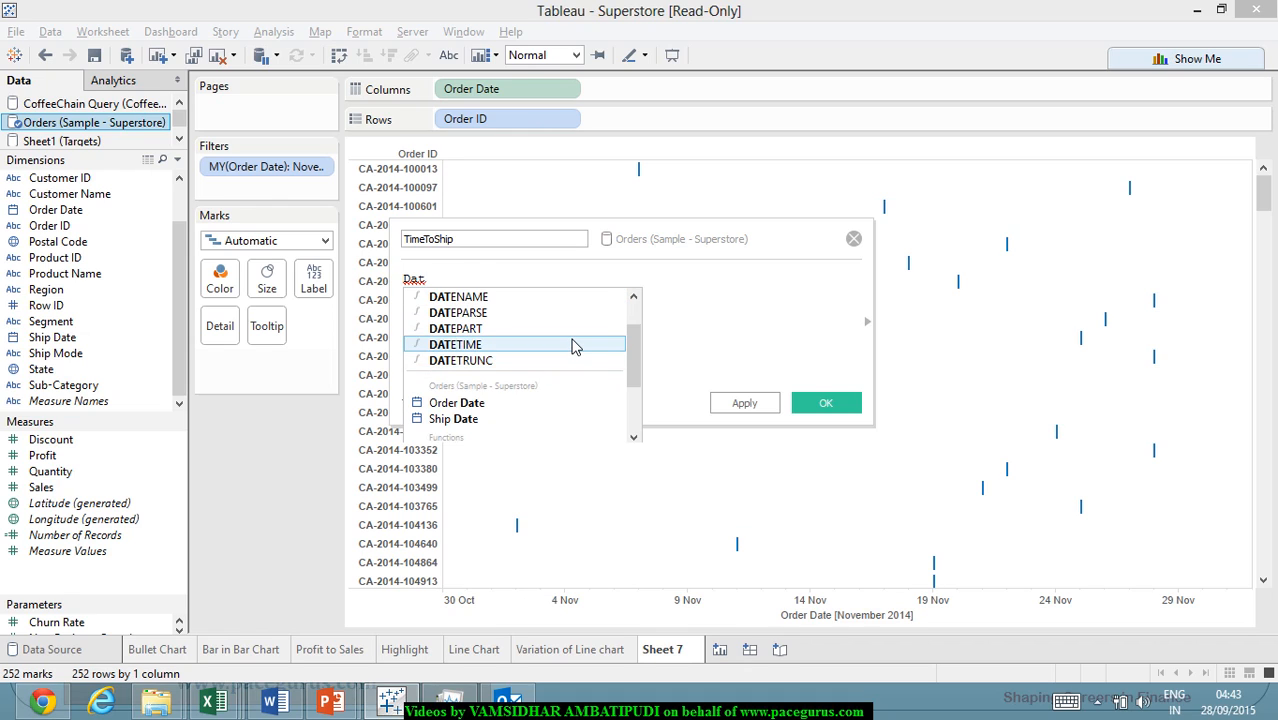
{"action": "scroll", "coordinate": [574, 345], "scroll_direction": "up", "scroll_amount": 1}
{"action": "mouse_move", "coordinate": [517, 330]}
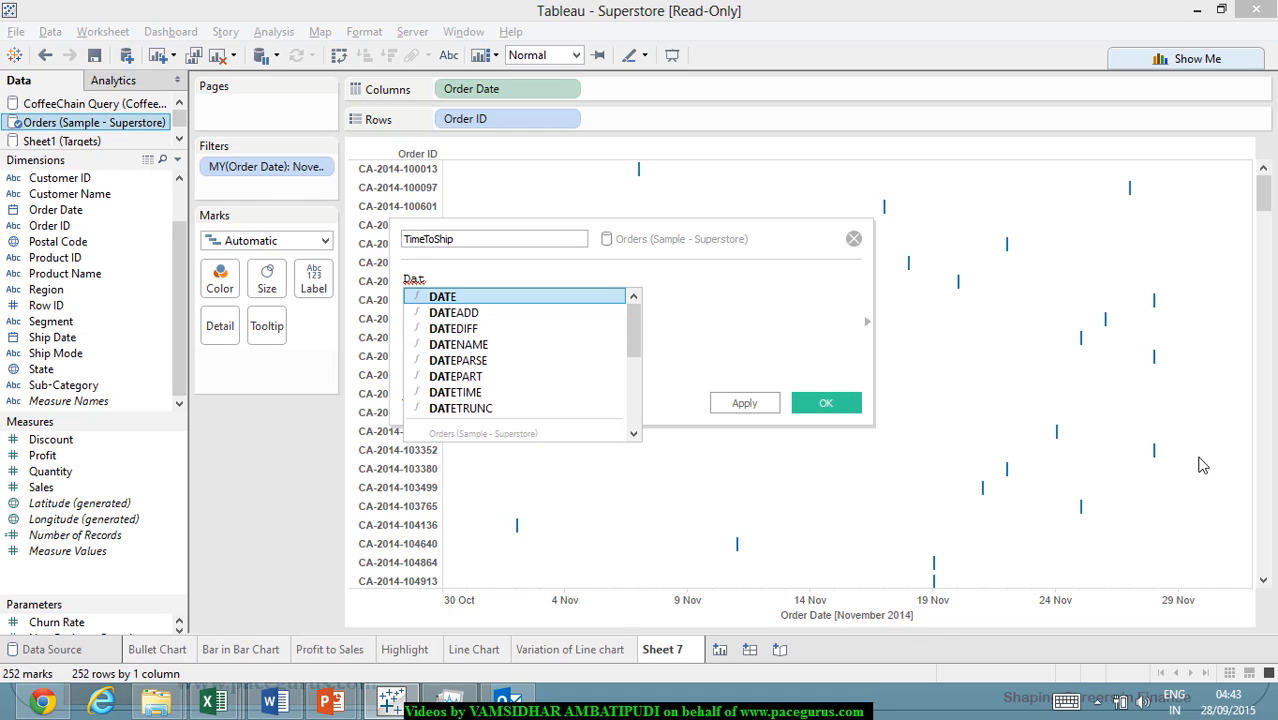
{"action": "key", "text": "Down"}
{"action": "key", "text": "Down"}
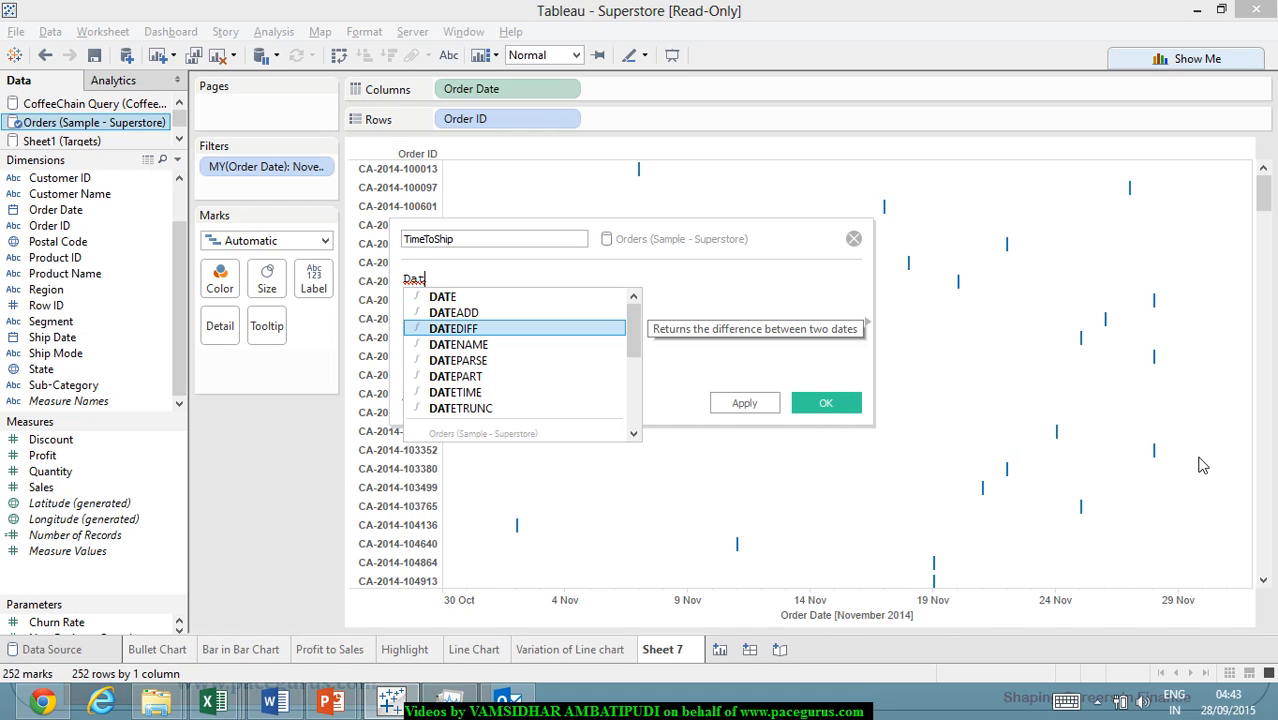
{"action": "key", "text": "Return"}
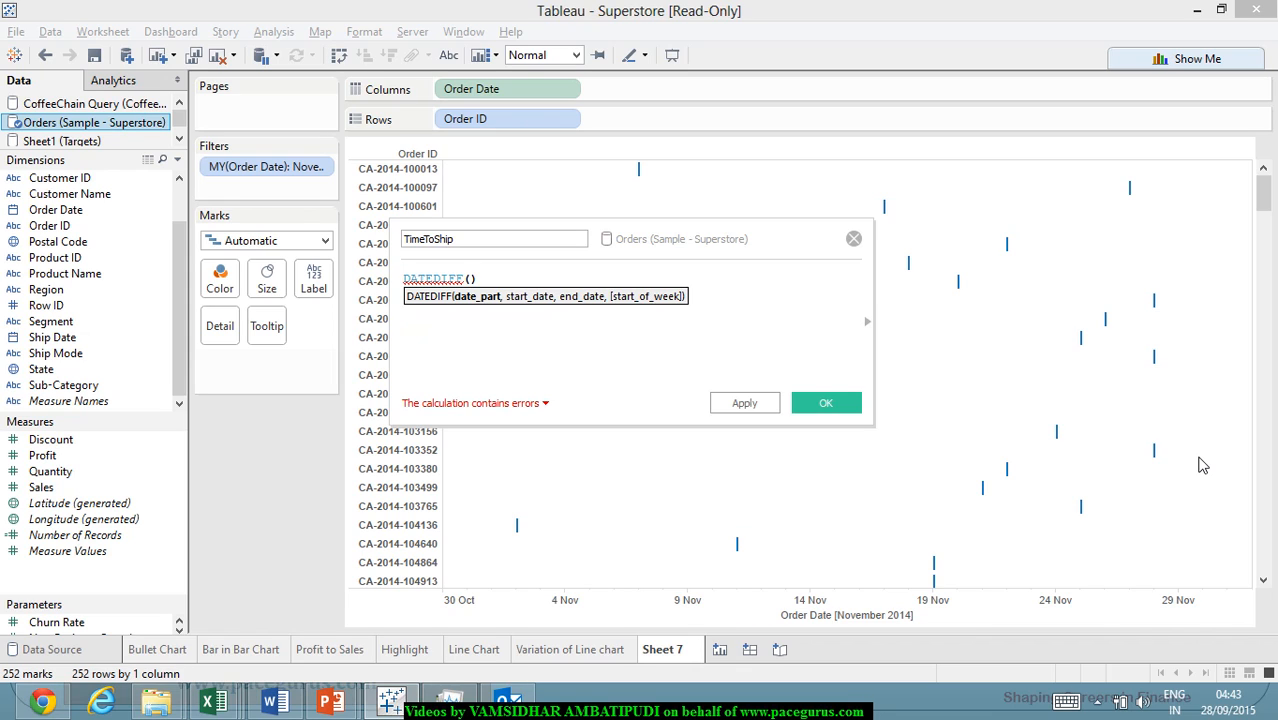
Complete the DATEDIFF formula with 'day', [Order Date] and [Ship Date] as arguments, and save the calculated field.
{"action": "type", "text": "'da"}
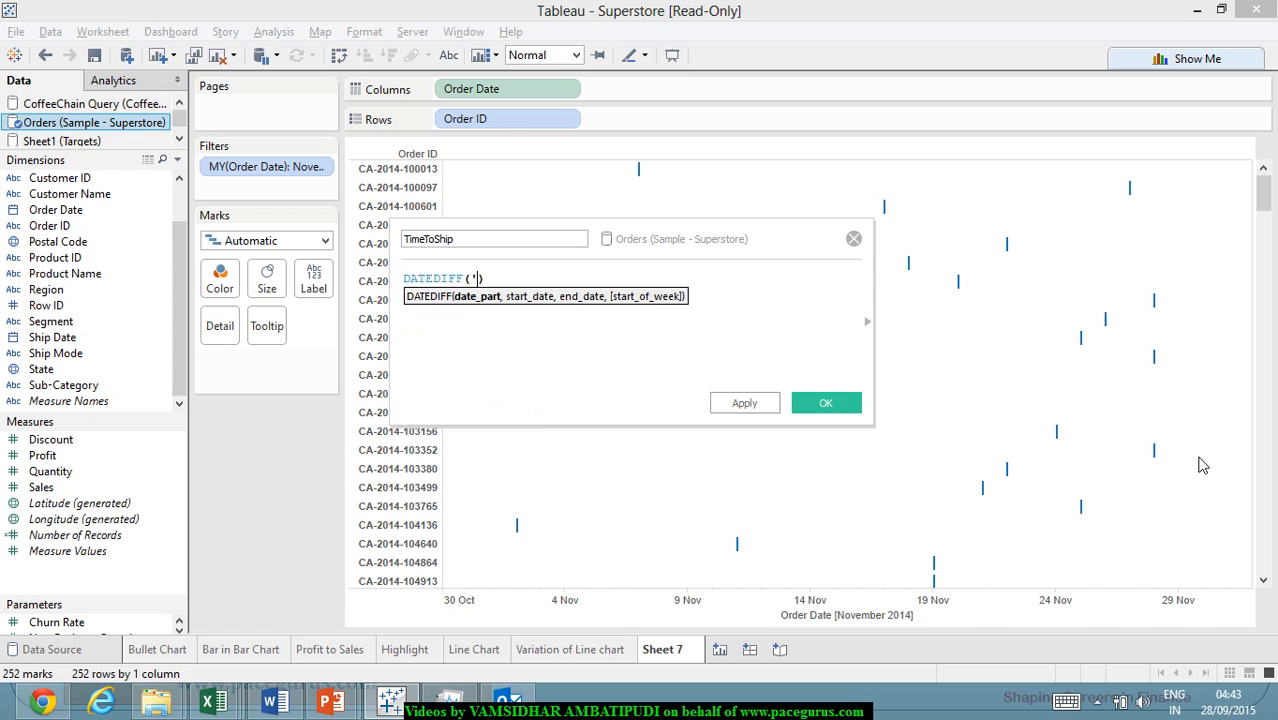
{"action": "type", "text": "y'"}
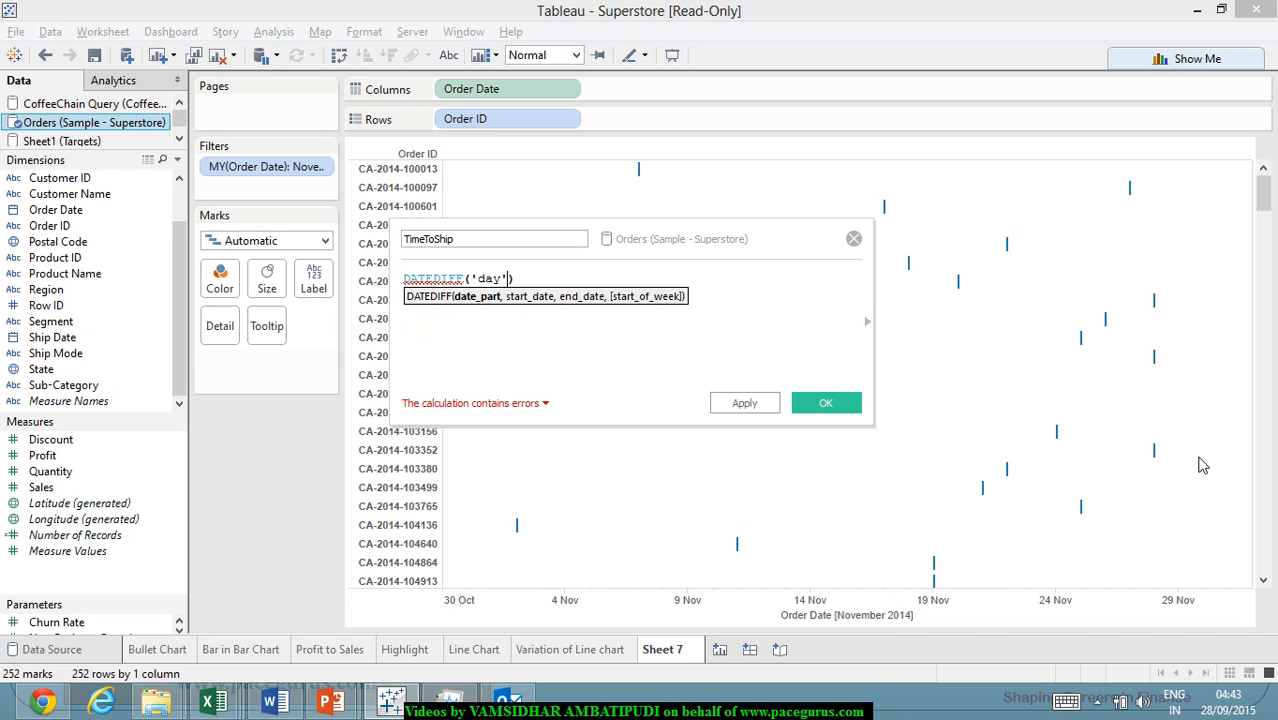
{"action": "type", "text": ","}
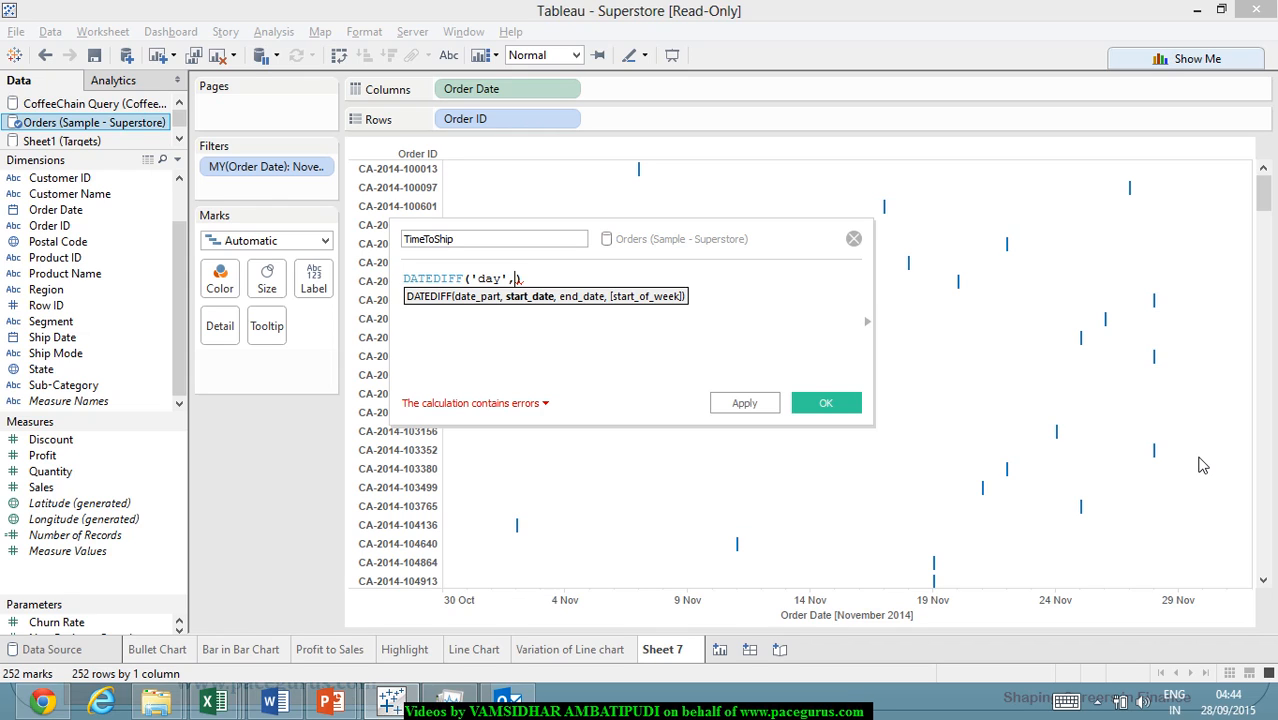
{"action": "type", "text": "ord"}
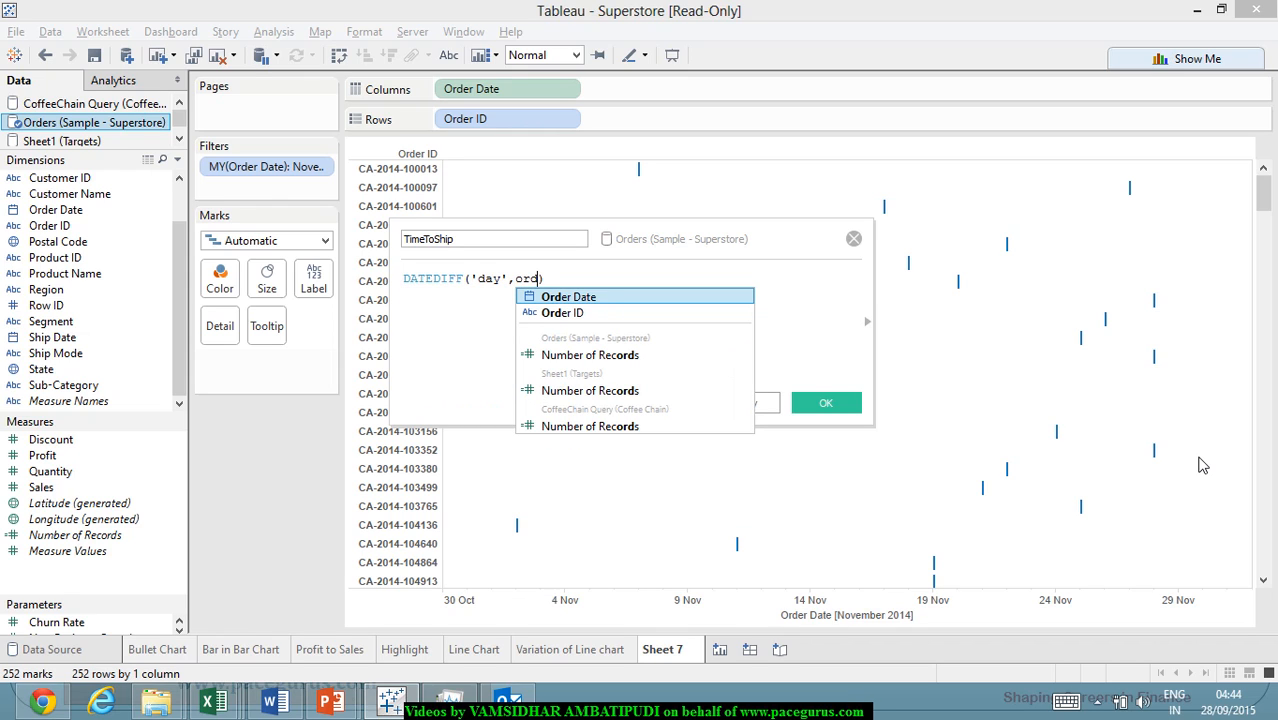
{"action": "key", "text": "Return"}
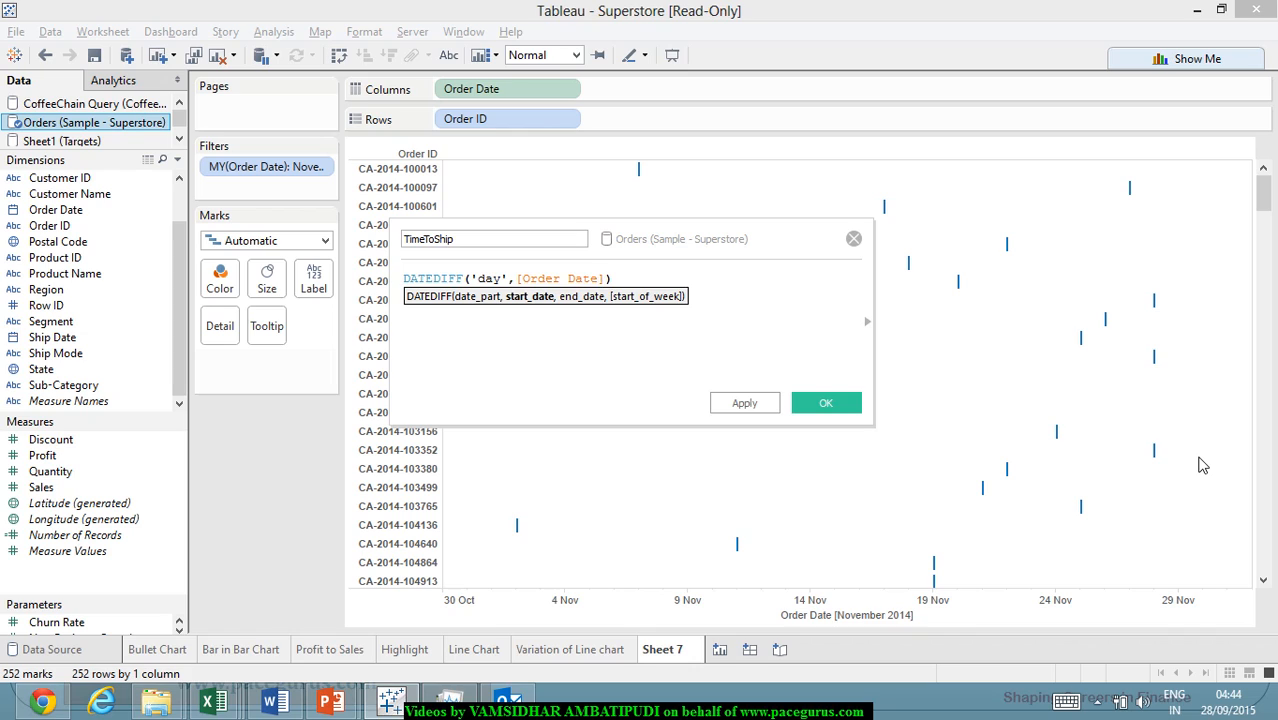
{"action": "type", "text": ","}
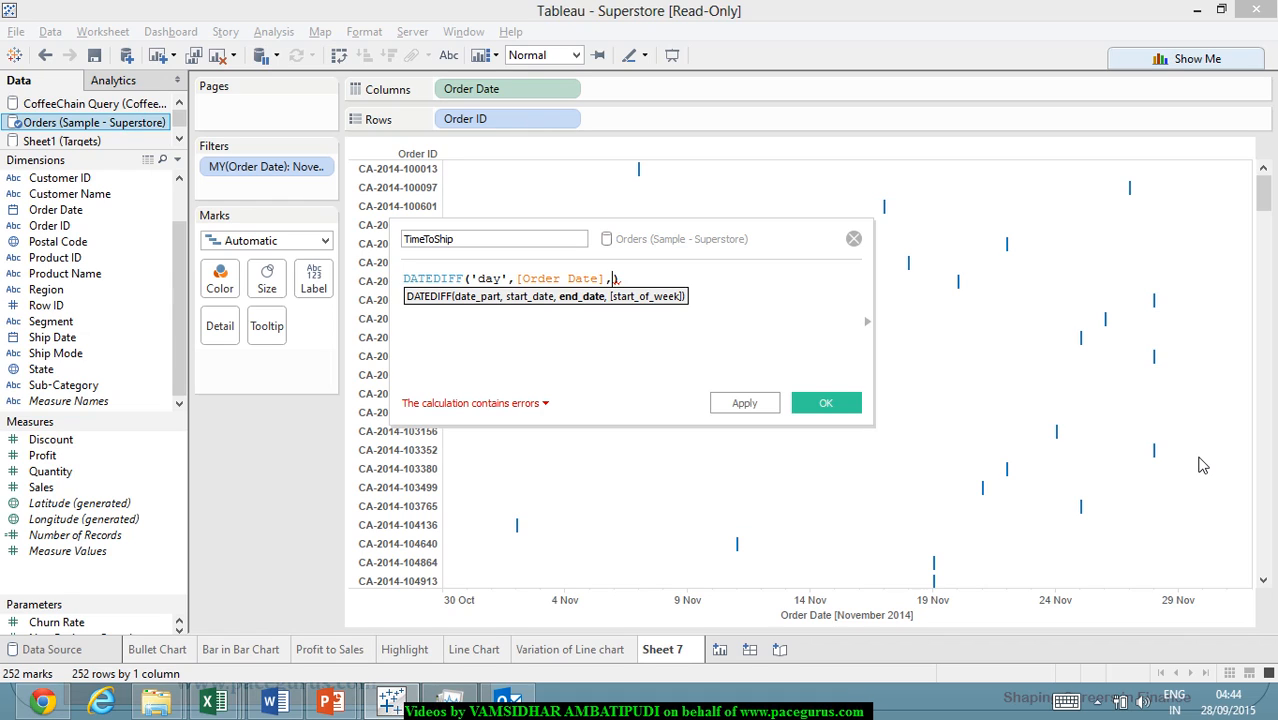
{"action": "type", "text": "[sh"}
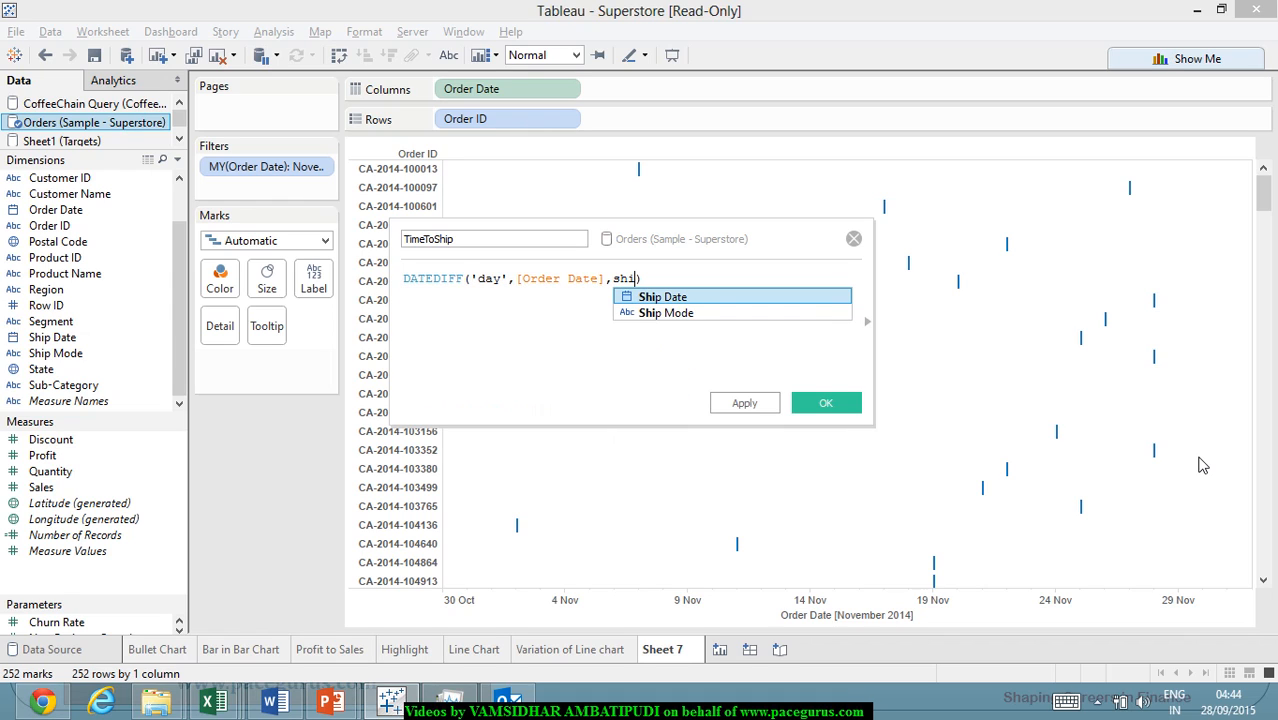
{"action": "key", "text": "Return"}
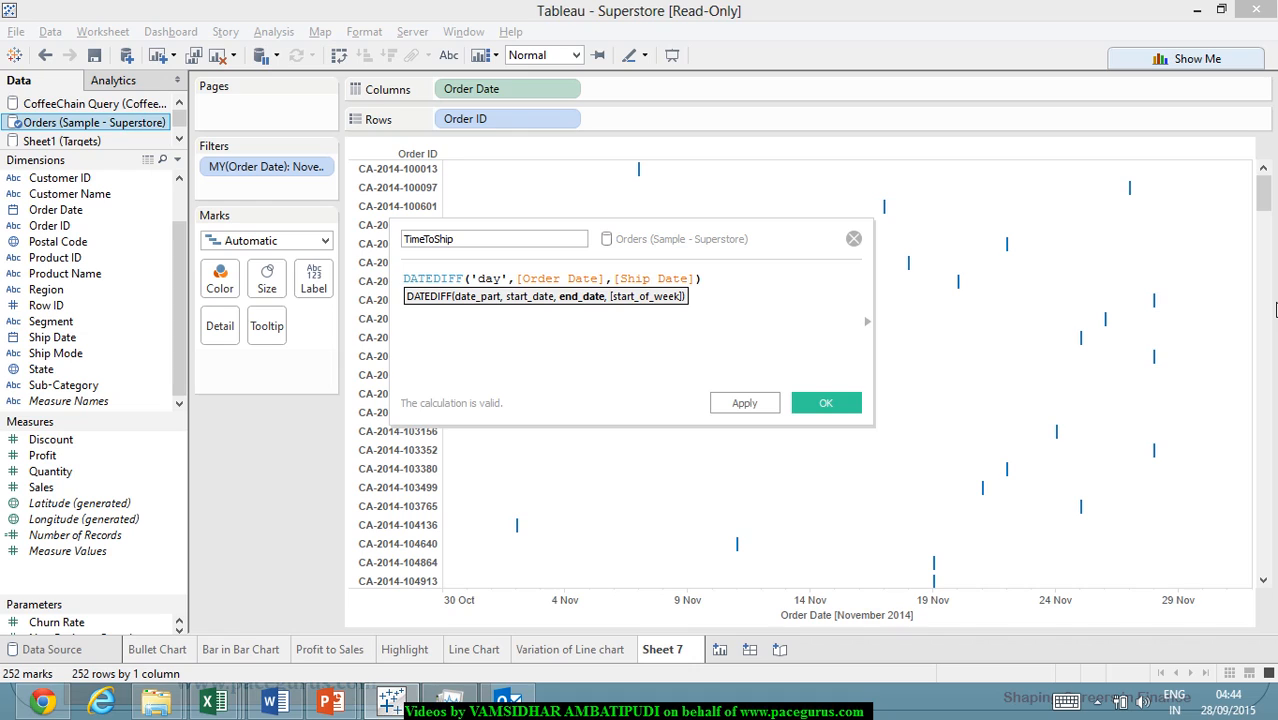
{"action": "left_click", "coordinate": [758, 410]}
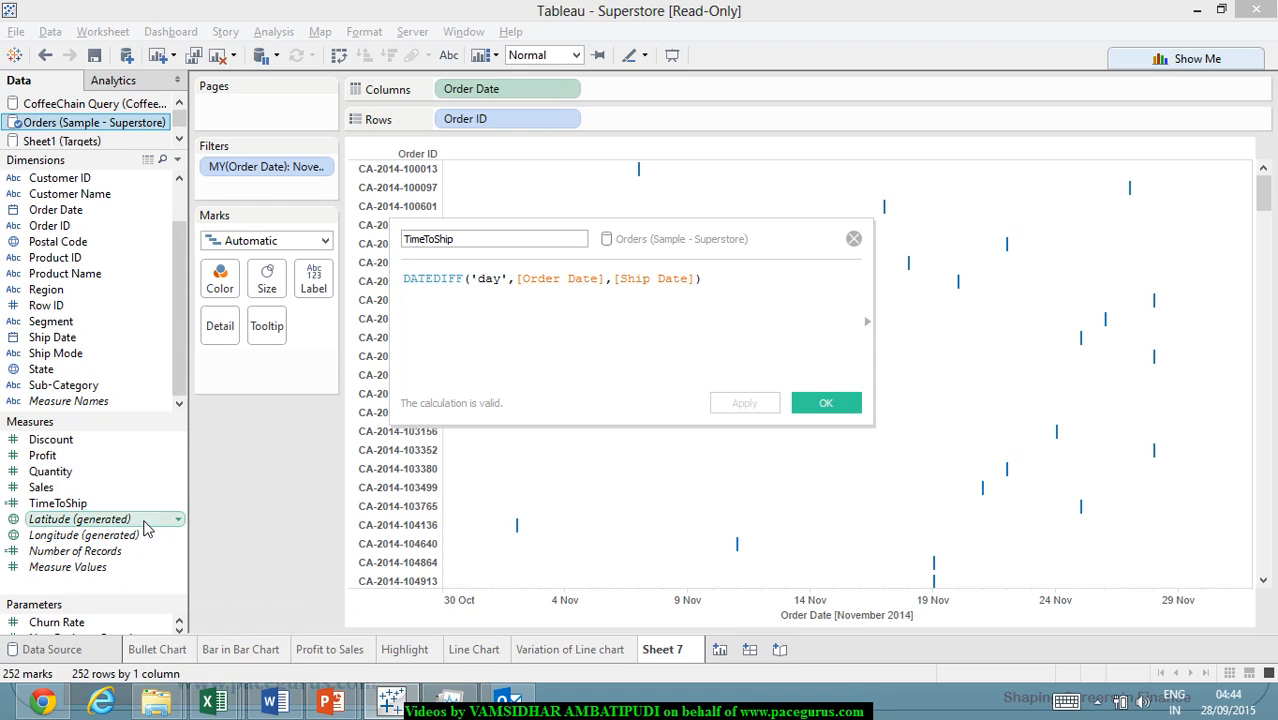
{"action": "left_click", "coordinate": [812, 405]}
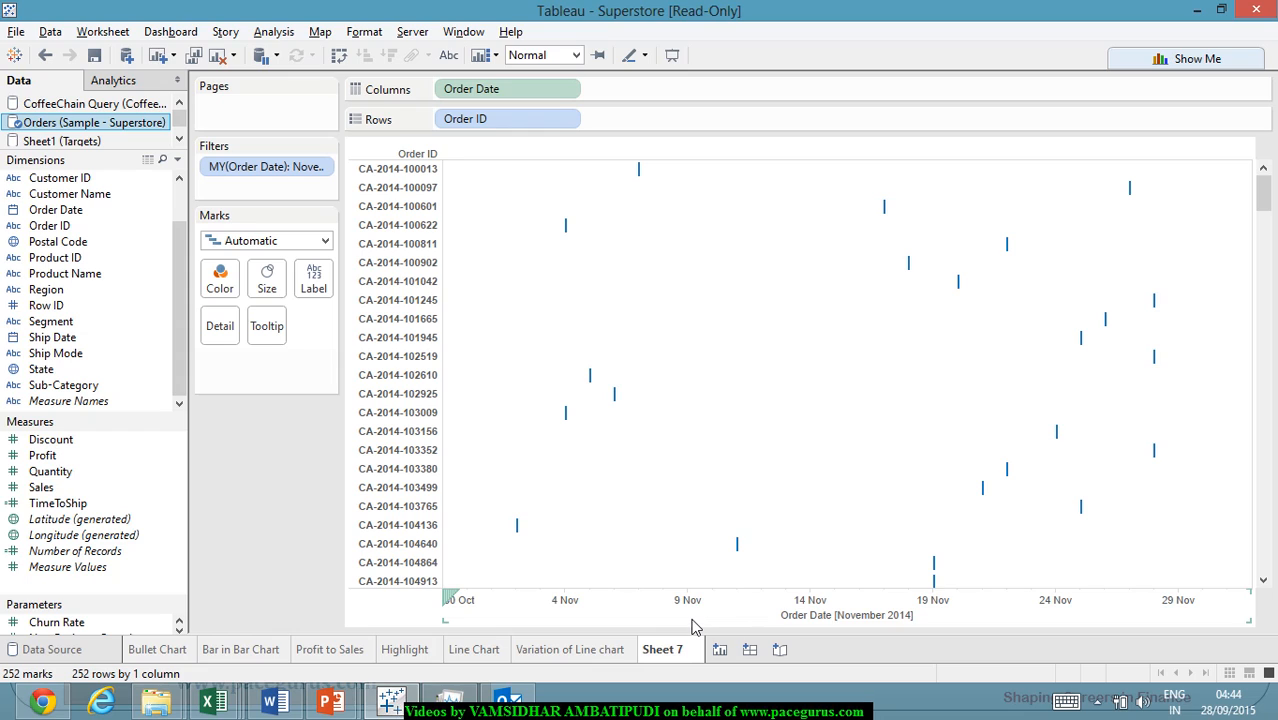
Size the order marks by TimeToShip and inspect the details of individual order bars.
{"action": "mouse_move", "coordinate": [627, 650]}
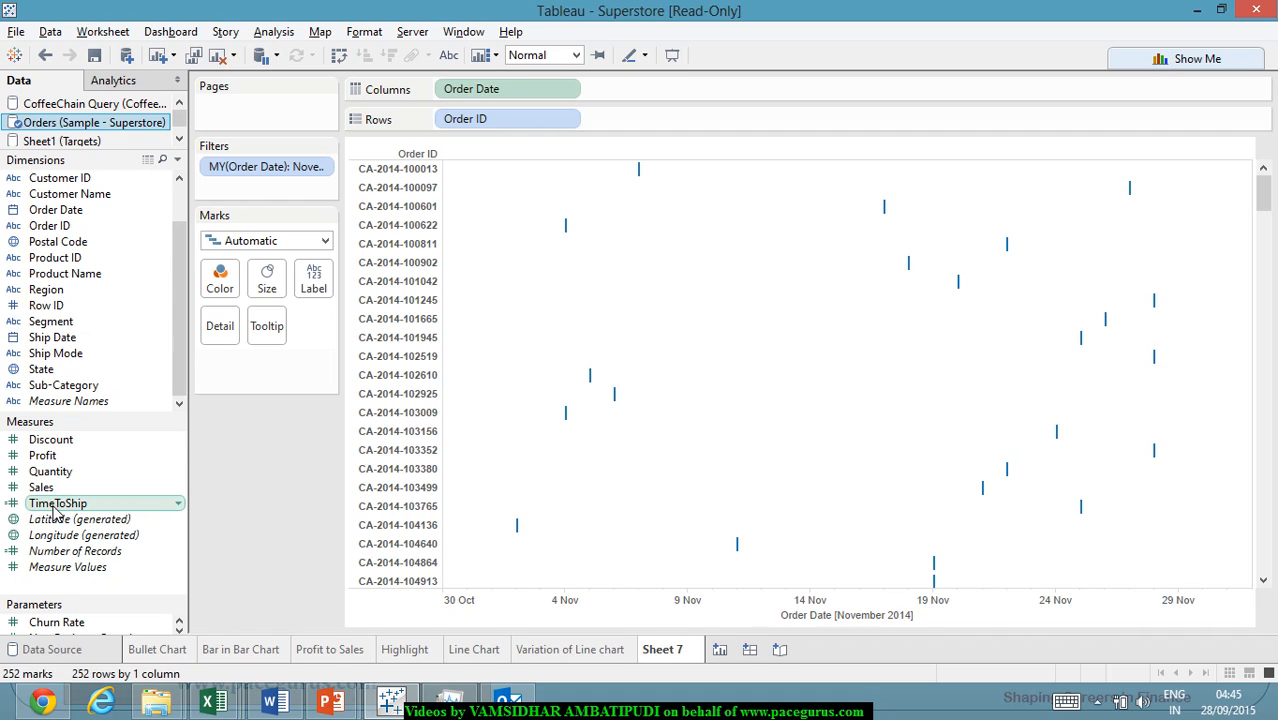
{"action": "left_click_drag", "start_coordinate": [60, 505], "coordinate": [266, 282]}
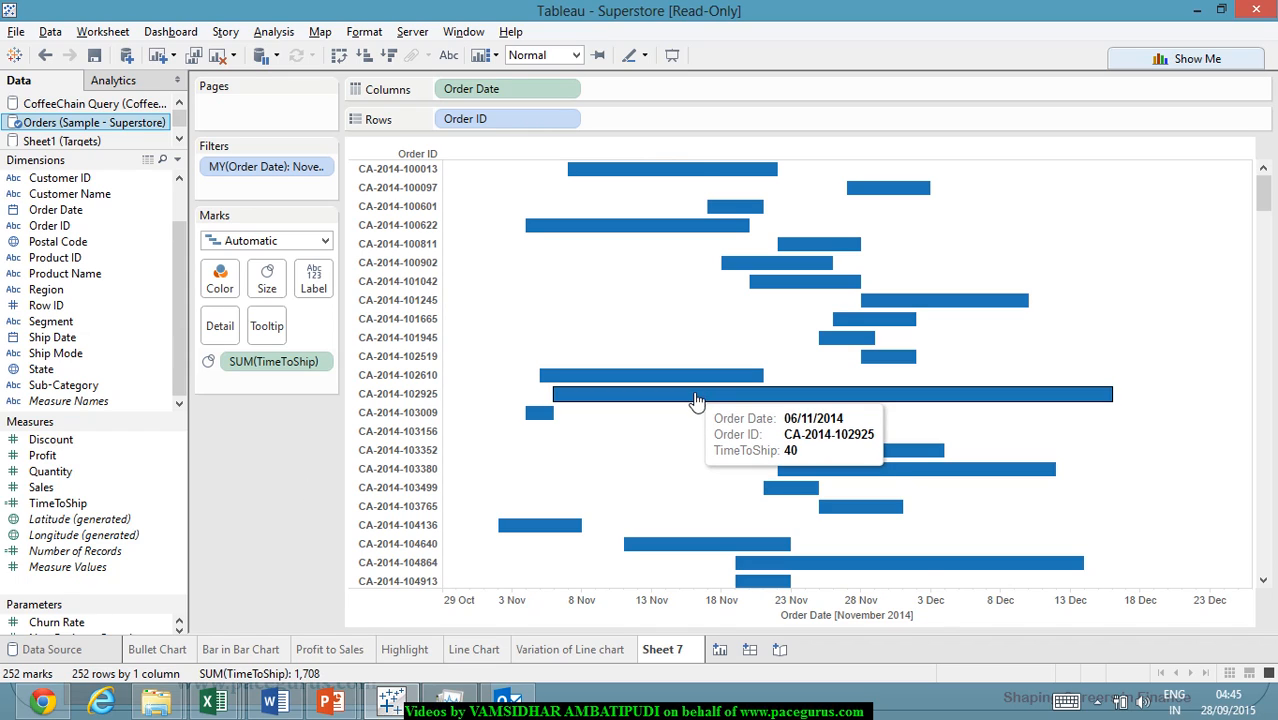
{"action": "mouse_move", "coordinate": [713, 558]}
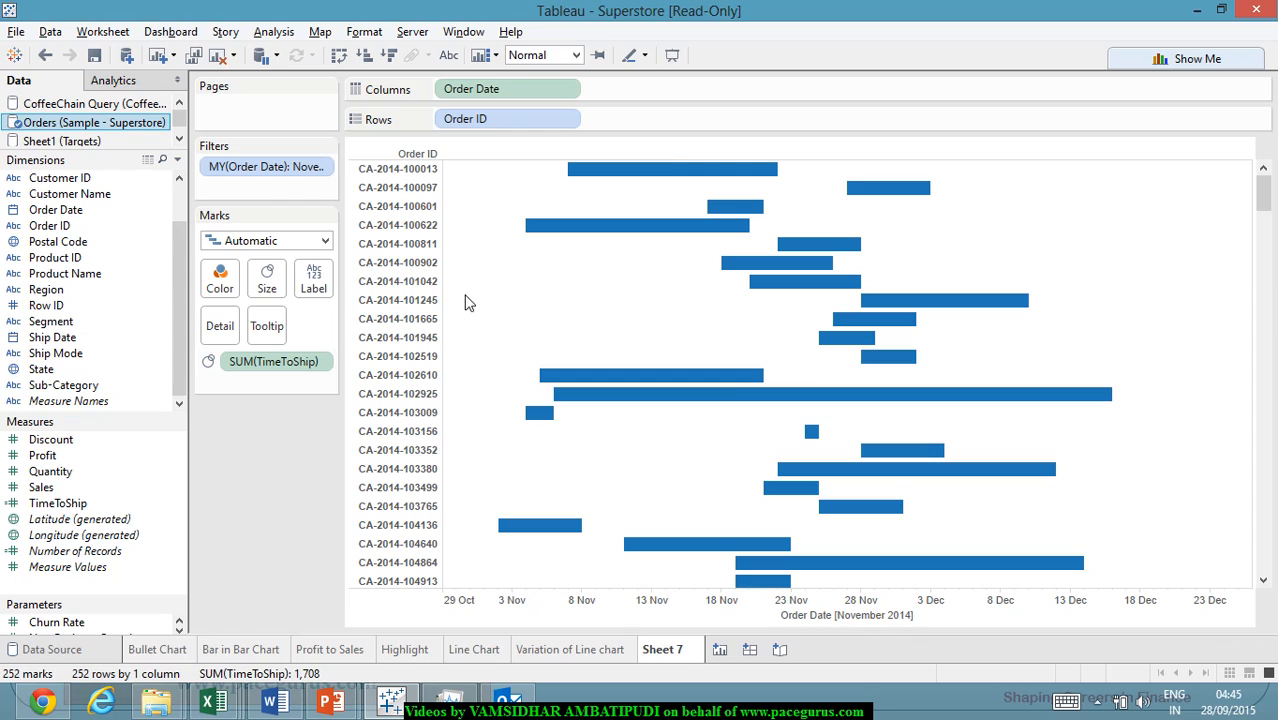
{"action": "mouse_move", "coordinate": [578, 178]}
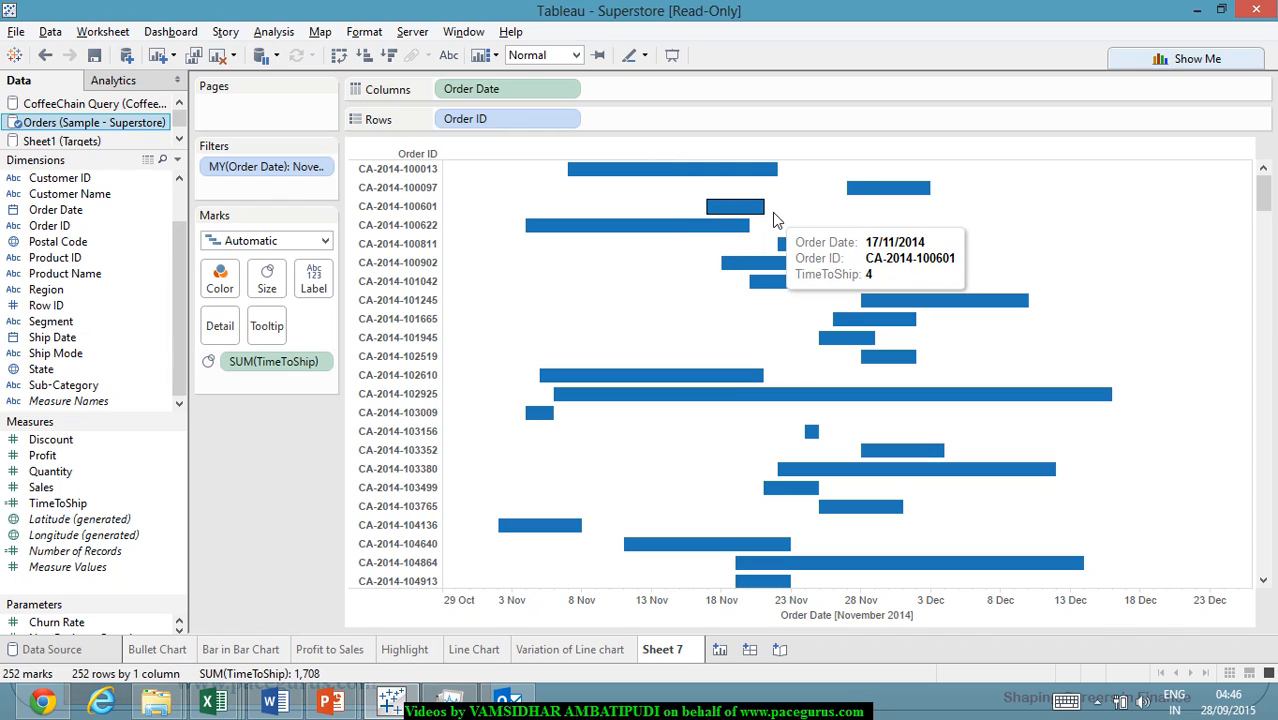
Change the aggregation of TimeToShip, which sizes the order bars, to Maximum.
{"action": "mouse_move", "coordinate": [856, 195]}
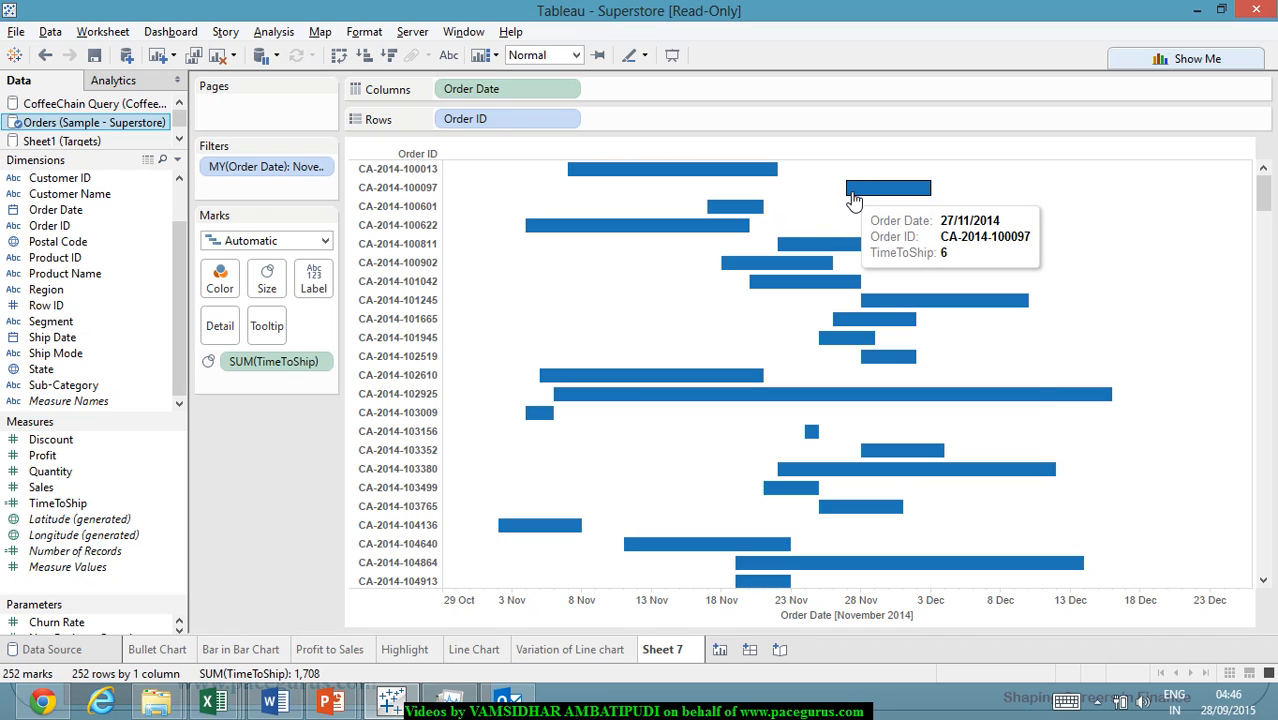
{"action": "scroll", "coordinate": [840, 400], "scroll_direction": "down", "scroll_amount": 3}
{"action": "scroll", "coordinate": [837, 398], "scroll_direction": "down", "scroll_amount": 3}
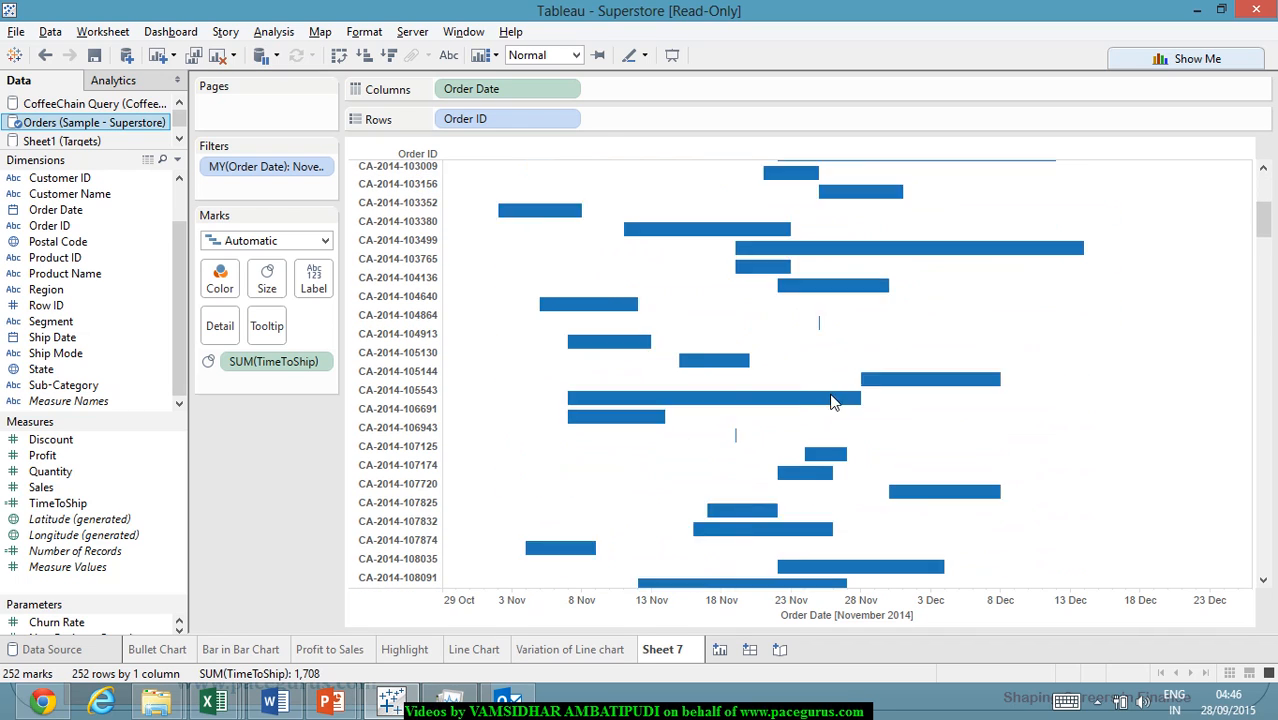
{"action": "scroll", "coordinate": [822, 410], "scroll_direction": "up", "scroll_amount": 6}
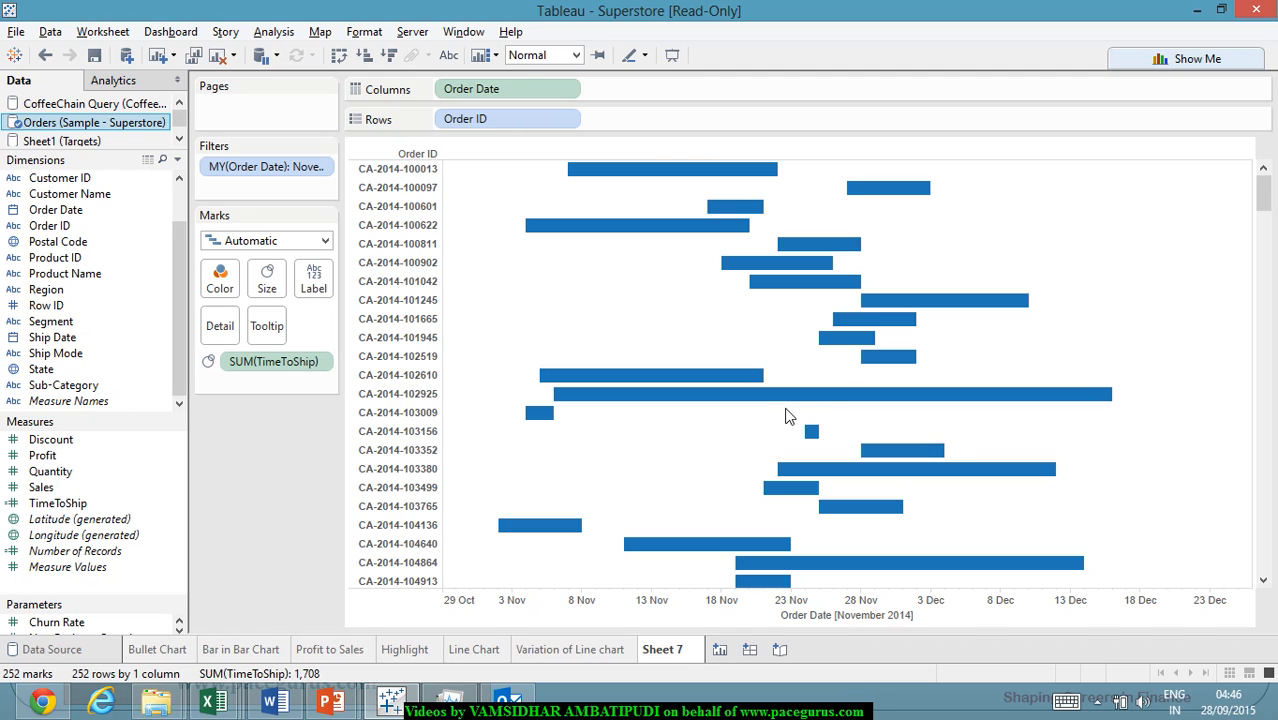
{"action": "mouse_move", "coordinate": [779, 400]}
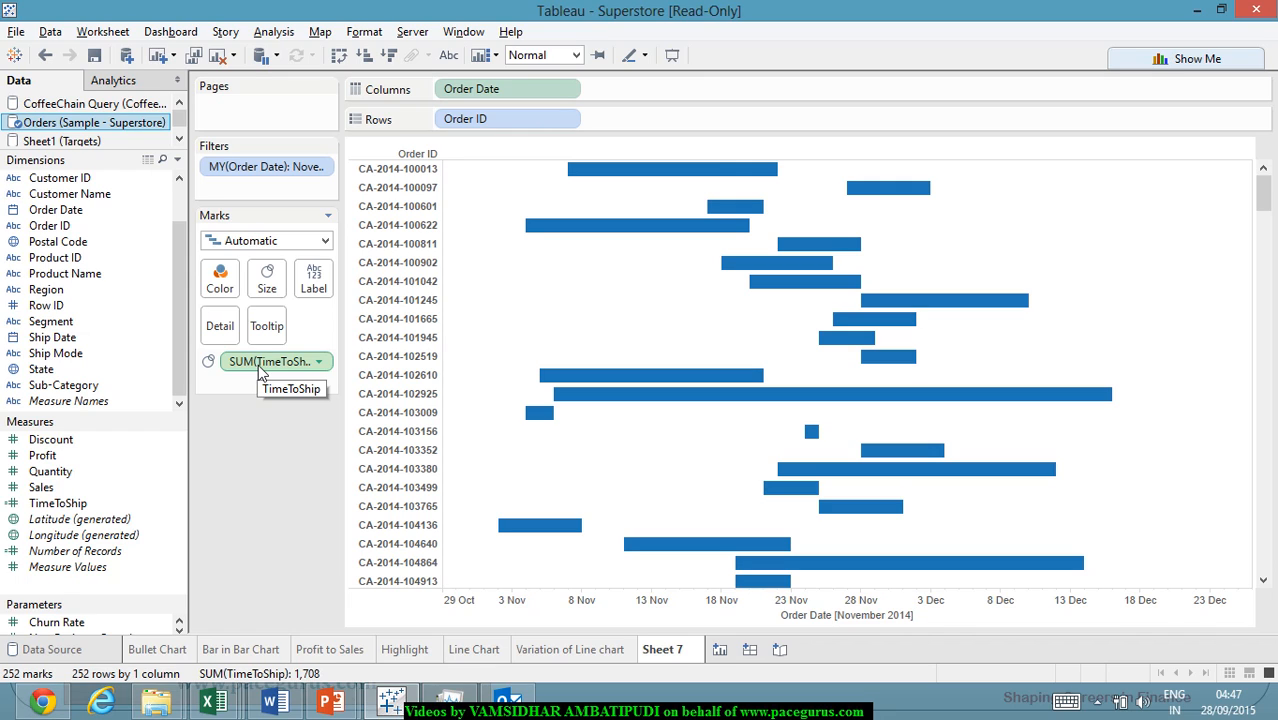
{"action": "right_click", "coordinate": [260, 368]}
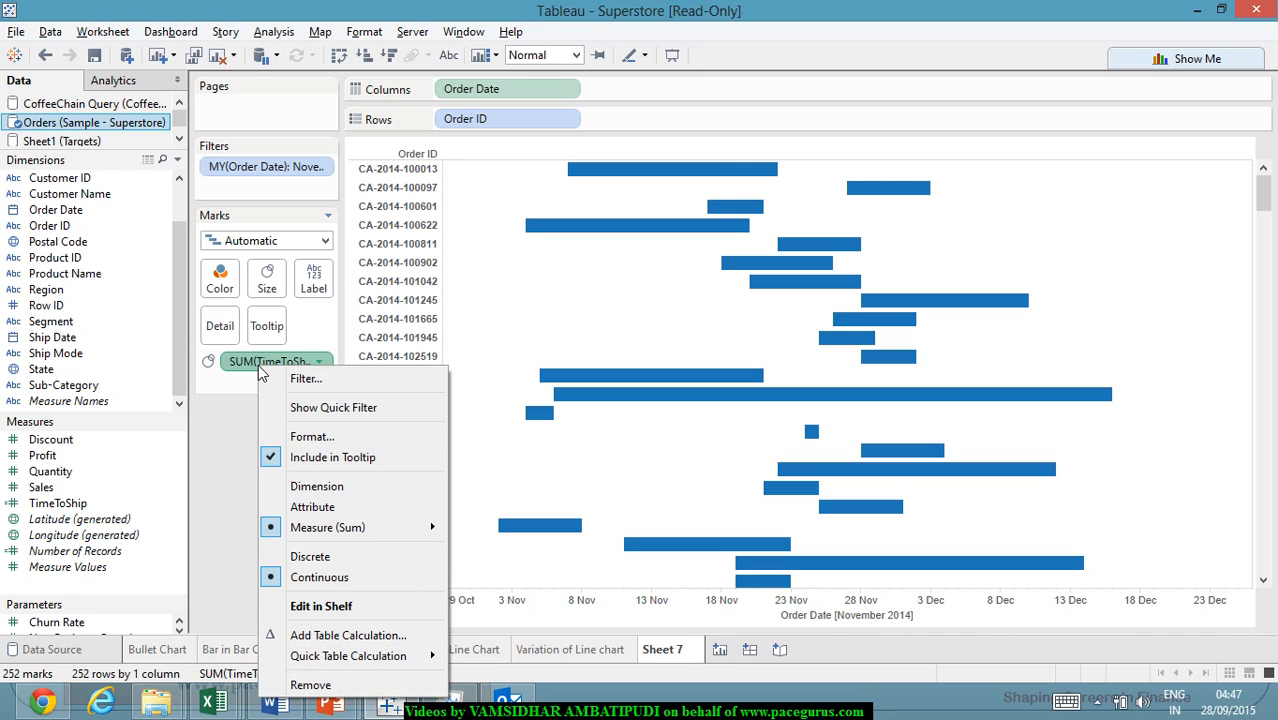
{"action": "mouse_move", "coordinate": [370, 541]}
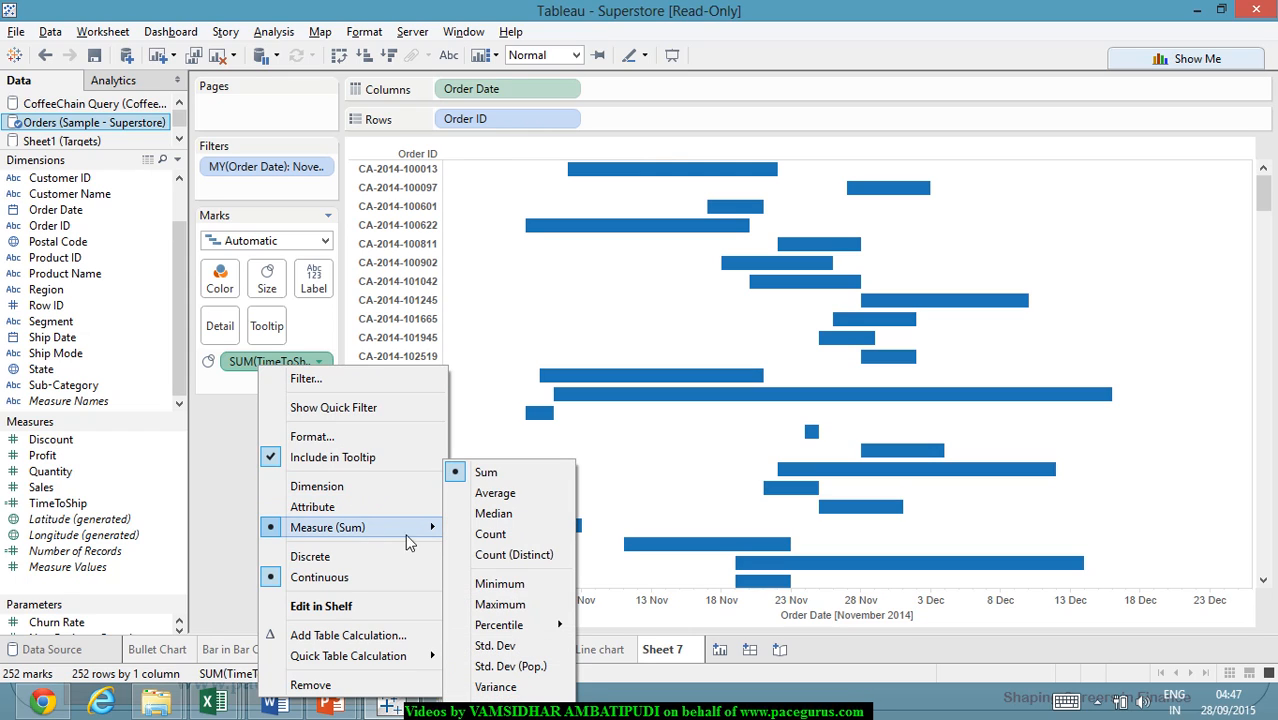
{"action": "left_click", "coordinate": [510, 608]}
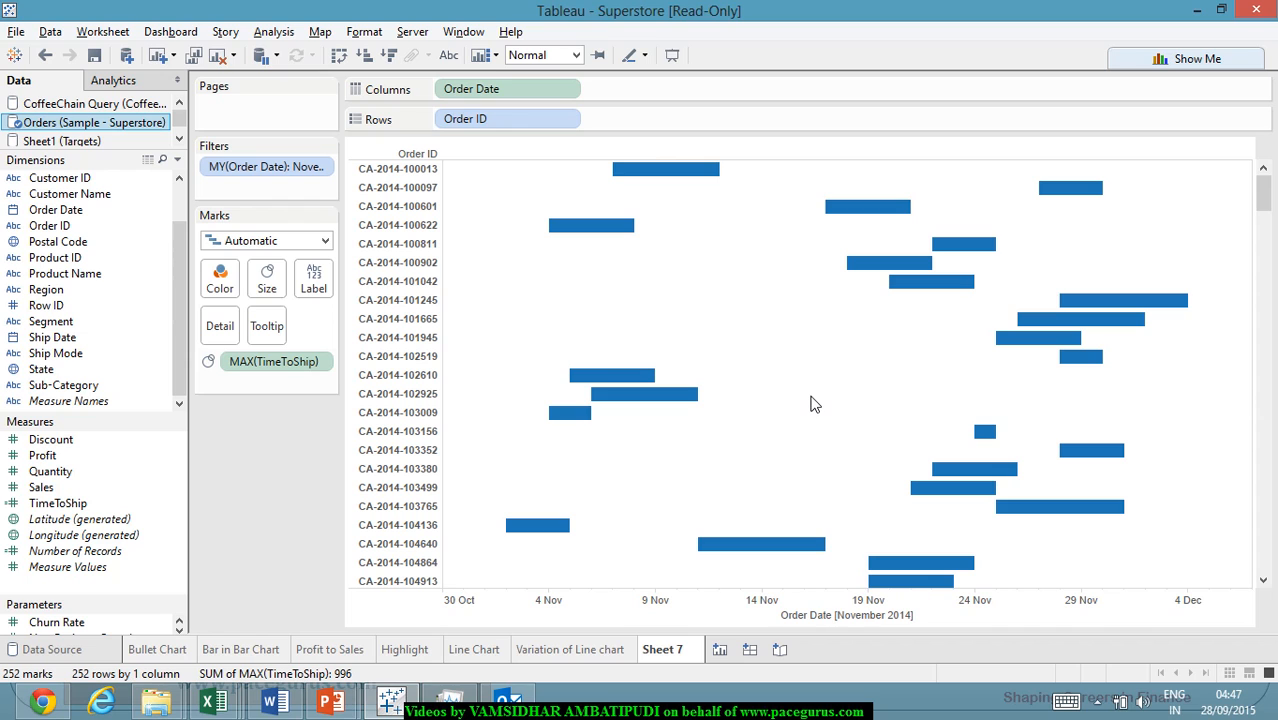
Examine the order bars across the chart, checking order dates and maximum TimeToShip for individual orders.
{"action": "scroll", "coordinate": [865, 404], "scroll_direction": "down", "scroll_amount": 15}
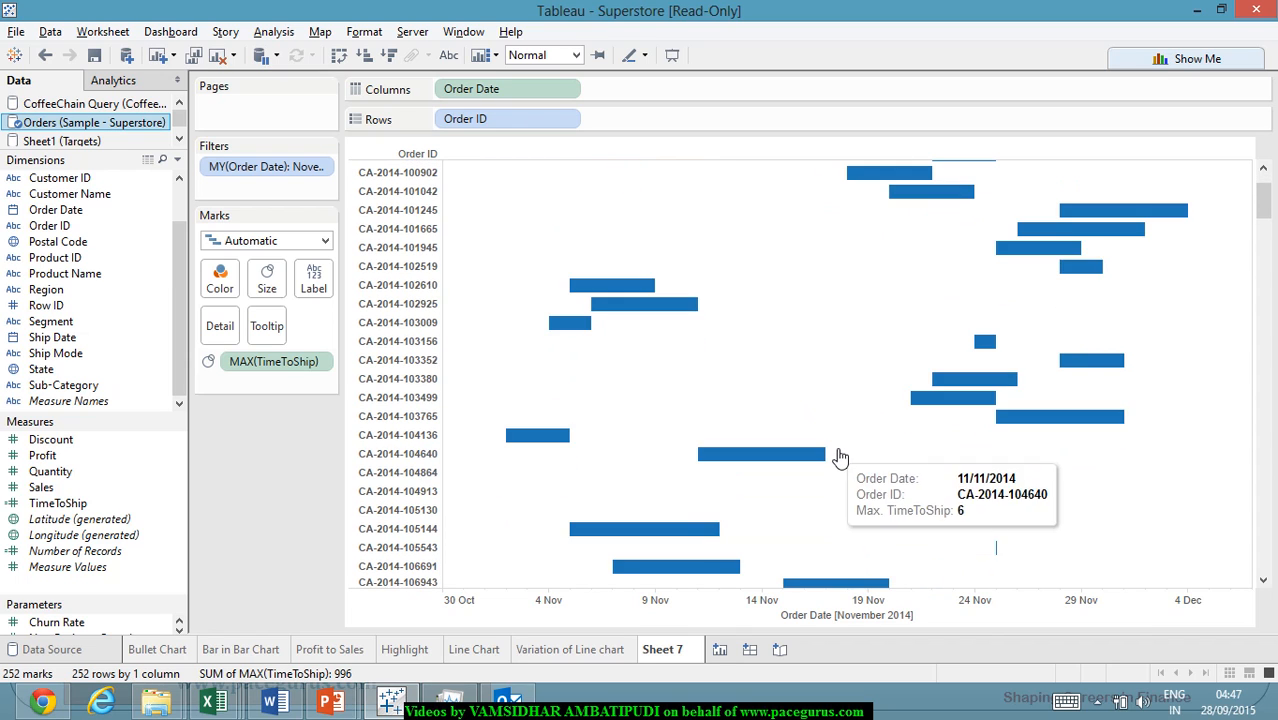
{"action": "scroll", "coordinate": [836, 558], "scroll_direction": "up", "scroll_amount": 15}
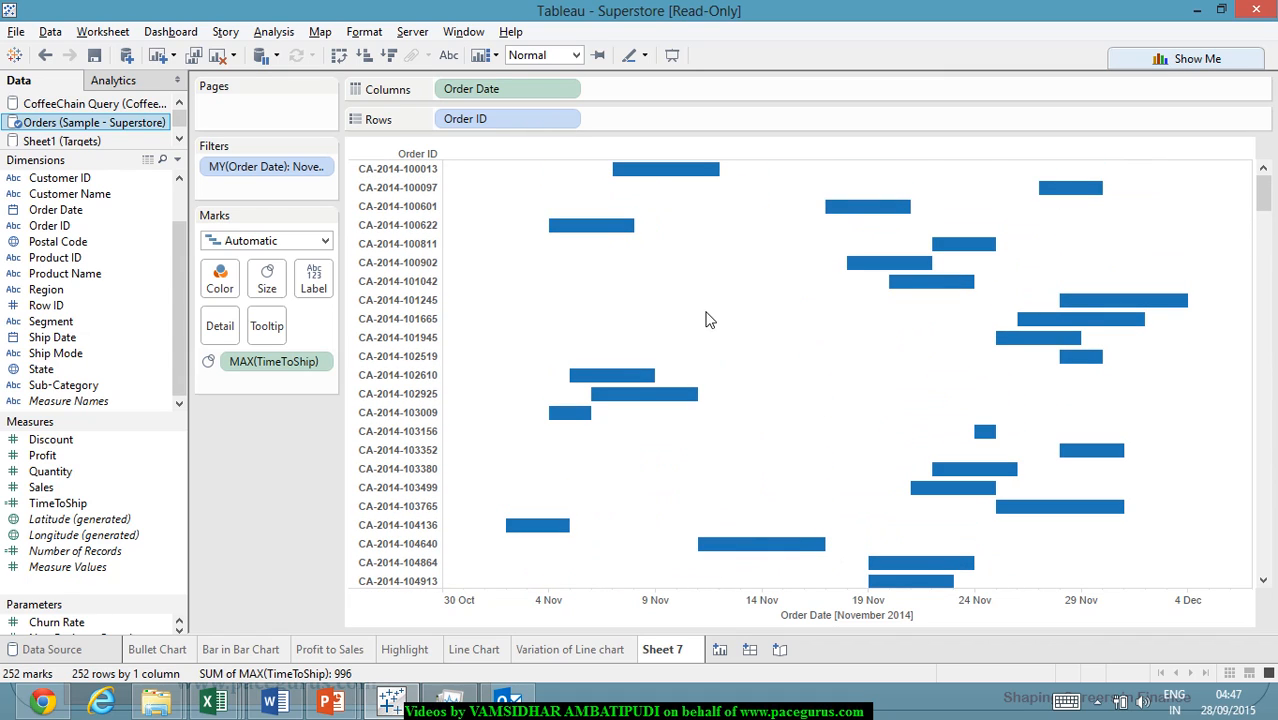
{"action": "mouse_move", "coordinate": [626, 176]}
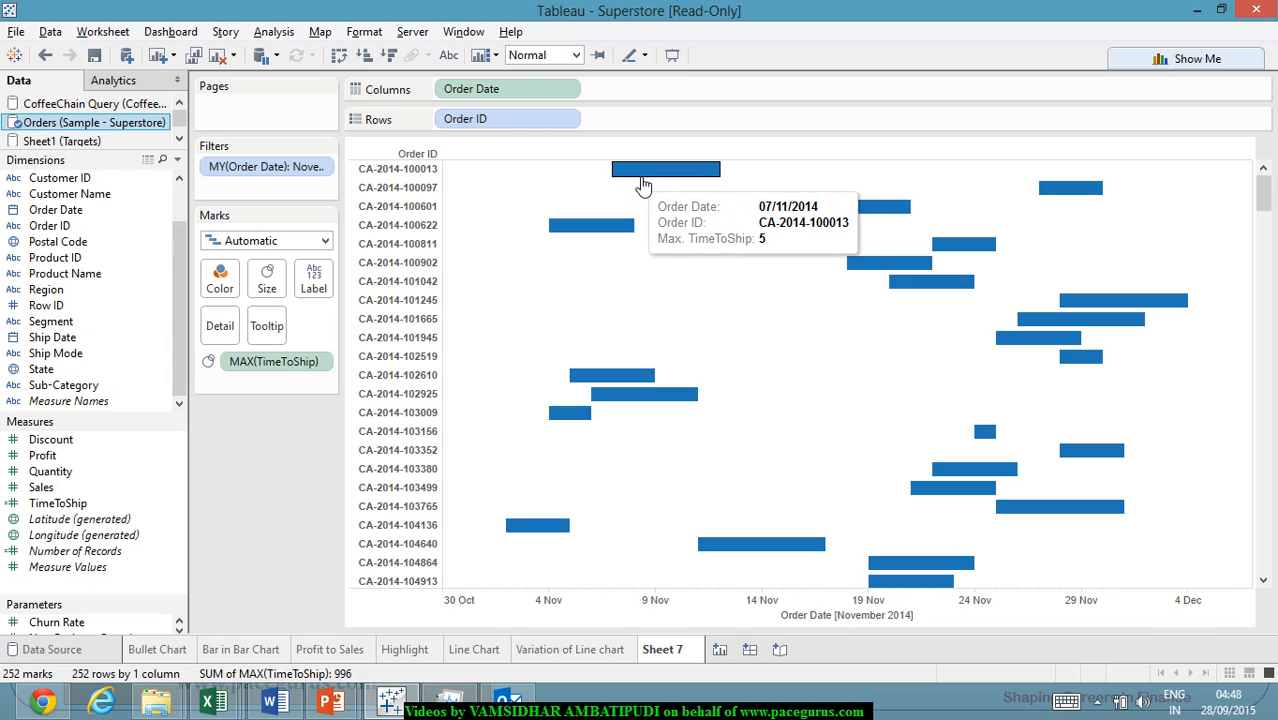
{"action": "mouse_move", "coordinate": [877, 219]}
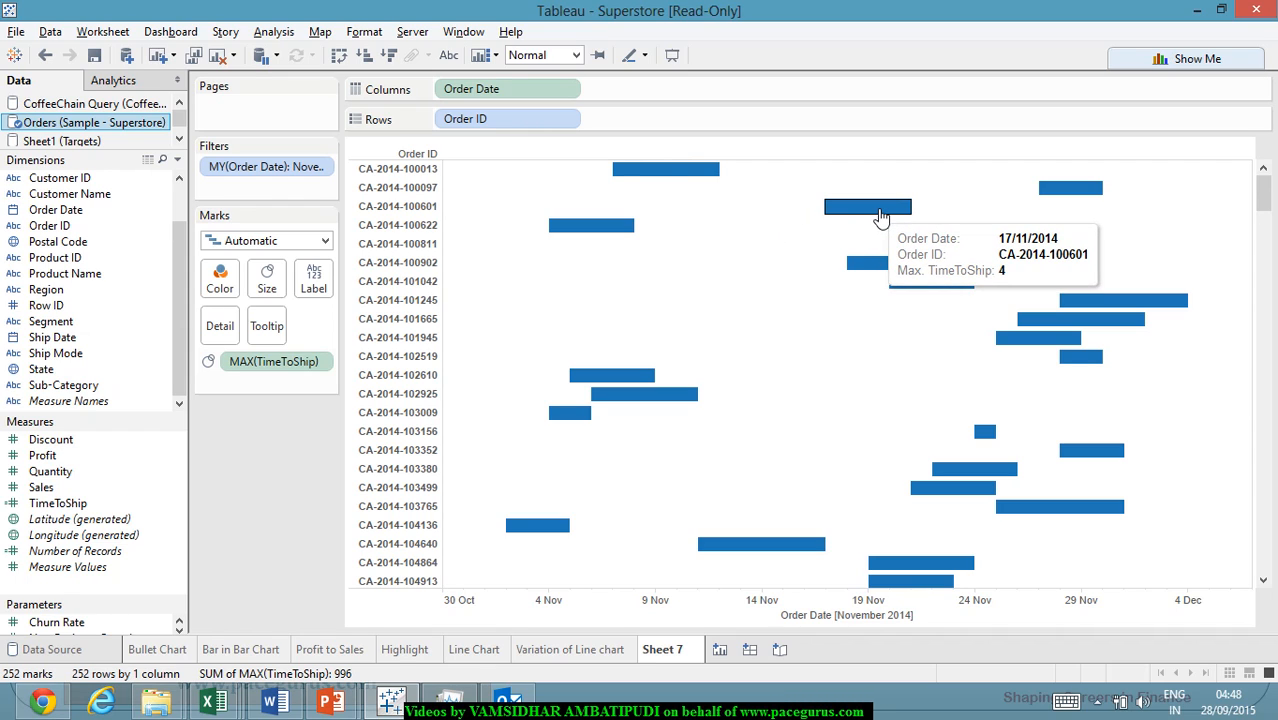
{"action": "mouse_move", "coordinate": [1055, 196]}
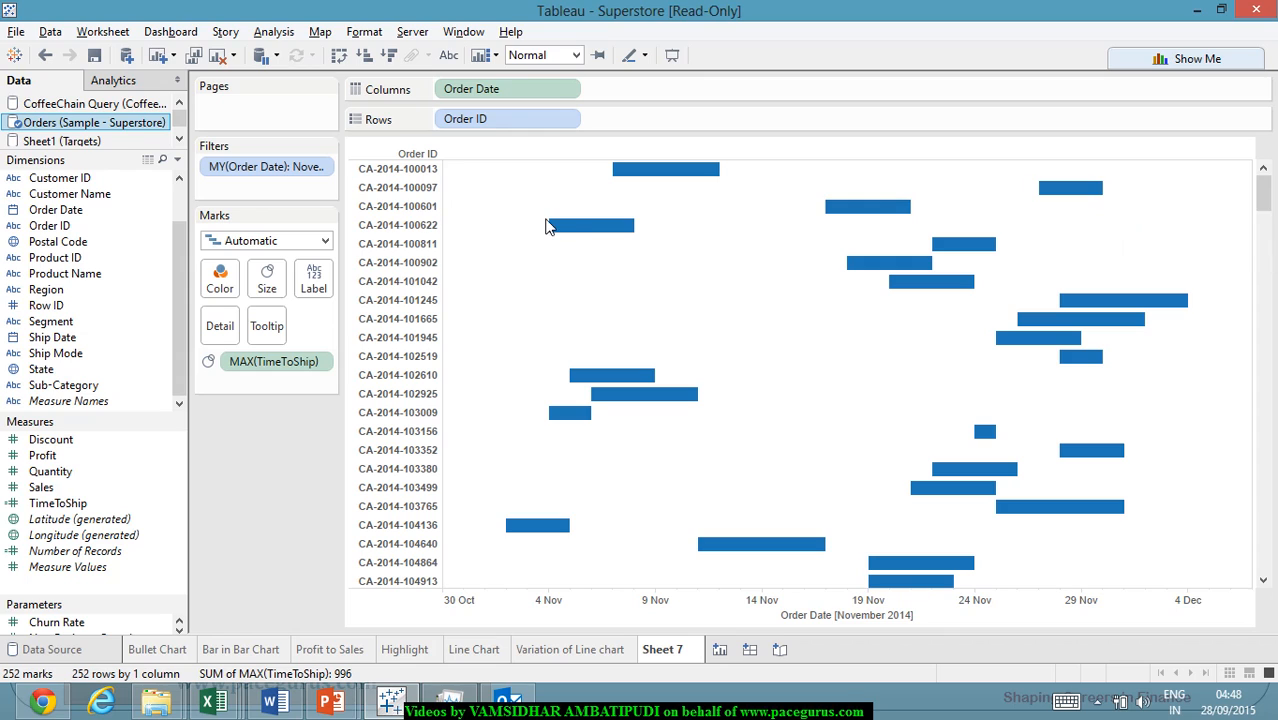
{"action": "mouse_move", "coordinate": [960, 256]}
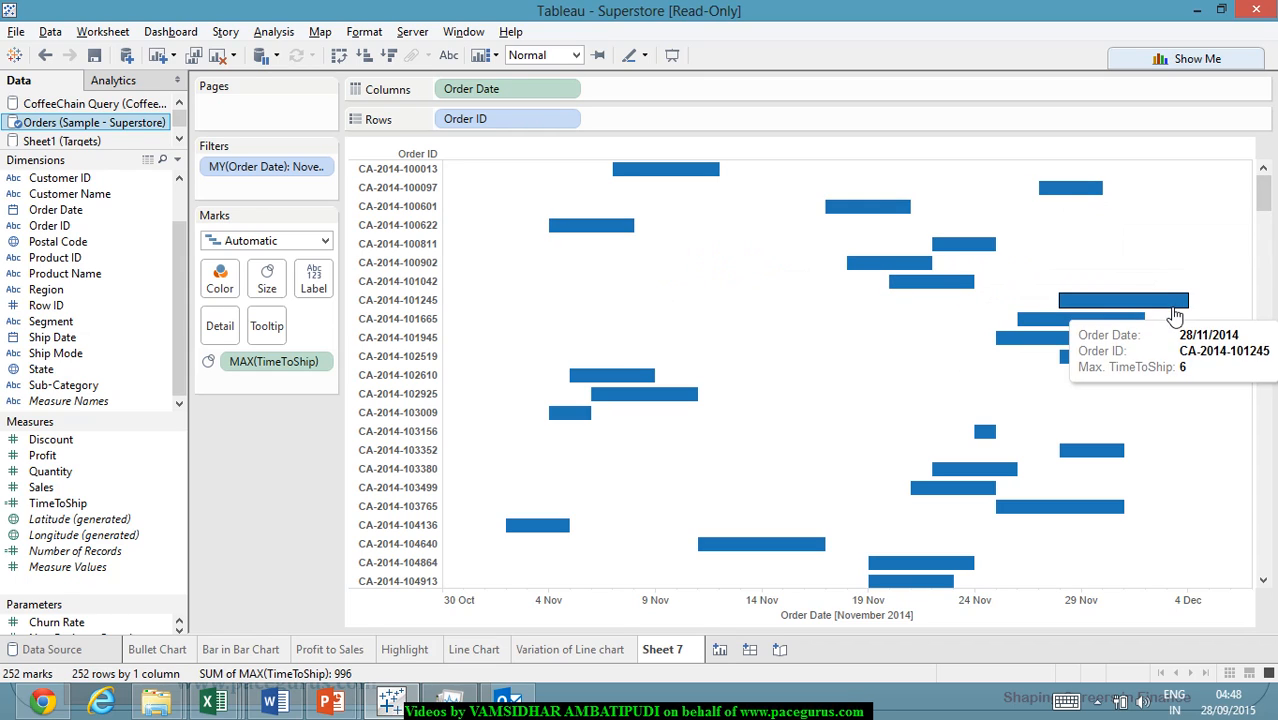
{"action": "mouse_move", "coordinate": [1055, 350]}
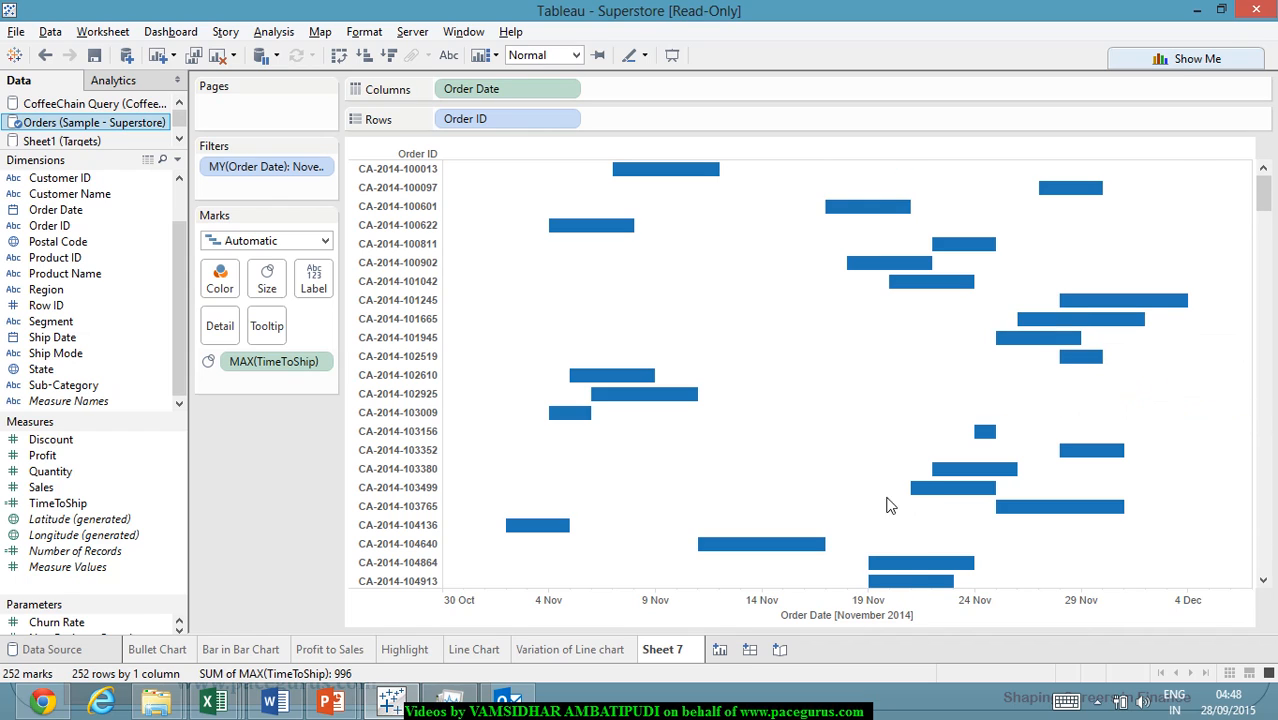
{"action": "scroll", "coordinate": [884, 507], "scroll_direction": "down", "scroll_amount": 4}
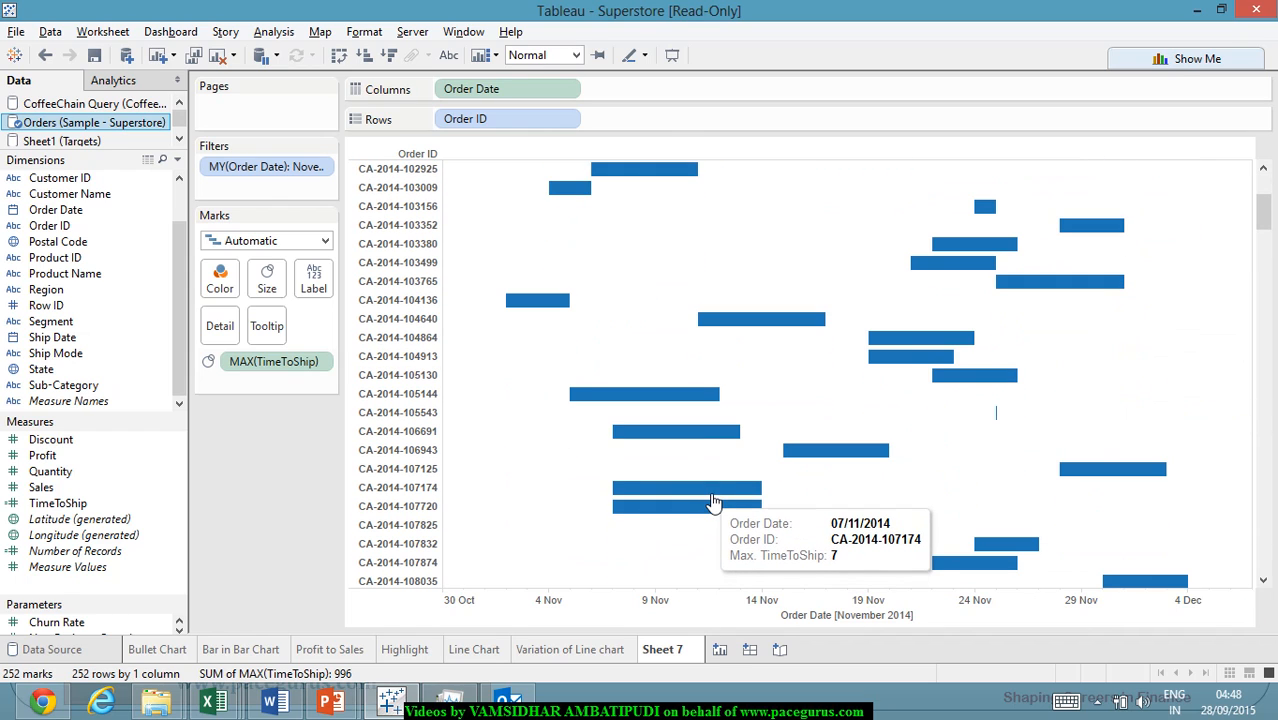
{"action": "mouse_move", "coordinate": [715, 507]}
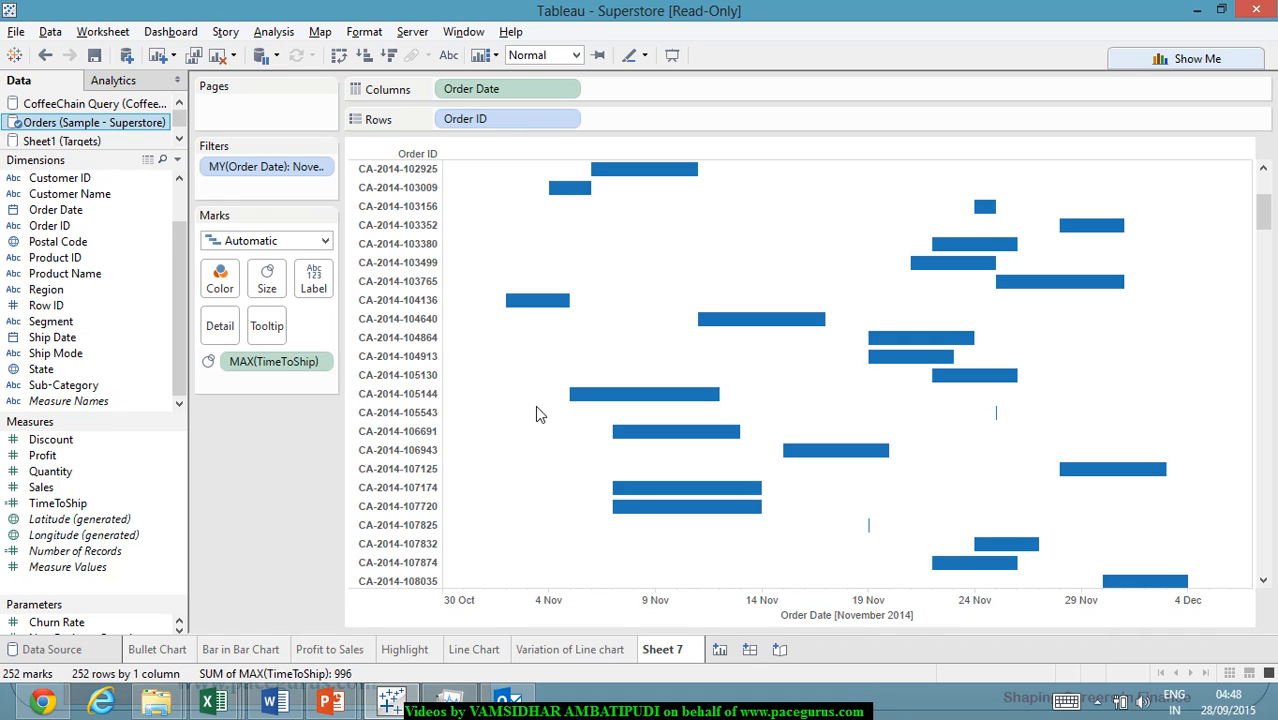
{"action": "scroll", "coordinate": [550, 250], "scroll_direction": "up", "scroll_amount": 3}
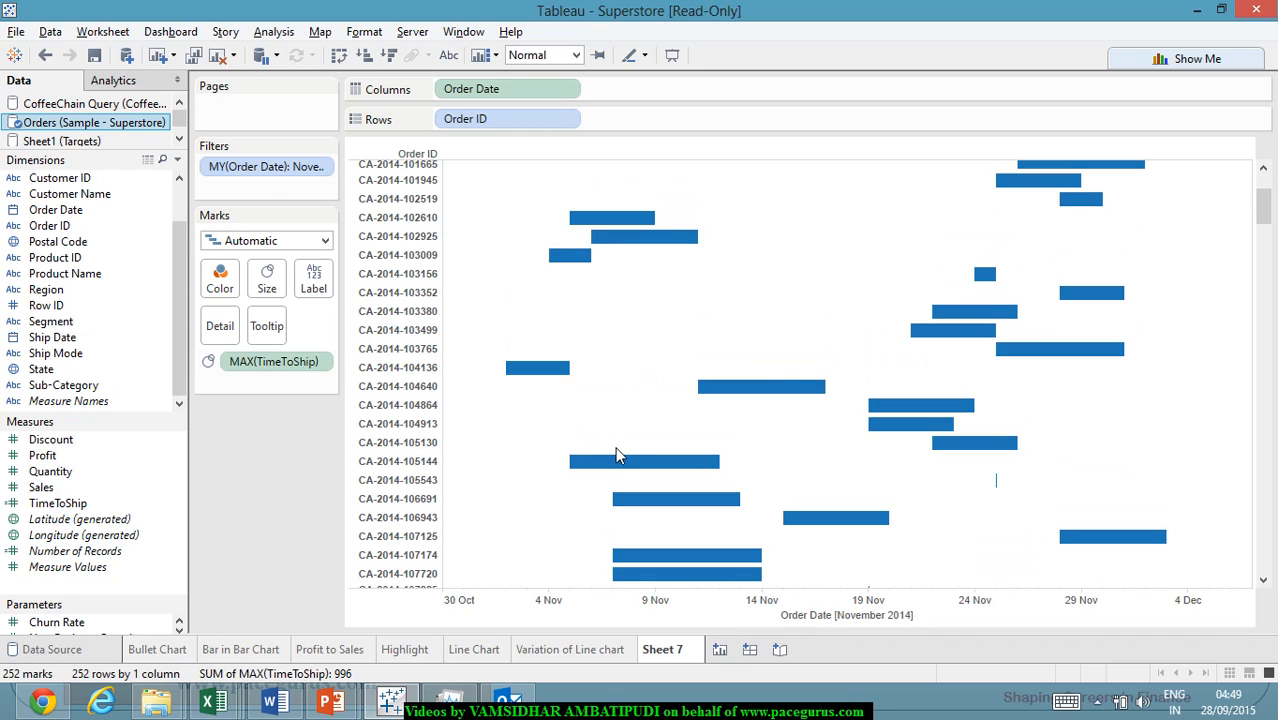
{"action": "mouse_move", "coordinate": [532, 378]}
{"action": "scroll", "coordinate": [570, 405], "scroll_direction": "up", "scroll_amount": 3}
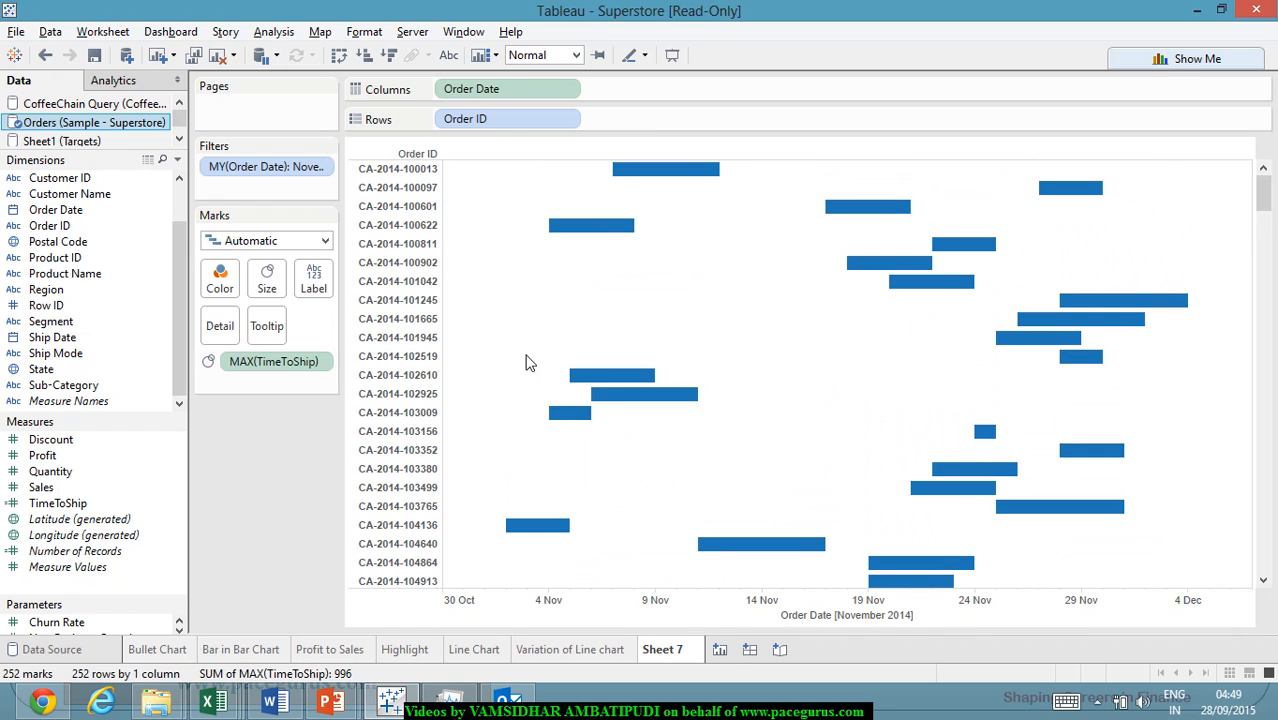
{"action": "mouse_move", "coordinate": [551, 420]}
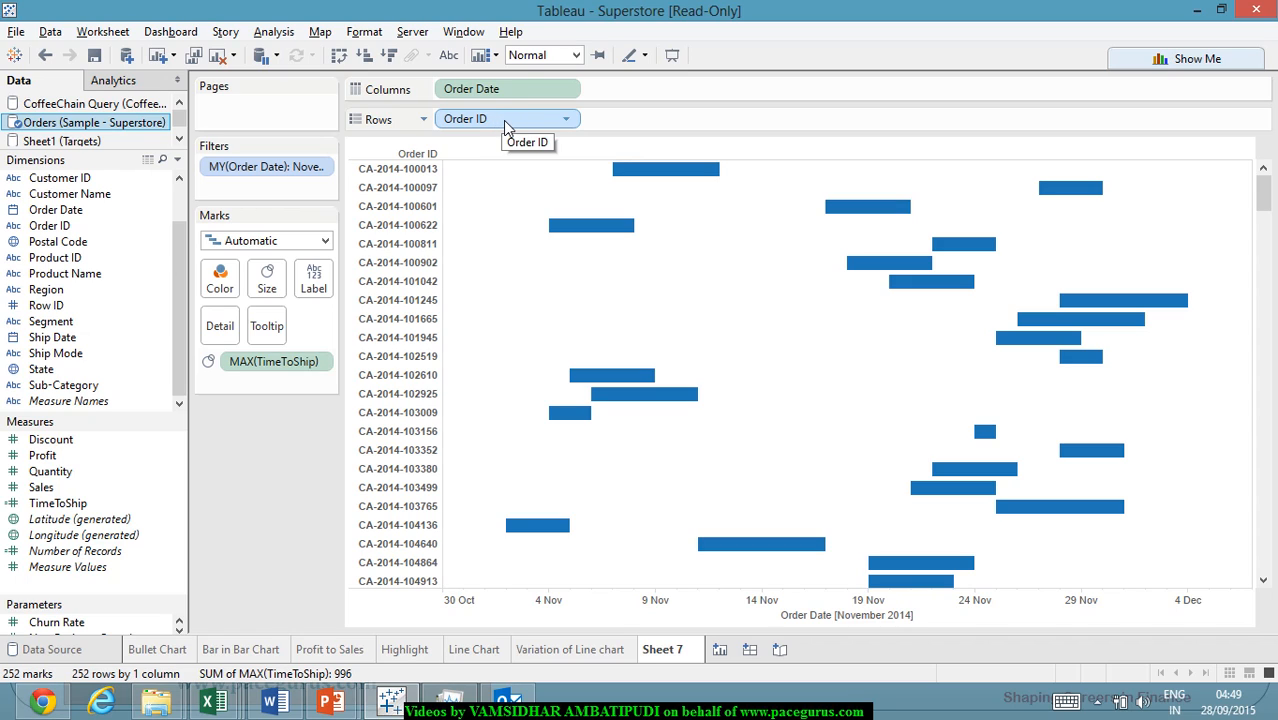
{"action": "left_click", "coordinate": [567, 121]}
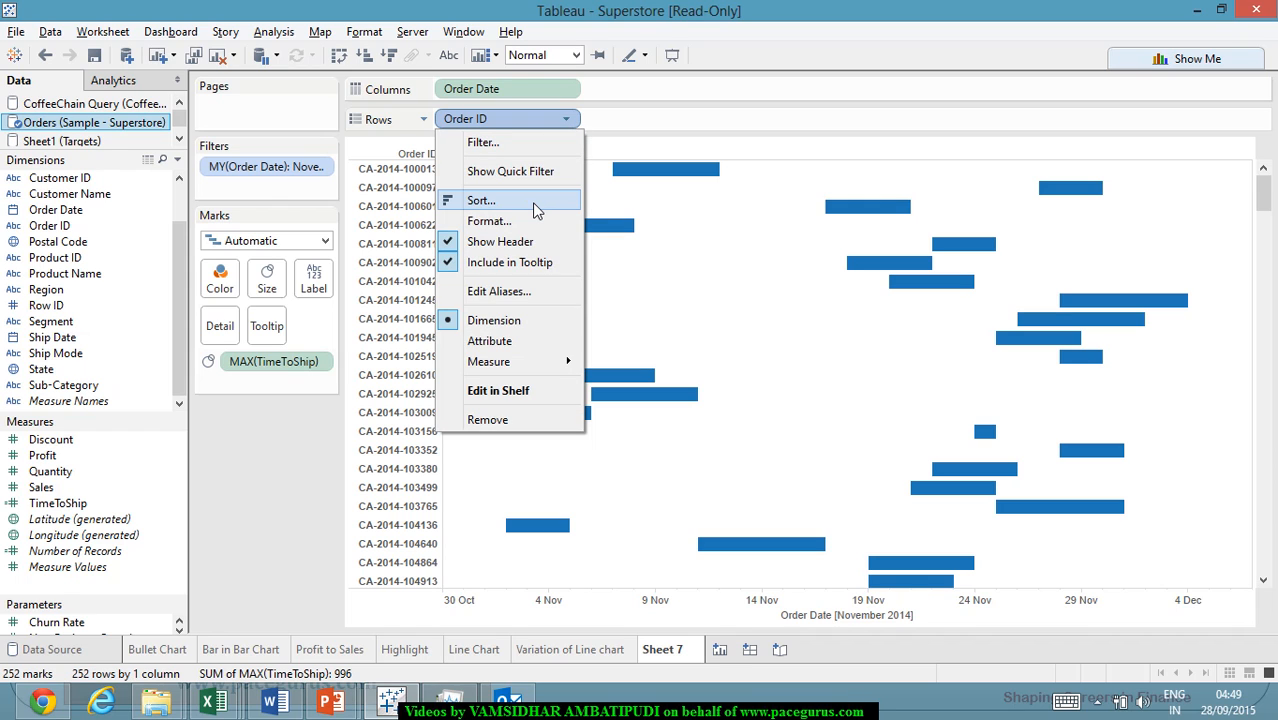
{"action": "left_click", "coordinate": [536, 209]}
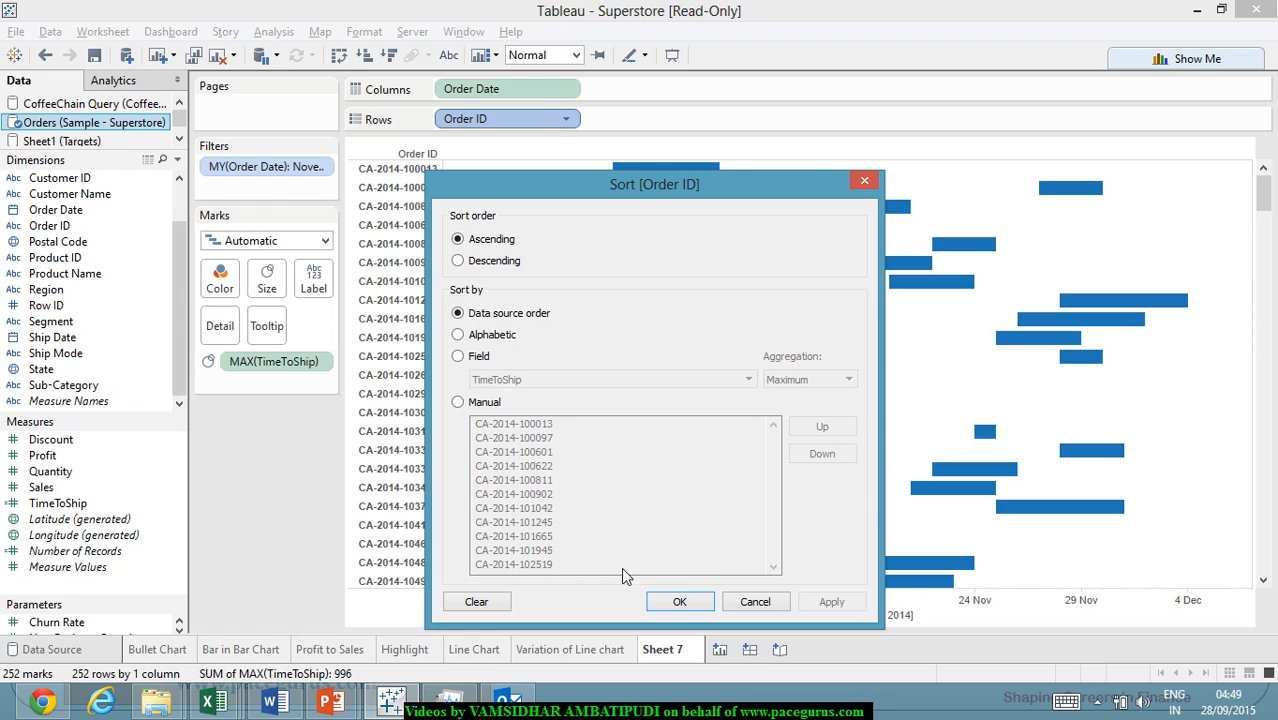
{"action": "left_click", "coordinate": [706, 602]}
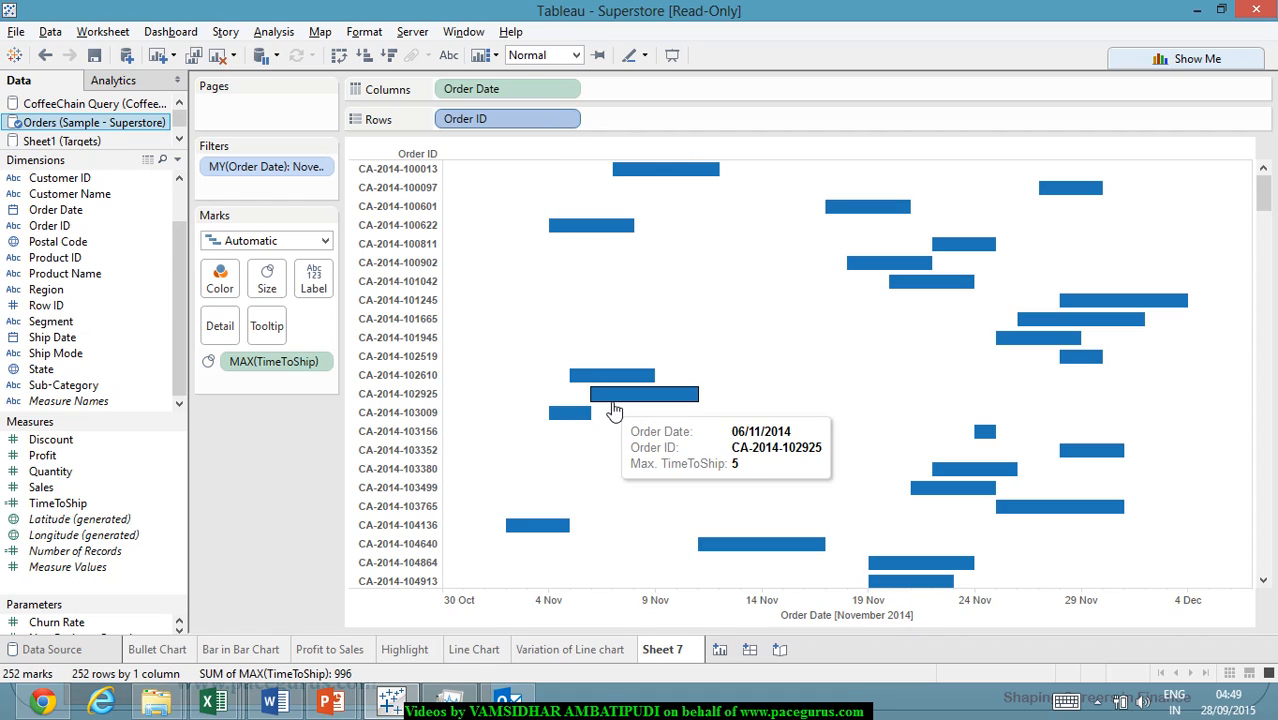
Sort the Order ID rows in ascending order by the Order Date field with Count aggregation, and review the reordered bars.
{"action": "left_click", "coordinate": [566, 119]}
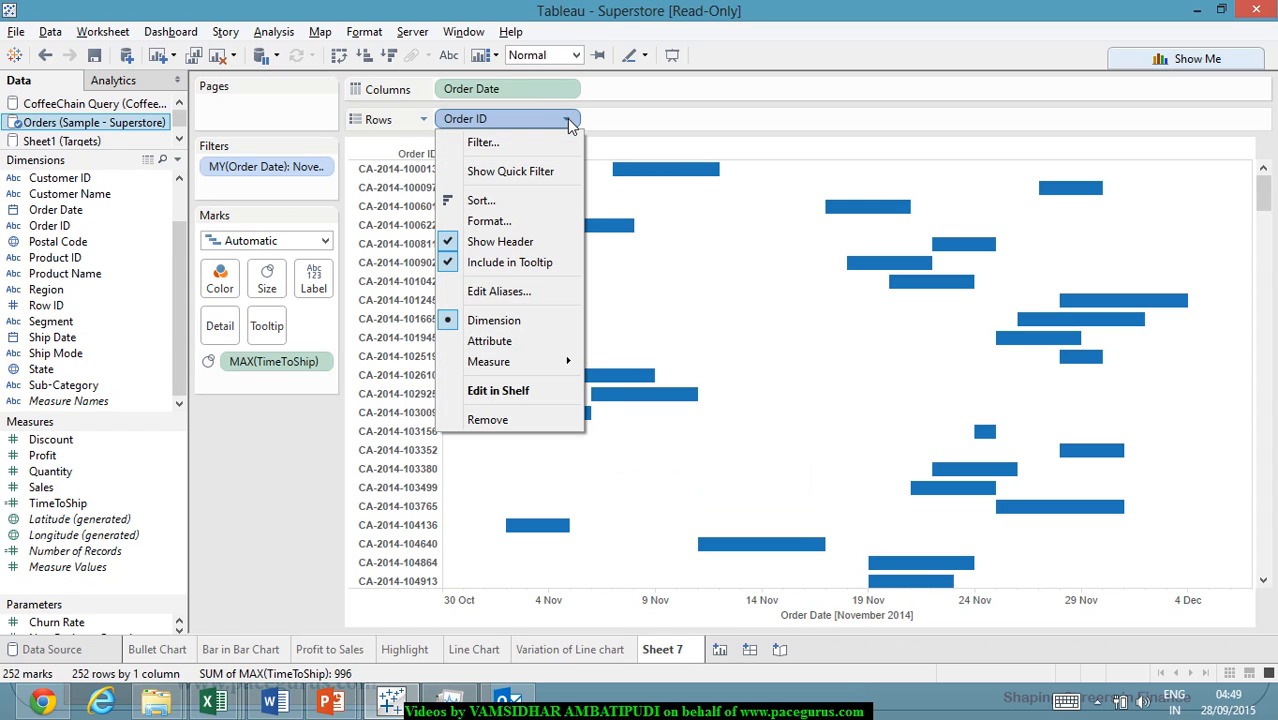
{"action": "left_click", "coordinate": [540, 200]}
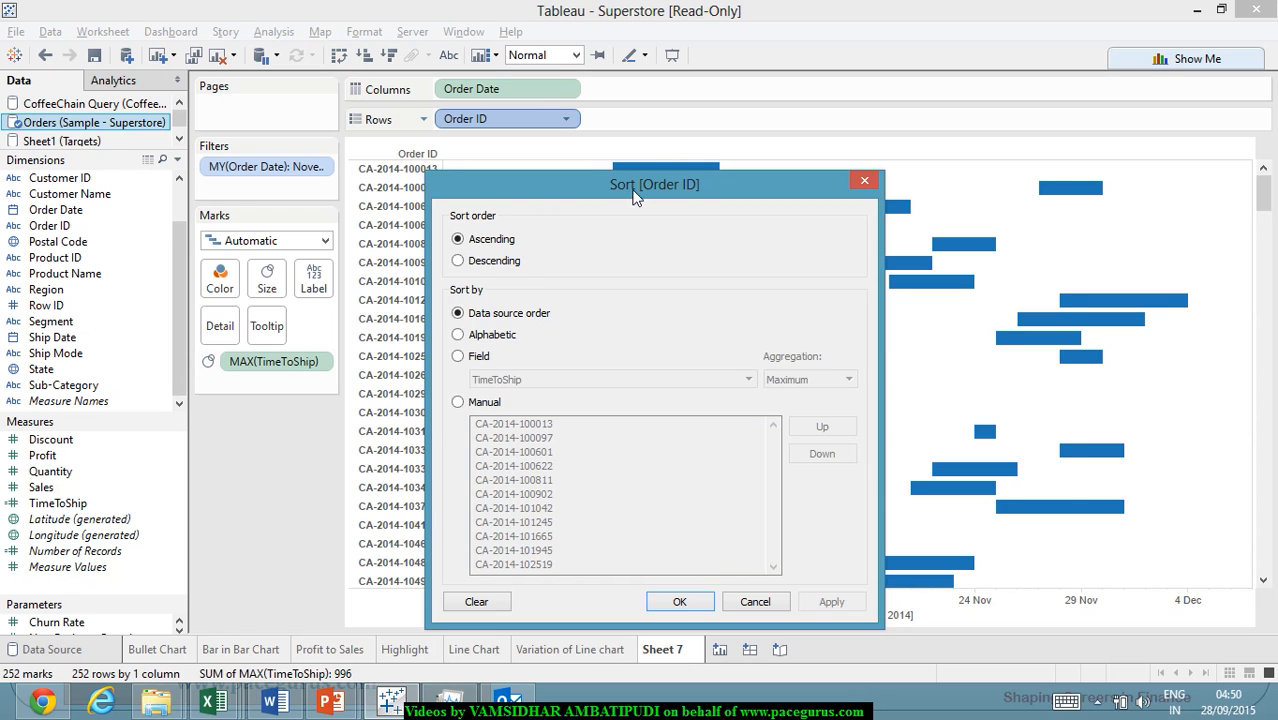
{"action": "left_click_drag", "start_coordinate": [626, 187], "coordinate": [944, 49]}
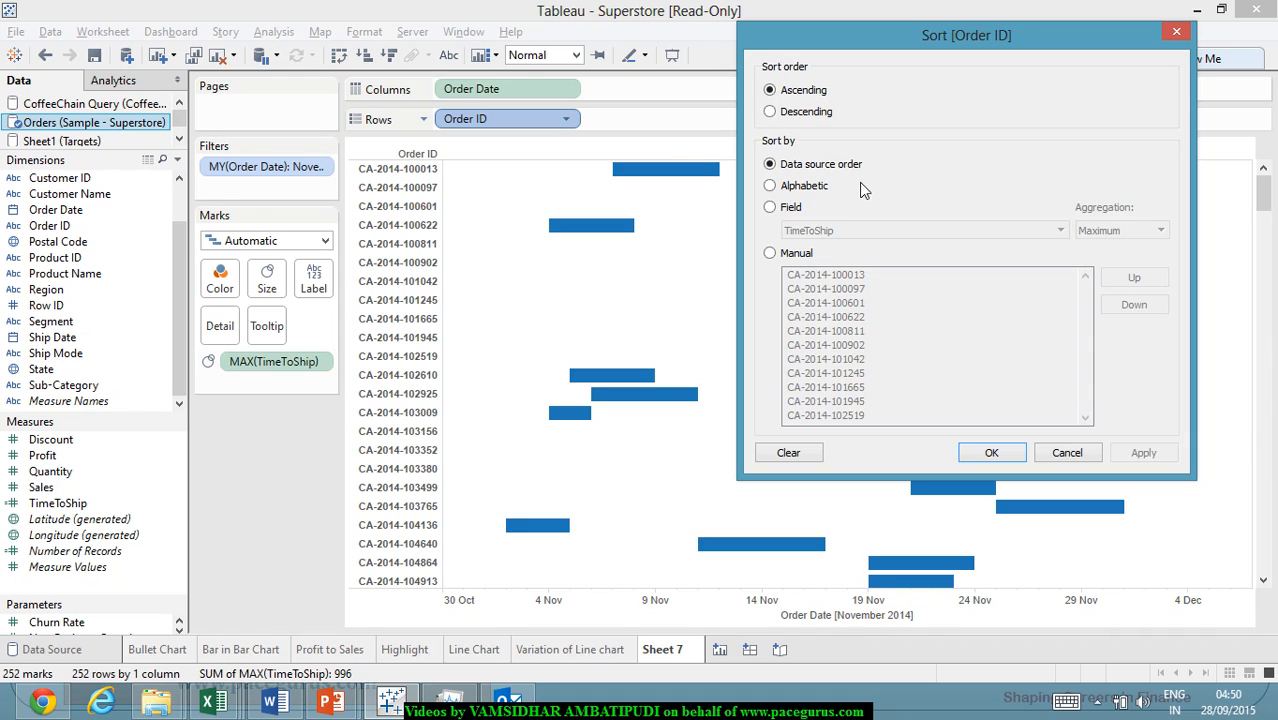
{"action": "left_click", "coordinate": [800, 209]}
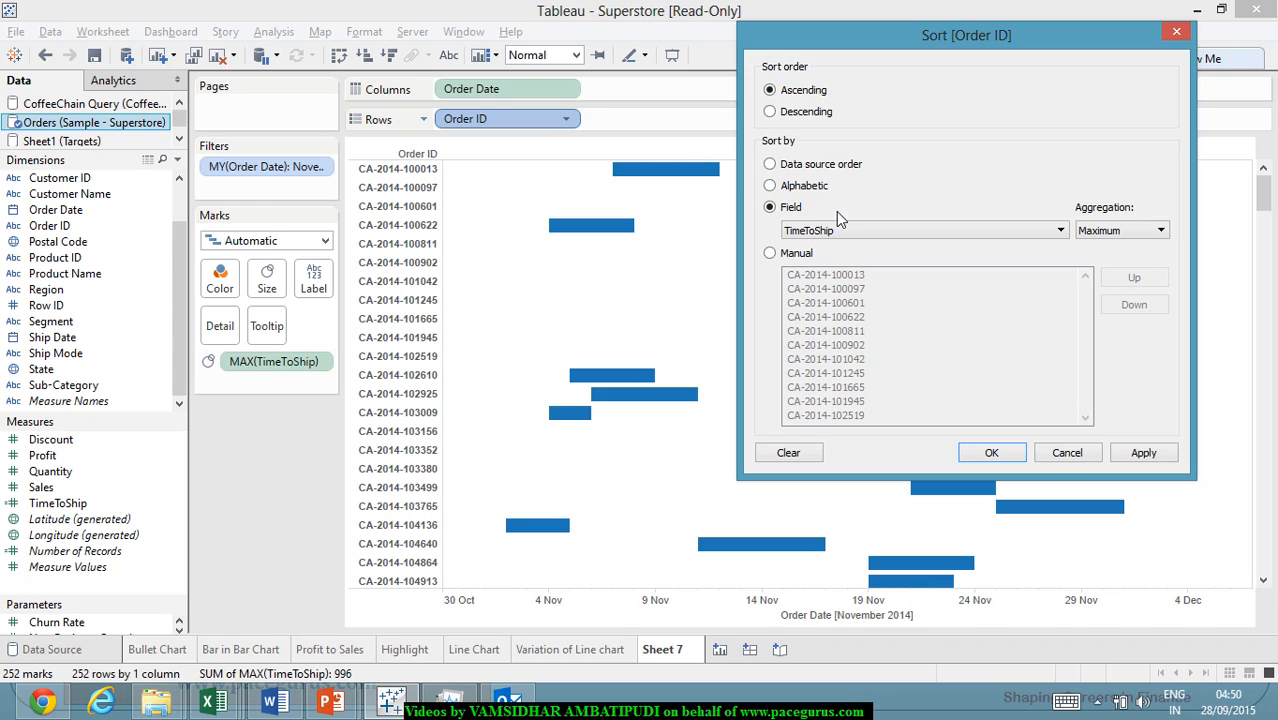
{"action": "left_click", "coordinate": [934, 238]}
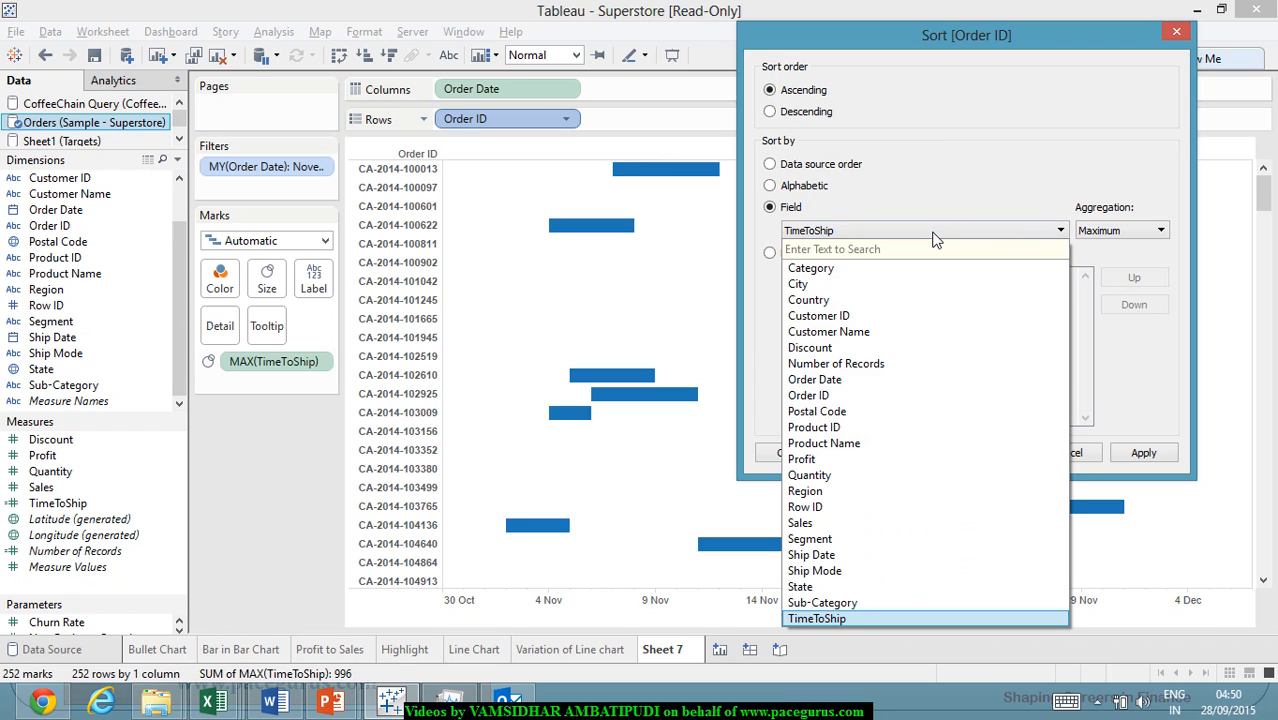
{"action": "left_click", "coordinate": [885, 380]}
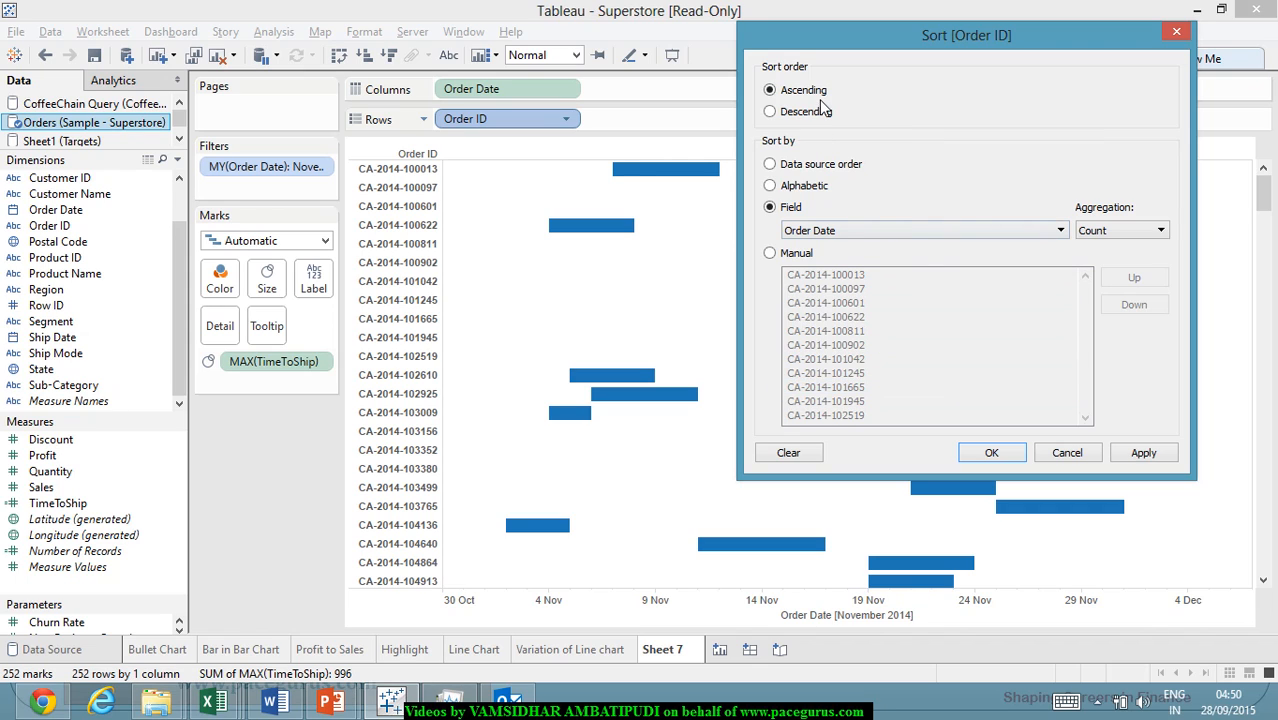
{"action": "left_click", "coordinate": [1140, 454]}
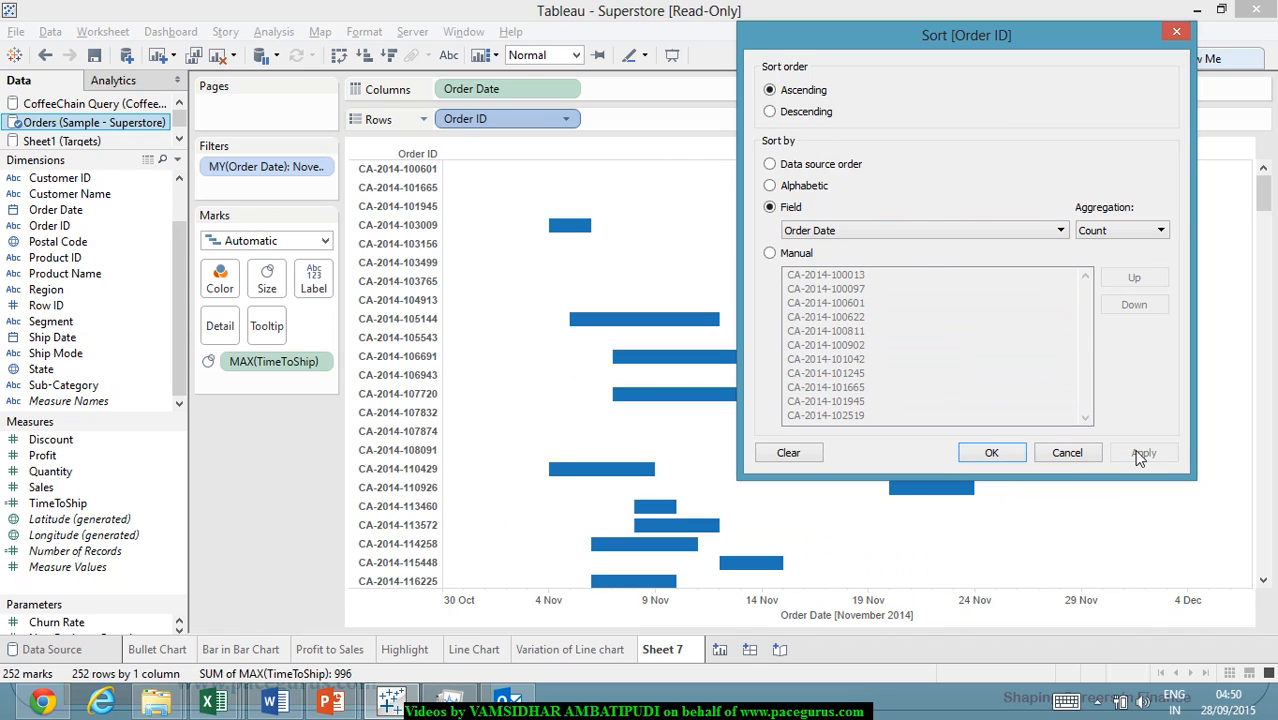
{"action": "left_click", "coordinate": [990, 454]}
{"action": "mouse_move", "coordinate": [848, 454]}
{"action": "scroll", "coordinate": [848, 454], "scroll_direction": "down", "scroll_amount": 3}
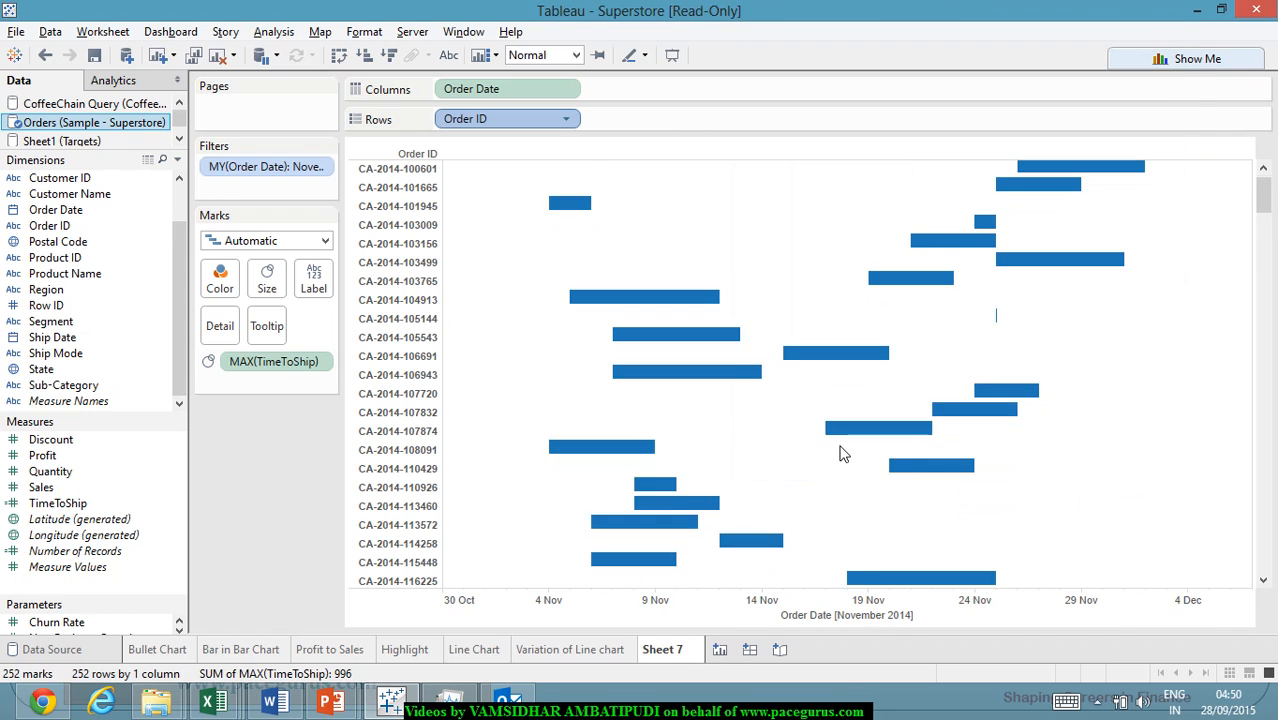
{"action": "scroll", "coordinate": [860, 470], "scroll_direction": "up", "scroll_amount": 3}
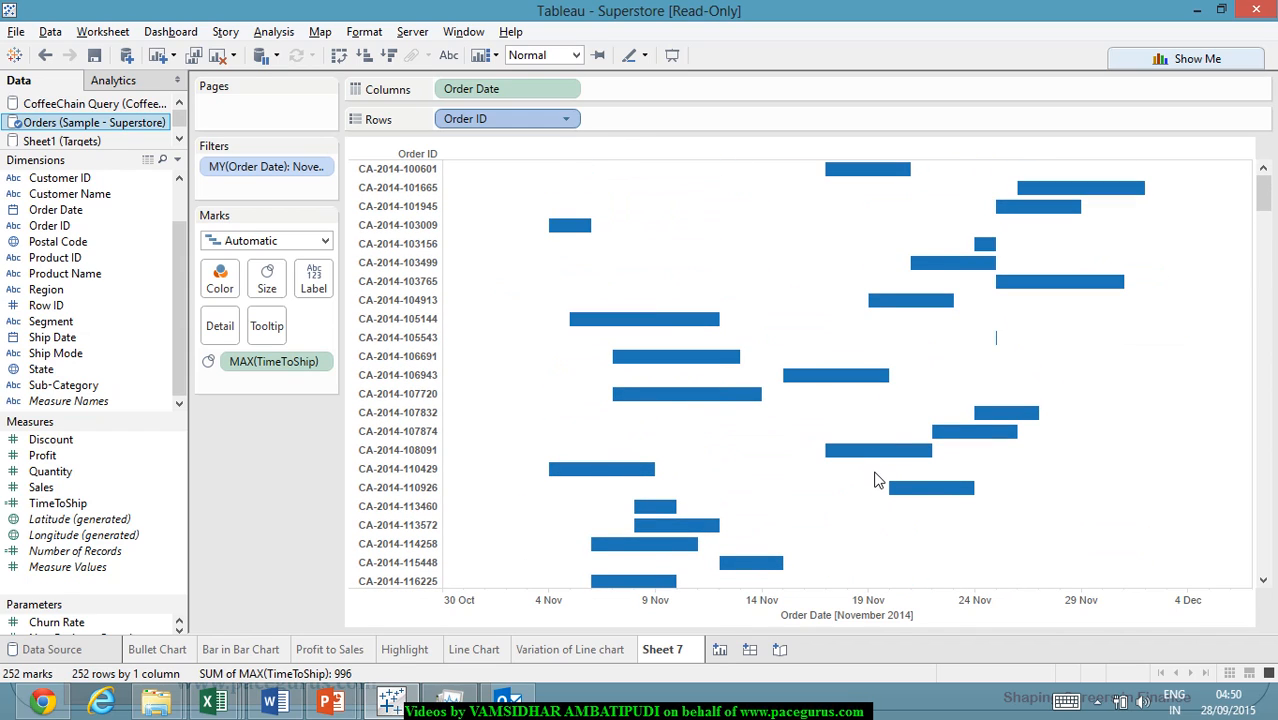
{"action": "mouse_move", "coordinate": [873, 454]}
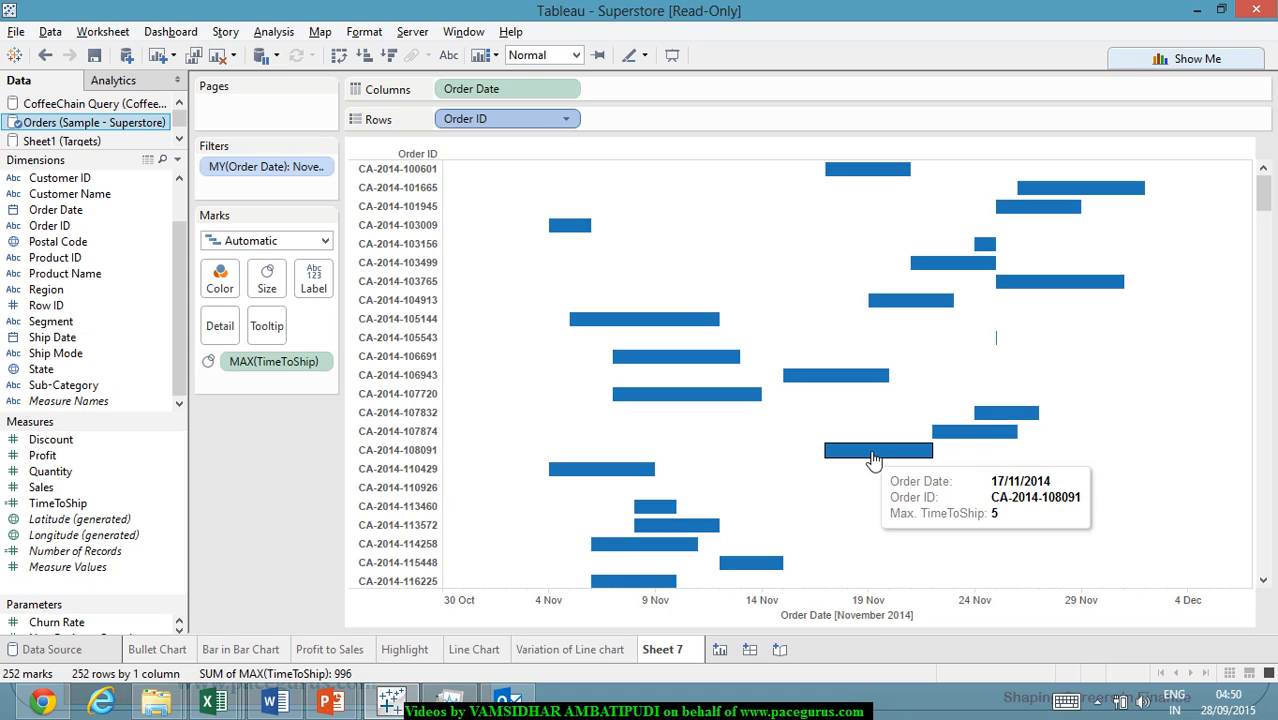
Rename the Sheet 7 worksheet as Gantt Charts.
{"action": "right_click", "coordinate": [684, 652]}
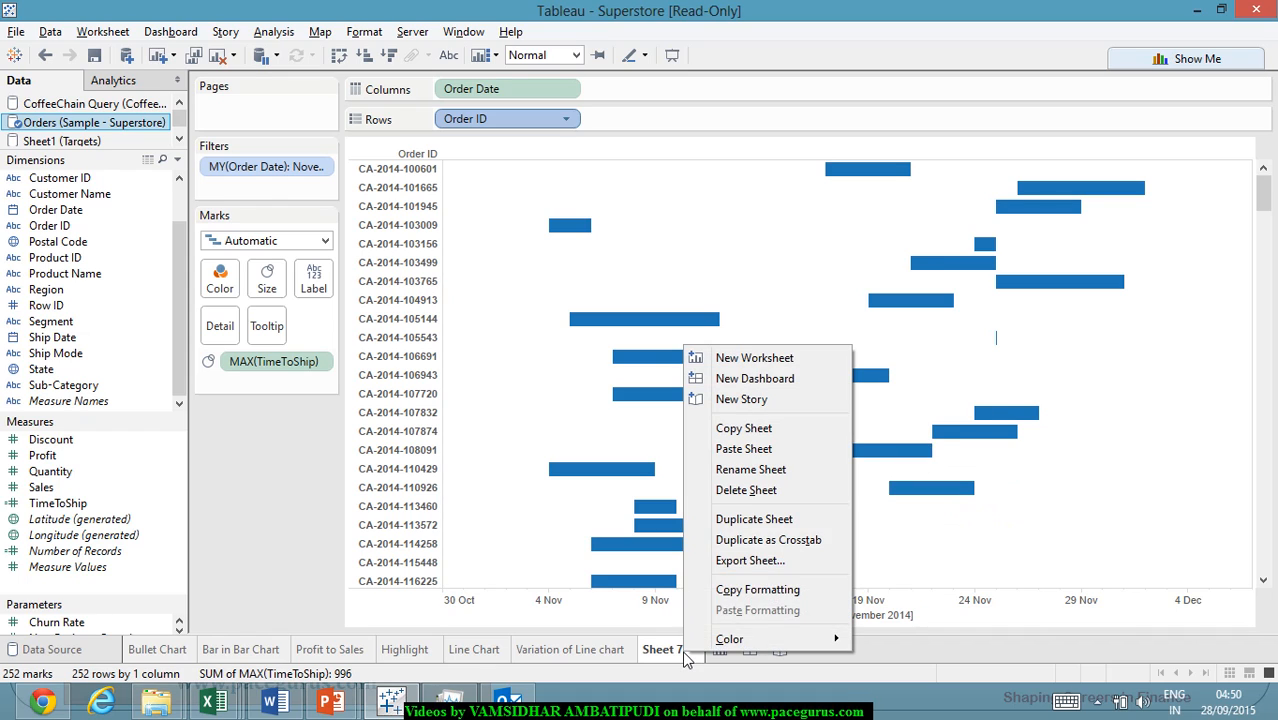
{"action": "left_click", "coordinate": [828, 469]}
{"action": "type", "text": "Ga"}
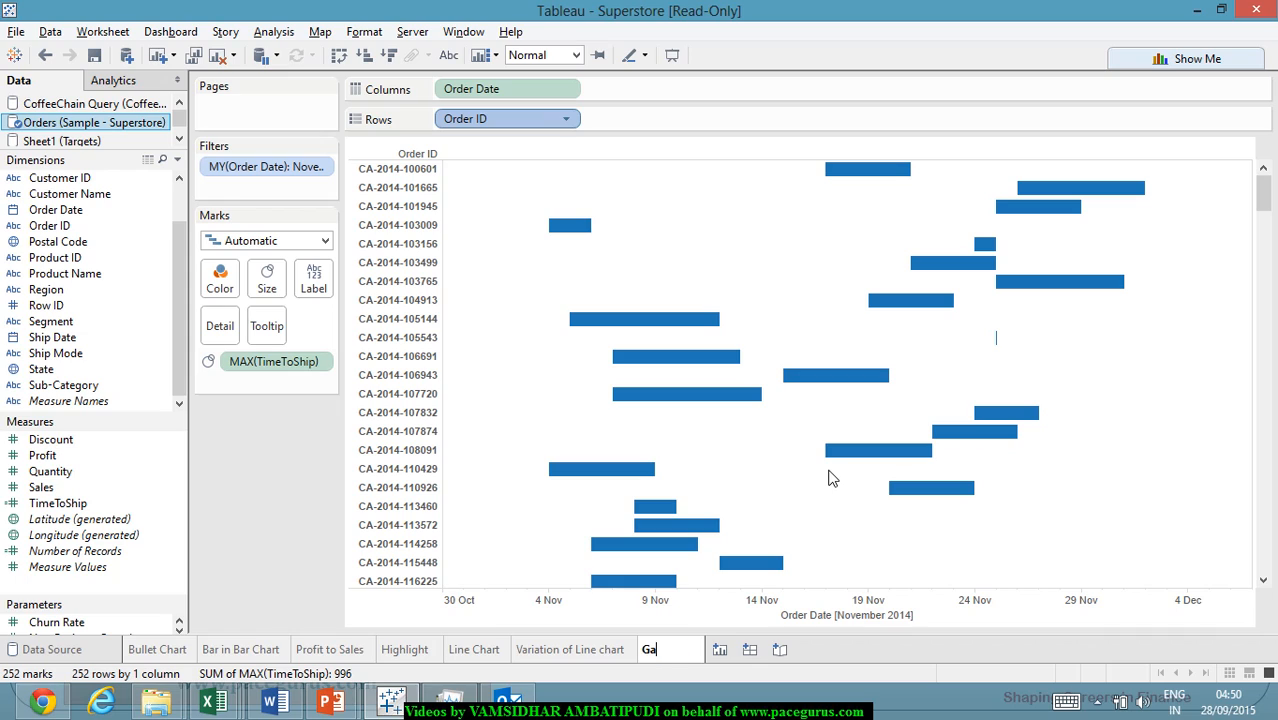
{"action": "type", "text": "ntt Cha"}
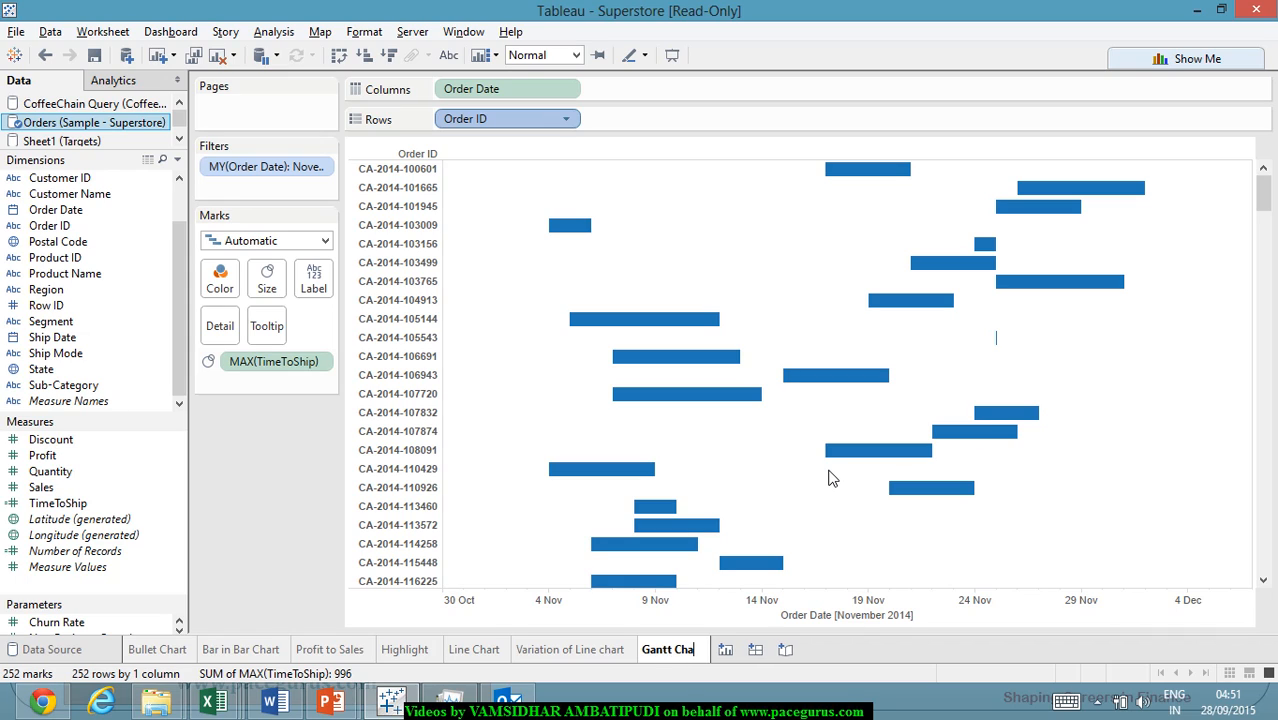
{"action": "type", "text": "rts"}
{"action": "key", "text": "Return"}
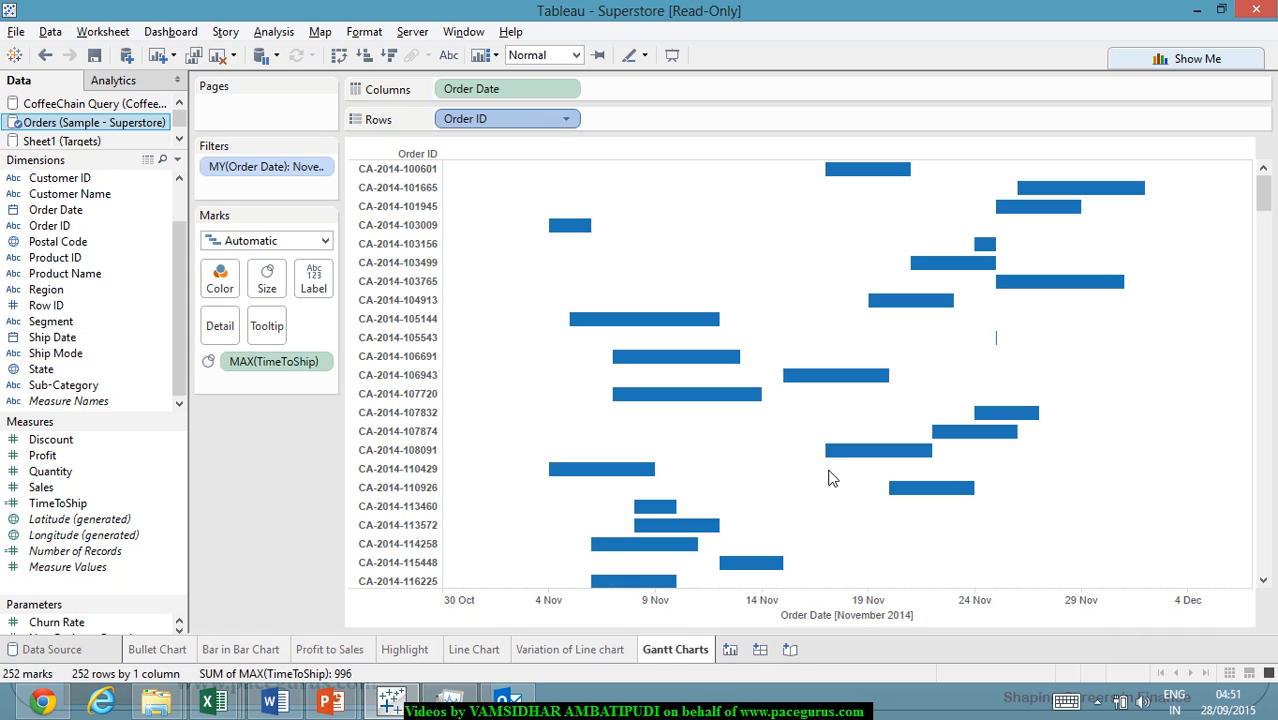